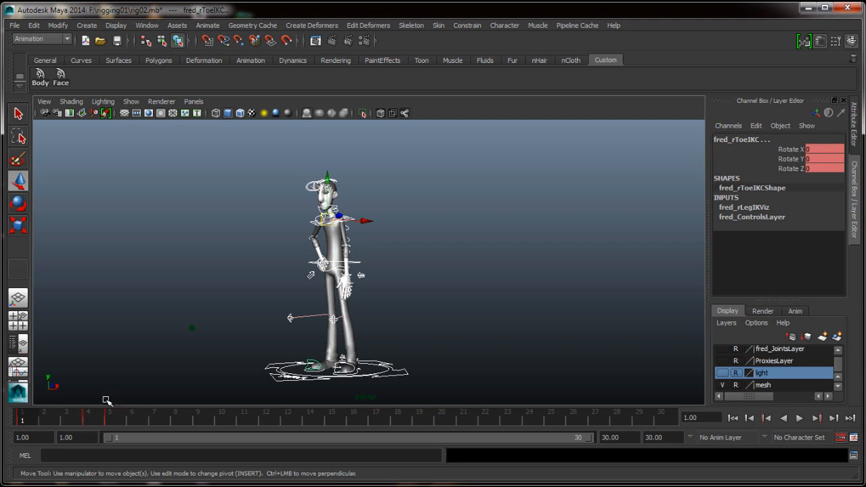
Step: In the Dope Sheet, shift the summary keys at frames 4 and 5 one frame earlier
left_click_drag(31, 416, 54, 417)
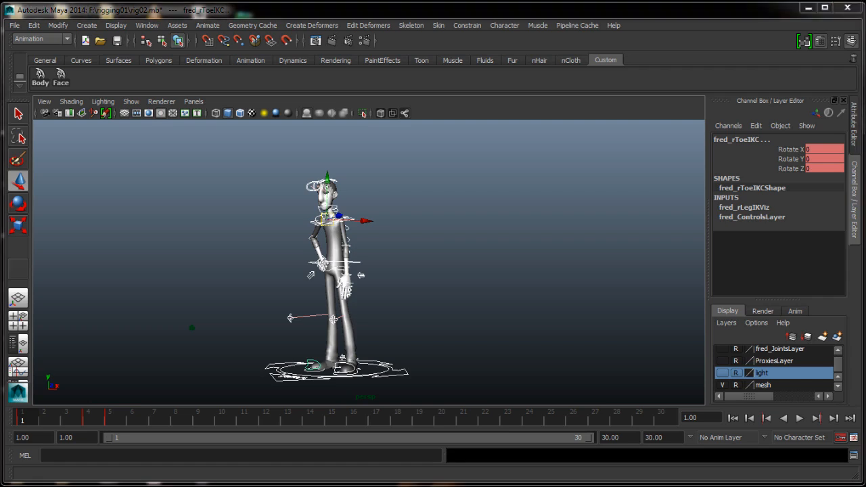
left_click(188, 473)
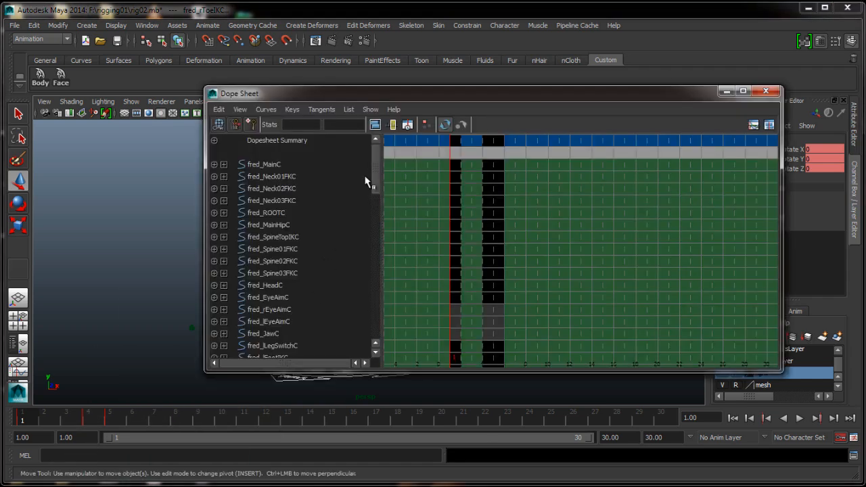
left_click(490, 142)
mouse_move(495, 144)
left_mouse_down()
mouse_move(483, 139)
mouse_move(500, 144)
left_mouse_up()
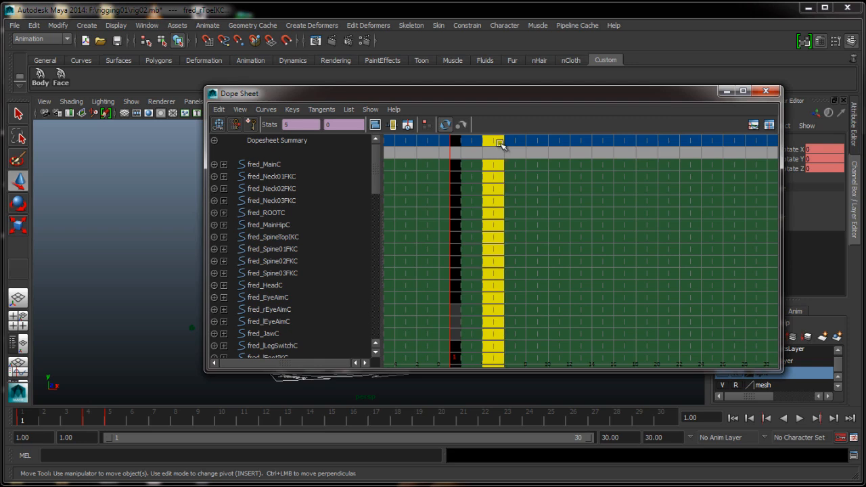
middle_click_drag(495, 144, 482, 141)
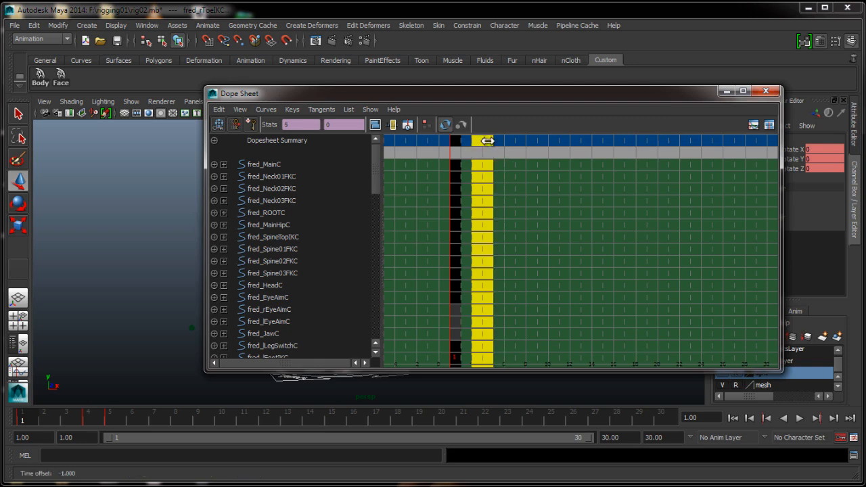
left_click(728, 92)
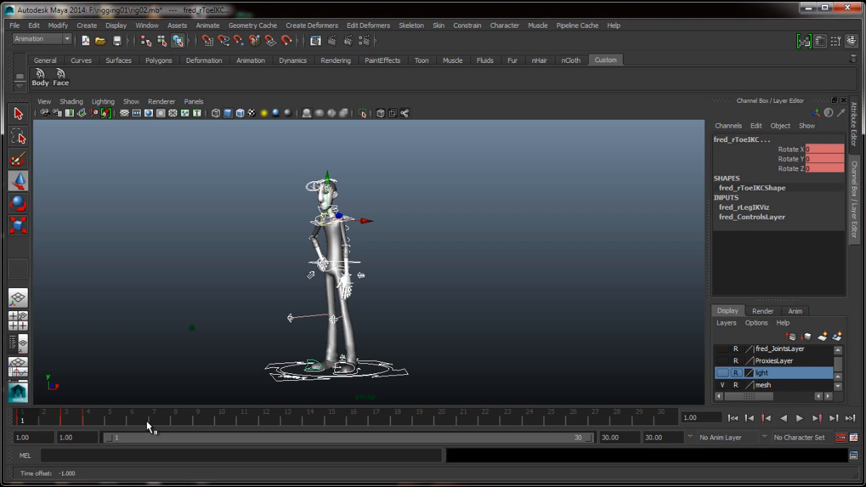
Step: Set a keyframe on frame 2 for all of the character's controls
left_click(49, 419)
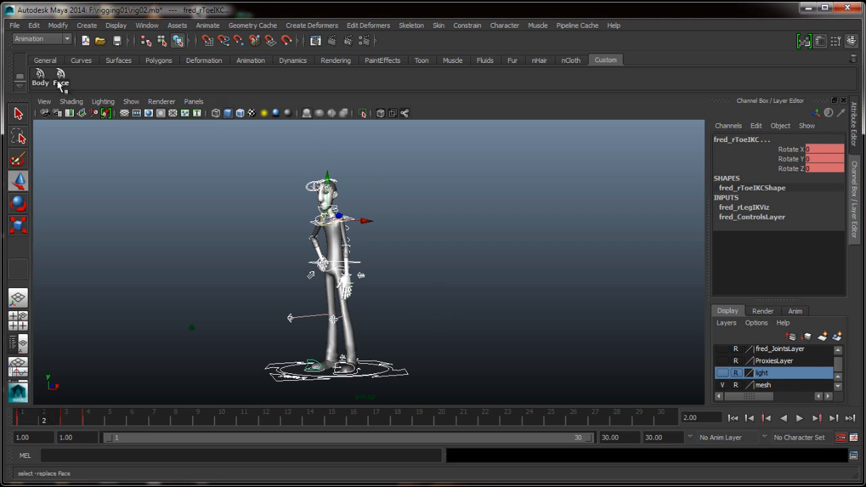
key("s")
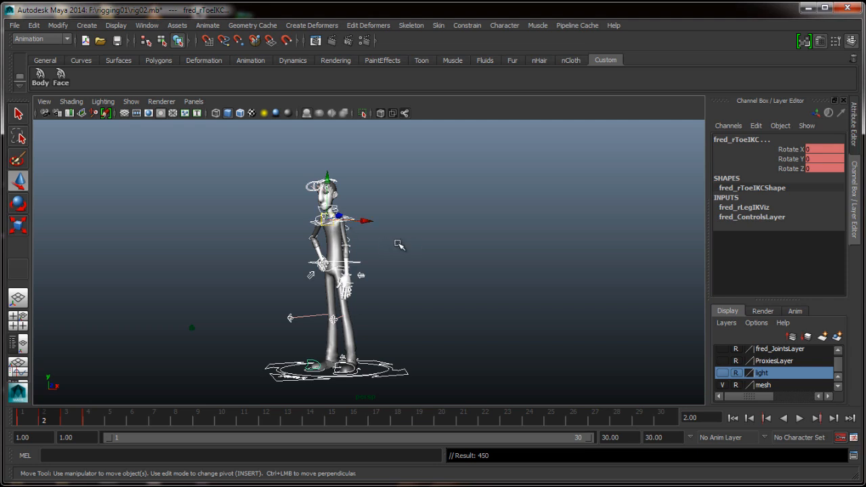
Step: Compare the character's poses on frames 2 and 3 by stepping between the keys
left_click_drag(410, 271, 386, 273, "alt")
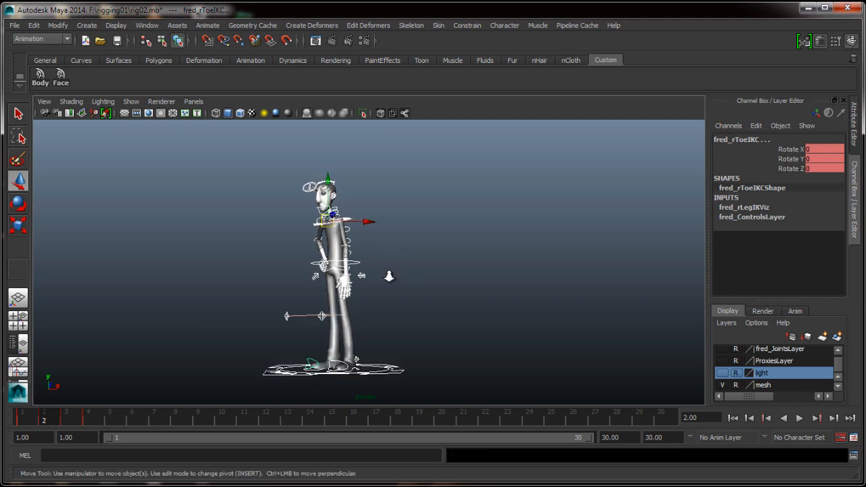
right_click_drag(386, 273, 438, 307, "alt")
left_click_drag(438, 307, 448, 293, "alt")
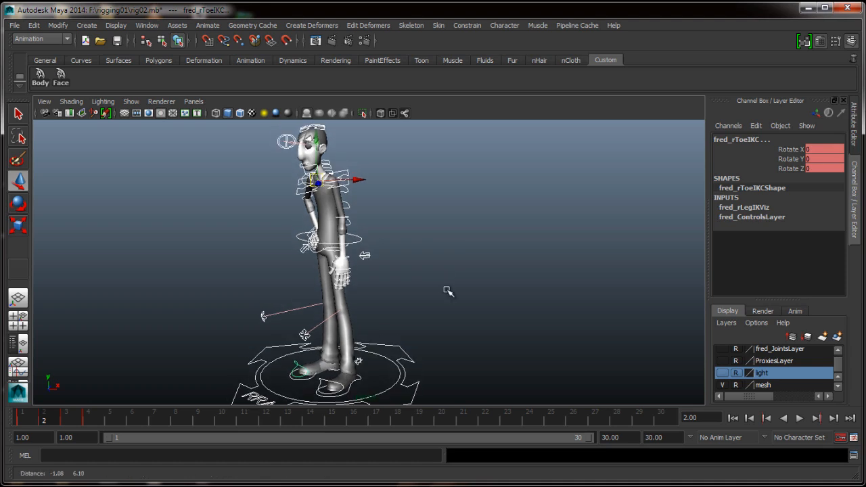
key("period")
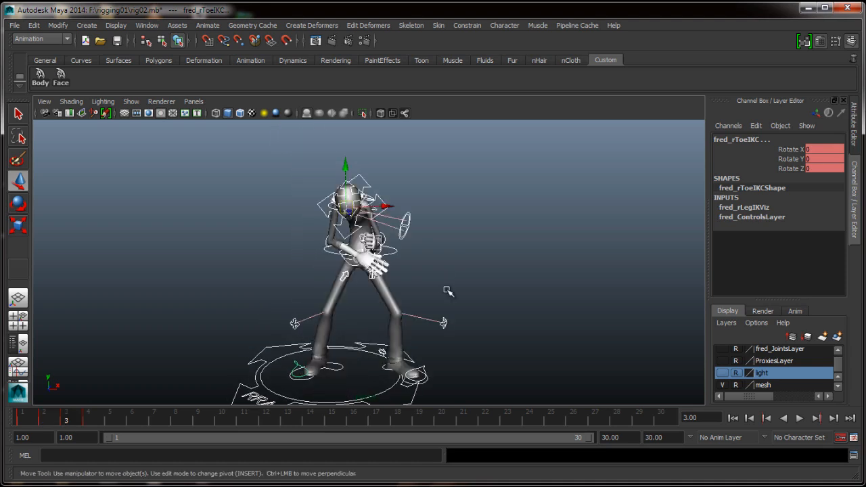
key("comma")
key("comma")
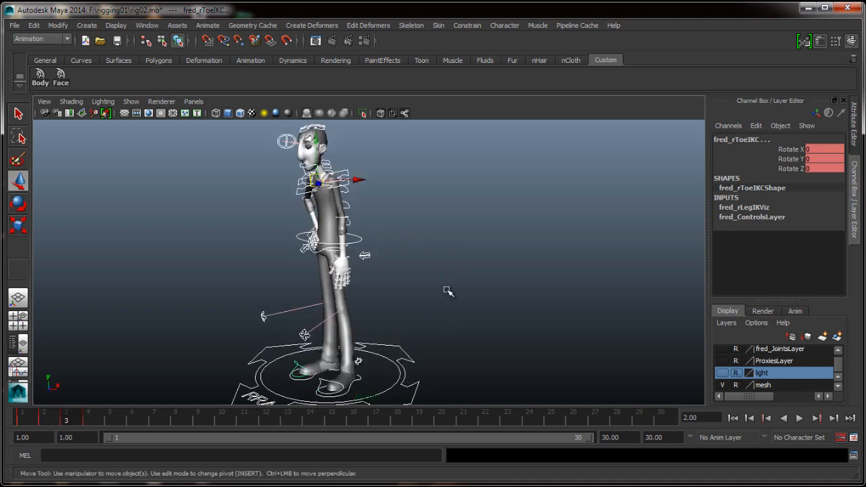
key("period")
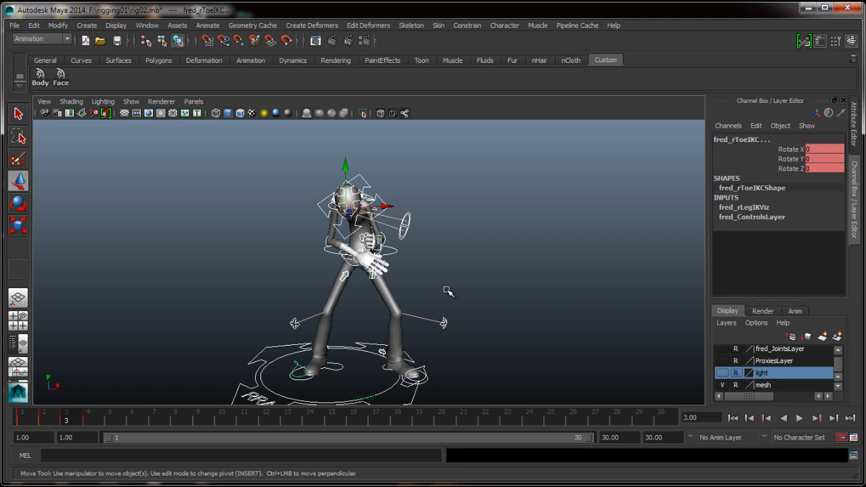
key("comma")
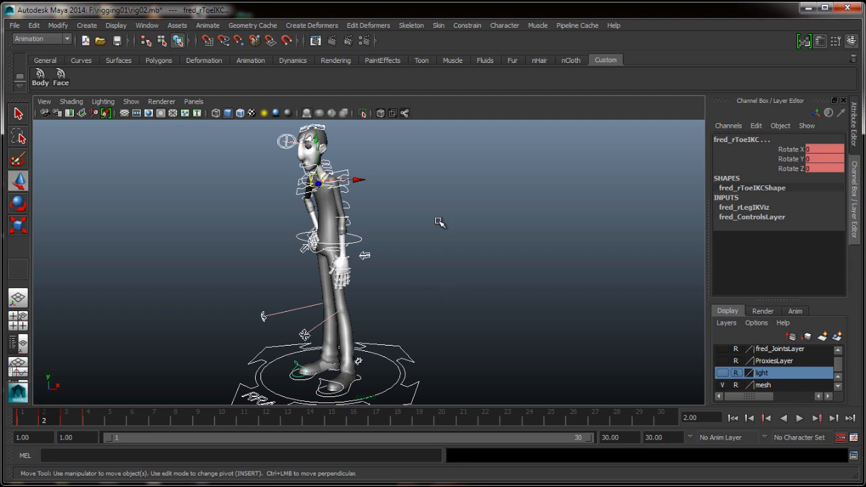
Step: On frame 2, set Rotate X to 0 for the upper two spine controls
left_click_drag(440, 215, 419, 286, "alt")
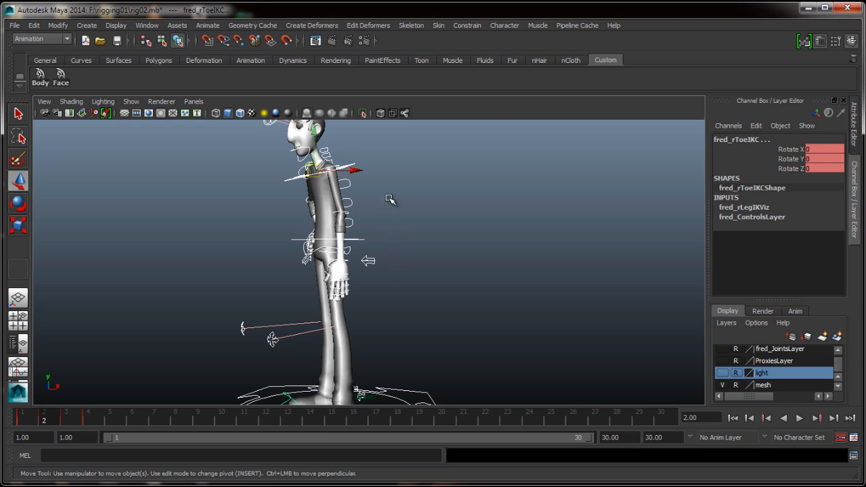
left_click_drag(381, 189, 413, 264, "alt")
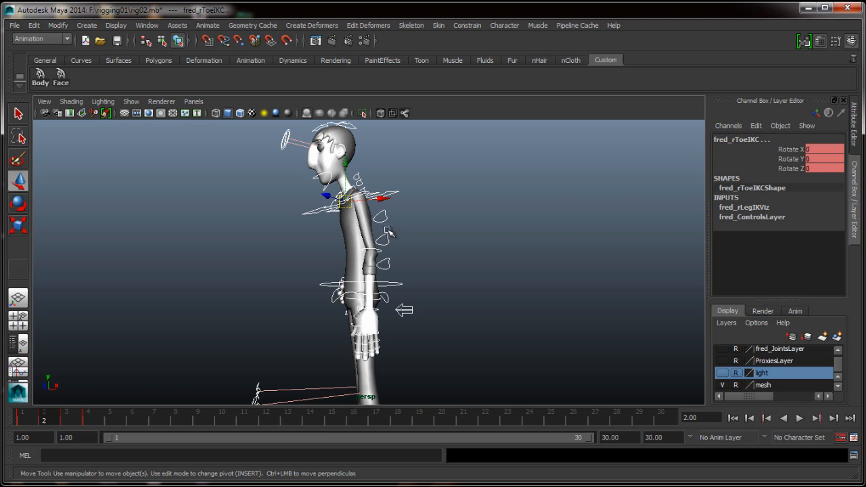
left_click(392, 237)
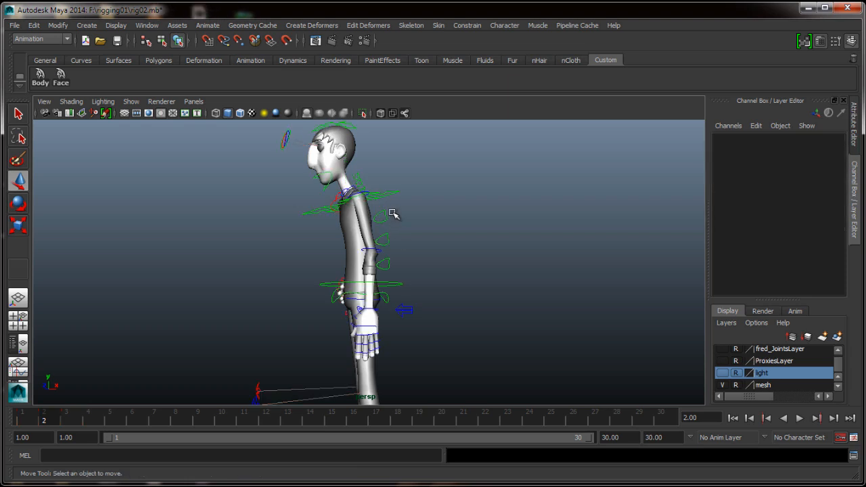
left_click(383, 240)
double_click(815, 179)
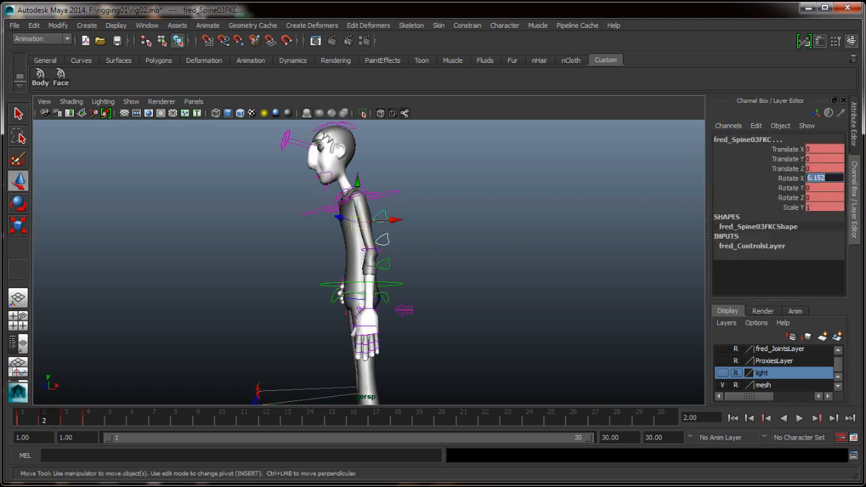
type("0")
key("Return")
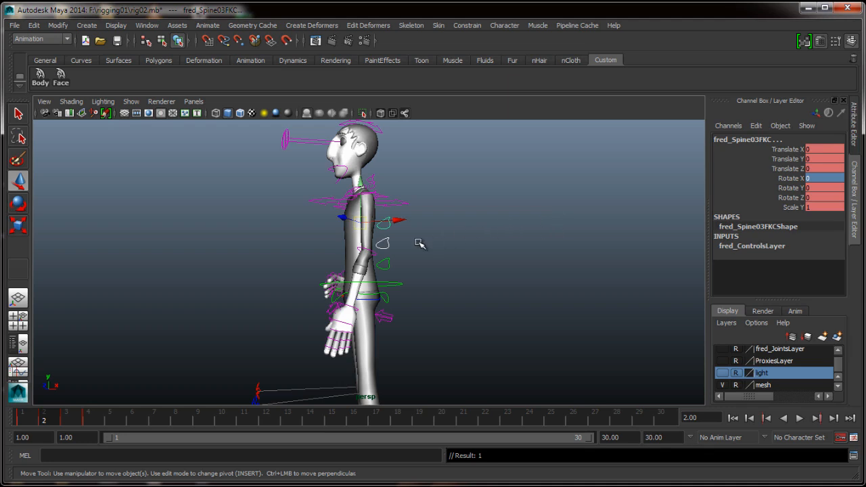
Step: Compare the straightened torso on frame 2 with the neighbouring key poses
mouse_move(420, 246)
left_mouse_down("alt")
mouse_move(446, 260)
mouse_move(489, 261)
mouse_move(467, 264)
mouse_move(442, 234)
mouse_move(451, 234)
mouse_move(465, 267)
mouse_move(439, 246)
mouse_move(428, 252)
left_mouse_up("alt")
key("alt+comma")
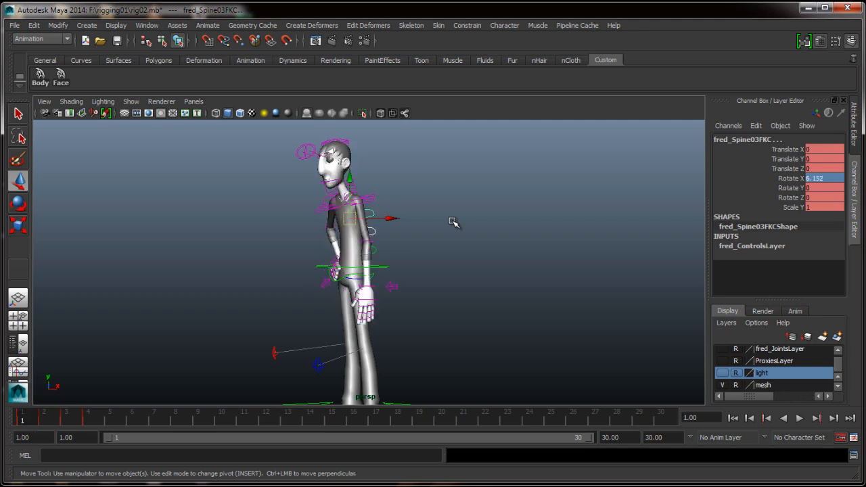
key("alt+period")
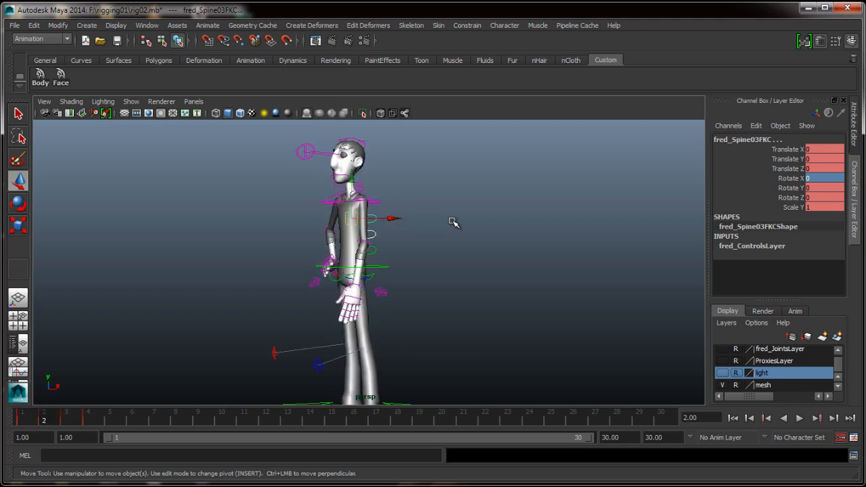
key("alt+comma")
key("alt+period")
key("alt+period")
key("alt+comma")
key("alt+comma")
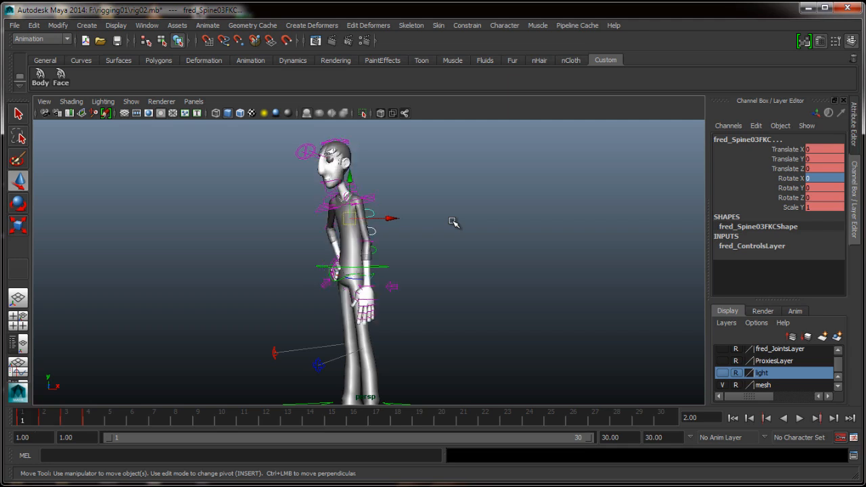
key("alt+period")
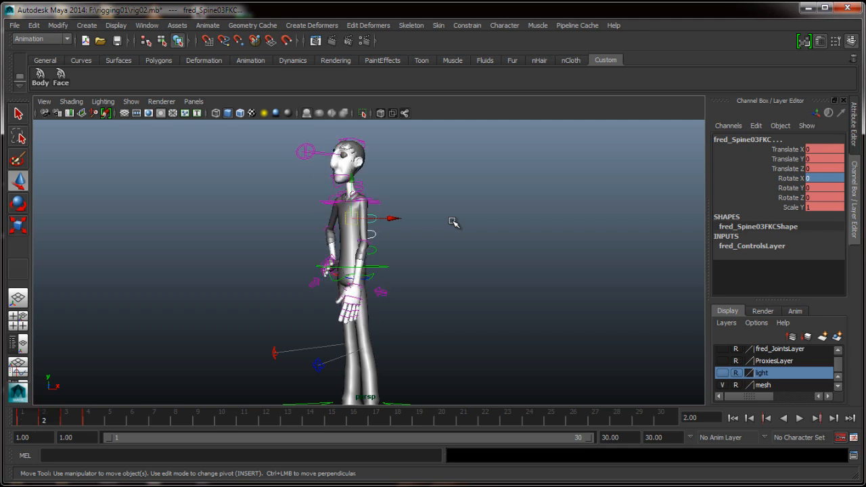
Step: On frame 2, rotate the neck control fred_Neck03FKC to a Rotate X of about 5.5 and compare it with frame 1
left_click_drag(401, 190, 385, 274, "alt")
left_click(359, 244)
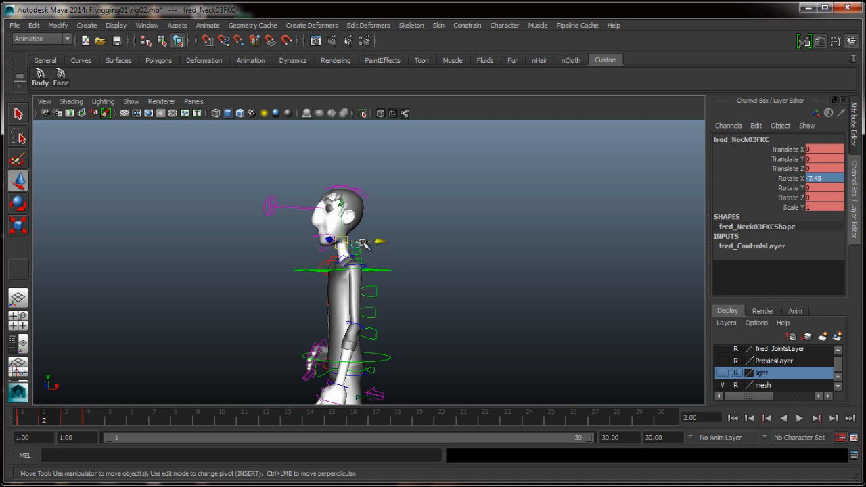
key("e")
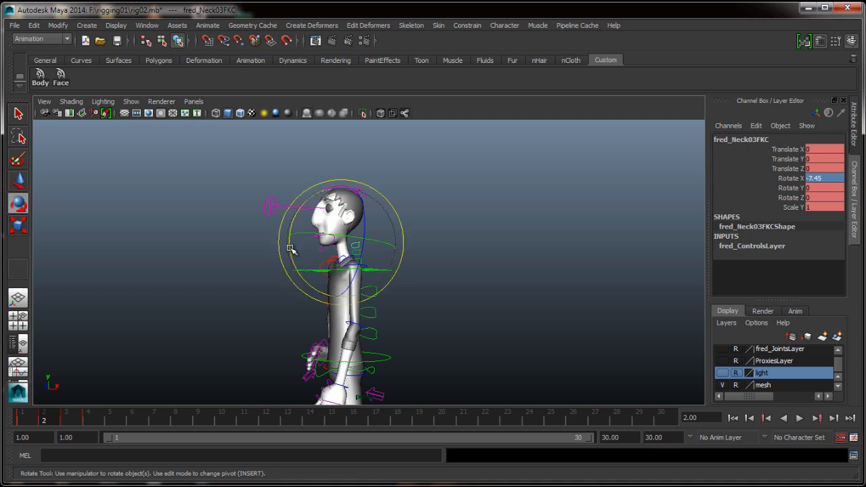
left_click_drag(292, 247, 295, 256)
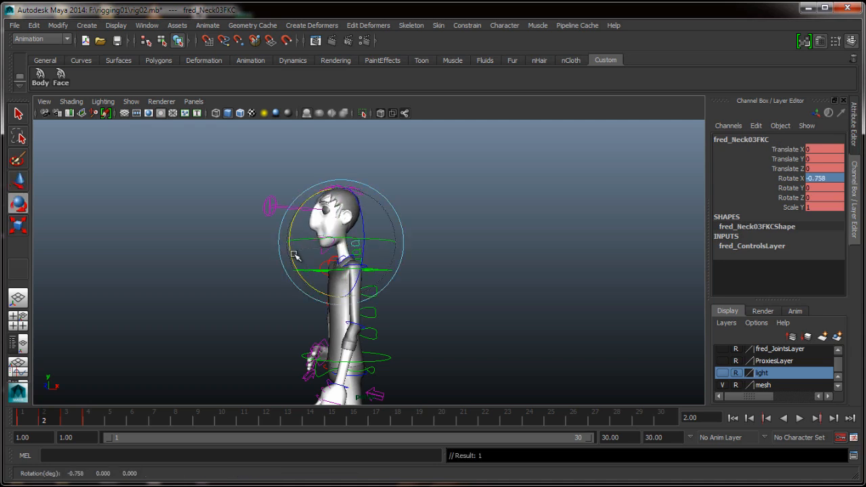
key("alt+comma")
key("alt+period")
key("alt+period")
key("alt+comma")
key("alt+comma")
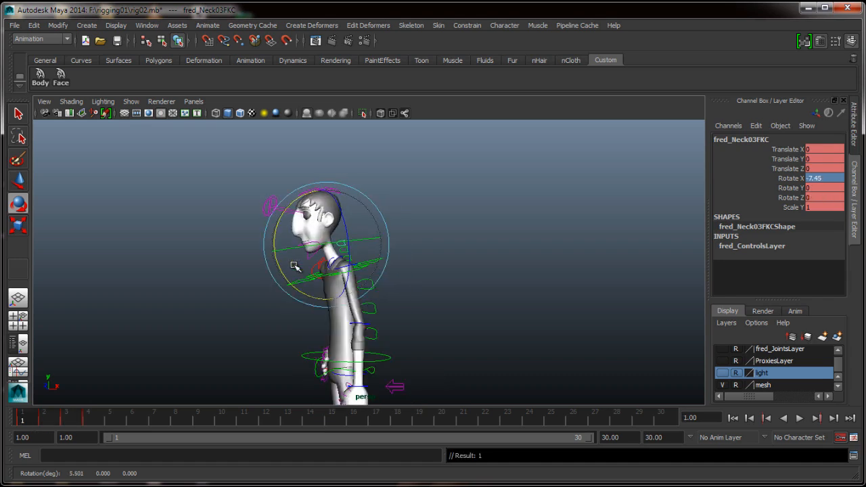
Step: Tilt the neck control further on frame 2 to a Rotate X of about 8.4, checking it against frame 1
key("alt+period")
key("alt+comma")
key("alt+period")
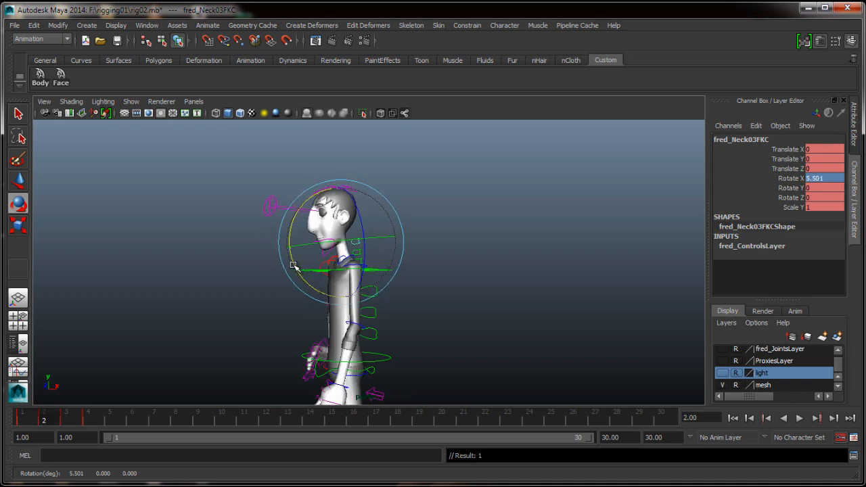
key("alt+comma")
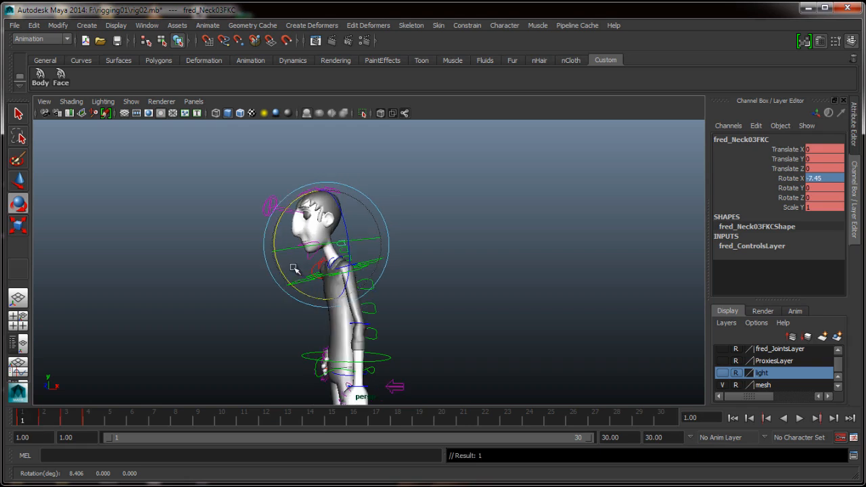
key("alt+period")
key("alt+comma")
key("alt+period")
key("alt+comma")
key("alt+period")
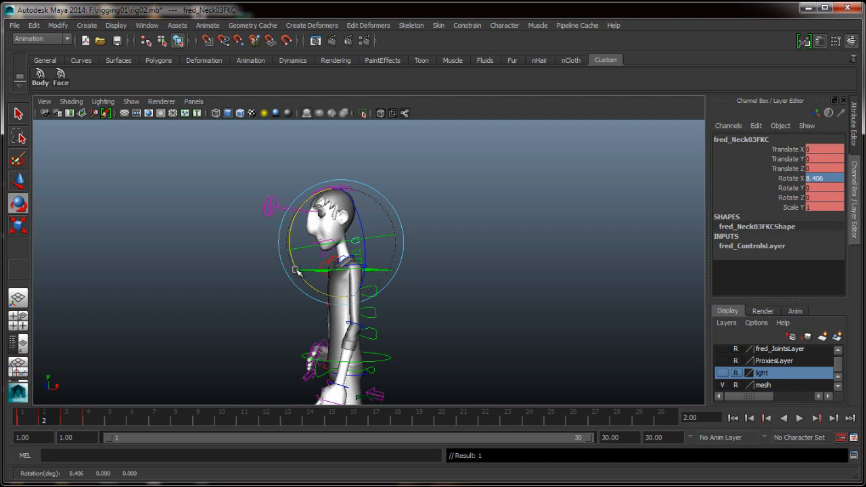
Step: On frame 2, rotate the left shoulder control to a Rotate Y of about 10 and undo the last adjustment
mouse_move(323, 290)
left_mouse_down("alt")
mouse_move(387, 265)
mouse_move(444, 265)
mouse_move(330, 270)
mouse_move(324, 284)
mouse_move(336, 287)
left_mouse_up("alt")
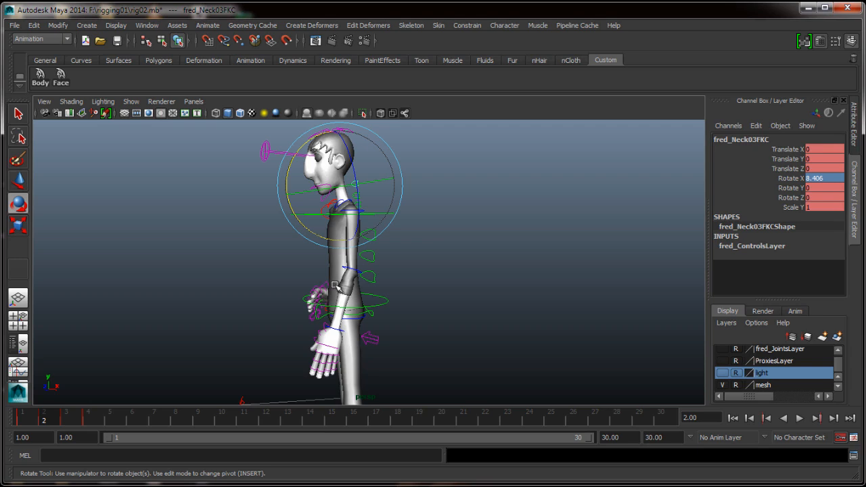
key("period")
key("comma")
left_click(359, 214)
left_click(358, 210)
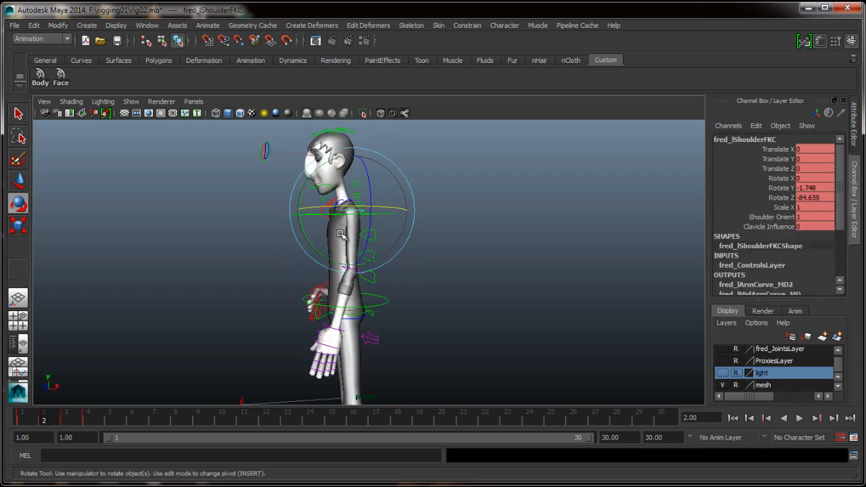
left_click_drag(322, 252, 419, 279)
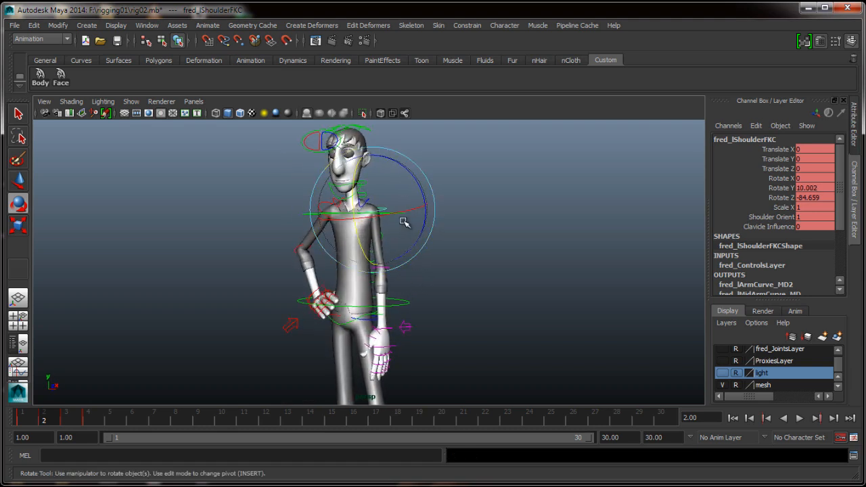
left_click_drag(422, 227, 417, 207)
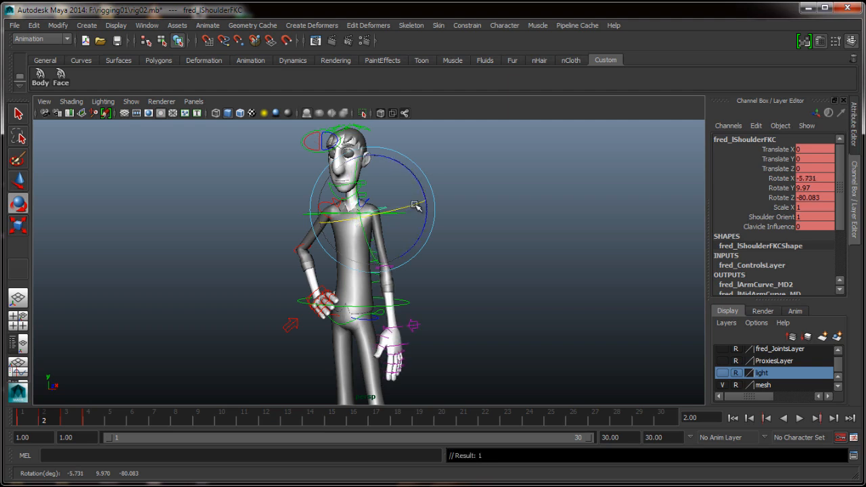
key("ctrl+z")
left_click(467, 299)
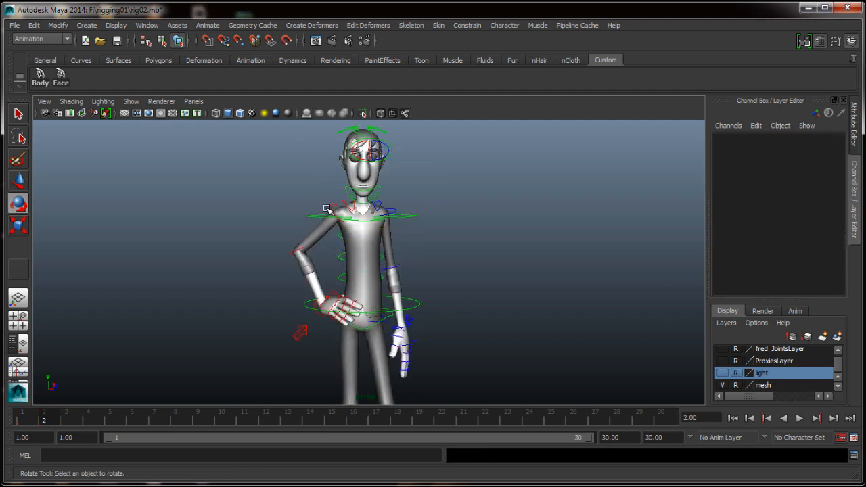
Step: On frame 2, rotate the right shoulder control to about X 75.2, Y 18.2, Z -35.8 and adjust the right elbow's bend
left_click(331, 211)
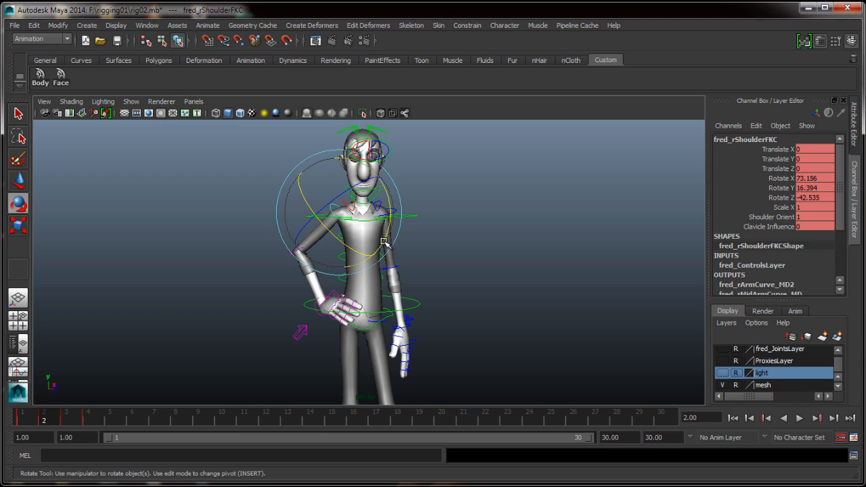
left_click_drag(382, 242, 374, 249)
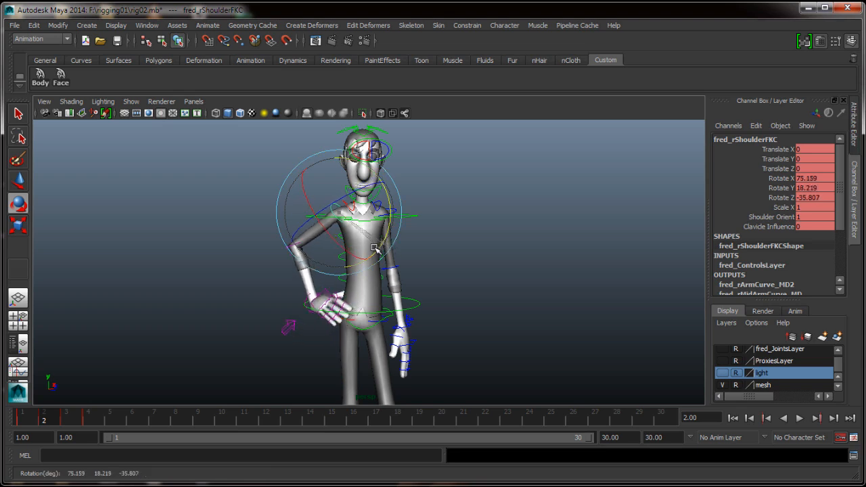
left_click(285, 248)
left_click(285, 248)
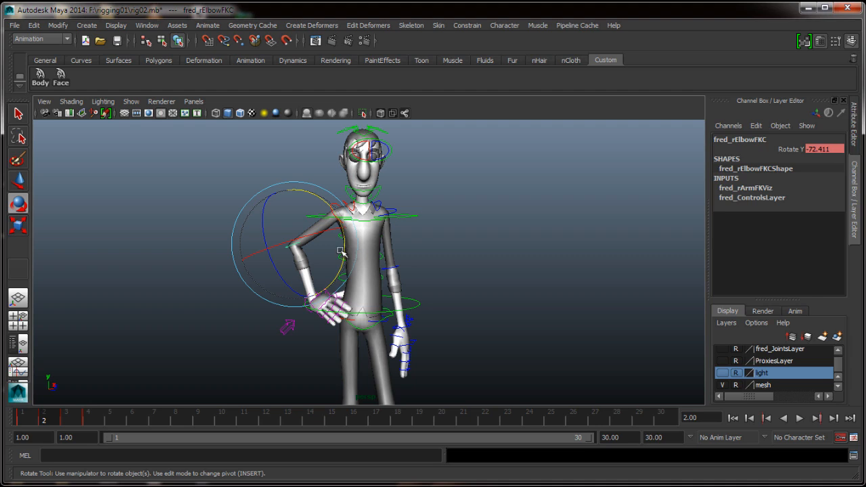
left_click_drag(345, 252, 470, 257)
left_click(470, 257)
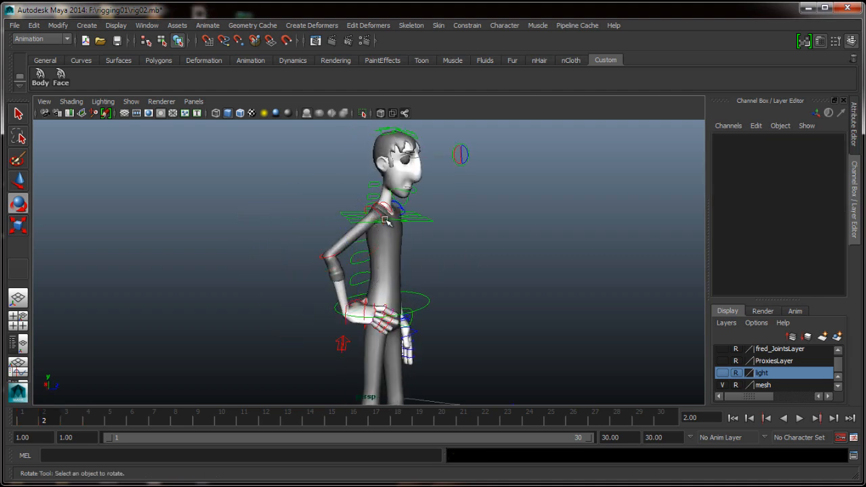
Step: Rotate the right clavicle control to a Rotate Y of about -15.2 on frame 2 and compare it with the neighbouring key poses
left_click(389, 208)
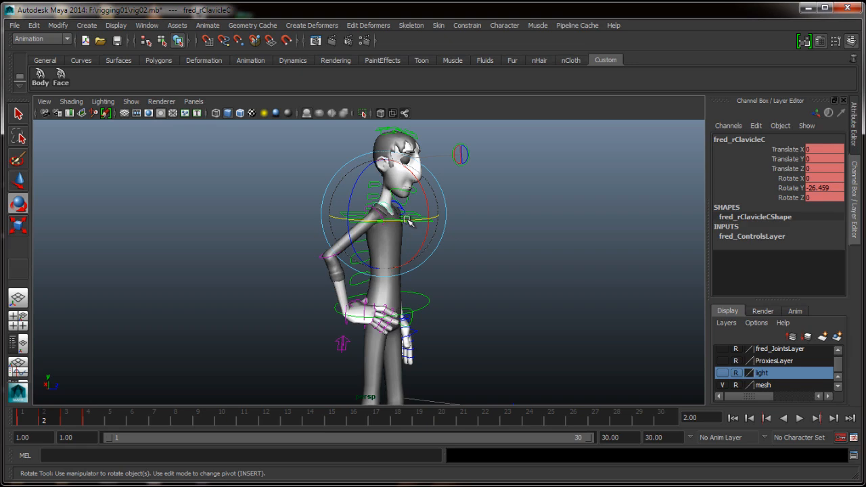
left_click_drag(407, 220, 423, 303)
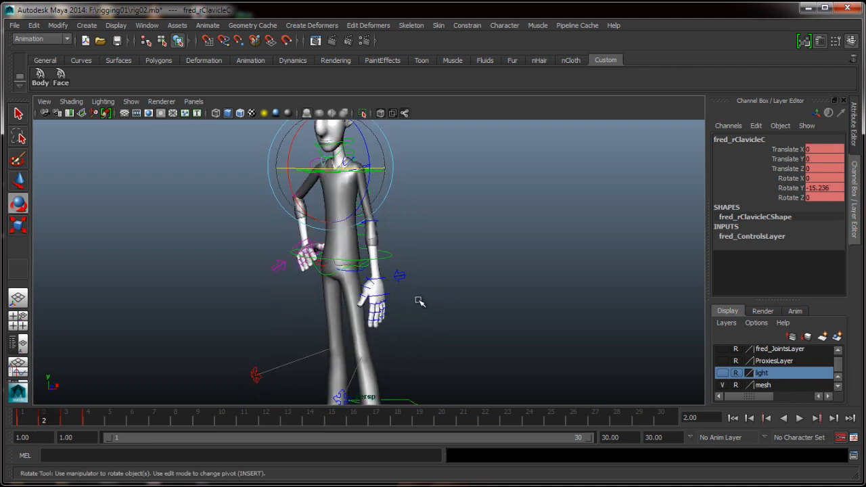
key("alt+comma")
key("alt+period")
key("alt+period")
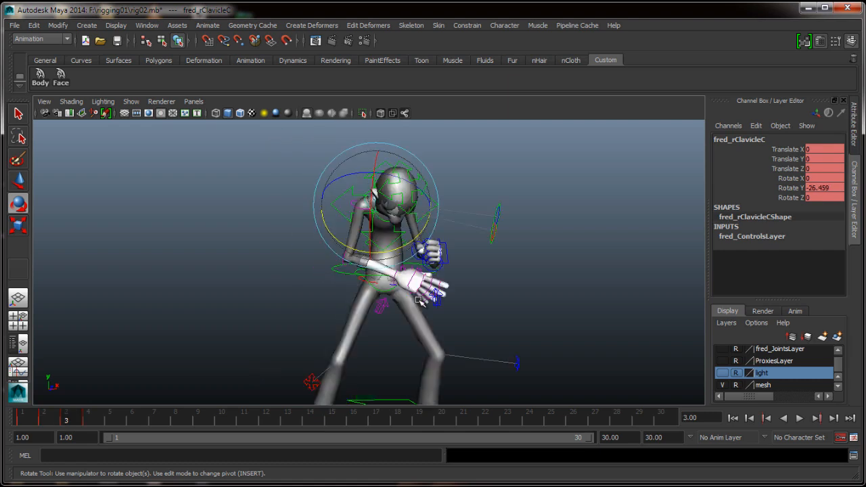
key("alt+comma")
Step: Set the root control's Translate Y to 0 on frame 2
left_click_drag(432, 292, 385, 324, "alt")
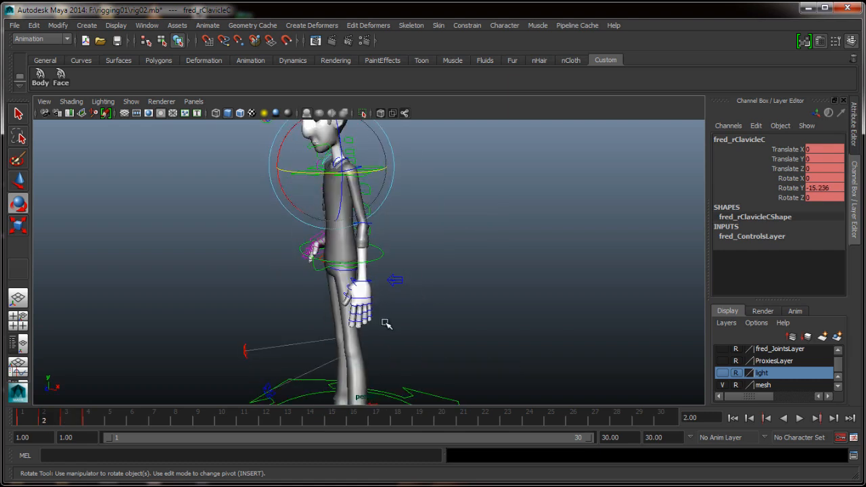
middle_click_drag(384, 323, 373, 248, "alt")
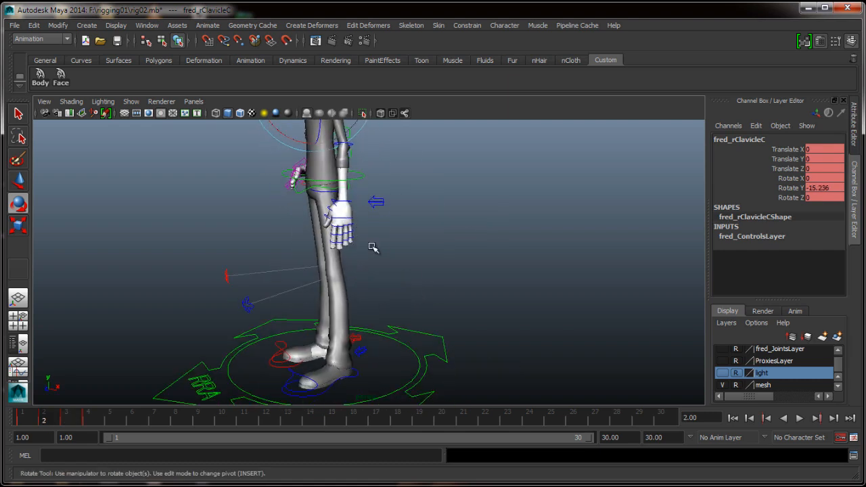
left_click(363, 176)
double_click(815, 158)
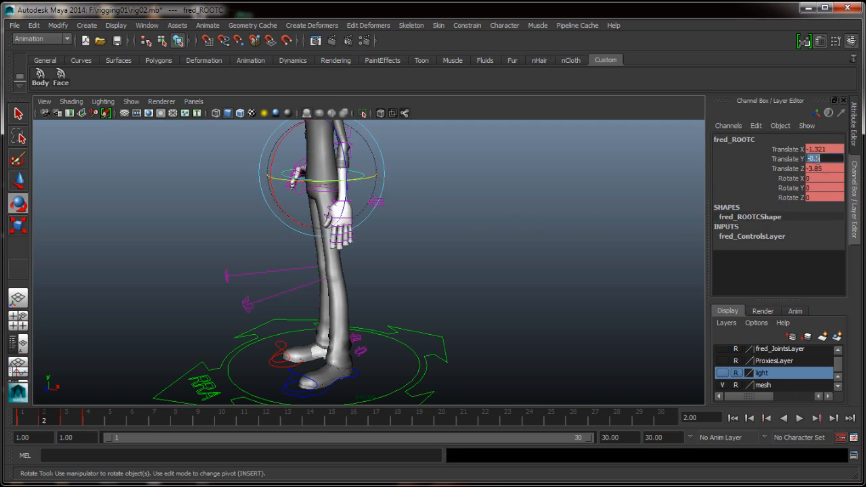
type("0")
key("Return")
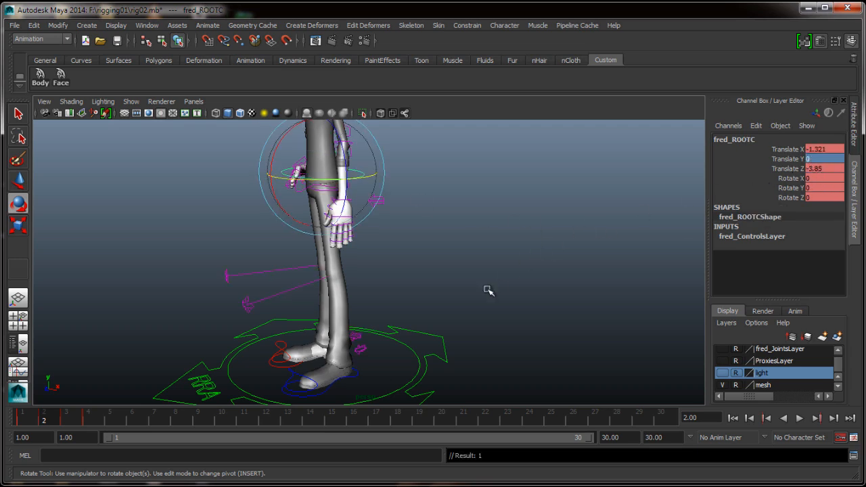
Step: Shift the root control on frame 2 along Z to a Translate Z of -5.75
left_click_drag(487, 290, 464, 278, "alt")
middle_click_drag(465, 282, 478, 341, "alt")
left_click_drag(479, 342, 467, 342, "alt")
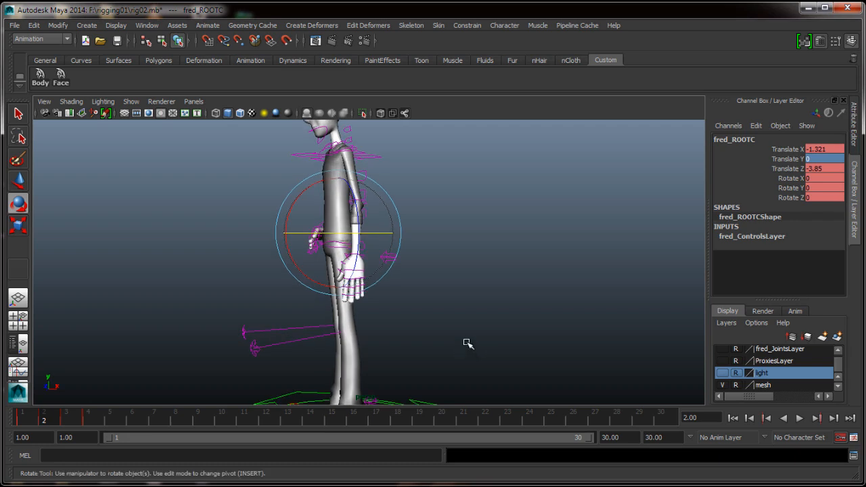
key("w")
left_click_drag(456, 269, 493, 255, "alt")
left_click(788, 149)
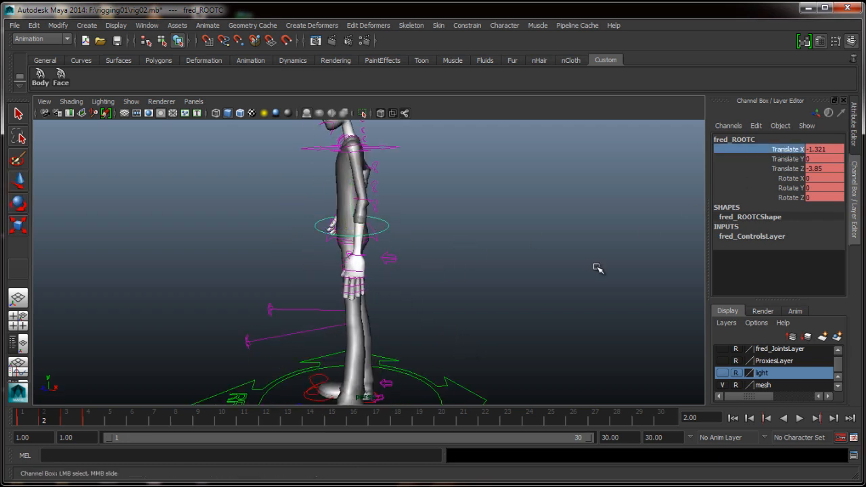
key("ctrl+z")
left_click(786, 169)
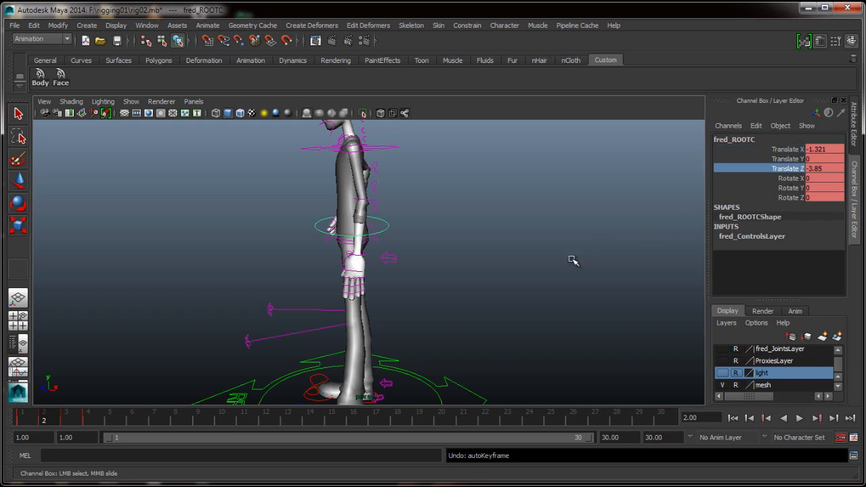
middle_click_drag(573, 260, 370, 297)
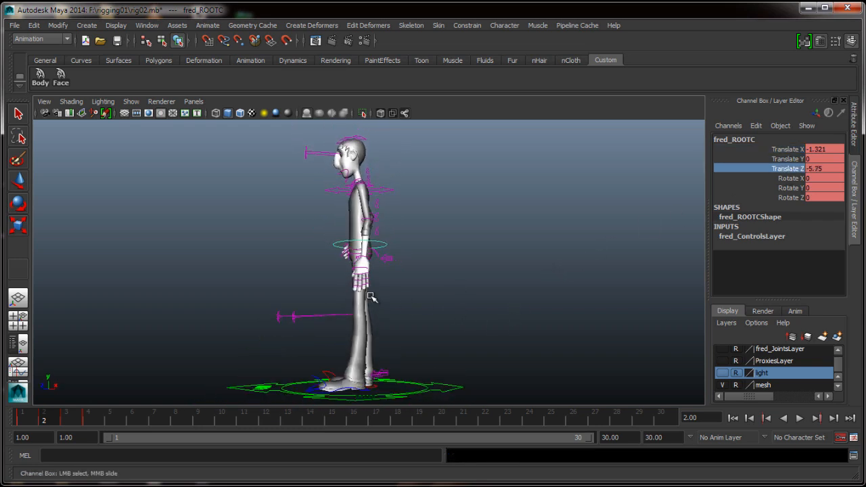
left_click_drag(370, 298, 408, 304, "alt")
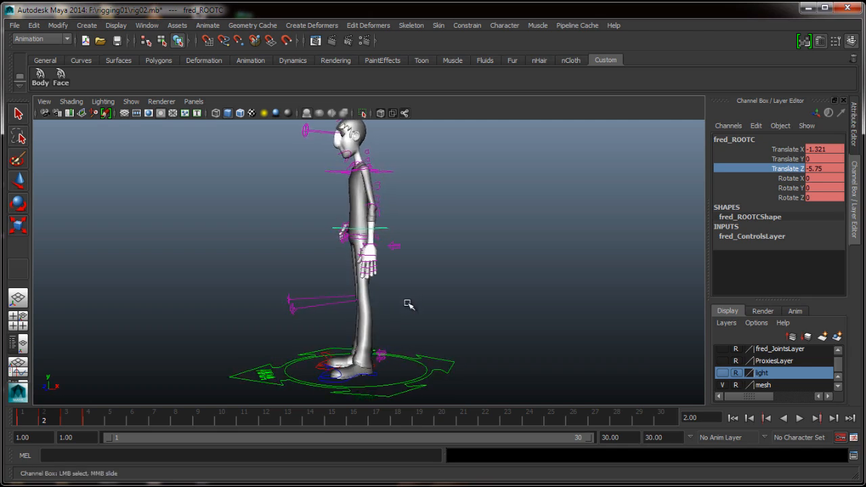
Step: Move the root control on frame 2 to a Translate X of about 0.179, checking it against frames 1 and 3
key("alt+comma")
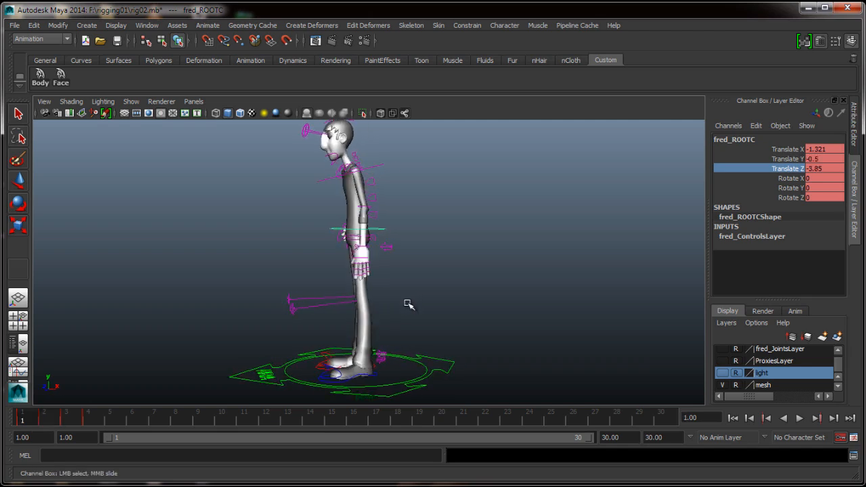
key("alt+period")
key("alt+comma")
key("alt+period")
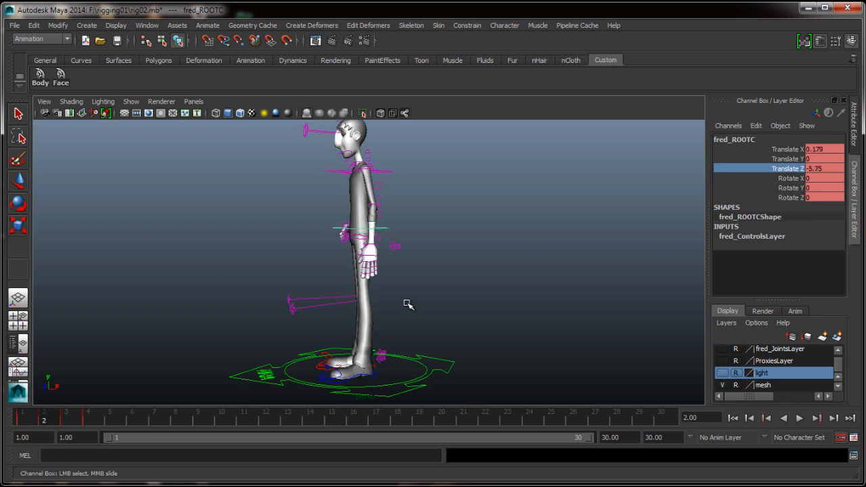
key("alt+period")
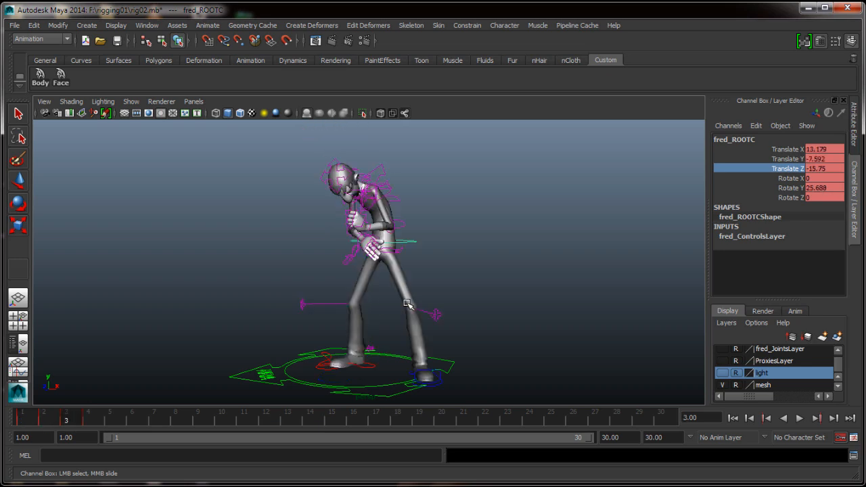
key("alt+comma")
key("alt+comma")
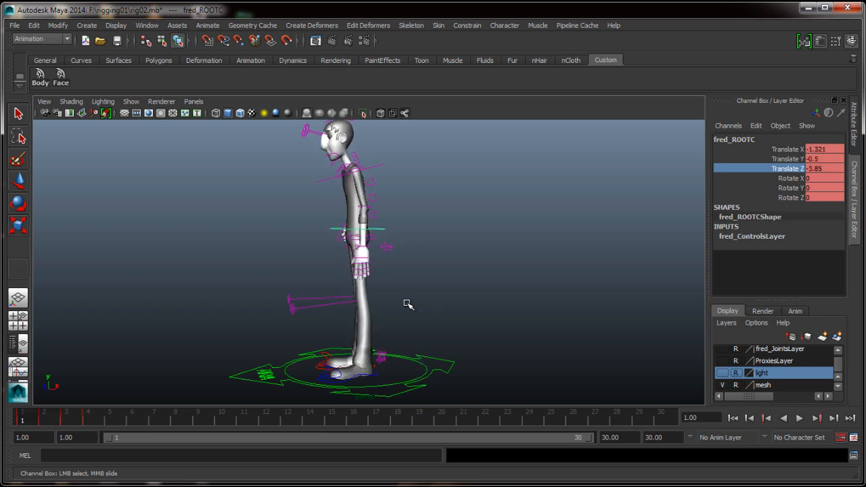
key("alt+period")
key("alt+period")
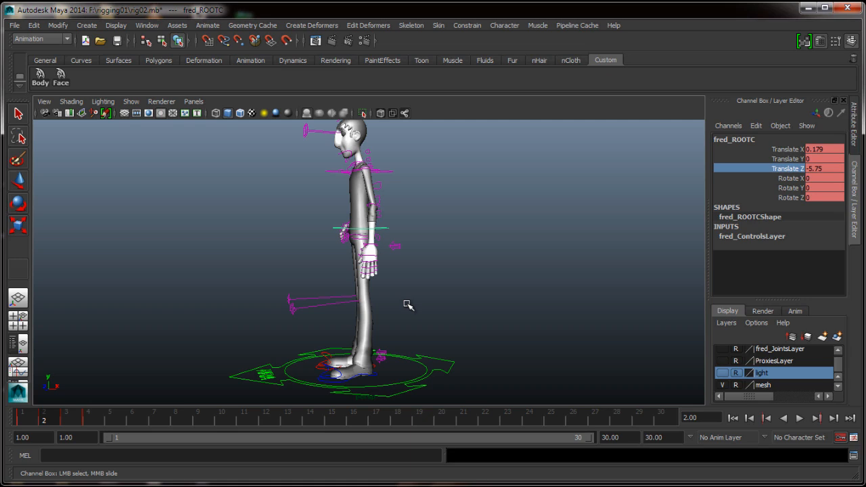
key("alt+comma")
Step: Switch to the multi-view layout and compare the key poses on frames 1 to 4 through ShotCam
key("space")
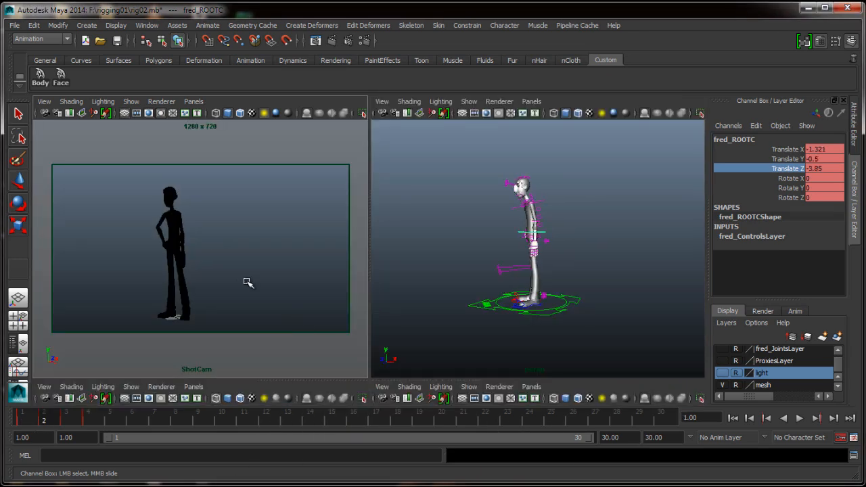
key("alt+period")
key("alt+comma")
key("alt+period")
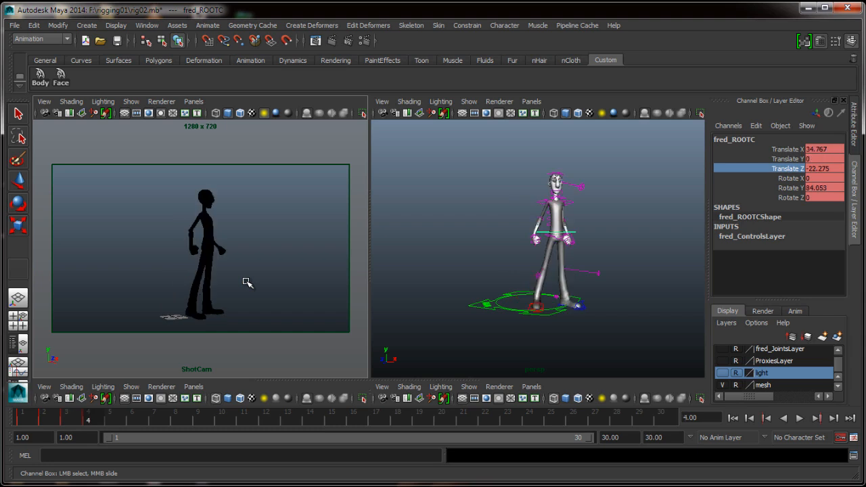
key("alt+comma")
key("alt+period")
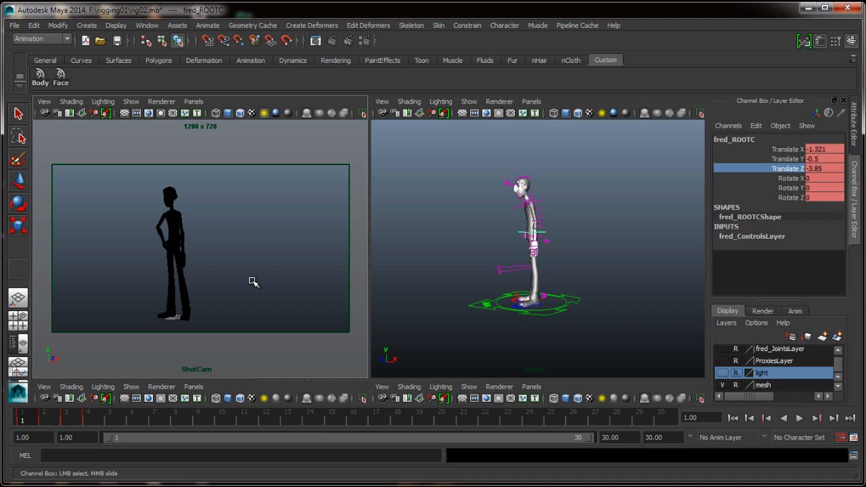
Step: Scrub and step back and forth through frames 1 to 4 to examine how the character's silhouette moves between poses
left_click(53, 417)
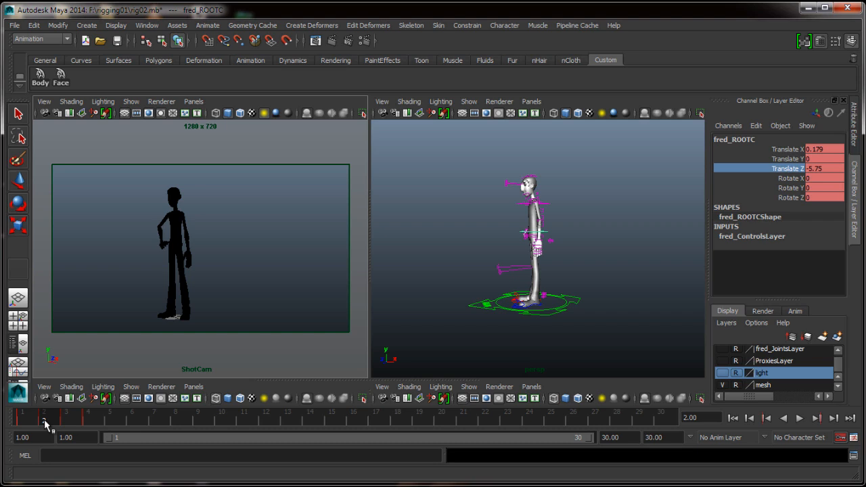
left_click_drag(27, 423, 77, 416)
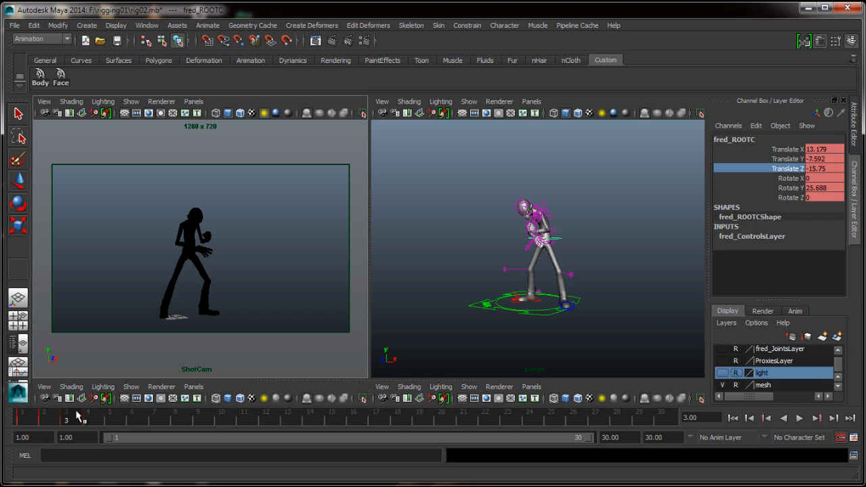
key("comma")
key("comma")
key("period")
key("period")
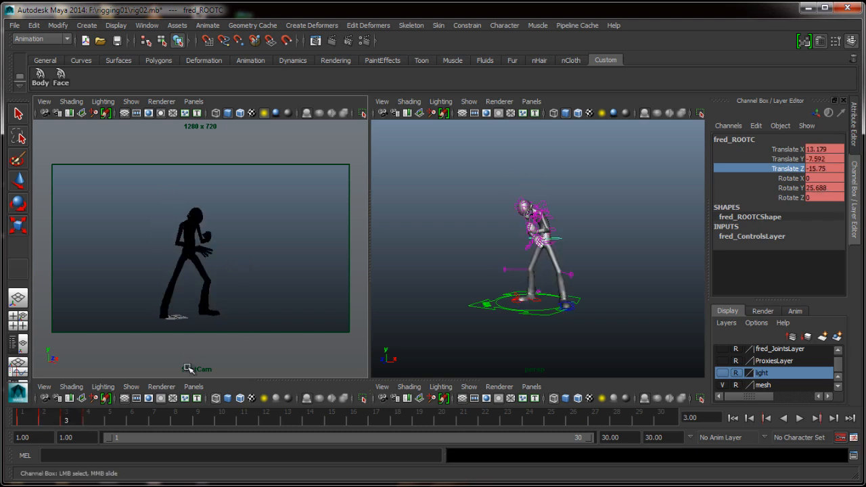
key("period")
key("comma")
key("period")
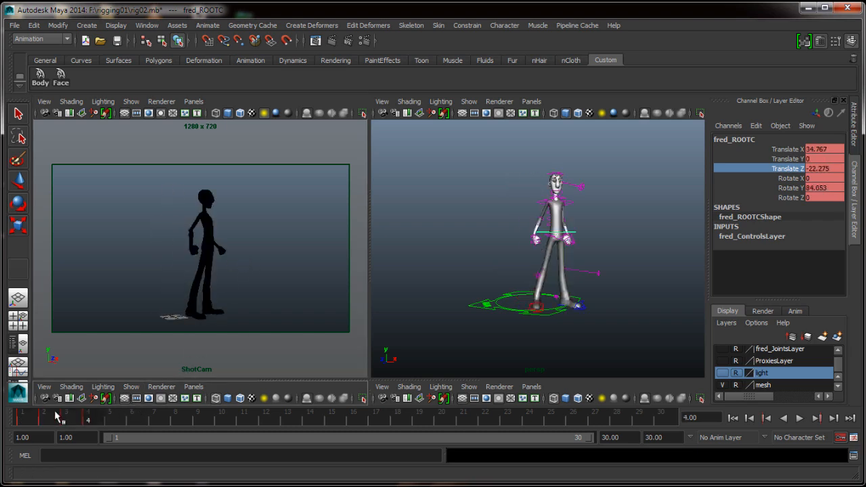
key("comma")
key("comma")
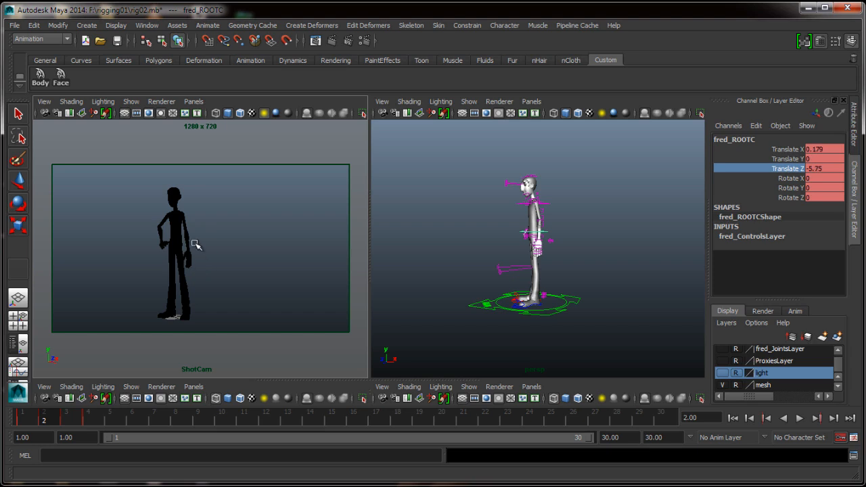
key("period")
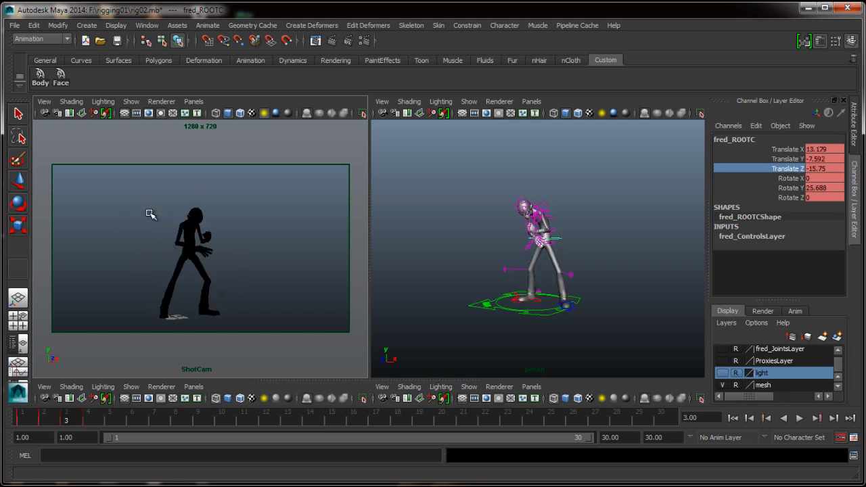
key("comma")
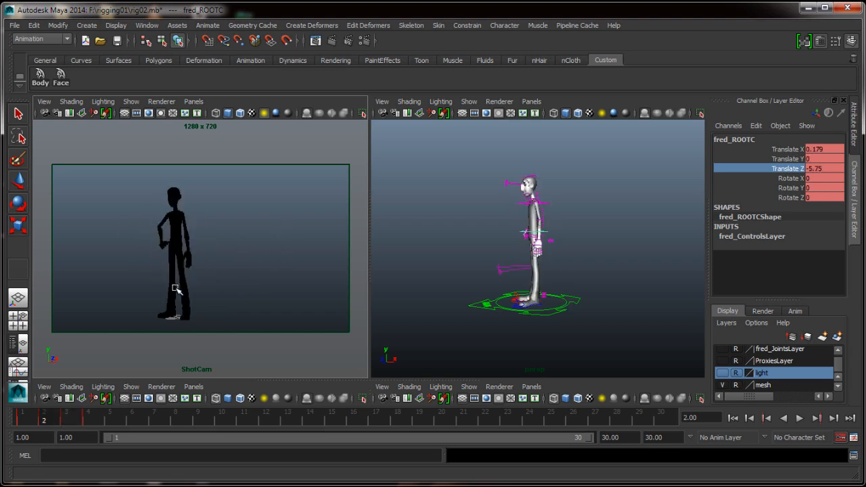
key("period")
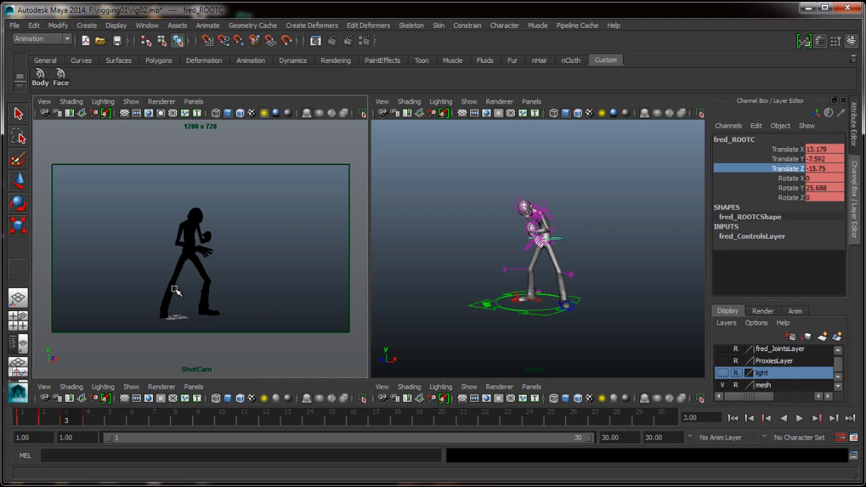
key("period")
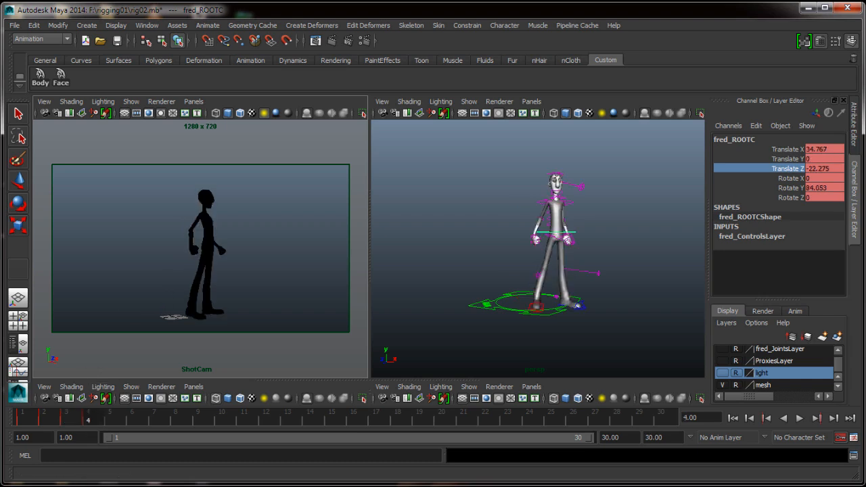
Step: Inspect the root control's keys in the Dope Sheet and select its frame 4 key, then put the editor away
left_click(322, 313)
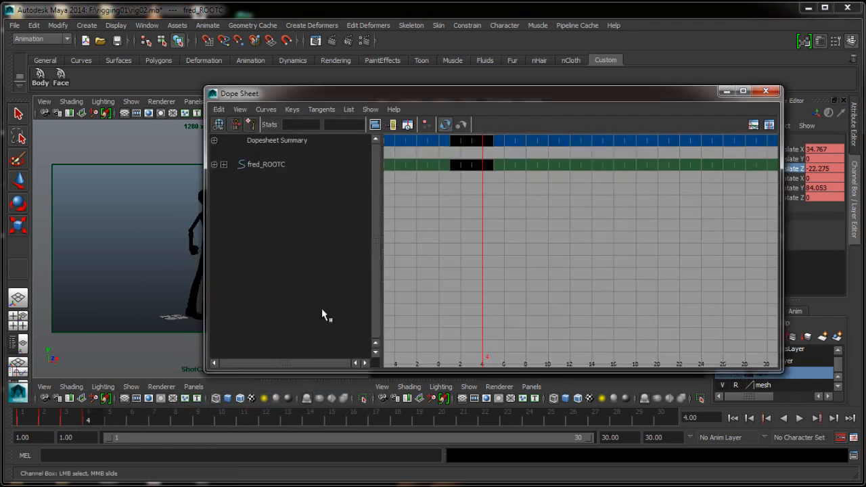
left_click(487, 142)
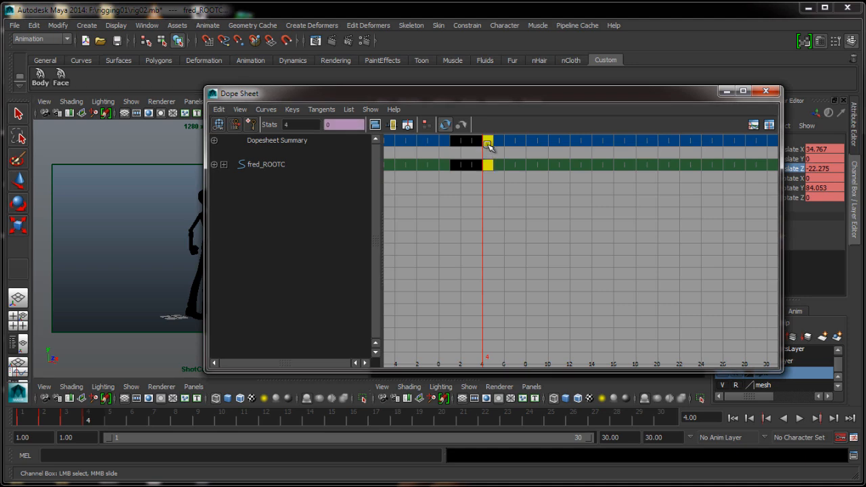
left_click(726, 91)
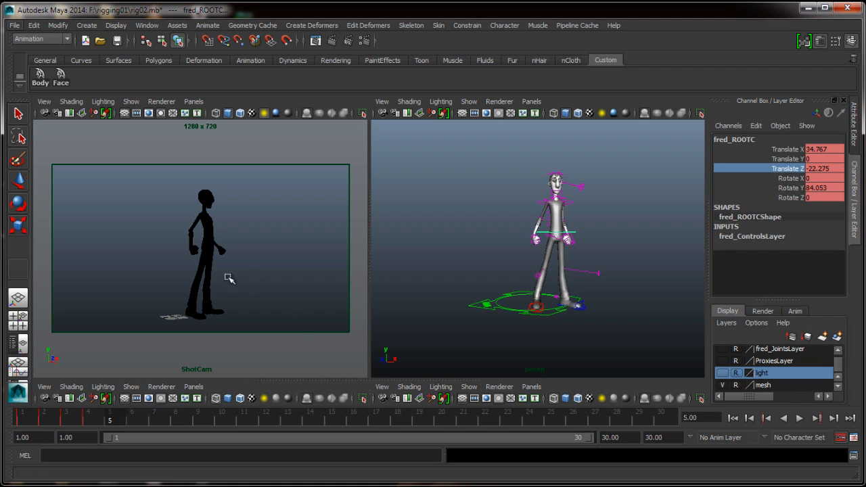
Step: Select all of the character's body controls and set a key for them on frame 5
left_click(39, 78)
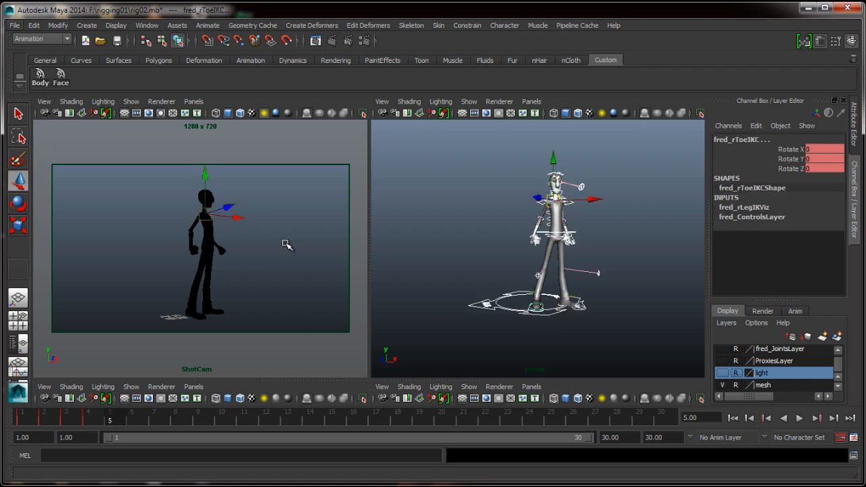
key("s")
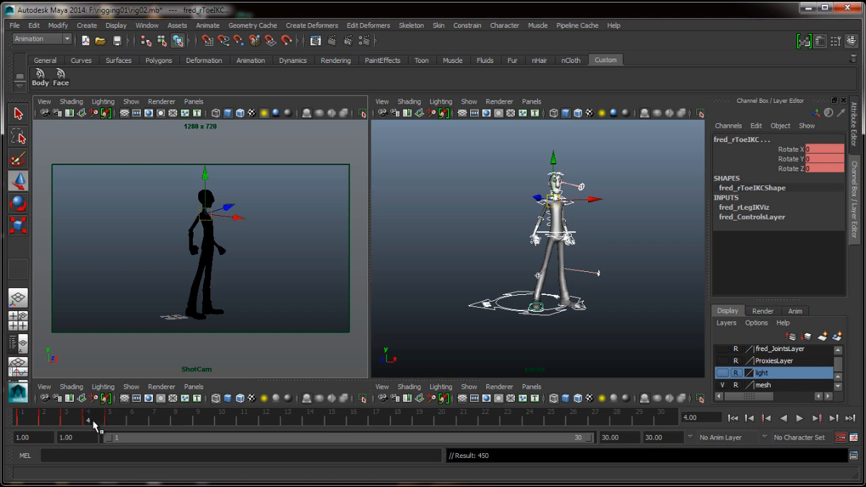
Step: On frame 4, rotate the first spine FK control back to a Rotate X of -3
left_click_drag(663, 290, 687, 277, "alt")
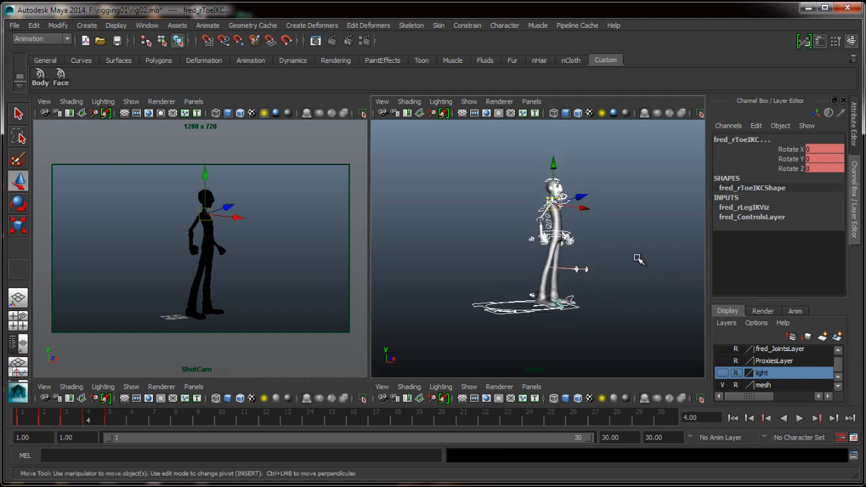
left_click_drag(599, 251, 603, 263, "alt")
right_click_drag(603, 262, 652, 304, "alt")
middle_click_drag(540, 245, 475, 324, "alt")
left_click(579, 233)
left_click_drag(569, 244, 590, 248, "alt")
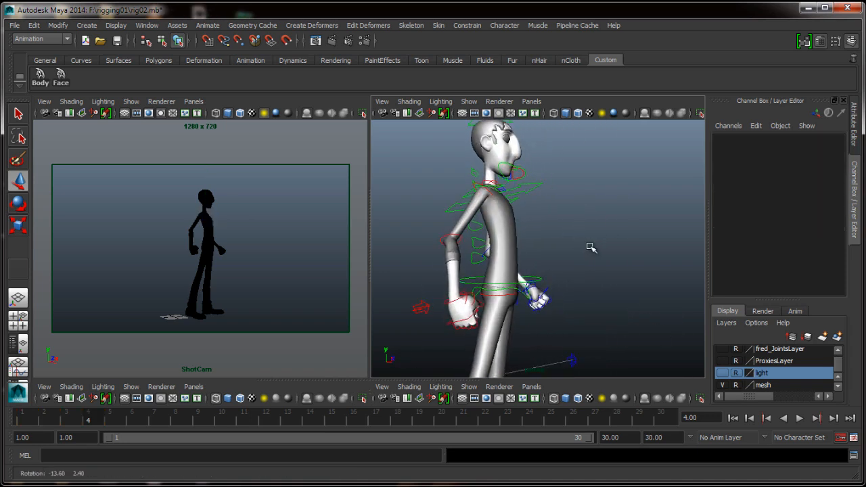
left_click(474, 254)
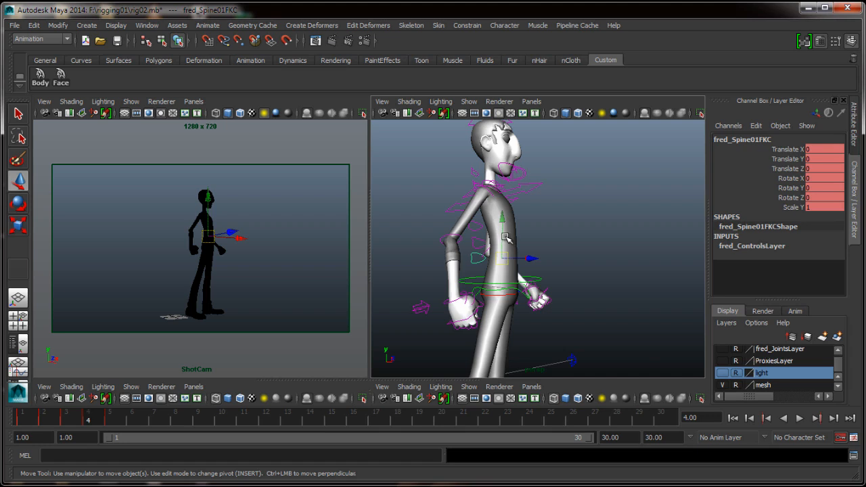
key("e")
left_click_drag(547, 229, 544, 226)
left_click(820, 177)
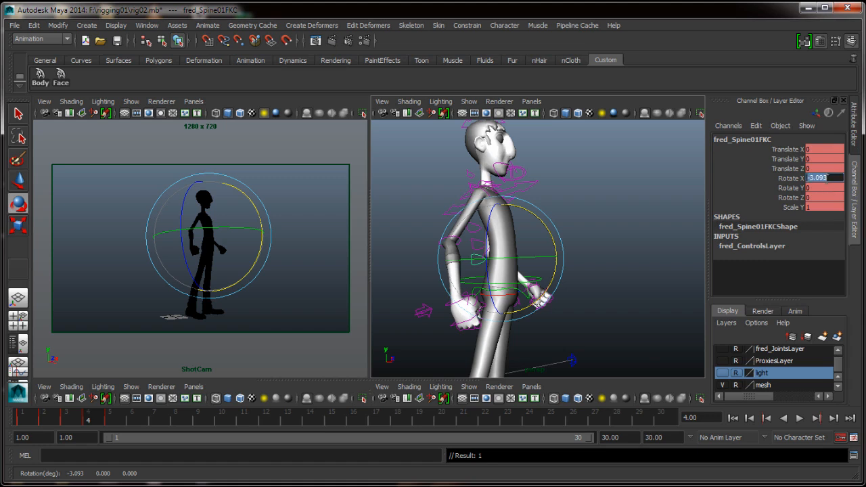
type("-3")
key("Return")
left_click(598, 278)
Step: Shift the root control on frame 4 to a Translate X of 35.967, undoing the trial move along Z
left_click(541, 278)
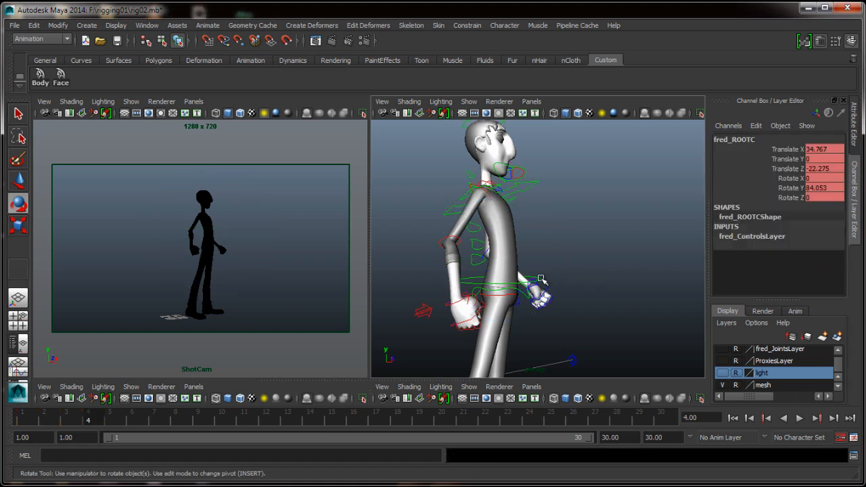
key("w")
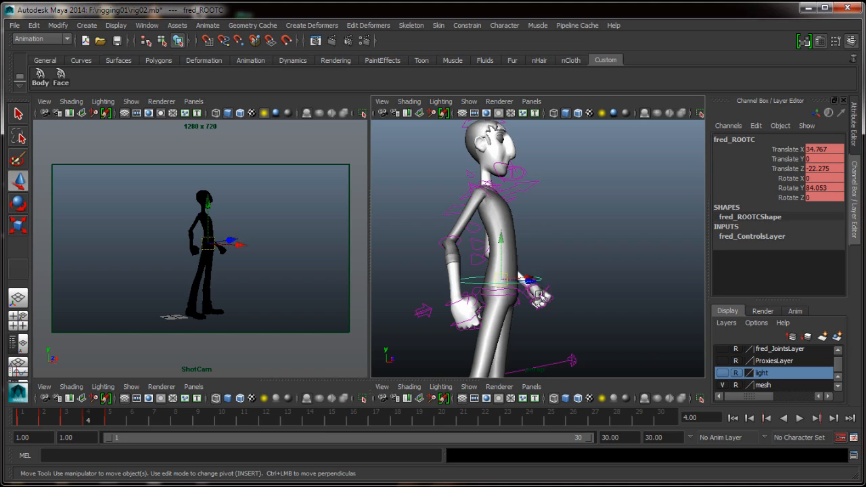
left_click_drag(538, 294, 545, 311, "alt")
left_click(788, 171)
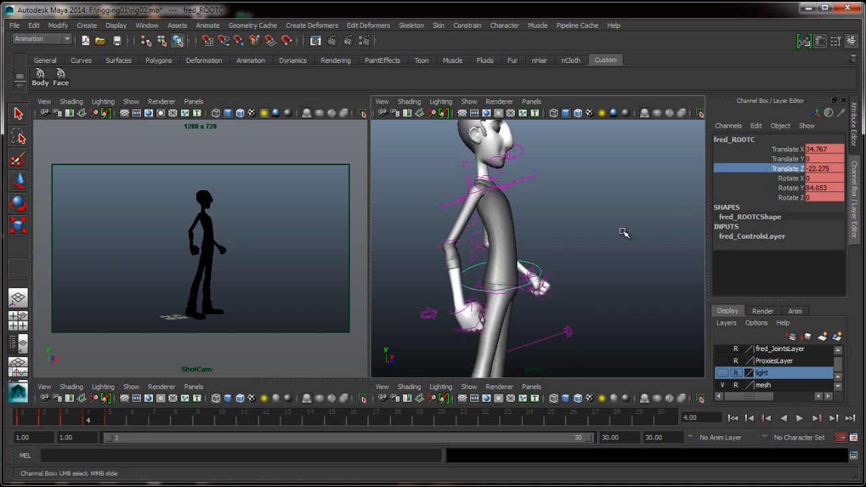
middle_click_drag(623, 232, 627, 245)
key("ctrl+z")
left_click(784, 150)
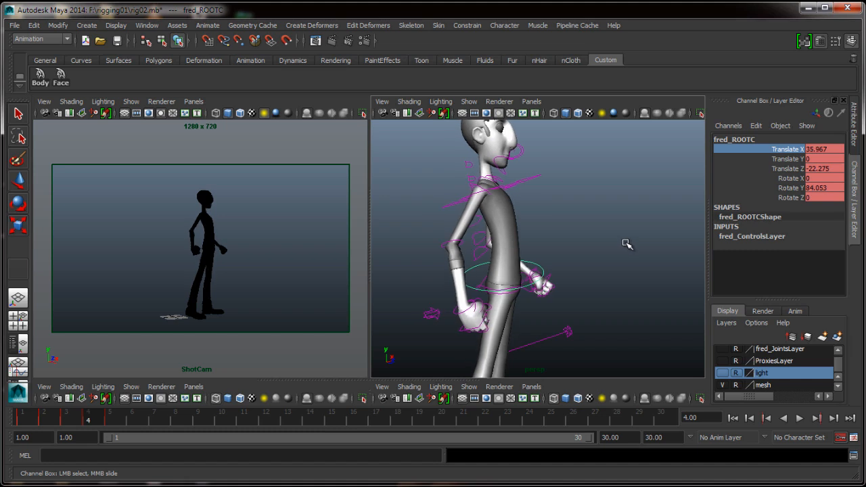
Step: On frame 4, swing the right shoulder to a Rotate Y of about 51.5 and bend the right wrist to a Rotate Z of about -56
left_click(484, 190)
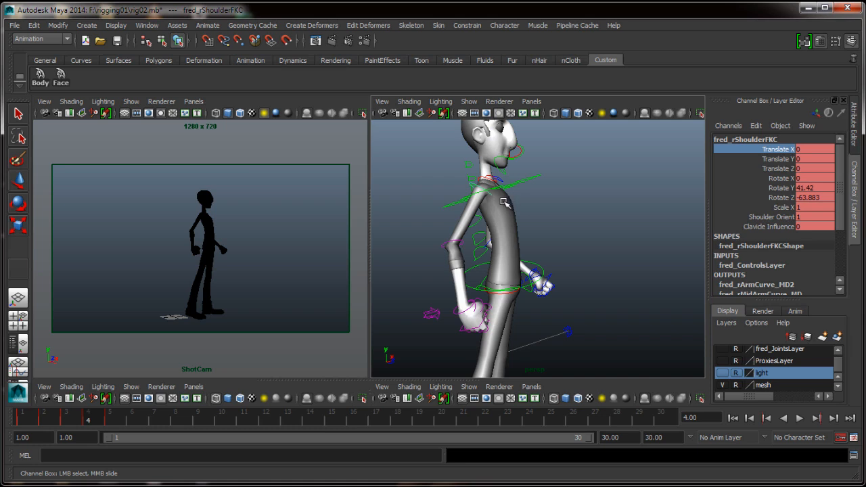
key("e")
left_click_drag(524, 217, 516, 229)
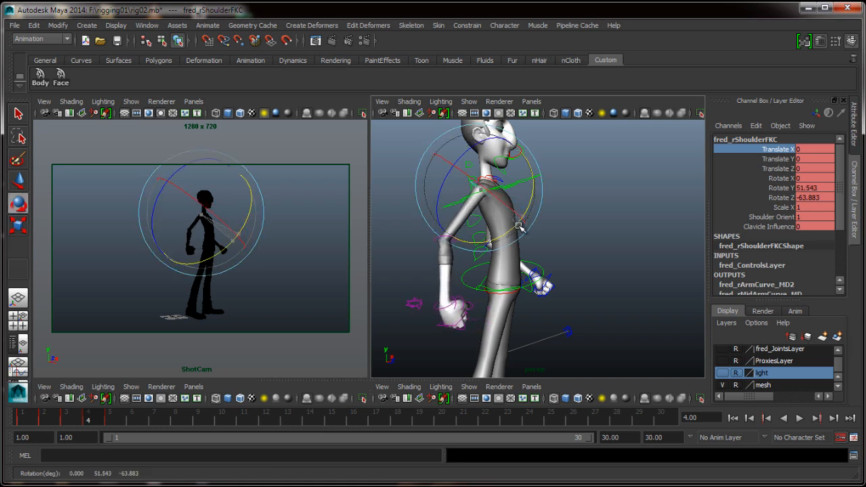
left_click(615, 218)
left_click(444, 309)
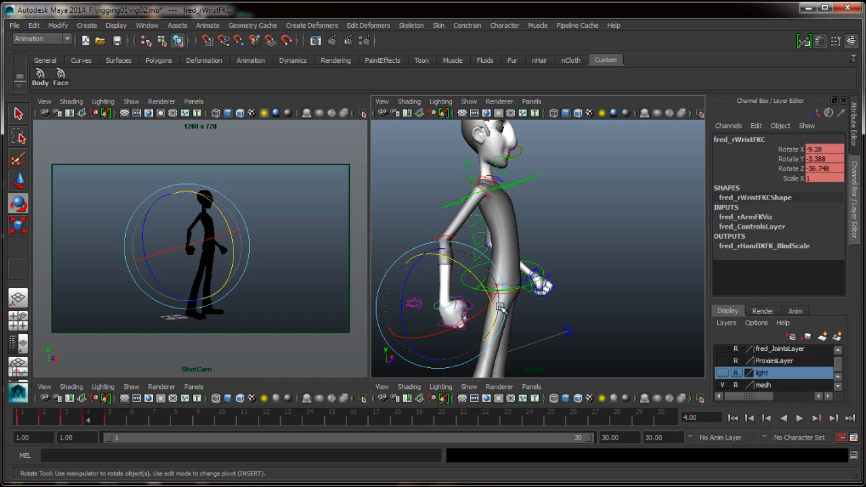
left_click_drag(403, 330, 409, 346)
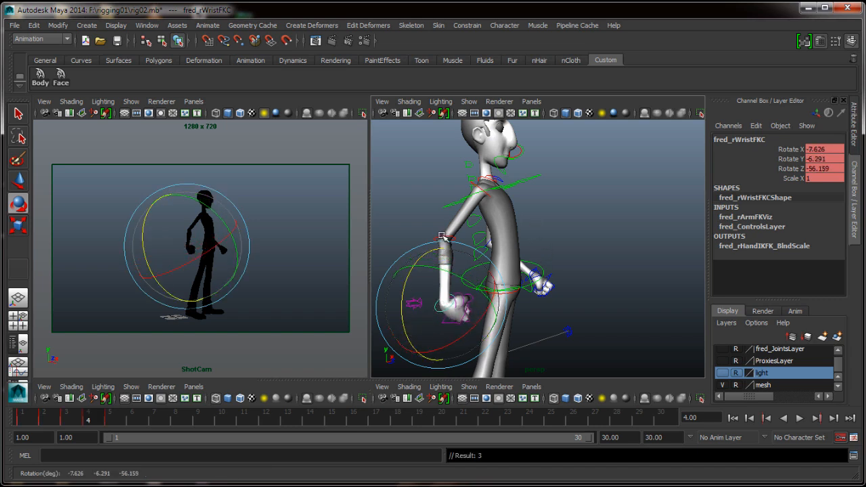
Step: Rotate the left shoulder FK control on frame 4 so that the upper arm swings back behind the torso
left_click_drag(612, 222, 495, 229, "alt")
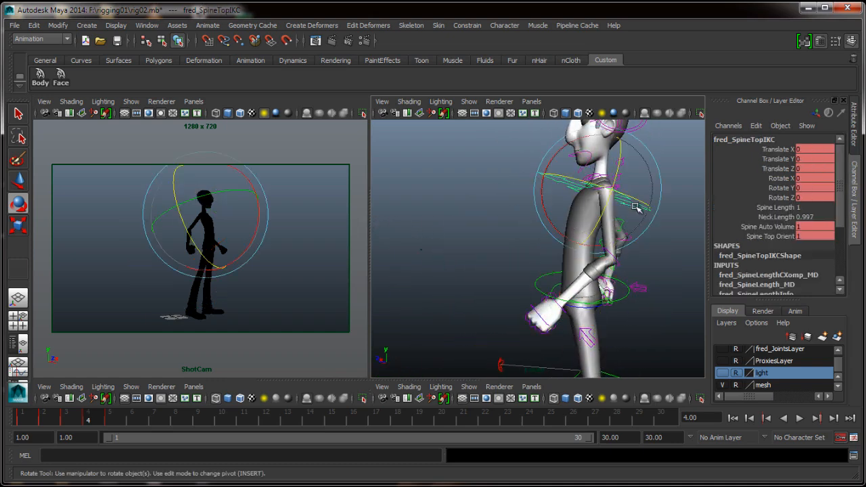
left_click(615, 190)
left_click(612, 196)
left_click(575, 237)
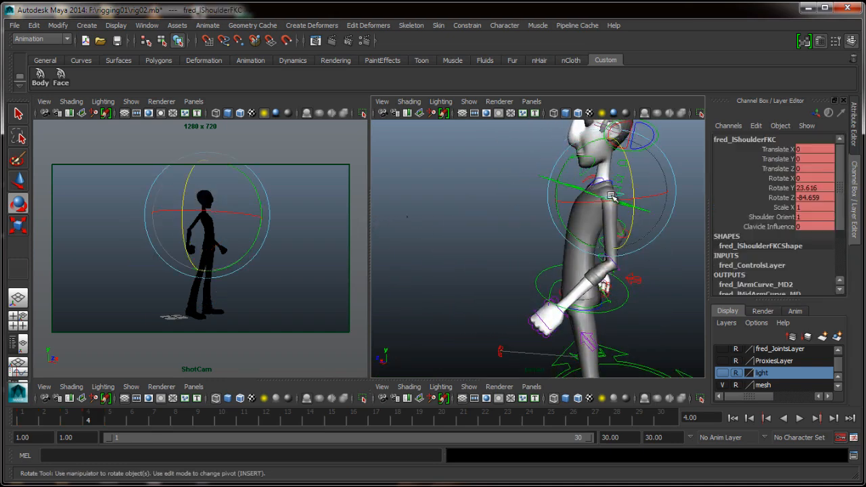
left_click_drag(575, 237, 583, 256)
left_click(646, 286)
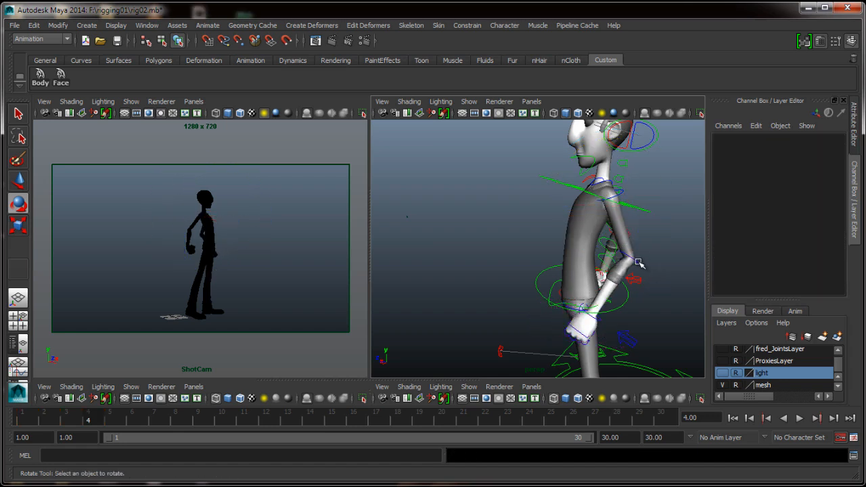
Step: Bend the left elbow on frame 4 to raise the forearm and bring the fist forward of the hip
left_click(628, 261)
left_click_drag(585, 289, 580, 272)
left_click(664, 328)
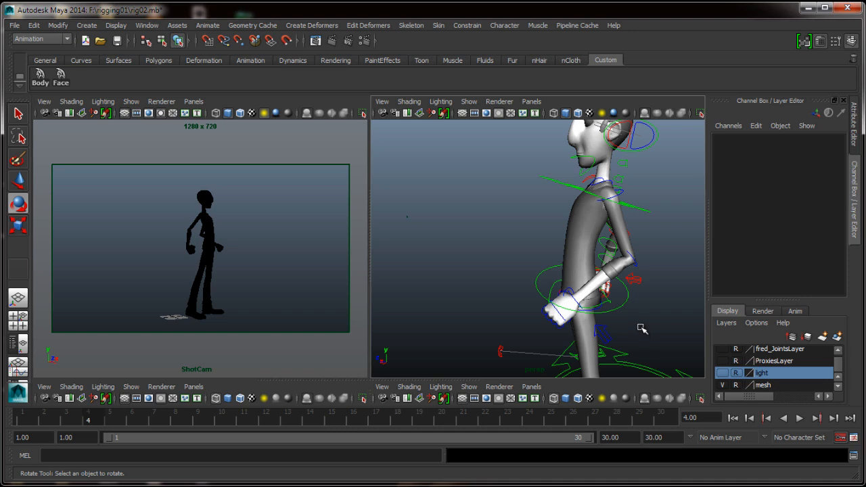
Step: Flip back and forth between the keys on frames 4 and 5 to examine how the body and arms settle
key("alt+comma")
key("alt+period")
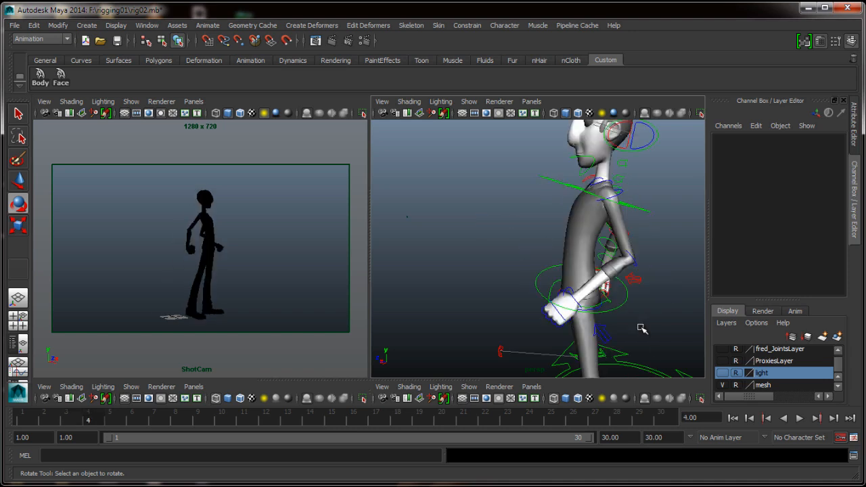
key("alt+period")
key("alt+comma")
key("alt+period")
key("alt+comma")
key("alt+comma")
key("alt+period")
key("alt+period")
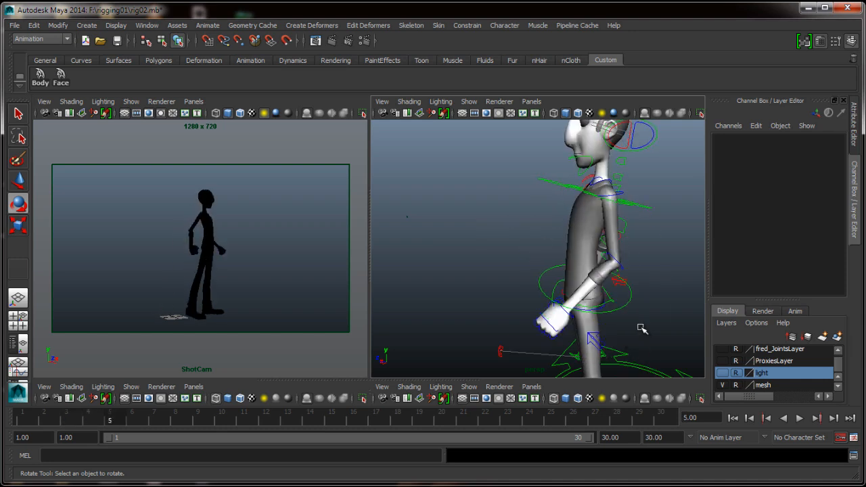
key("alt+comma")
key("alt+period")
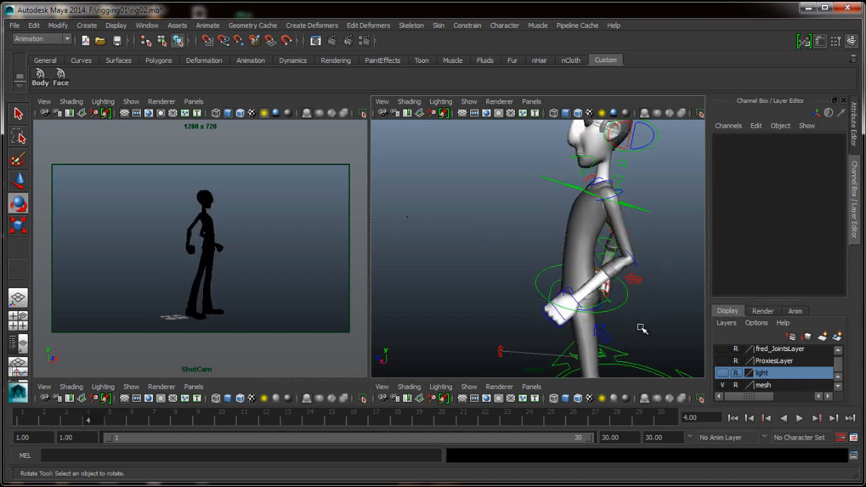
key("alt+comma")
key("alt+period")
key("alt+comma")
key("alt+period")
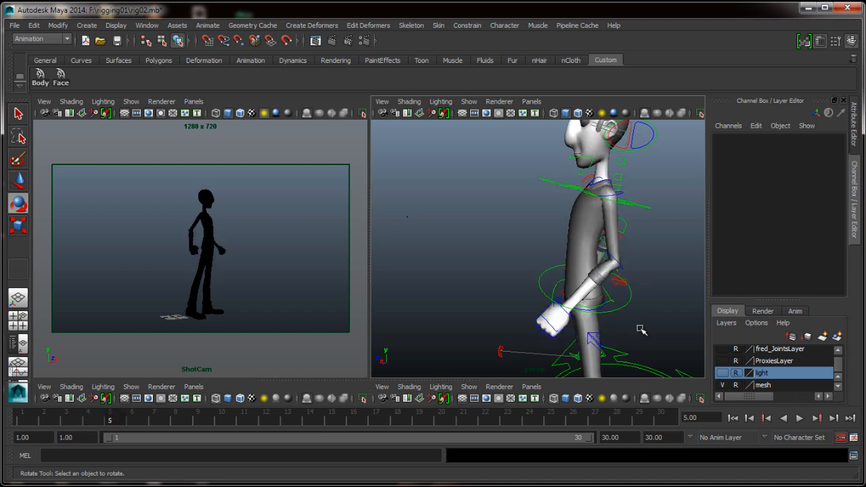
key("alt+comma")
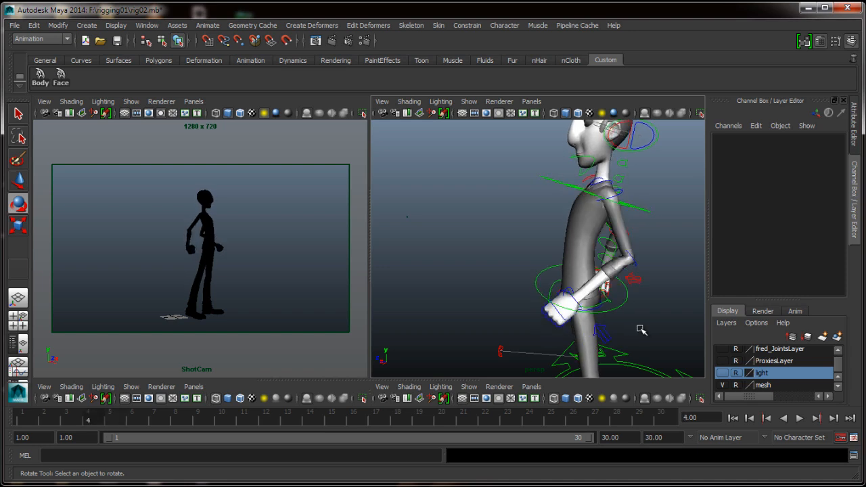
key("alt+period")
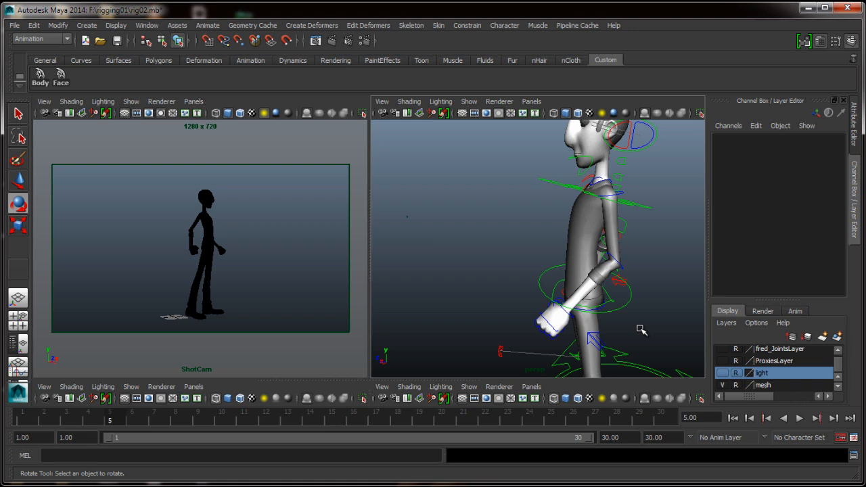
key("alt+comma")
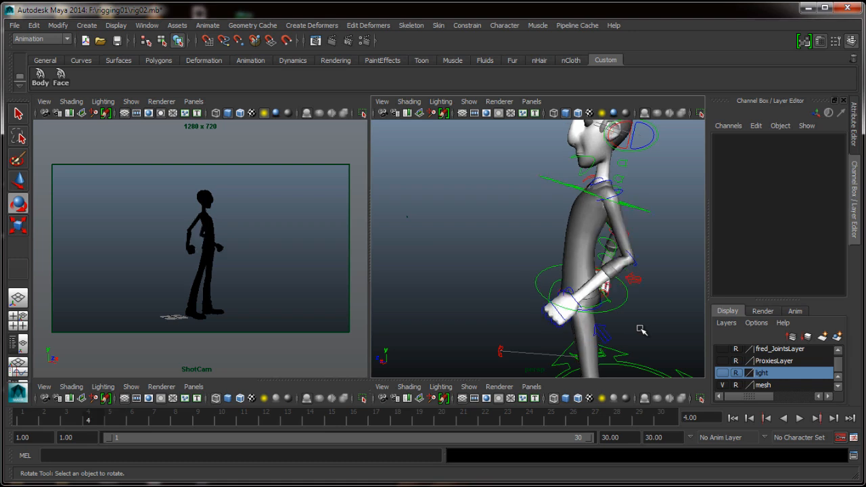
Step: Step through the key poses from frame 1 to frame 5 to review the whole movement in ShotCam
key("alt+comma")
key("alt+comma")
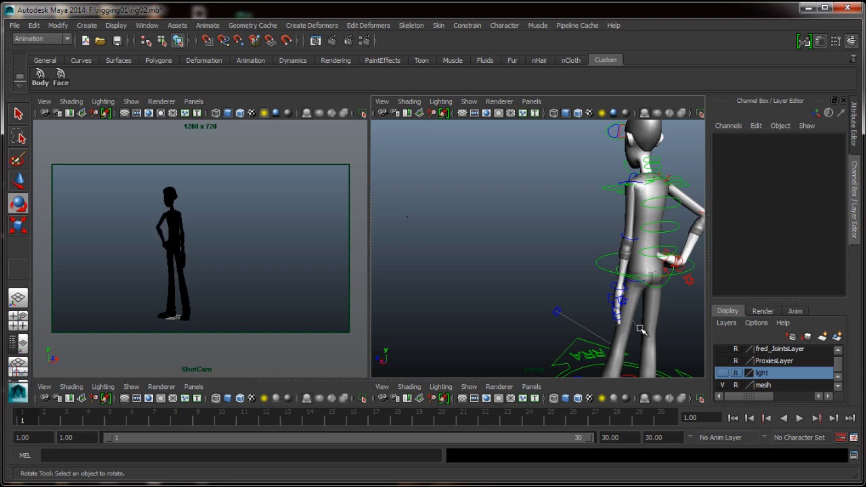
key("alt+comma")
key("alt+period")
key("alt+period")
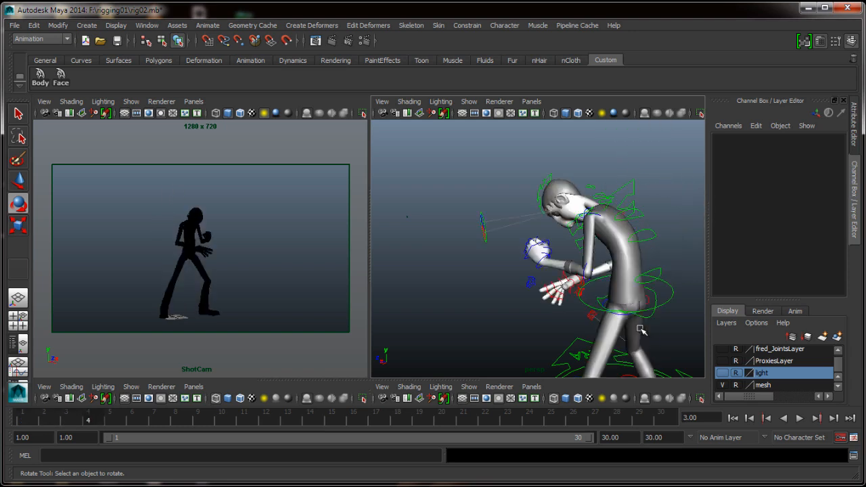
key("alt+period")
key("alt+period")
key("alt+comma")
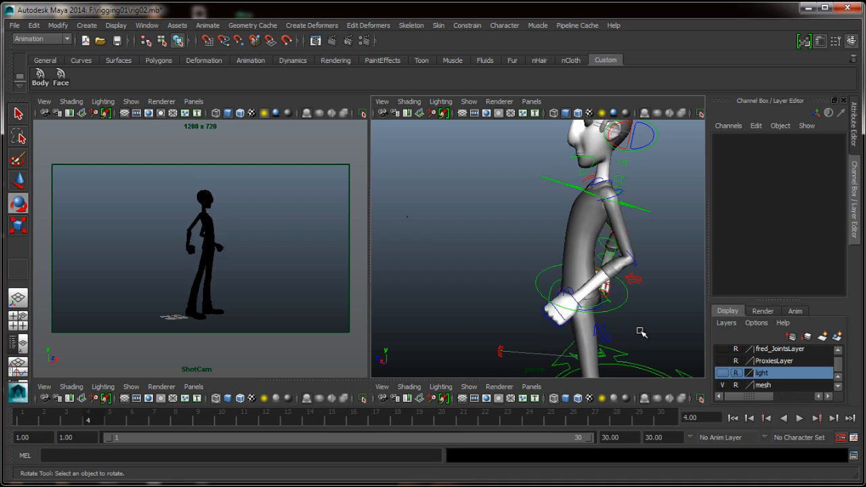
Step: Compare the frame 4 pose with the frame 5 pose again, checking the arm and torso offsets
key("alt+period")
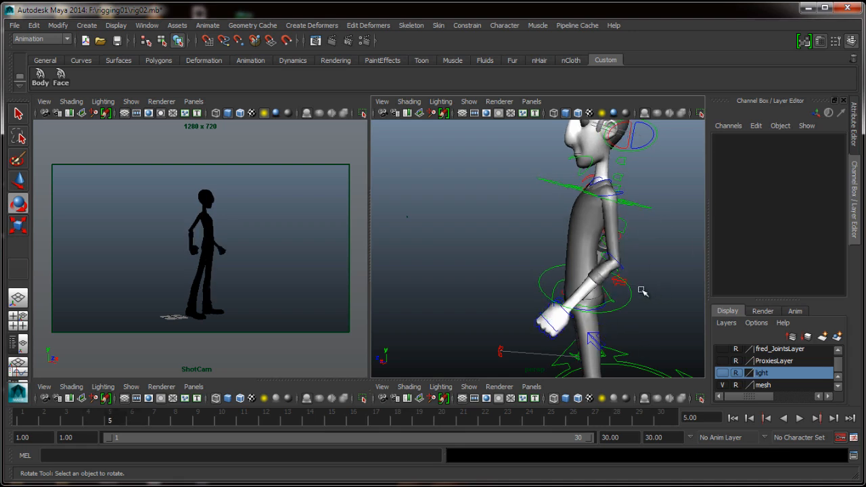
key("alt+comma")
key("alt+period")
key("alt+comma")
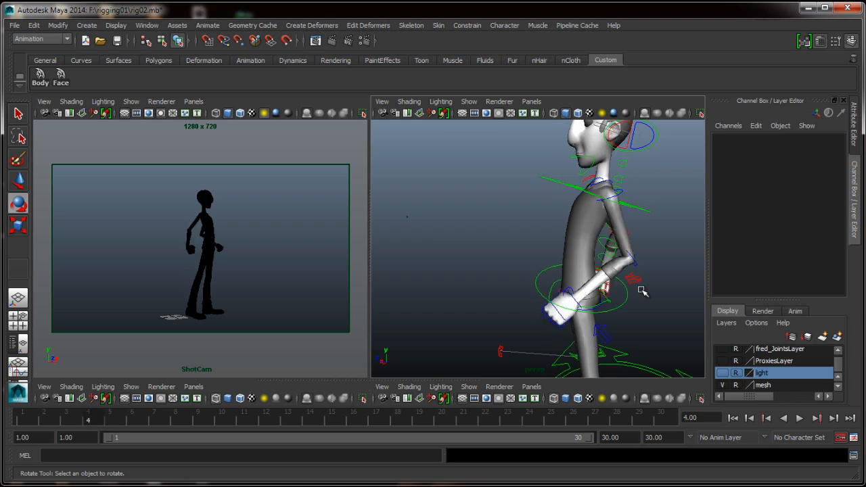
key("alt+period")
key("alt+comma")
key("alt+period")
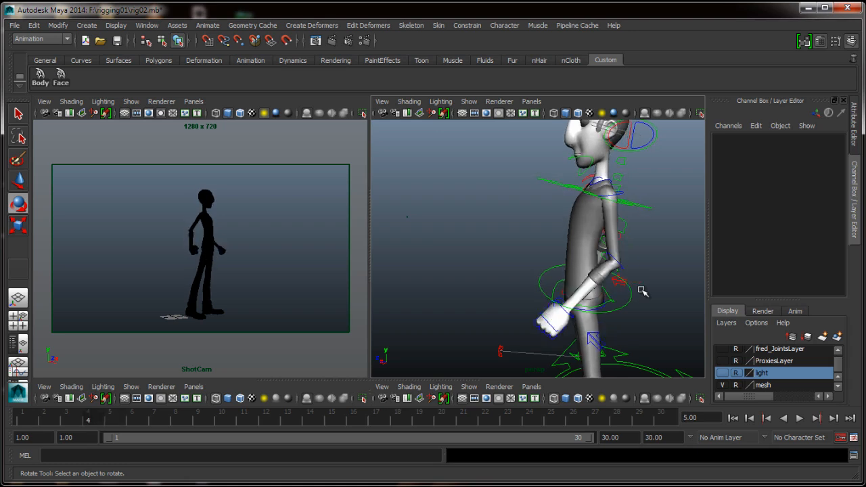
key("alt+comma")
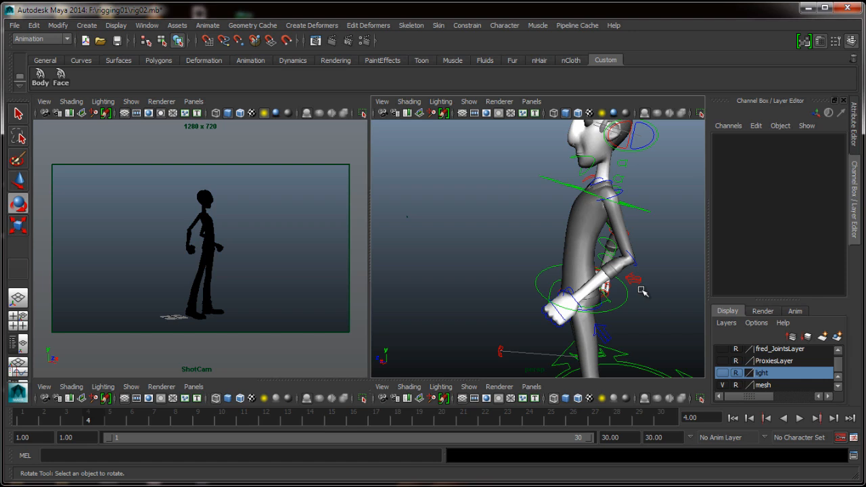
Step: Check frame 5 against frame 4 once more, examining the full figure from a wider front-side angle
key("alt+period")
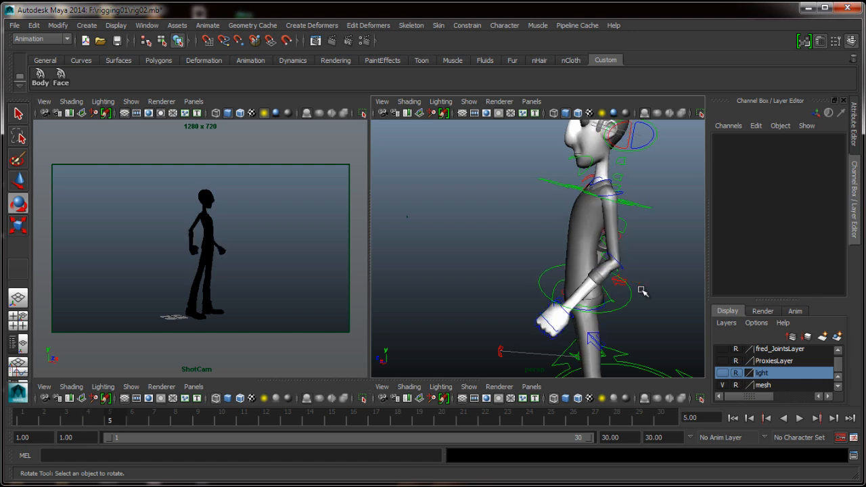
key("alt+comma")
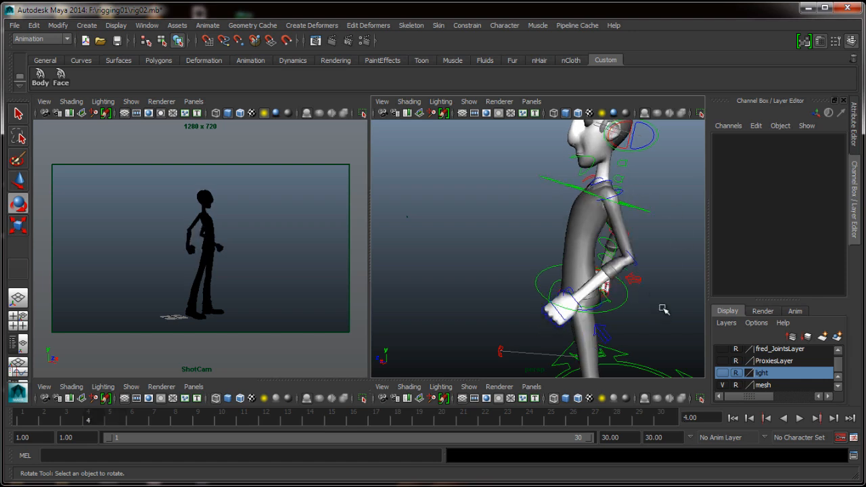
left_click_drag(645, 271, 699, 255, "alt")
scroll(574, 277, "down", 5)
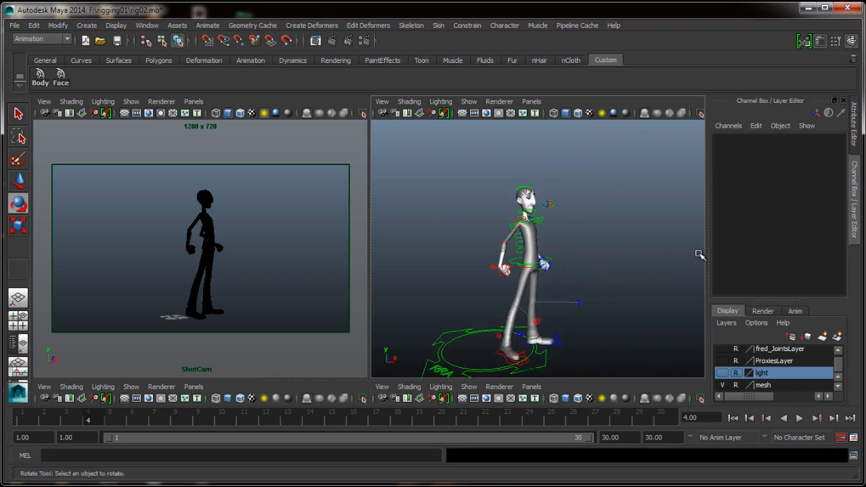
Step: Toggle the ShotCam lighting to compare the lit figure with its silhouette, and examine the frame 4 stance from another angle
left_click(264, 113)
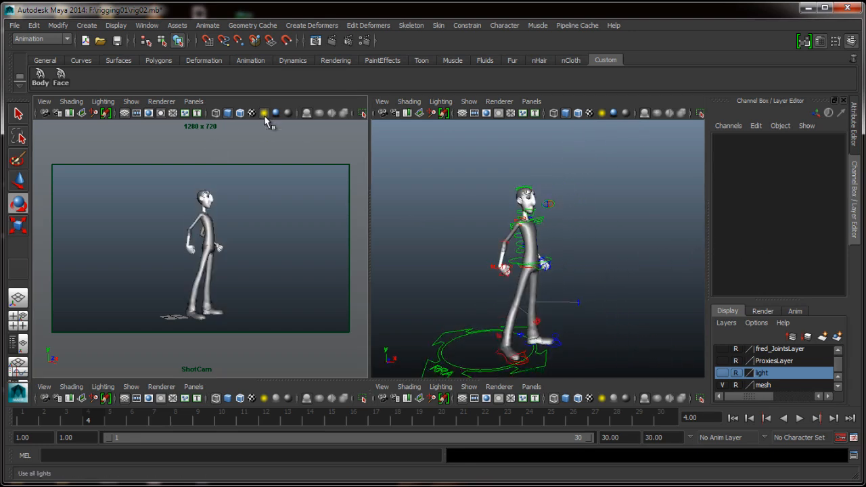
left_click(263, 113)
left_click(591, 295)
left_click_drag(591, 295, 524, 295, "alt")
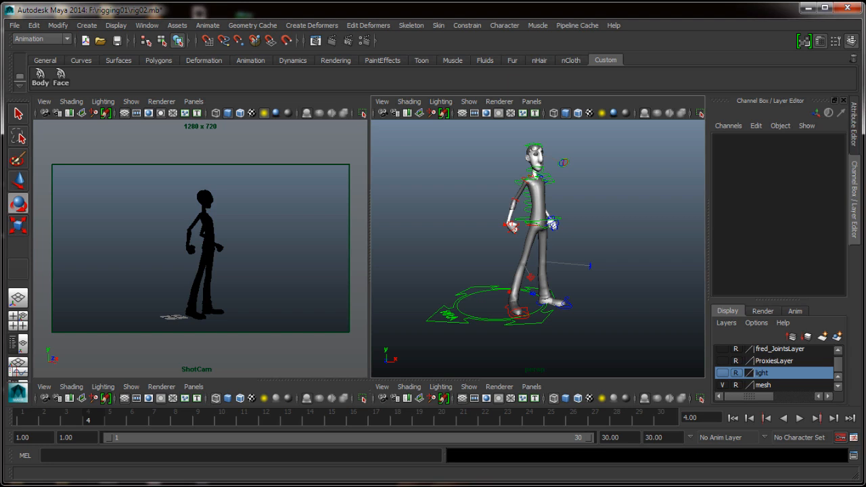
Step: Open the Dope Sheet and select all of the body controls to list their keys
left_click(188, 464)
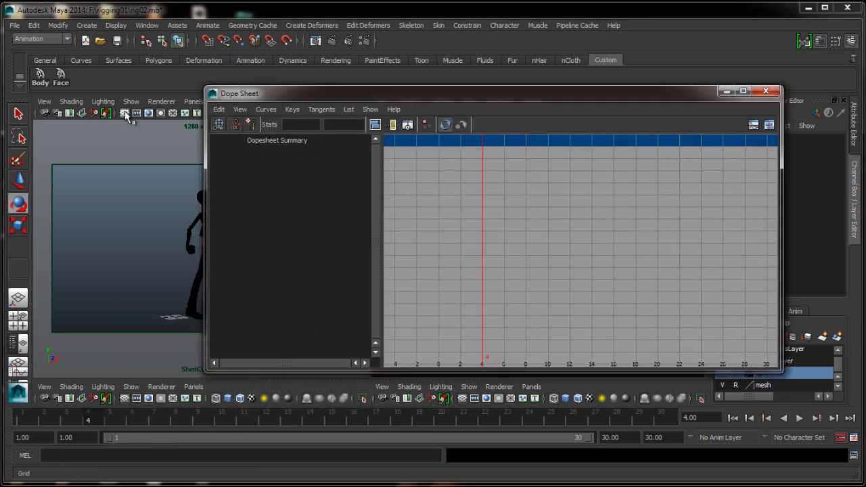
left_click(42, 77)
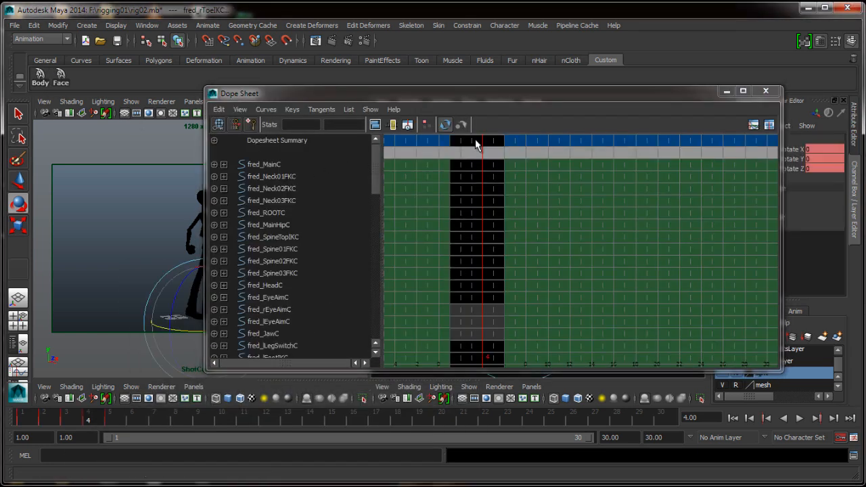
left_click(474, 138)
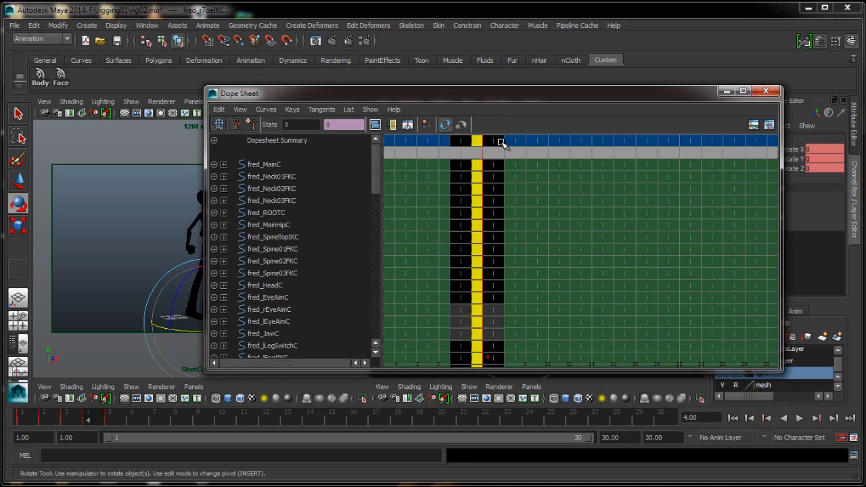
left_click_drag(520, 141, 487, 146)
left_click(486, 143, "shift")
left_click(499, 140, "shift")
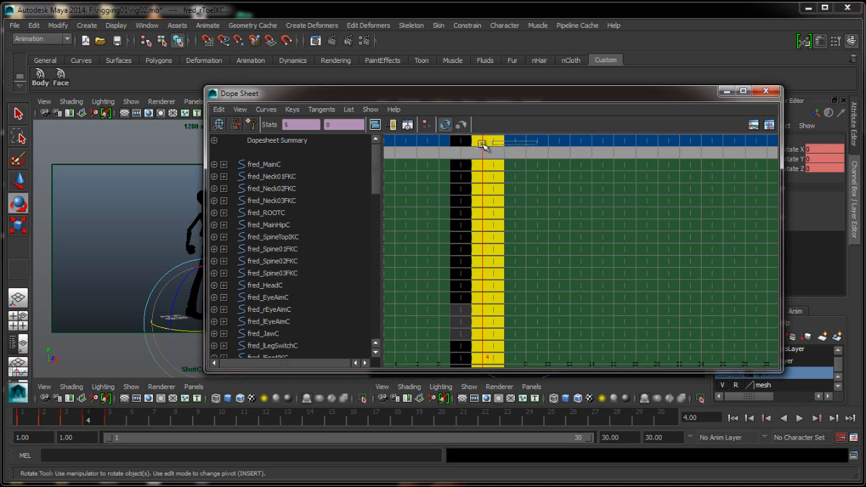
left_click_drag(525, 141, 442, 149)
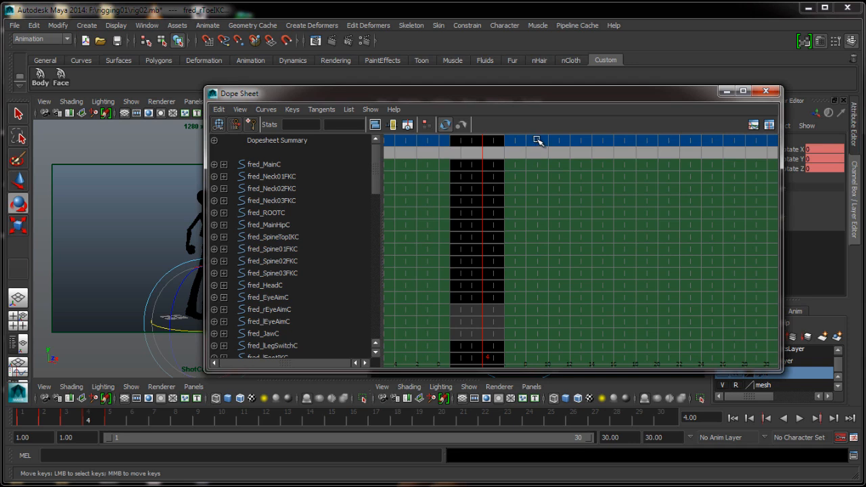
left_click_drag(521, 140, 432, 169)
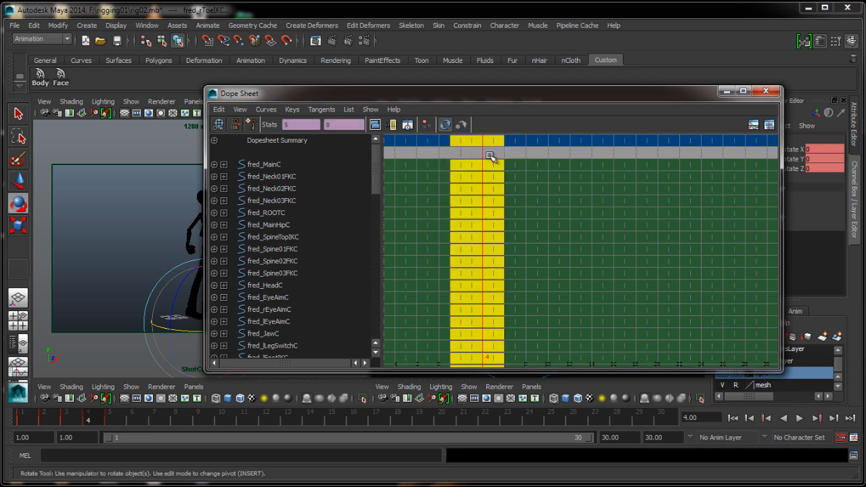
left_click(541, 148)
left_click_drag(545, 141, 429, 177)
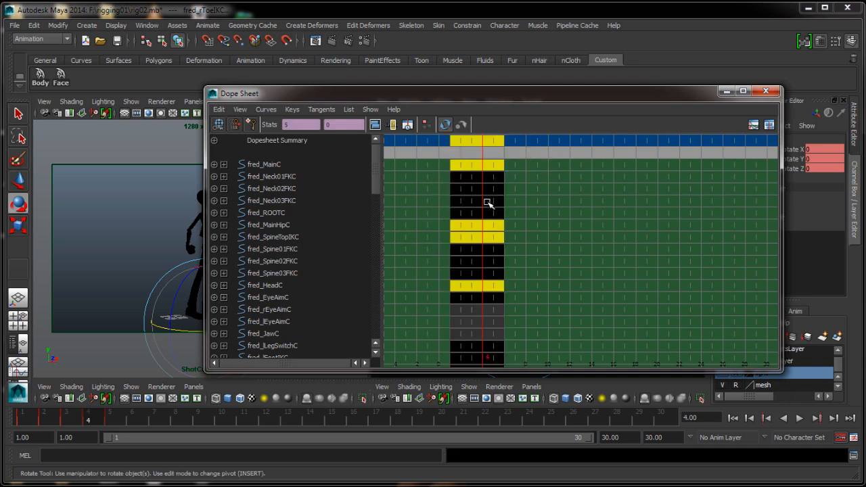
left_click(543, 147)
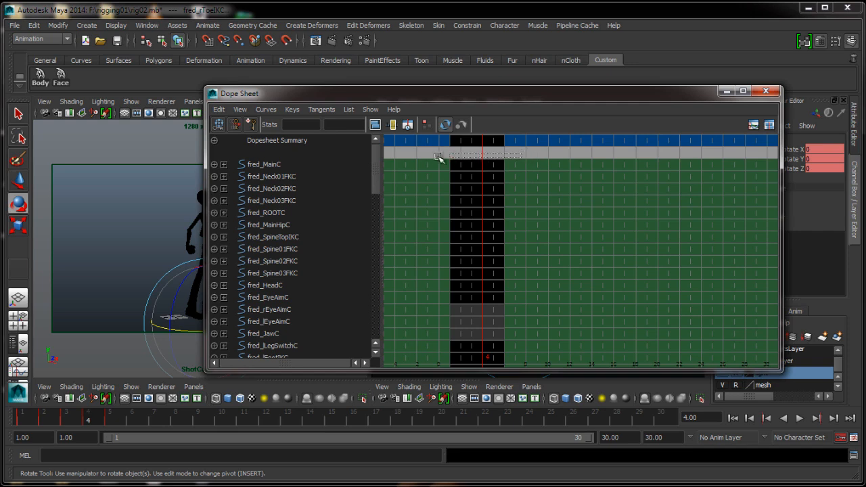
left_click_drag(527, 144, 432, 145)
Step: Shift all body keys on frames 3 to 5 one frame later in the Dope Sheet, freeing frame 3
left_click_drag(526, 141, 470, 148)
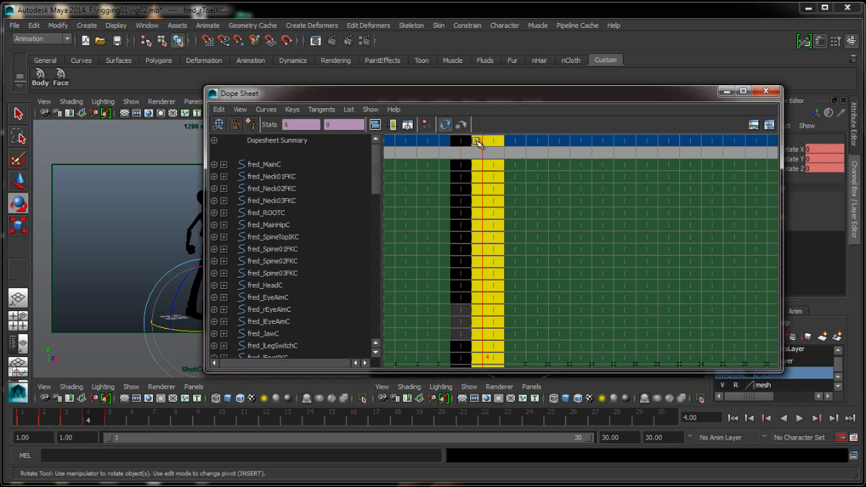
key("w")
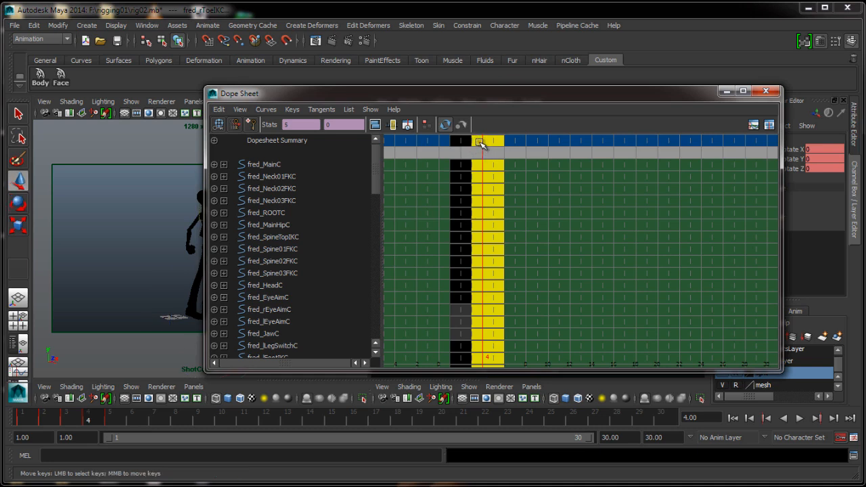
middle_click_drag(479, 142, 487, 146)
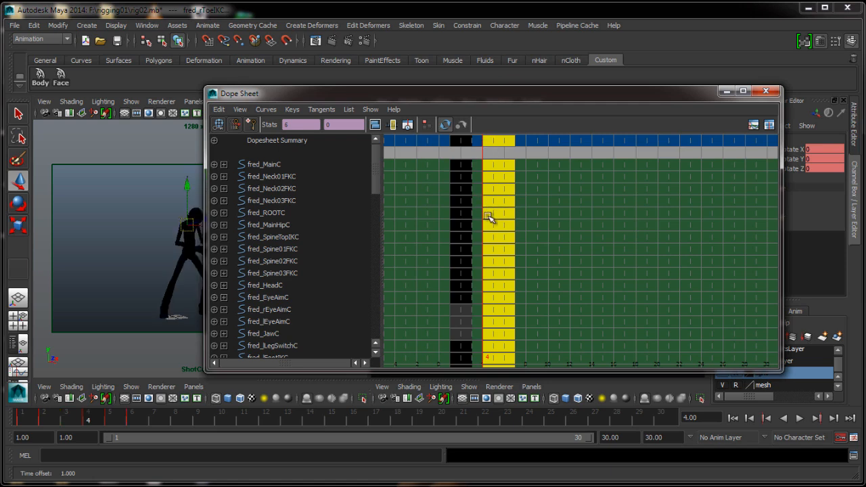
middle_click_drag(488, 215, 491, 205)
left_click(722, 94)
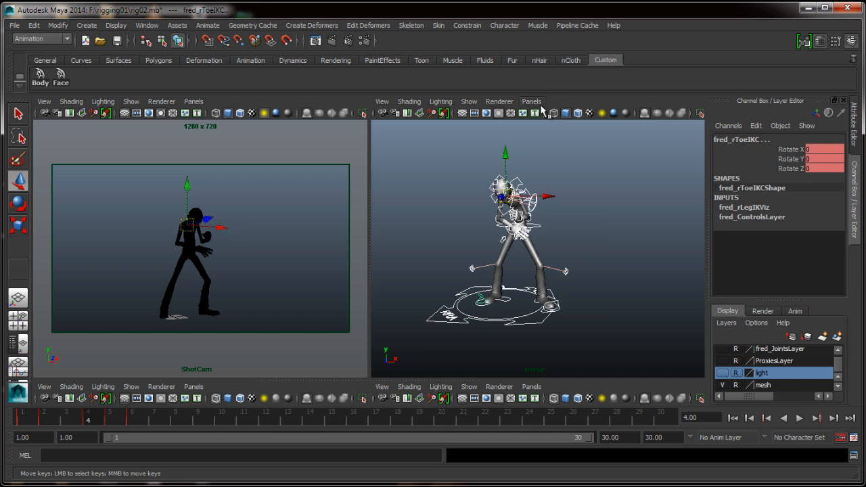
Step: Set a key on all of the body controls at frame 3 to create an in-between pose
left_click(609, 207)
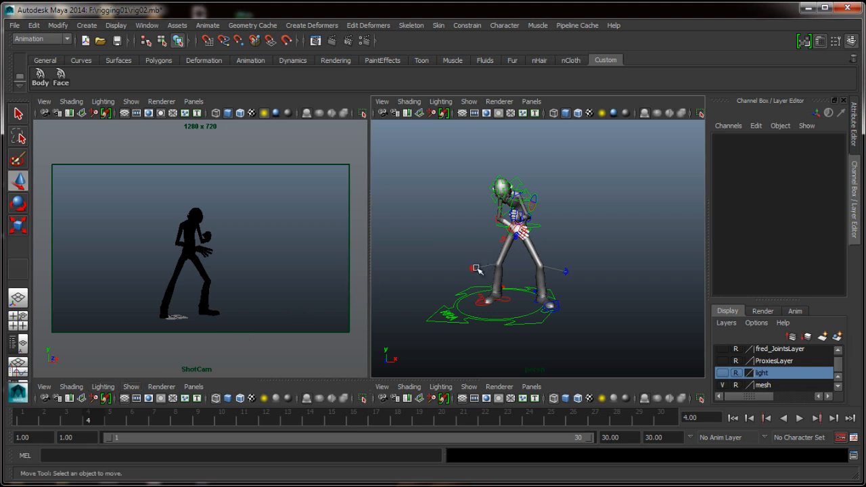
left_click(40, 74)
left_click(67, 420)
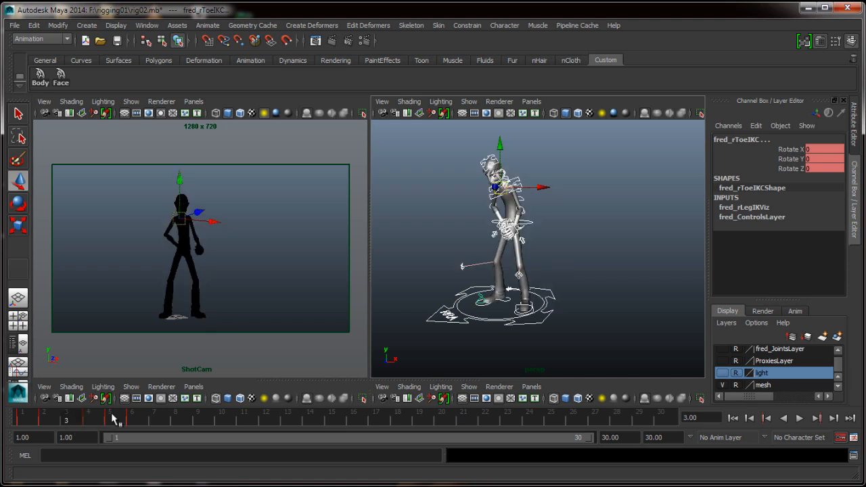
left_click_drag(546, 306, 570, 299, "alt")
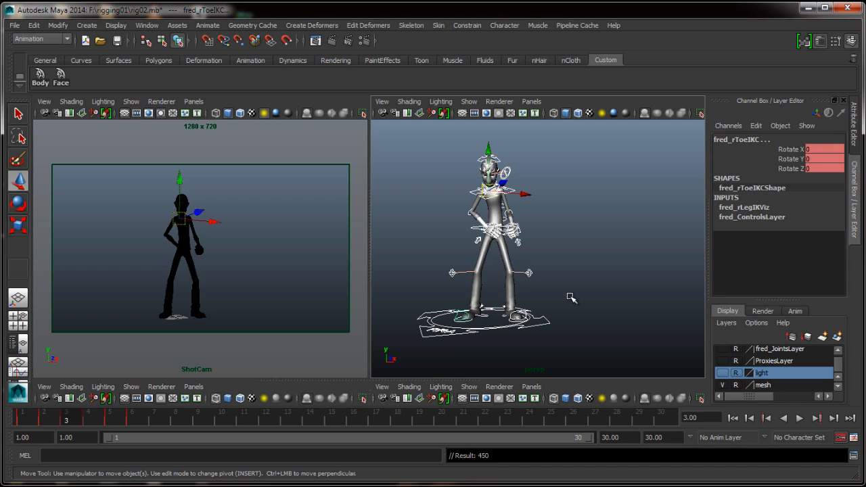
left_click_drag(479, 363, 528, 296, "alt")
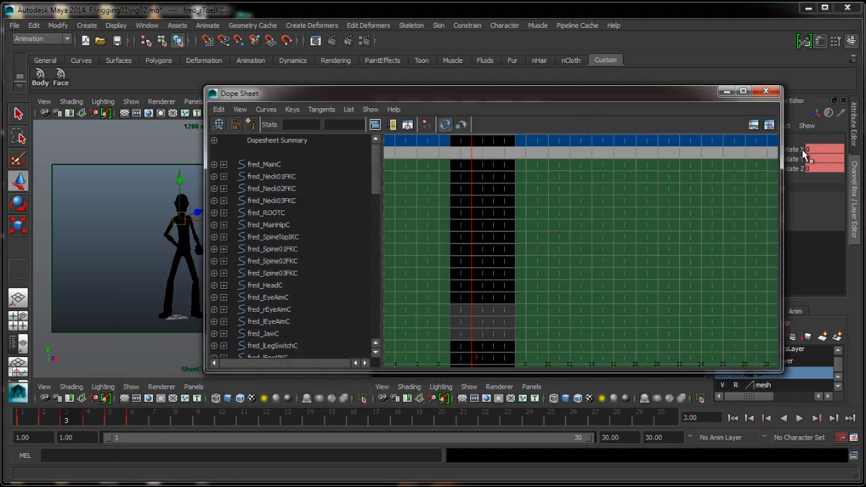
left_click(726, 90)
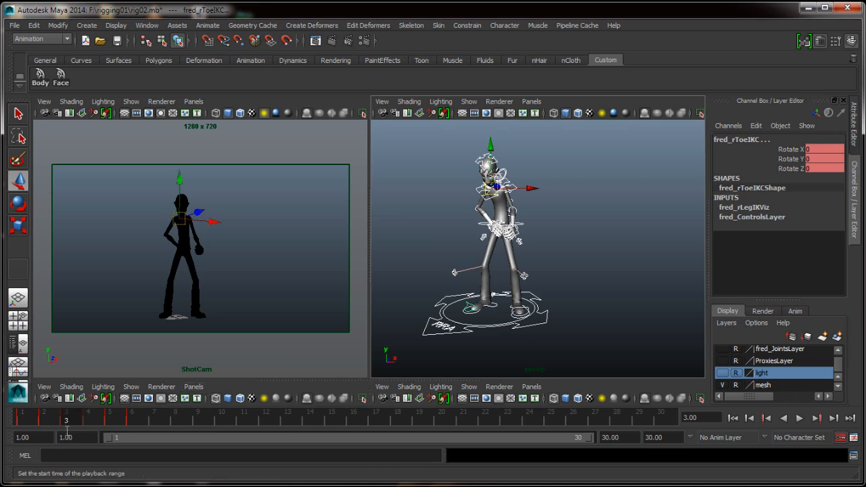
Step: Flip between frames 2 and 3 to compare the standing pose with the new in-between pose
key("alt+comma")
key("alt+period")
key("alt+comma")
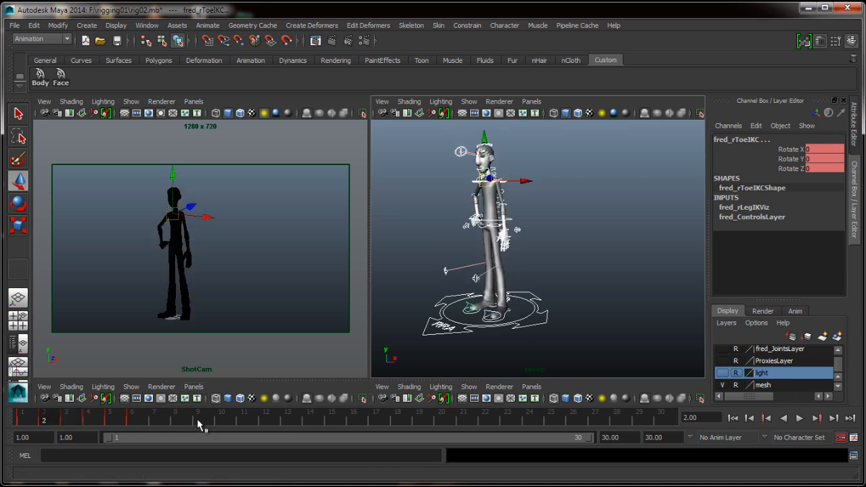
key("alt+period")
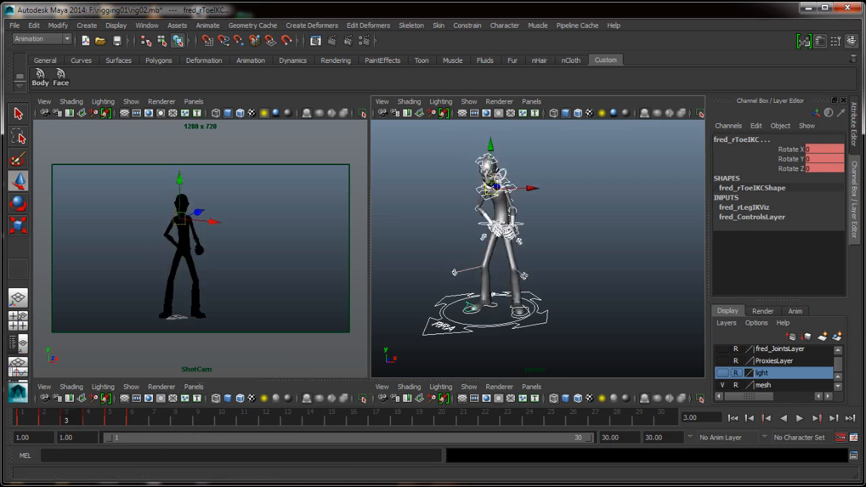
Step: Select all body animation keys in the Graph Editor and set their tangents to stepped
key("alt+Tab")
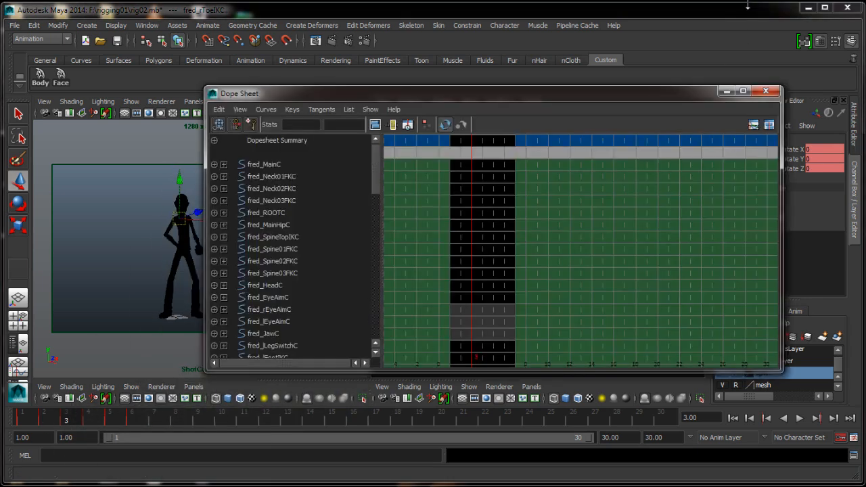
left_click(752, 125)
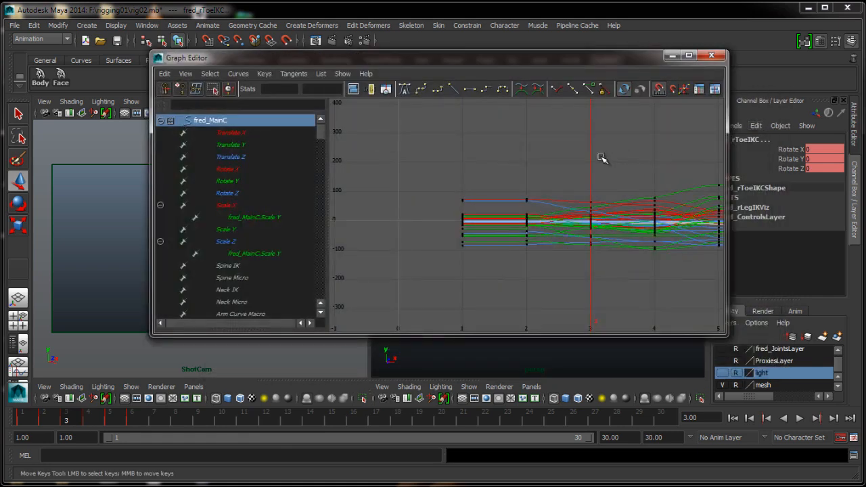
key("a")
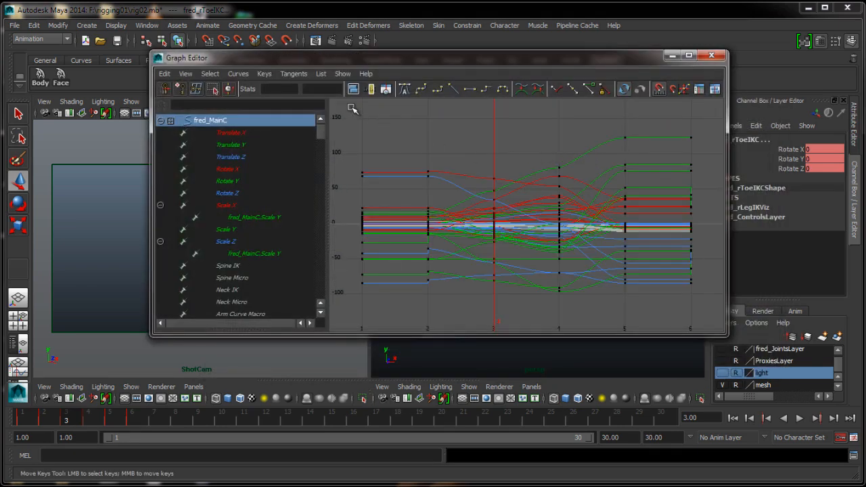
left_click_drag(717, 370, 716, 369)
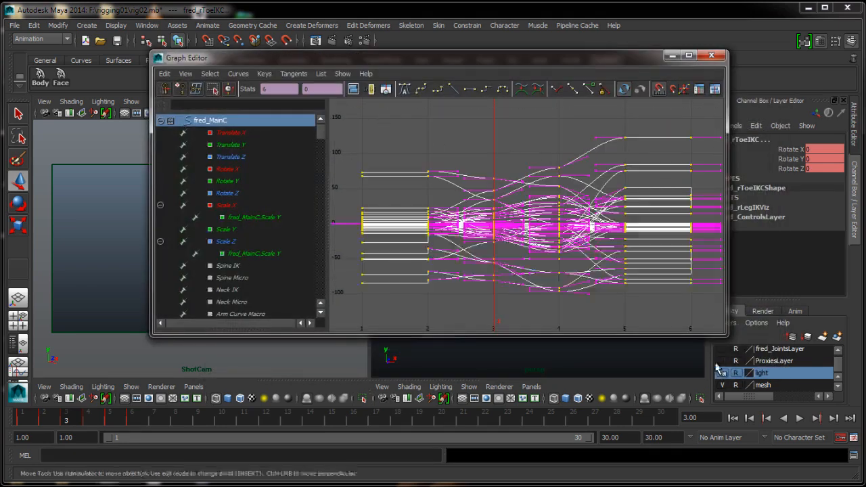
left_click(486, 90)
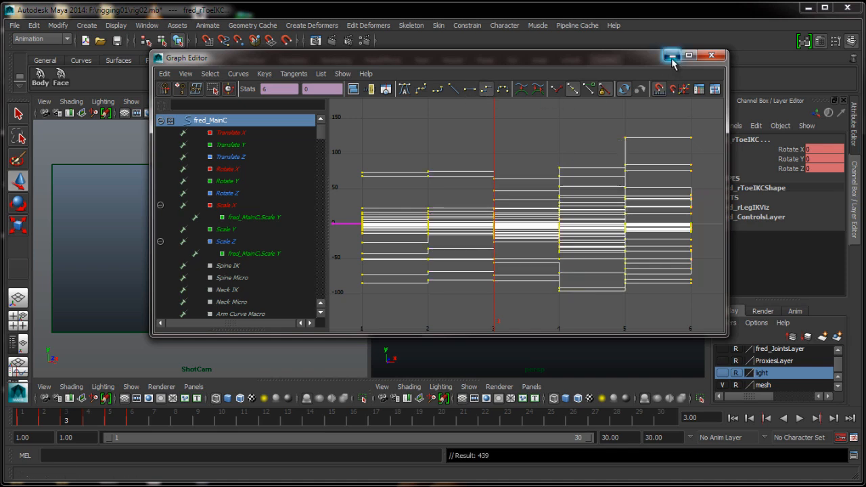
left_click(672, 57)
Step: Review the stepped poses on frames 2 and 3, comparing the weight and body position
key("alt+v")
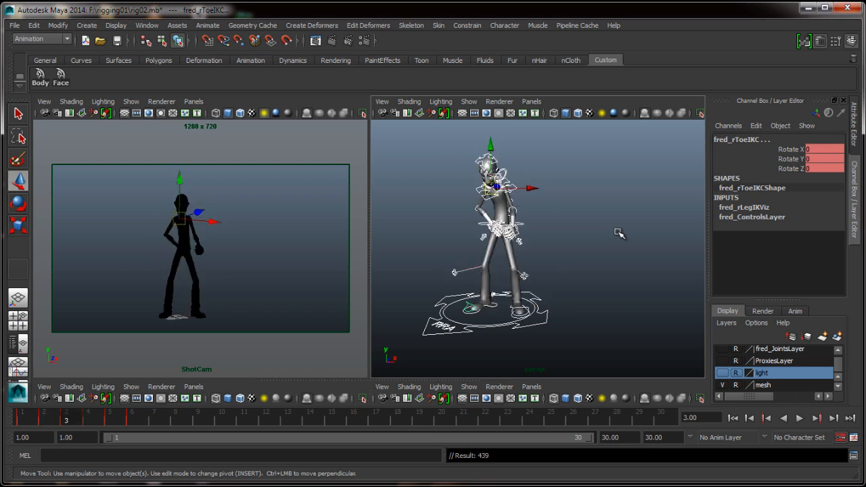
left_click(45, 421)
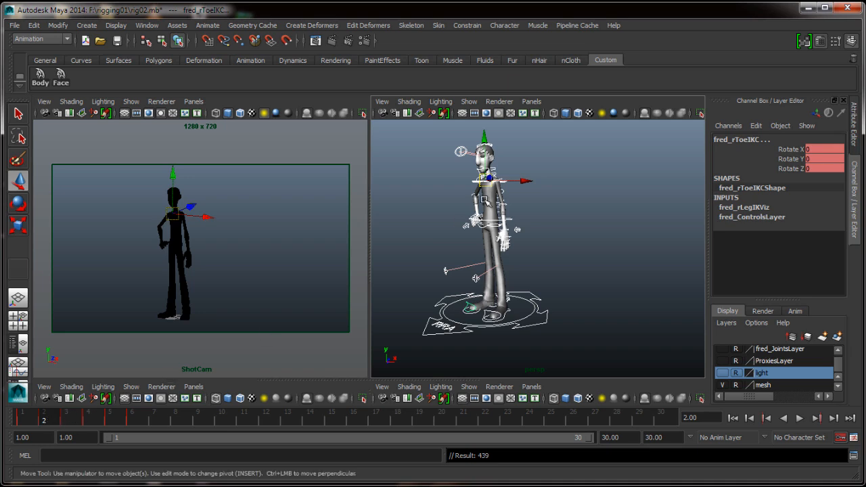
left_click(67, 421)
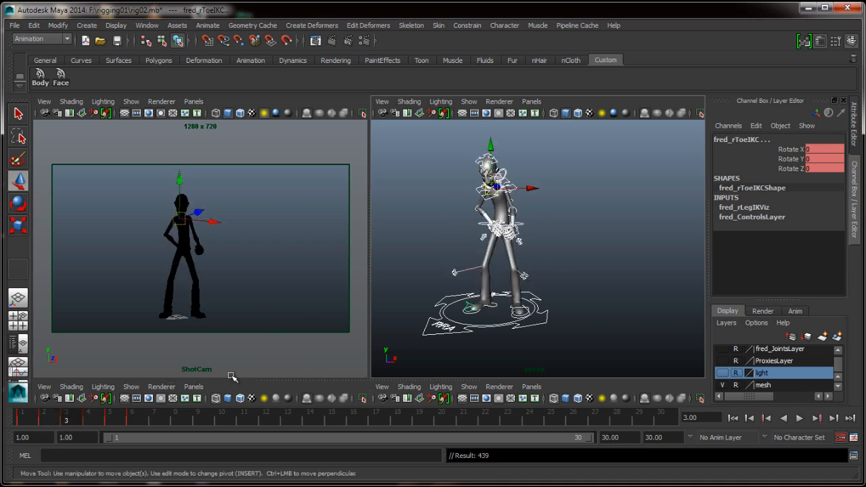
left_click(51, 421)
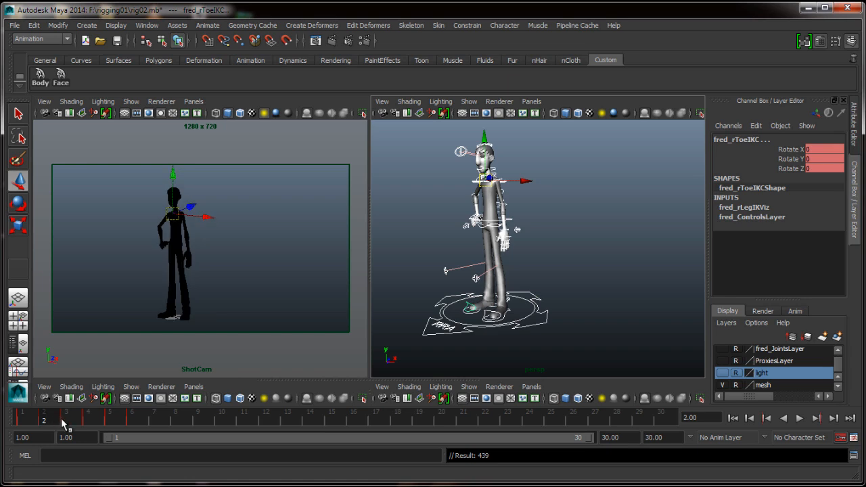
Step: Copy the frame 2 standing pose onto frame 3 and key all of the body controls there
key("alt+v")
key("alt+v")
left_click_drag(68, 422, 55, 419)
key("alt+v")
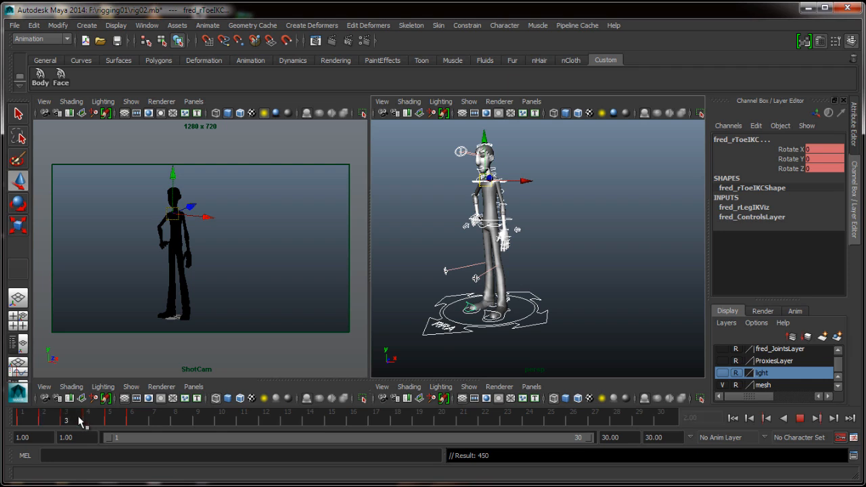
key("alt+v")
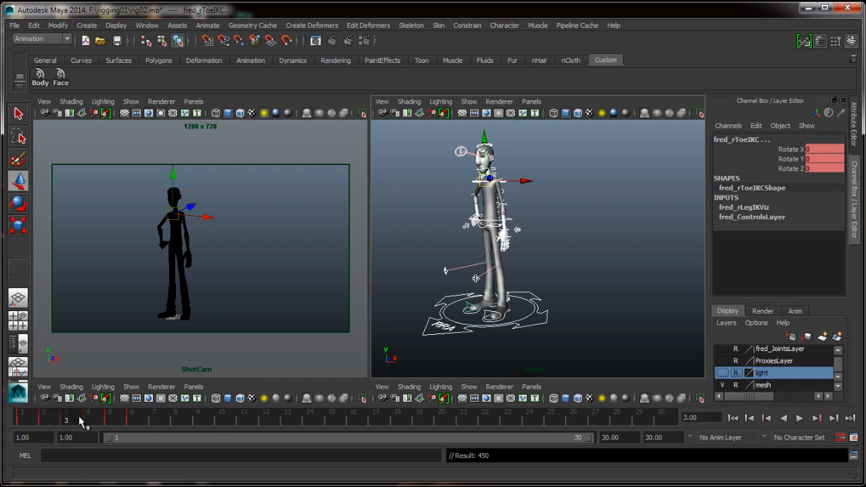
Step: Clear the control selection and flip between frames 1 to 4 to compare the standing and crouching poses
left_click(560, 276)
left_click_drag(560, 277, 570, 271, "alt")
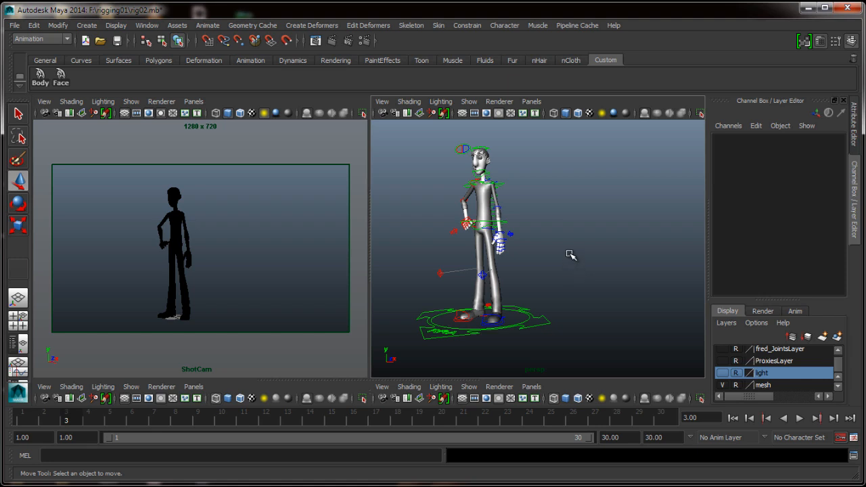
key("alt+period")
key("alt+comma")
key("alt+period")
key("alt+comma")
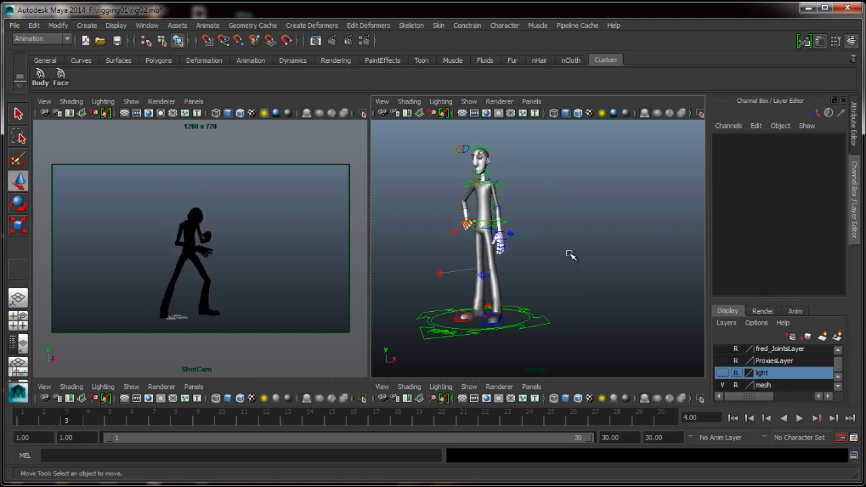
key("alt+comma")
key("alt+period")
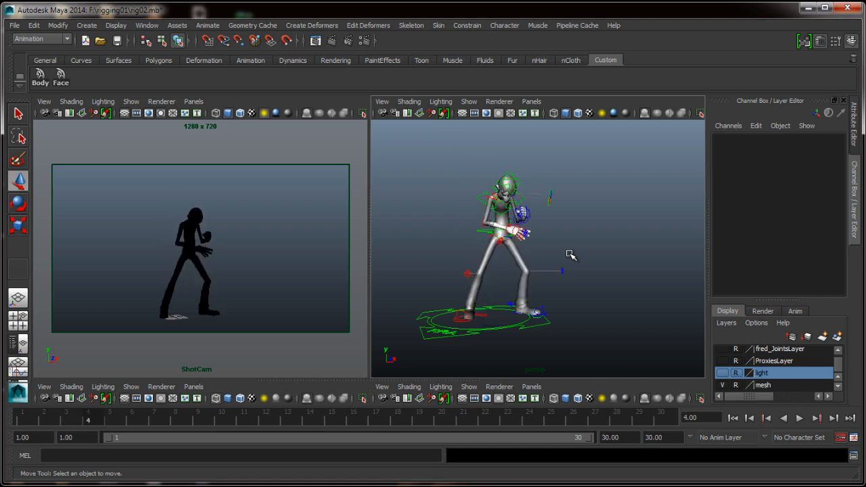
key("alt+comma")
key("alt+period")
key("alt+comma")
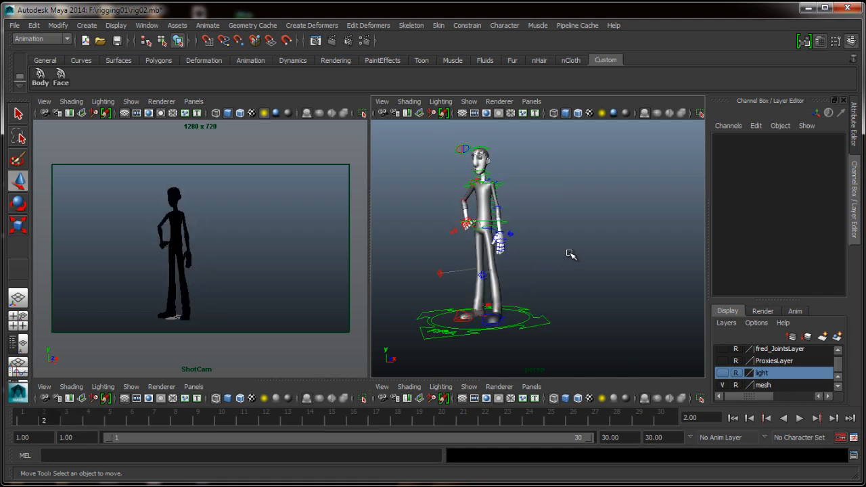
key("alt+comma")
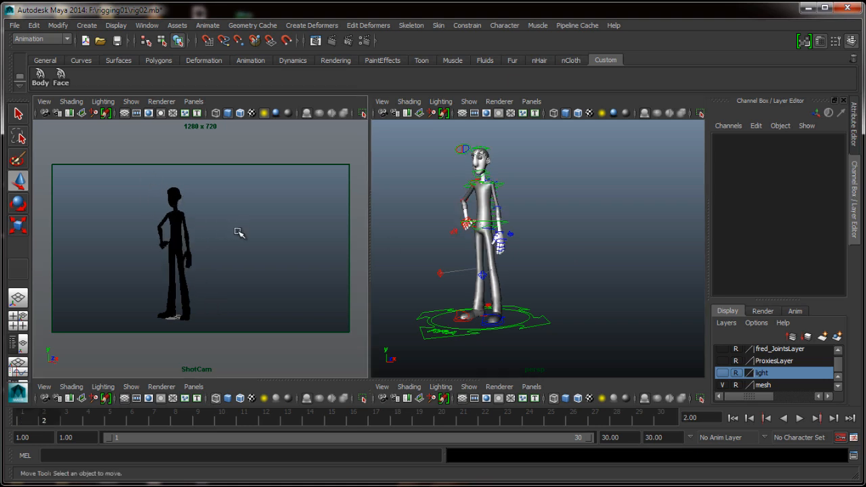
key("alt+period")
key("alt+comma")
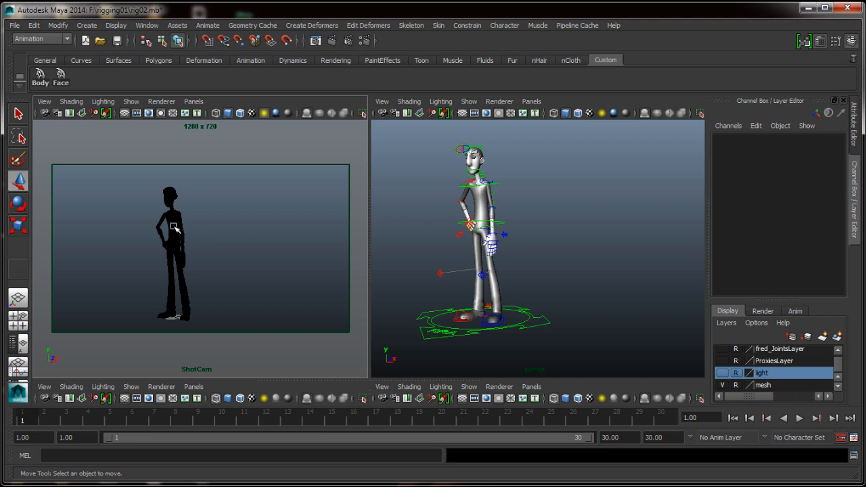
key("alt+period")
key("alt+period")
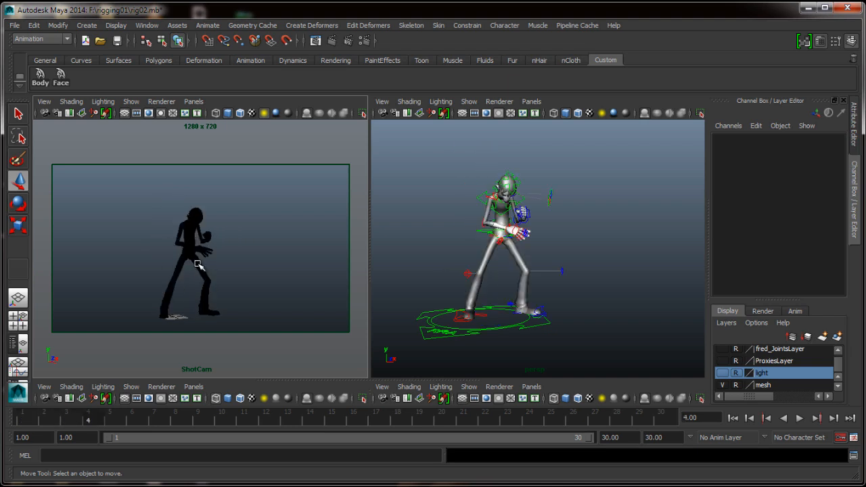
key("alt+comma")
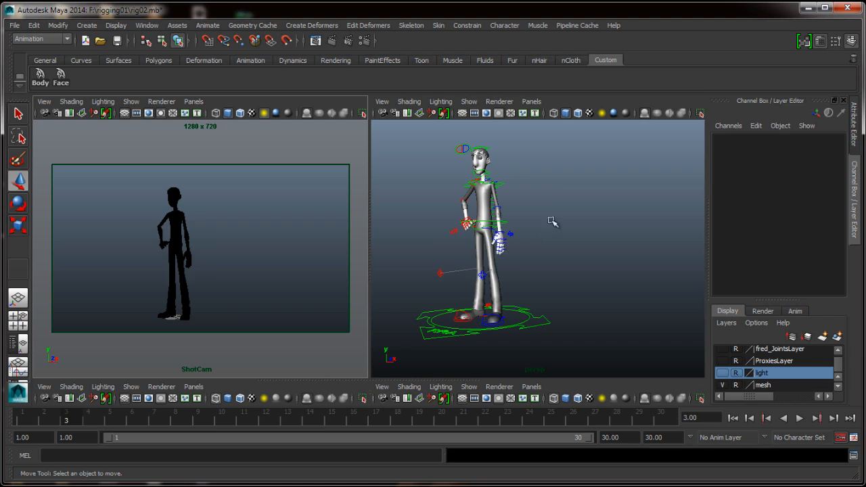
Step: Shift the left foot IK control sideways along Translate X on frame 3 to widen the stance
scroll(552, 222, "up", 3)
left_click_drag(553, 222, 545, 251, "alt")
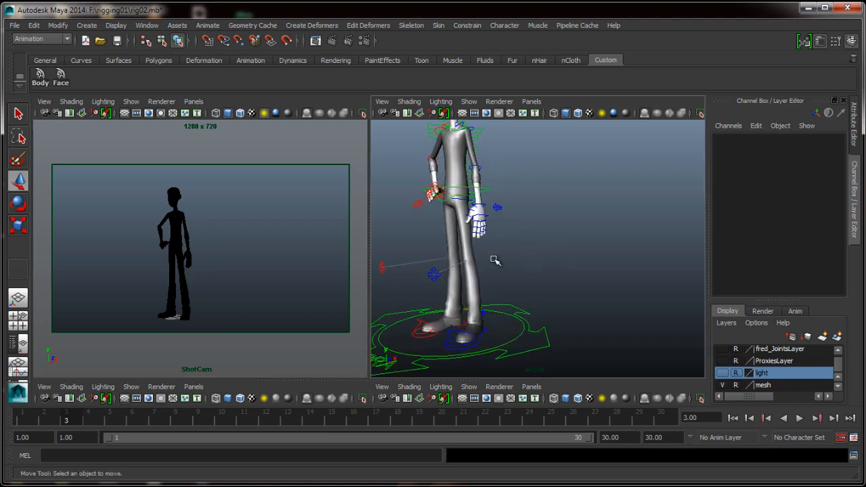
left_click_drag(494, 258, 538, 259, "alt")
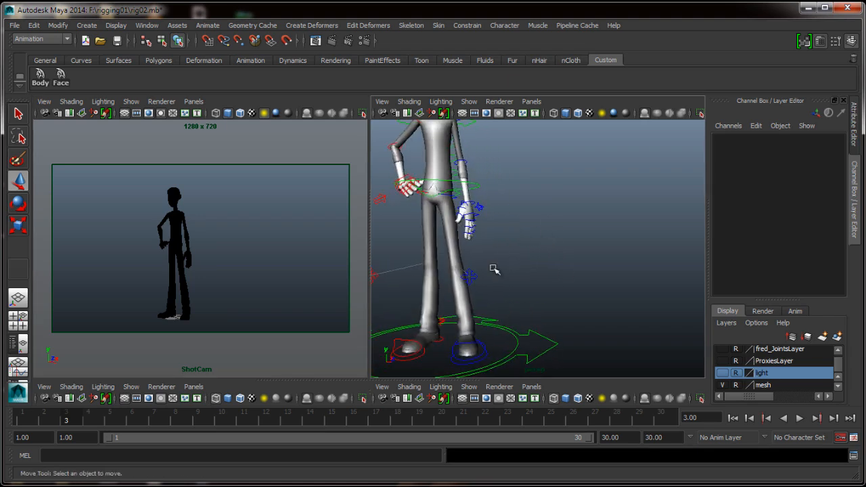
left_click(466, 362)
left_click_drag(467, 363, 570, 282, "alt")
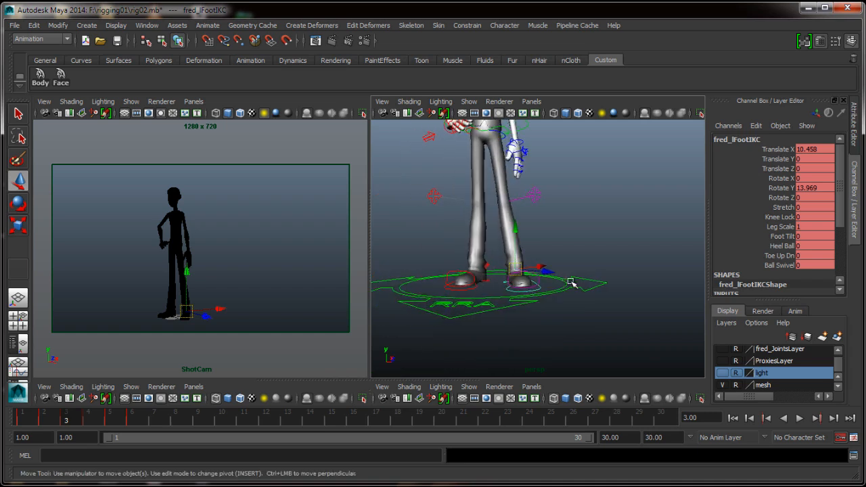
left_click(778, 149)
mouse_move(617, 239)
middle_mouse_down()
mouse_move(700, 238)
mouse_move(628, 239)
middle_mouse_up()
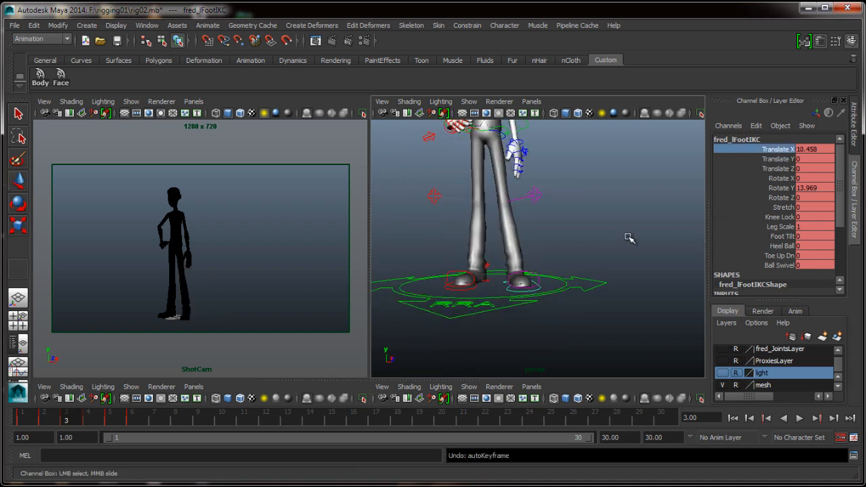
left_click_drag(619, 242, 559, 327, "alt")
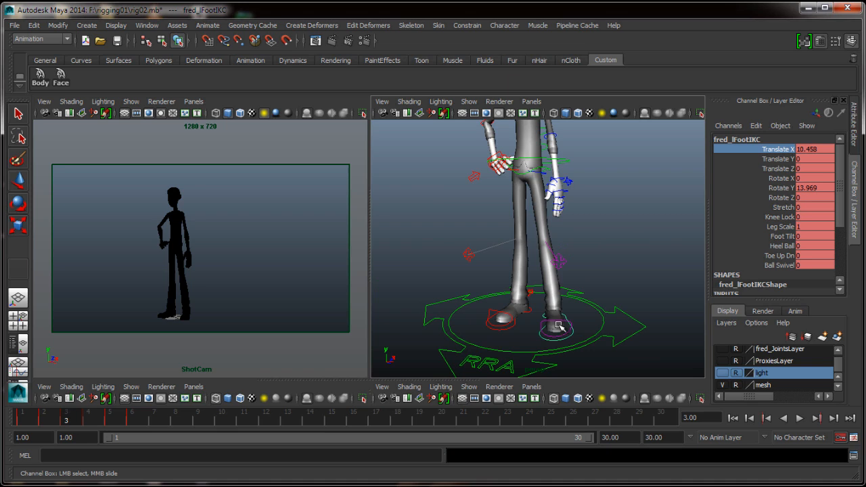
Step: Shift and lower the root control on frame 3 to Translate X -3.221 and Translate Y -3.5
left_click(515, 325)
mouse_move(599, 260)
left_mouse_down("alt")
mouse_move(618, 251)
mouse_move(601, 298)
mouse_move(597, 264)
left_mouse_up("alt")
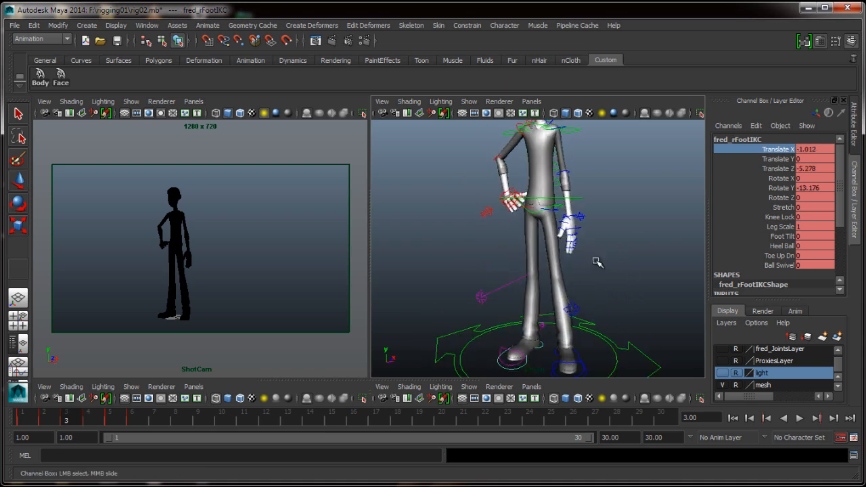
left_click(594, 198)
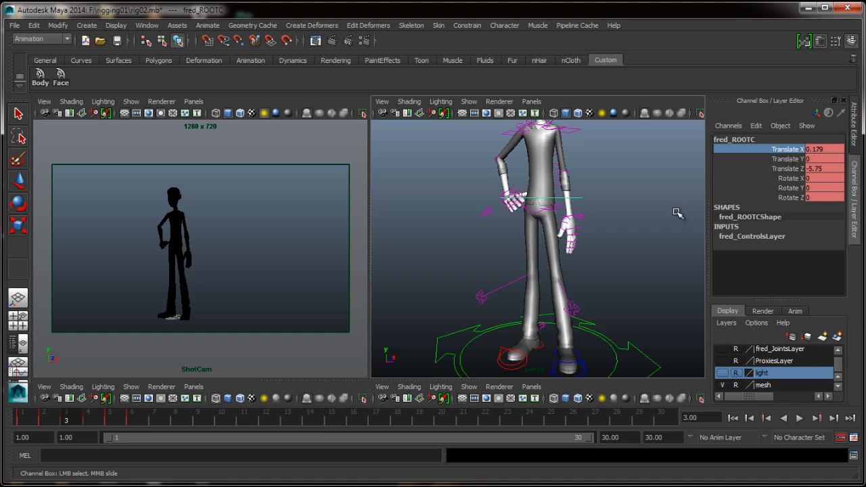
middle_click_drag(658, 225, 662, 196)
left_click(787, 158)
left_click_drag(638, 245, 574, 275, "alt")
right_click_drag(574, 274, 573, 305, "alt")
middle_click_drag(573, 306, 571, 311, "alt")
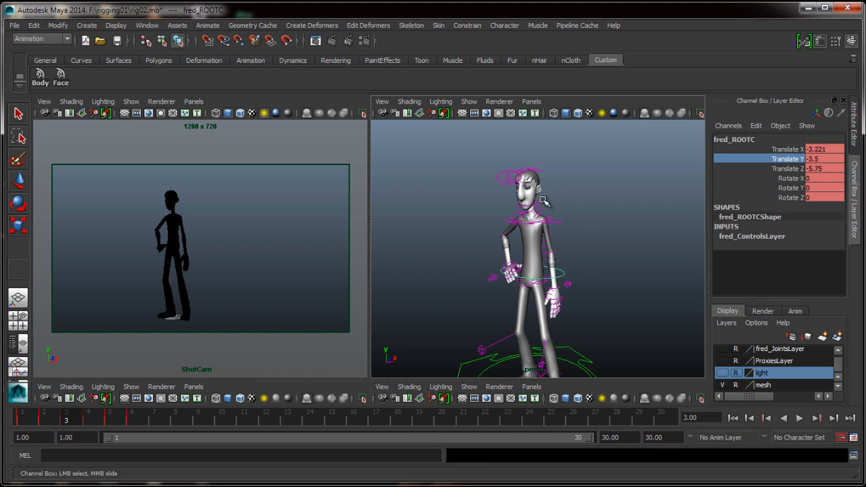
Step: Rotate the Spine02 FK control on frame 3 to bend the torso forward
left_click(541, 203)
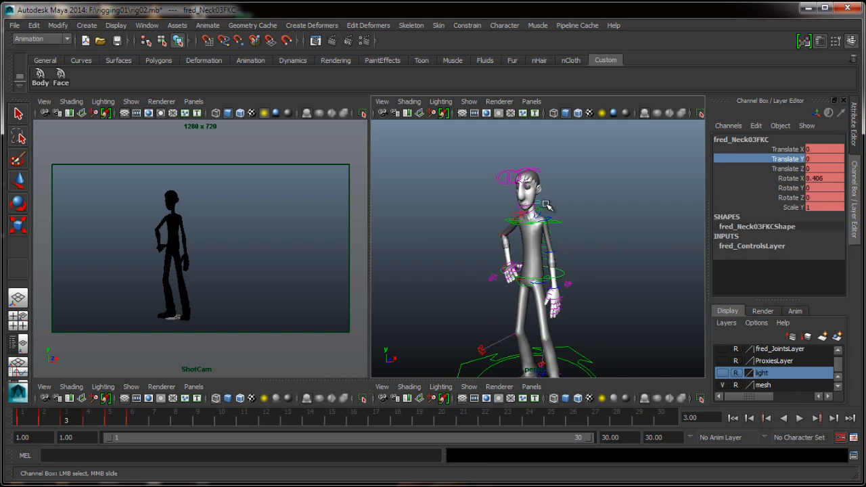
left_click_drag(611, 237, 562, 238, "alt")
right_click_drag(562, 237, 568, 233, "alt")
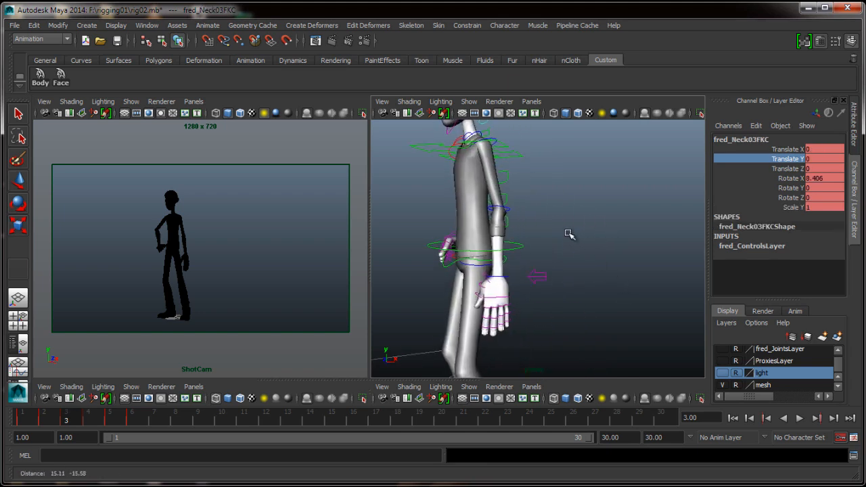
left_click_drag(569, 234, 545, 232, "alt")
left_click(546, 232)
key("w")
left_click(504, 199)
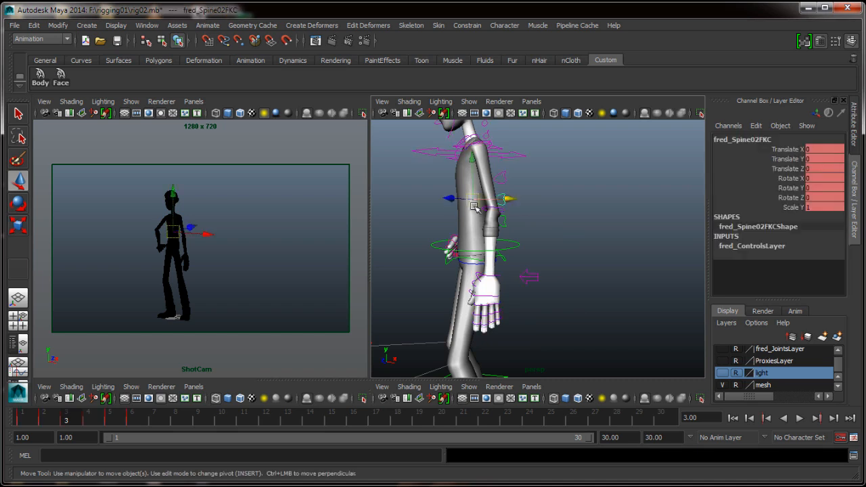
key("e")
left_click_drag(416, 202, 598, 167)
left_click(598, 167)
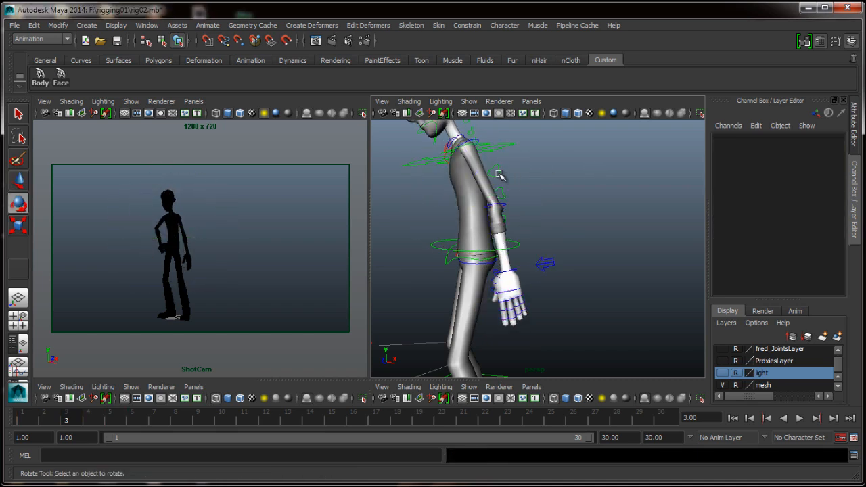
Step: Bend the upper spine forward and rotate the spine top IK control to about 4.236, 17.901, -4.826 on frame 3
left_click(497, 172)
left_click_drag(413, 201, 510, 183)
left_click(539, 175)
left_click(530, 171)
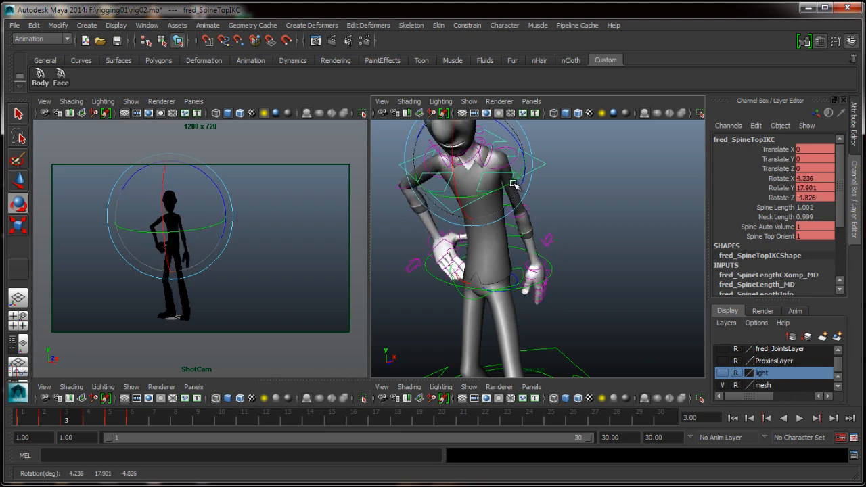
Step: Rotate the Neck03 FK control on frame 3 to X 18.57, Y -0.91 and Z -15.118, tilting the head down
left_click_drag(586, 207, 476, 186, "alt")
left_click(648, 241)
left_click(466, 159)
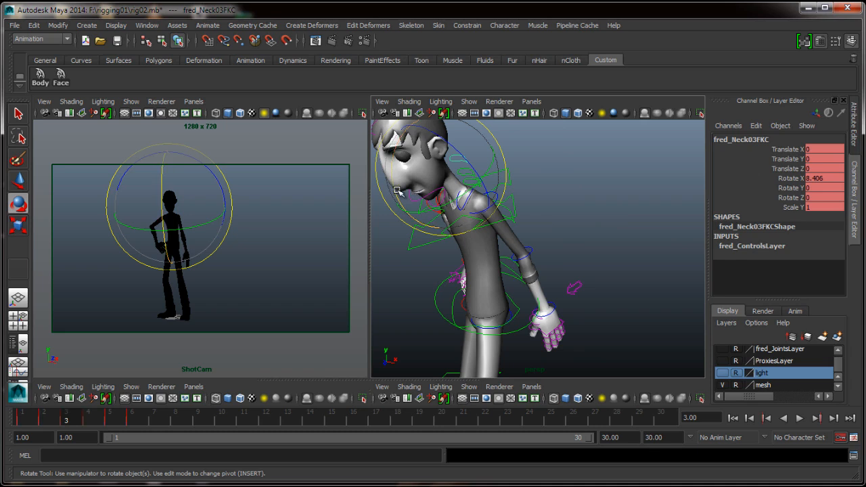
left_click_drag(398, 192, 400, 206)
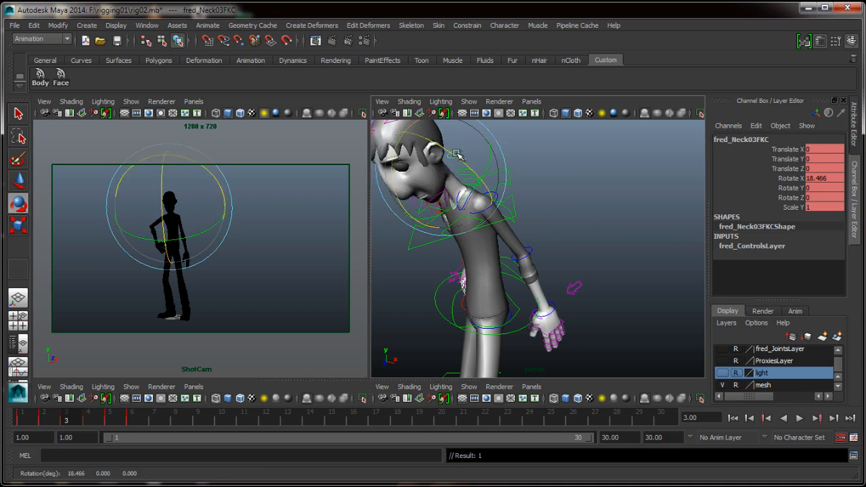
left_click_drag(459, 156, 558, 194)
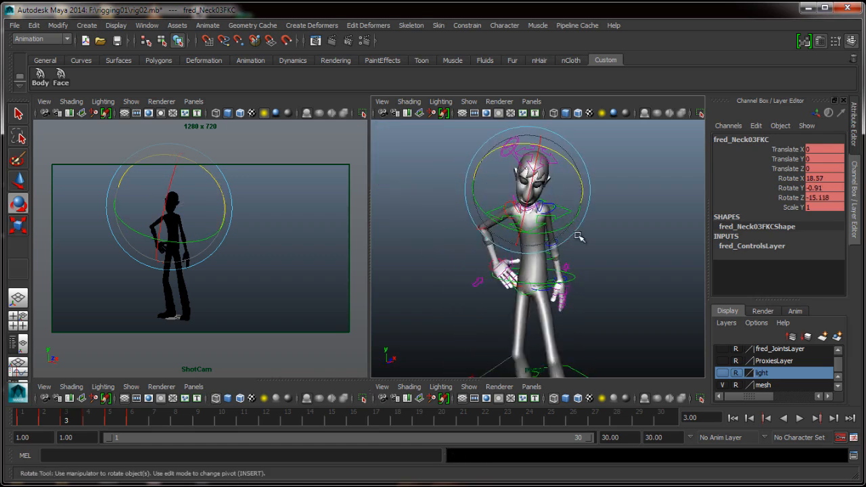
middle_click_drag(592, 278, 551, 276, "alt")
mouse_move(551, 276)
left_mouse_down("alt")
mouse_move(552, 318)
mouse_move(530, 298)
mouse_move(548, 279)
mouse_move(570, 303)
mouse_move(547, 287)
left_mouse_up("alt")
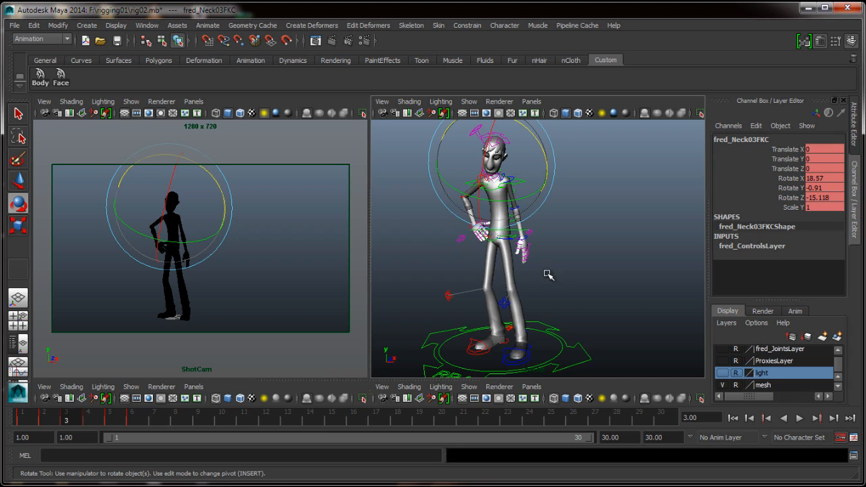
Step: Flip through the key poses around frame 3 to examine how the new pose leads into the crouch
key("alt+shift+v")
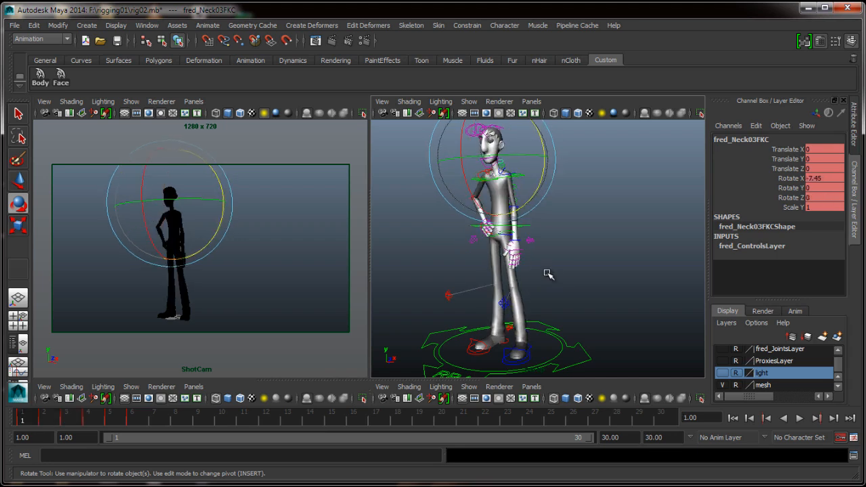
key("alt+period")
key("alt+period")
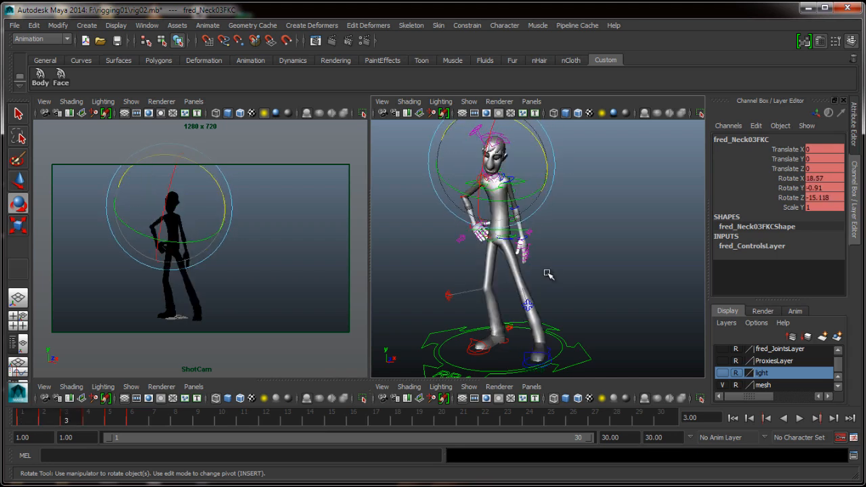
key("alt+period")
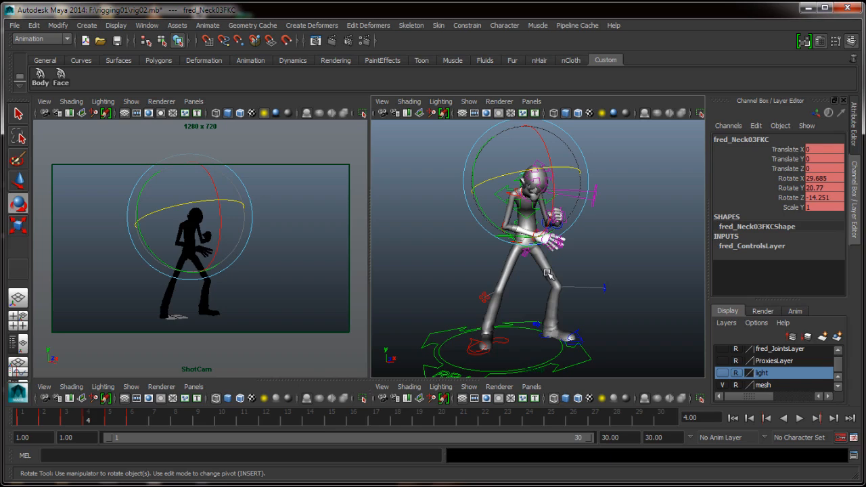
key("alt+comma")
key("alt+comma")
key("alt+period")
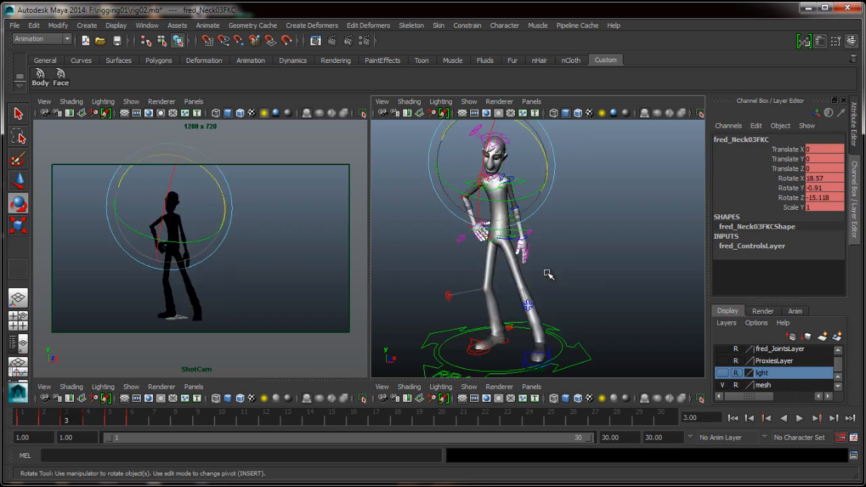
key("alt+period")
key("alt+period")
key("alt+comma")
key("alt+comma")
key("alt+comma")
key("alt+period")
key("alt+comma")
key("alt+period")
Step: Rotate the Spine01 FK control on frame 3 to lean the lower torso further forward
left_click_drag(564, 262, 553, 234, "alt")
left_click(553, 234)
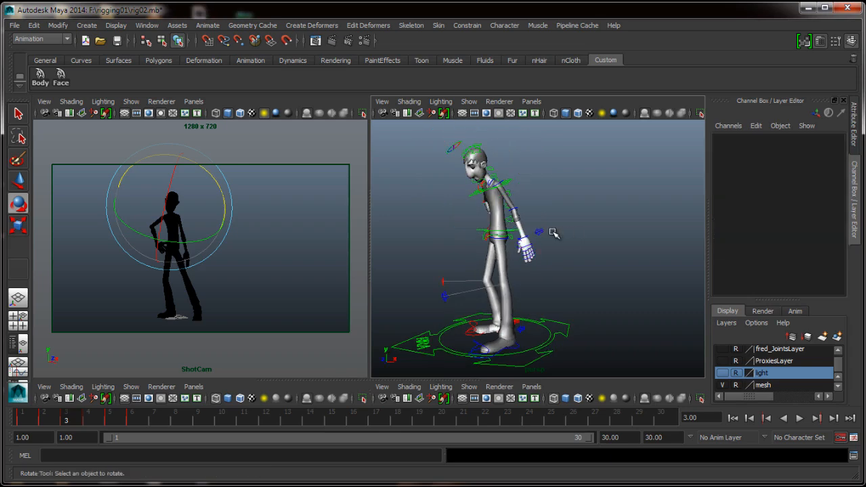
left_click(511, 223)
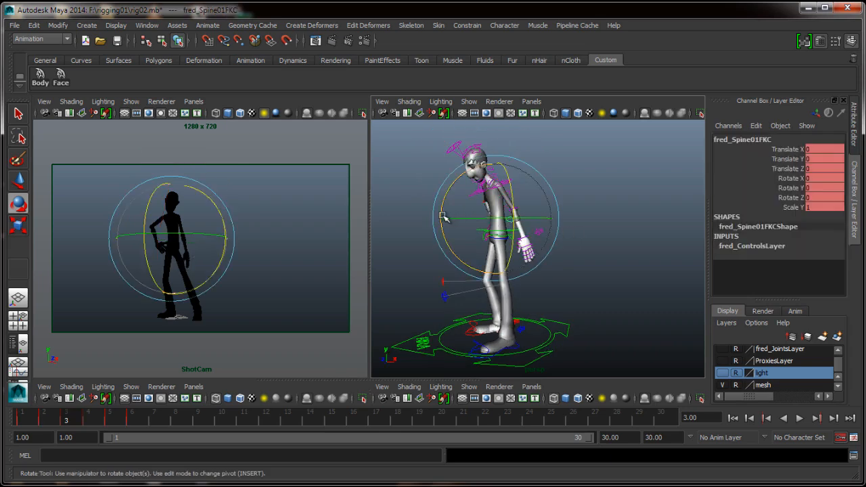
left_click_drag(452, 216, 433, 241)
left_click_drag(464, 266, 587, 272, "alt")
left_click(571, 270)
Step: Rotate the root control on frame 3 to Rotate Y -2.674
left_click(504, 233)
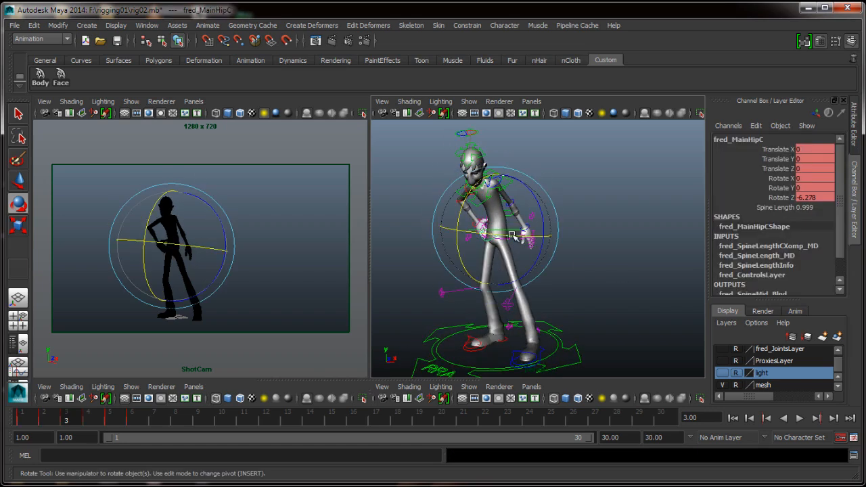
left_click(592, 233)
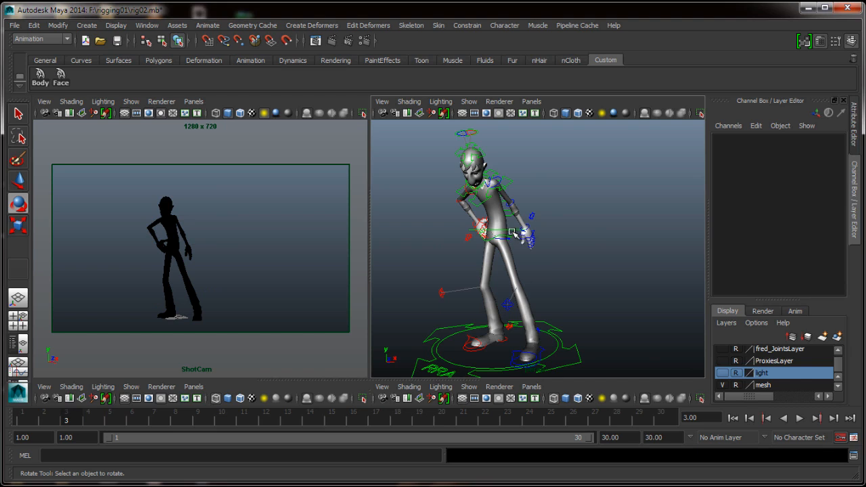
left_click(512, 234)
mouse_move(512, 233)
left_mouse_down()
mouse_move(522, 233)
mouse_move(501, 231)
left_mouse_up()
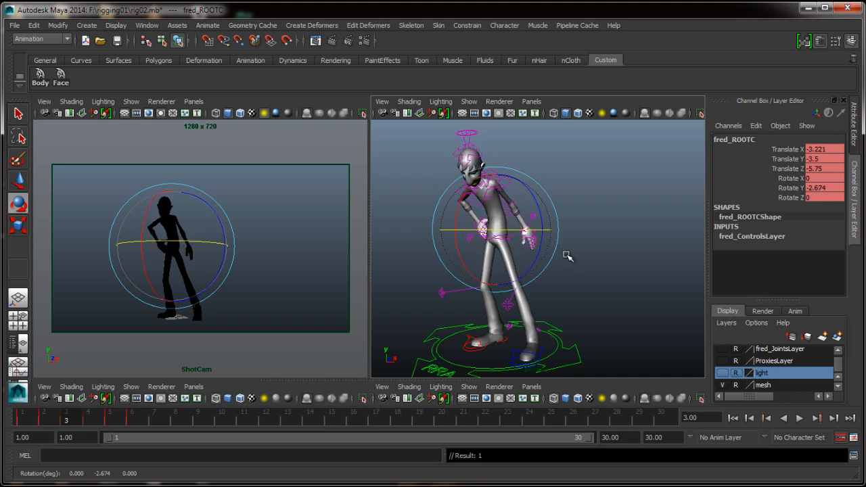
Step: Flip between the keyed poses on frame 3 and its neighbours to check the revised body lean and hip turn
key("period")
key("comma")
key("period")
key("comma")
key("comma")
key("period")
key("period")
key("comma")
key("comma")
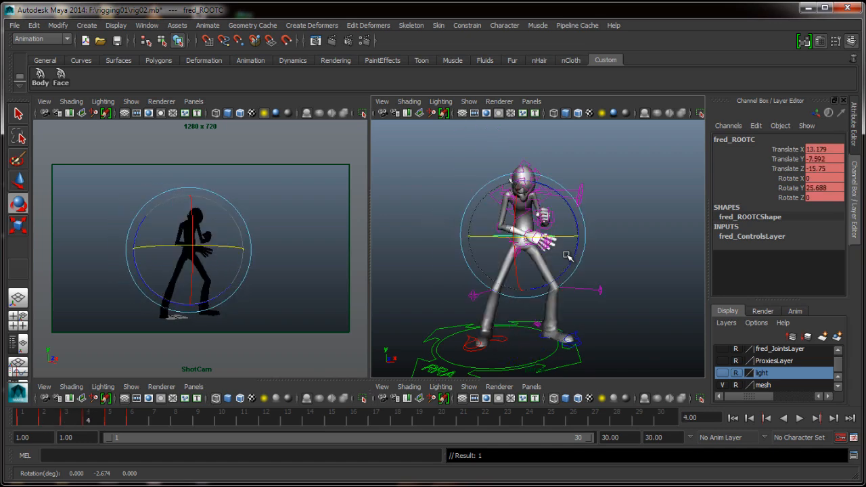
Step: Compare the key poses on frames 2, 3 and 4 to examine the transition from standing into the crouch
key("period")
key("period")
key("comma")
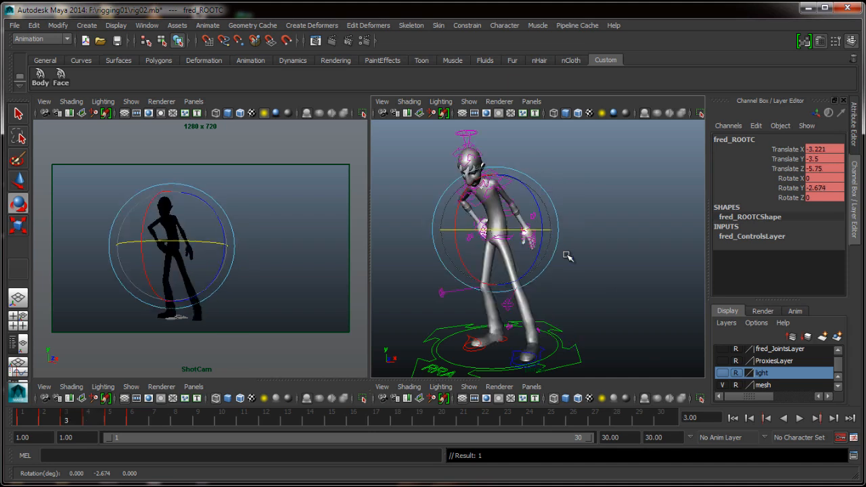
key("period")
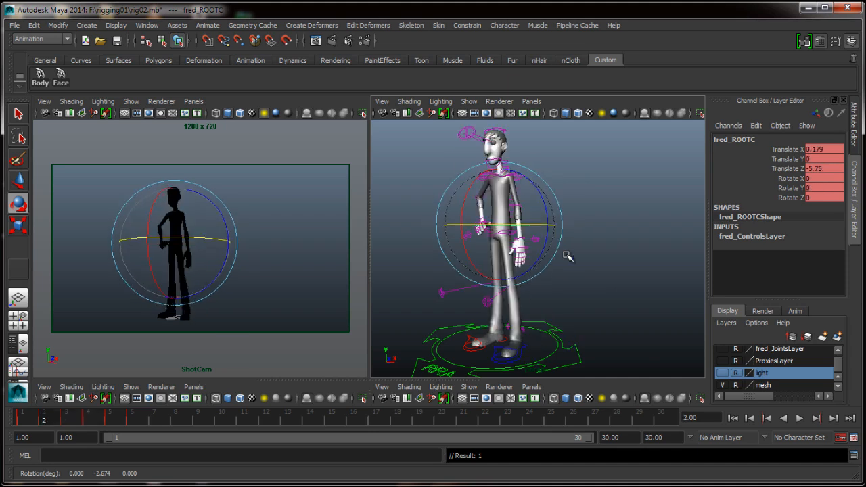
key("period")
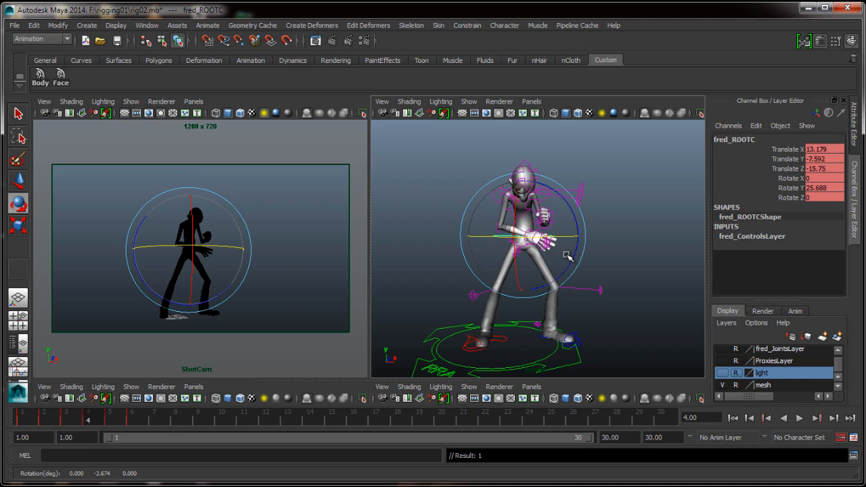
key("comma")
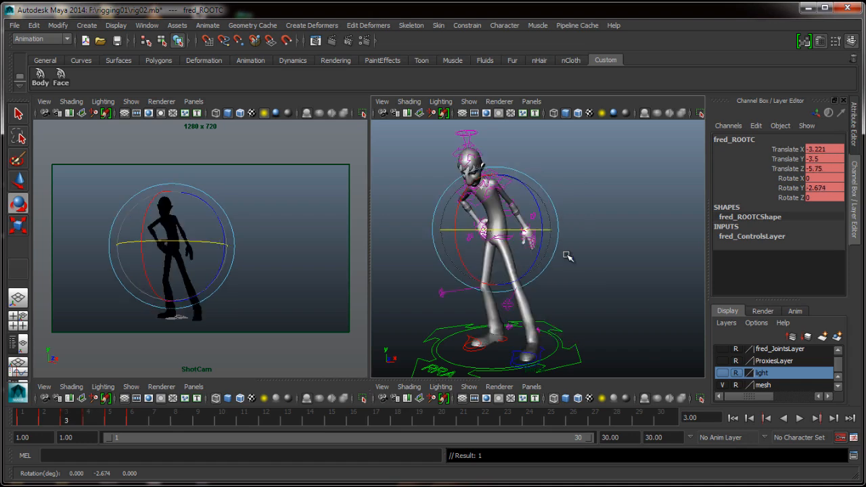
Step: Bend the left elbow FK control on frame 3 to Rotate Y -58.962
left_click_drag(588, 255, 500, 263, "alt")
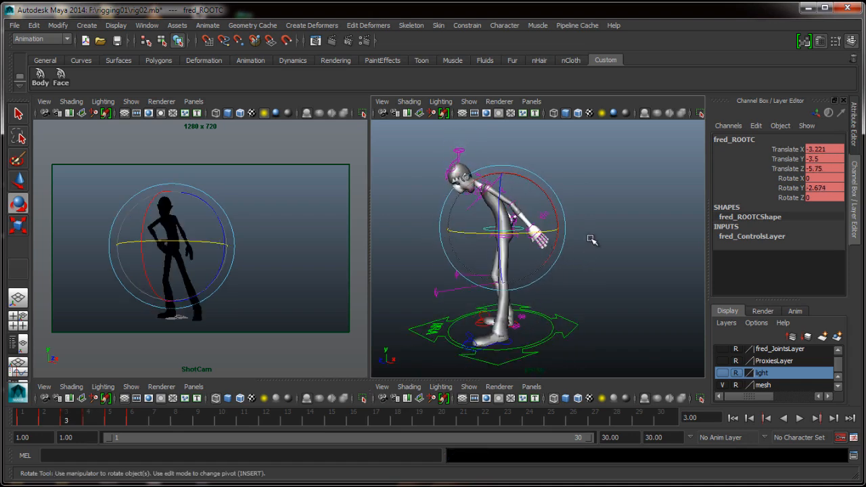
right_click_drag(501, 263, 524, 233, "alt")
middle_click_drag(524, 233, 521, 257, "alt")
left_click(512, 225)
left_click(511, 224)
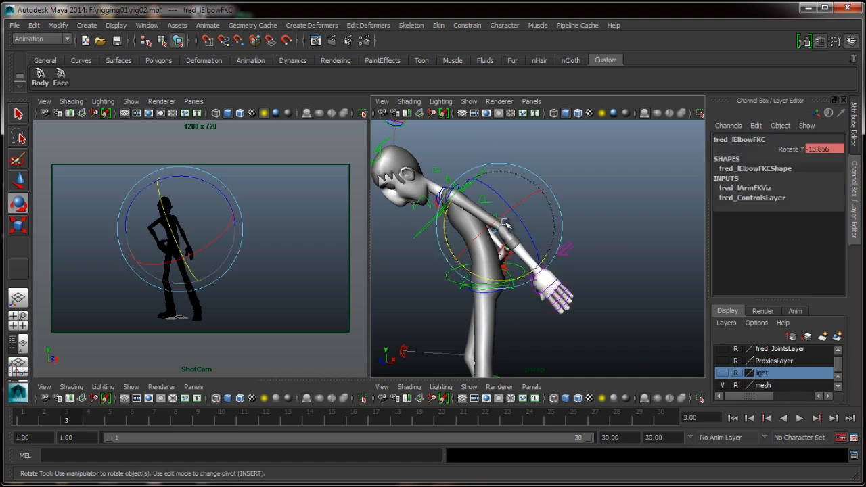
left_click_drag(524, 272, 534, 214)
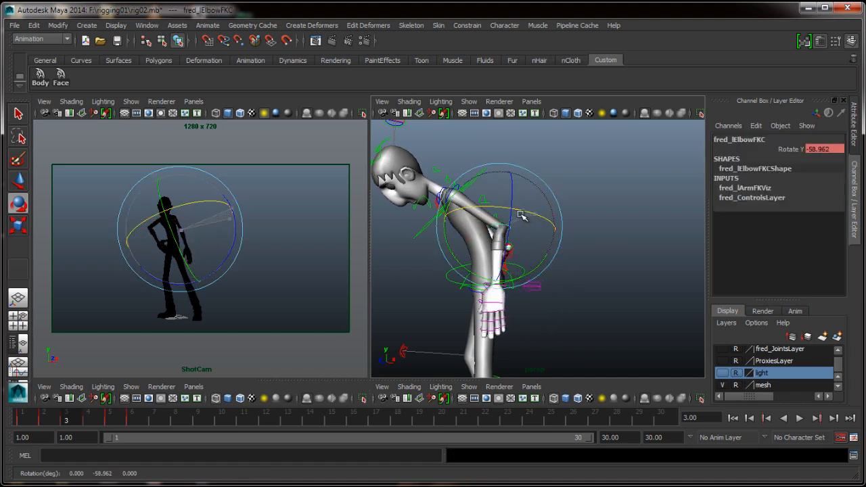
Step: Rotate the left shoulder FK control on frame 3 to Rotate X 1.862, Rotate Y 10.279 and Rotate Z -76.791
left_click(480, 176)
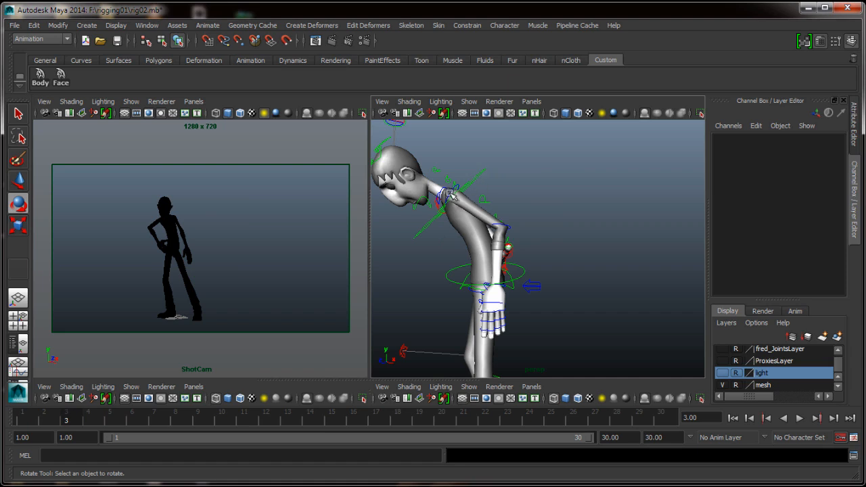
left_click(455, 195)
left_click_drag(506, 195, 539, 238)
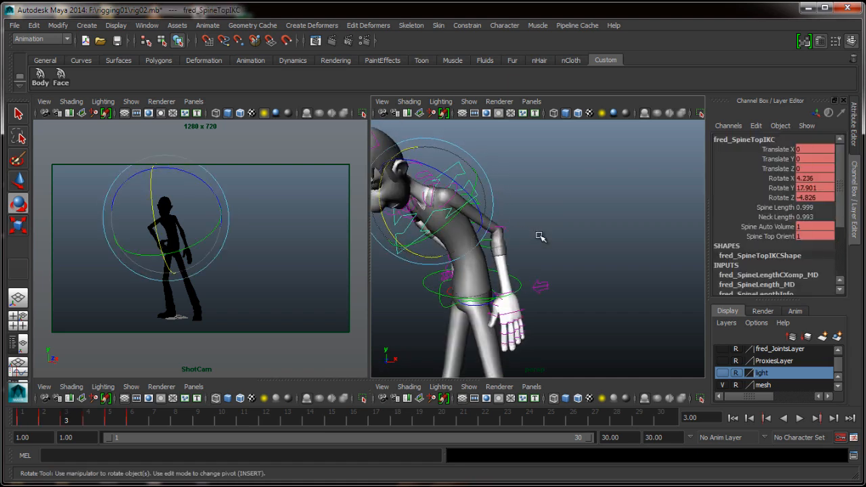
left_click(460, 197)
left_click(476, 192)
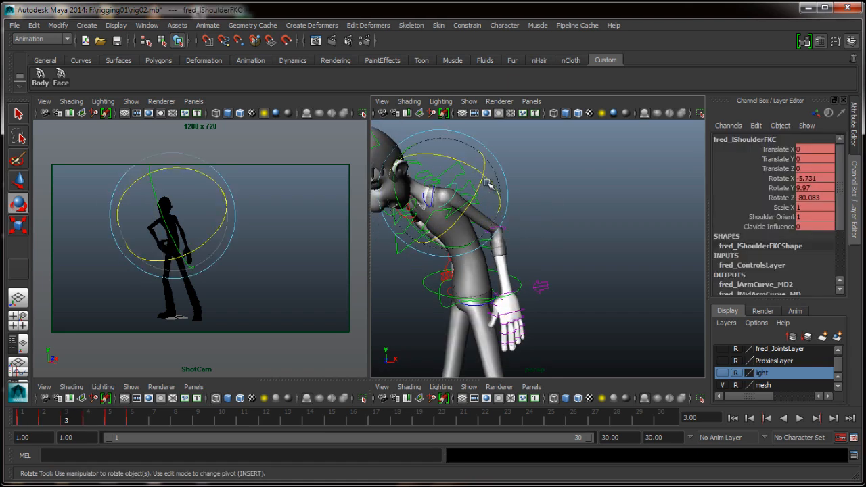
left_click_drag(493, 183, 469, 194)
Step: Flip between the poses on frames 2 to 4 to check how the adjusted left arm moves
mouse_move(521, 222)
left_mouse_down("alt")
mouse_move(549, 241)
mouse_move(547, 207)
mouse_move(559, 213)
mouse_move(528, 230)
left_mouse_up("alt")
key("alt+comma")
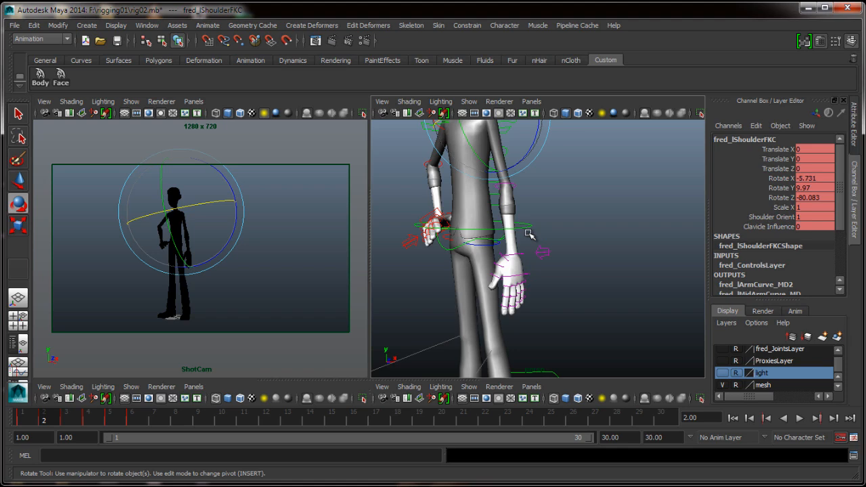
key("alt+period")
key("alt+period")
key("alt+comma")
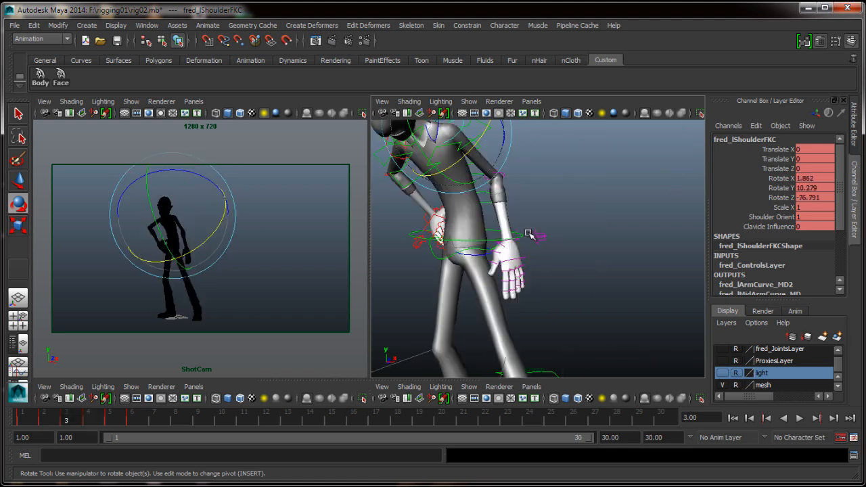
key("alt+comma")
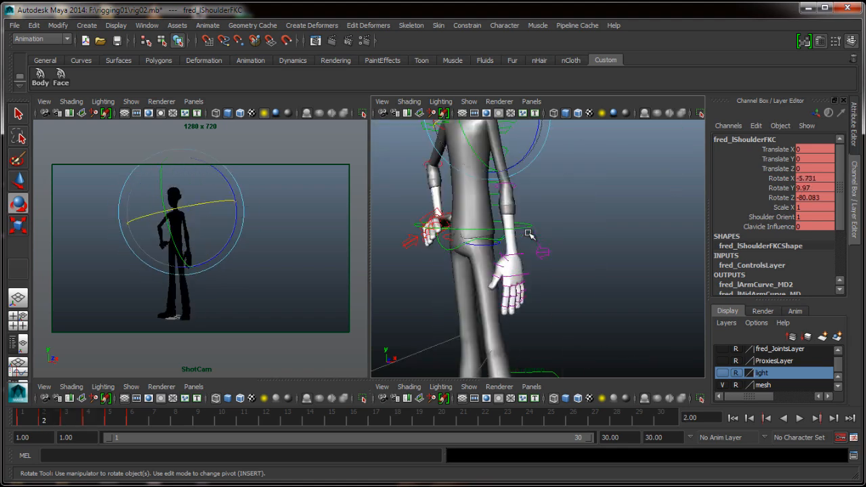
left_click_drag(545, 227, 522, 264, "alt")
key("alt+period")
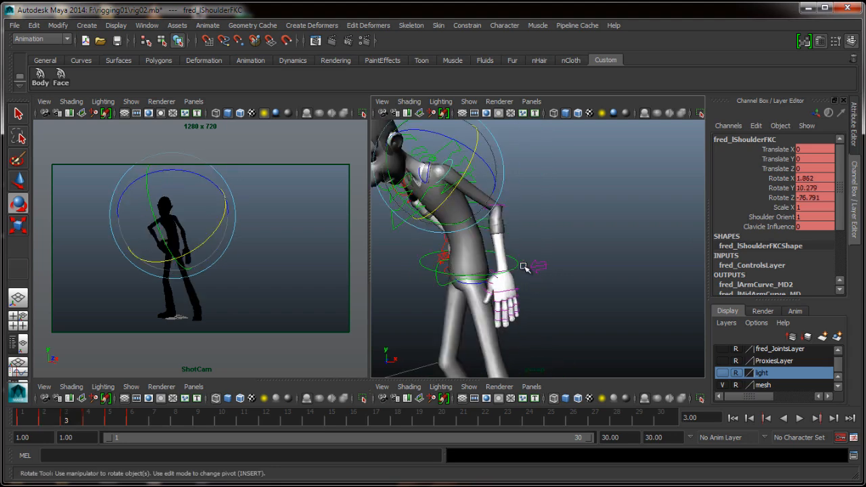
Step: Deselect the shoulder control and step repeatedly through frames 1 to 4 from the side to examine the torso bend and arm swing
left_click(512, 189)
left_click_drag(509, 281, 570, 251, "alt")
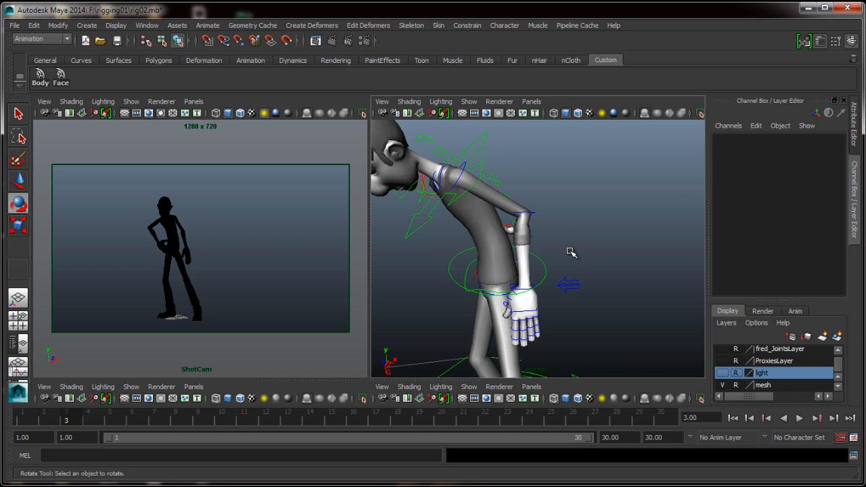
key("alt+comma")
key("alt+comma")
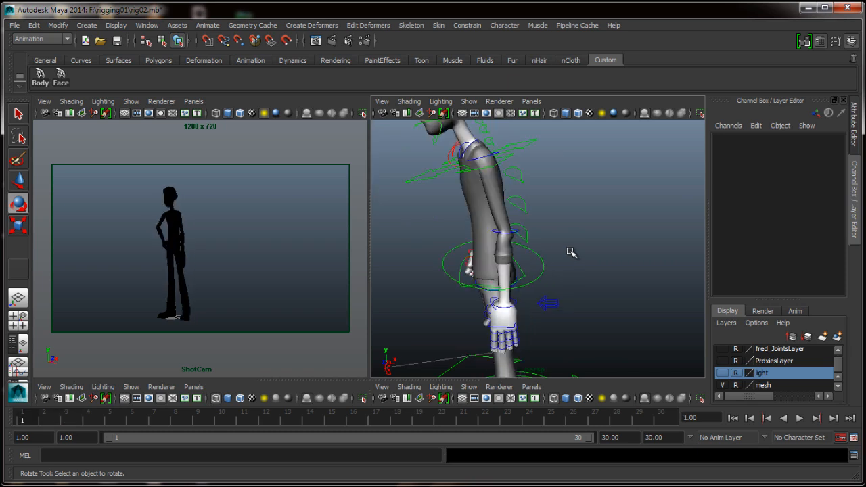
key("alt+period")
key("alt+period")
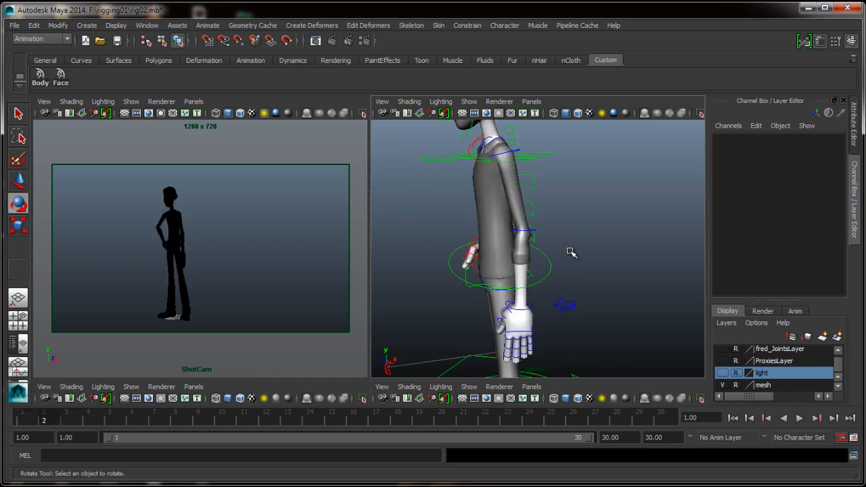
key("alt+comma")
key("alt+comma")
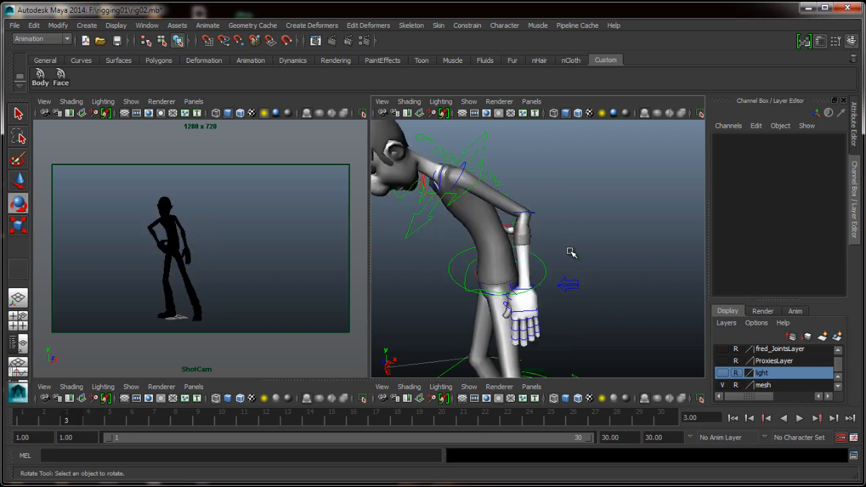
key("alt+period")
key("alt+period")
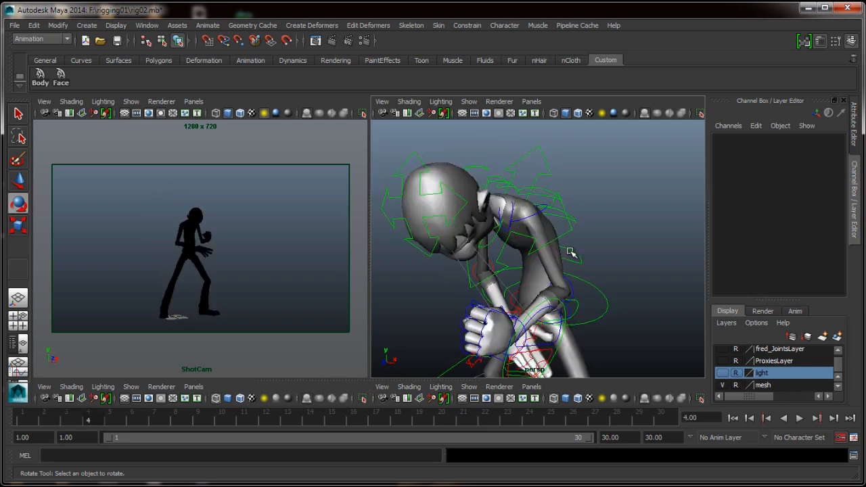
key("alt+comma")
key("alt+comma")
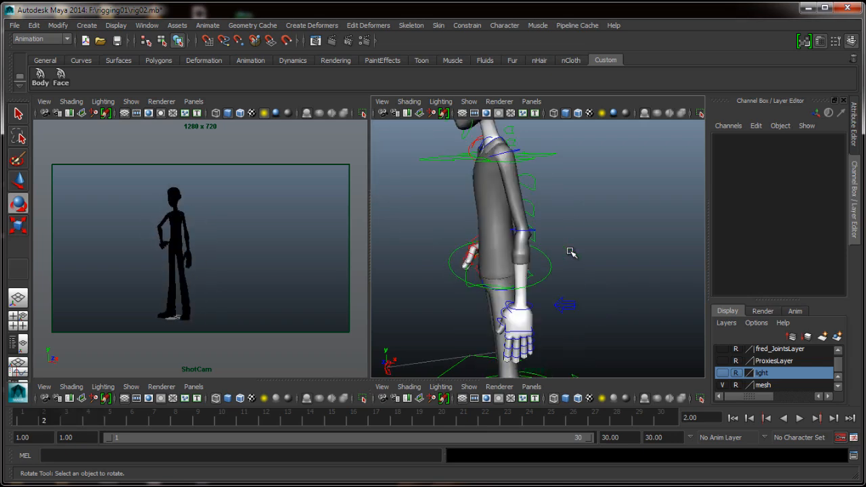
key("alt+period")
key("alt+period")
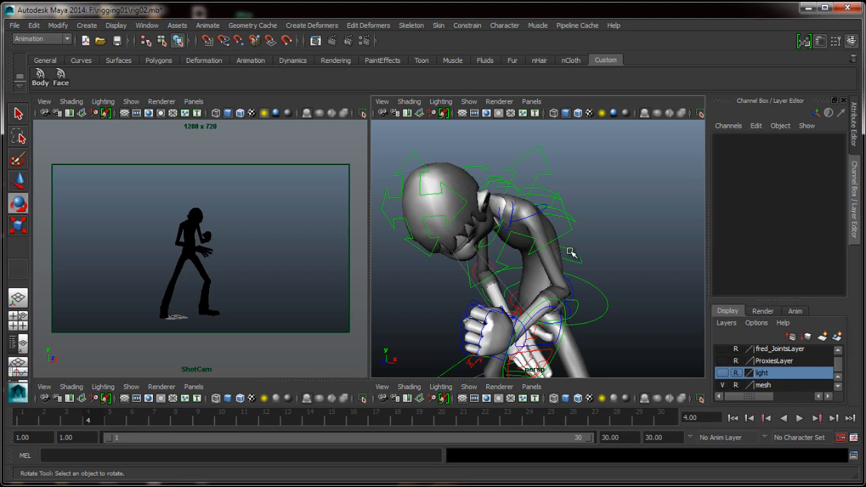
key("alt+comma")
key("alt+comma")
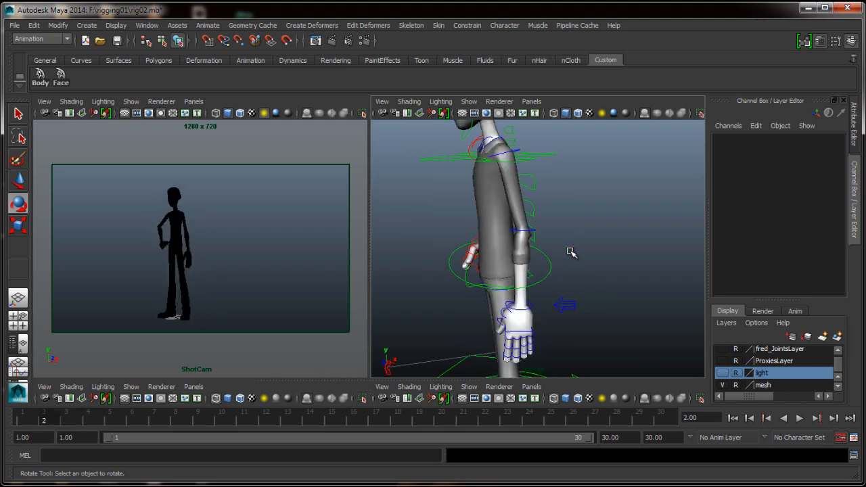
key("alt+period")
key("alt+period")
key("alt+comma")
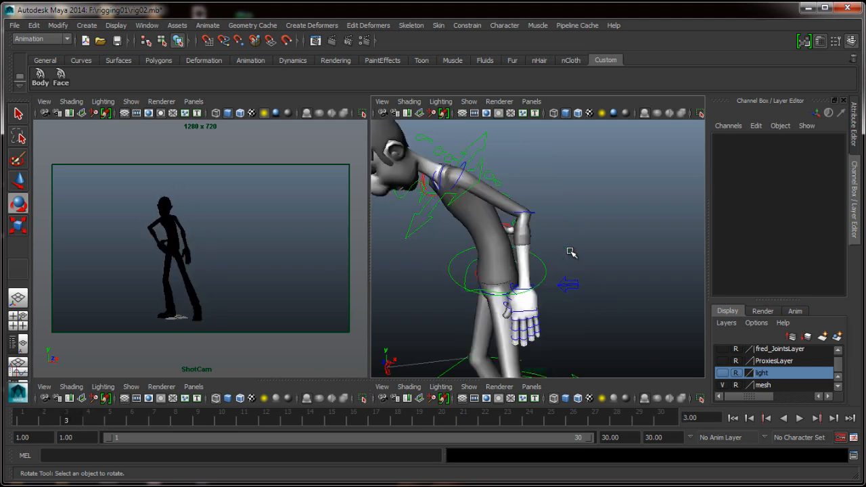
Step: Rotate the left wrist FK control on frame 3 to adjust the hanging hand, and deselect it
left_click_drag(534, 260, 555, 228, "alt")
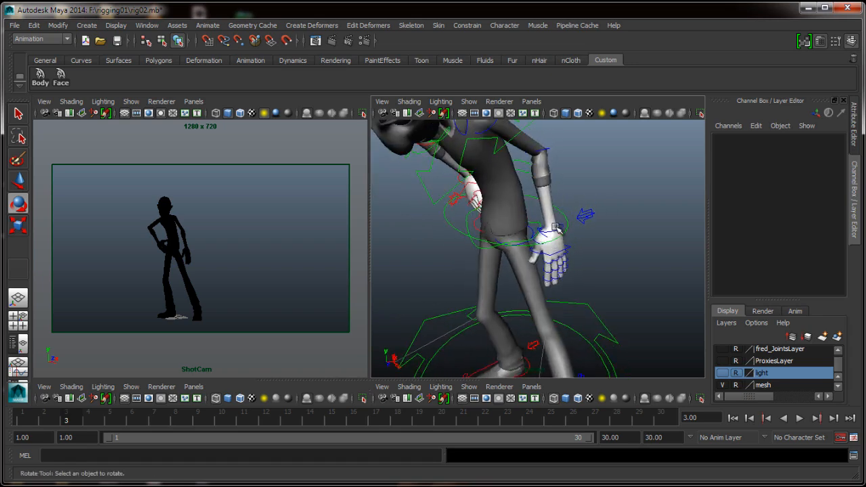
left_click(555, 231)
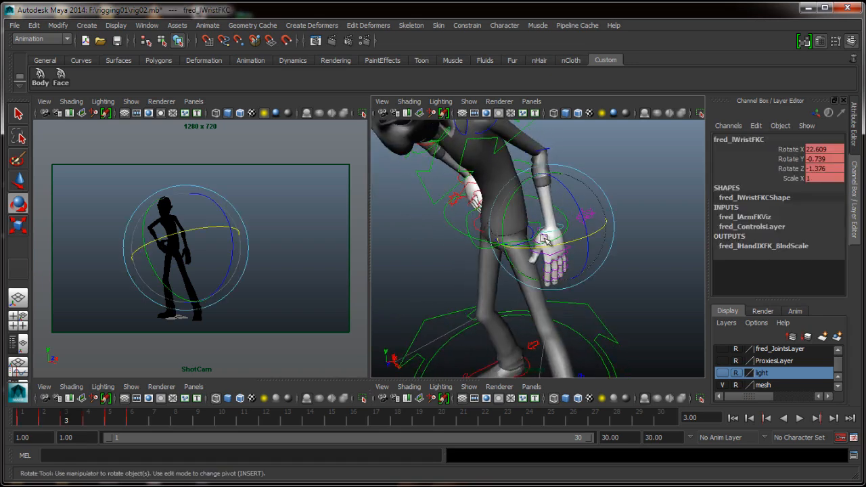
left_click_drag(550, 232, 640, 251)
left_click(646, 255)
Step: Select the left arm switch control and bring its finger channels into view
left_click(595, 185)
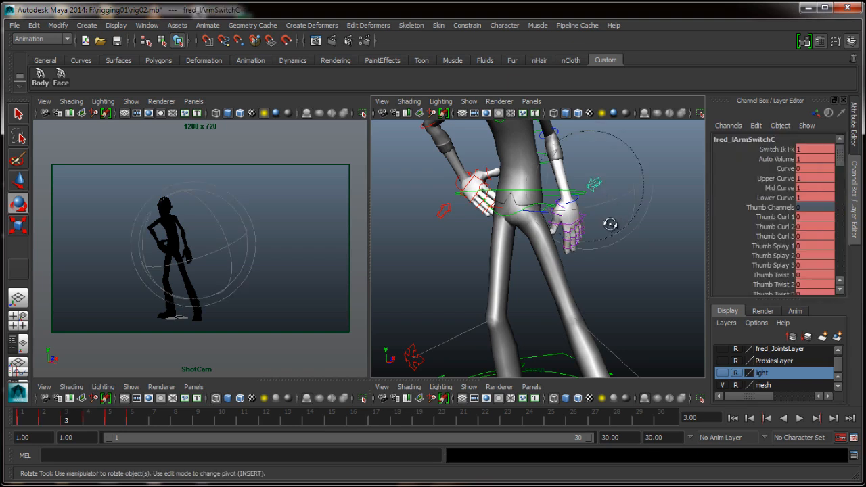
left_click_drag(595, 186, 595, 267, "alt")
scroll(784, 230, "down", 3)
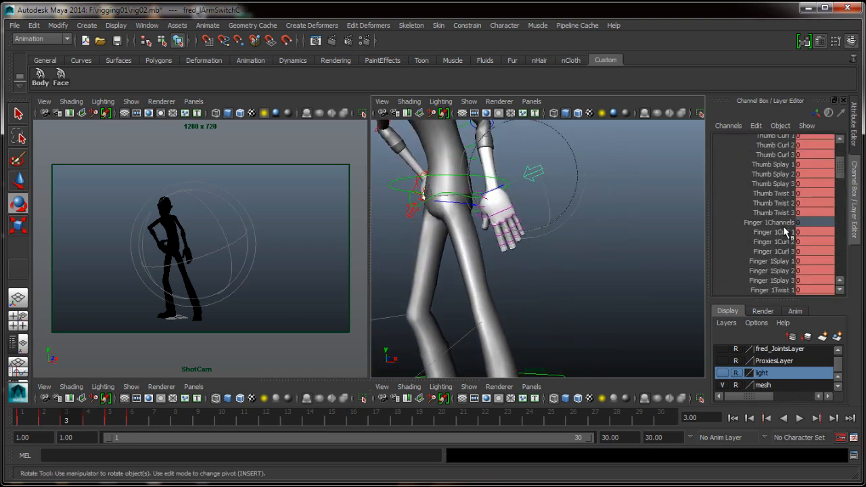
Step: Try curling the left hand's first finger on frame 3 with Finger 1Curl 1 at -3.3, and undo the change
left_click(784, 231)
scroll(783, 237, "down", 3)
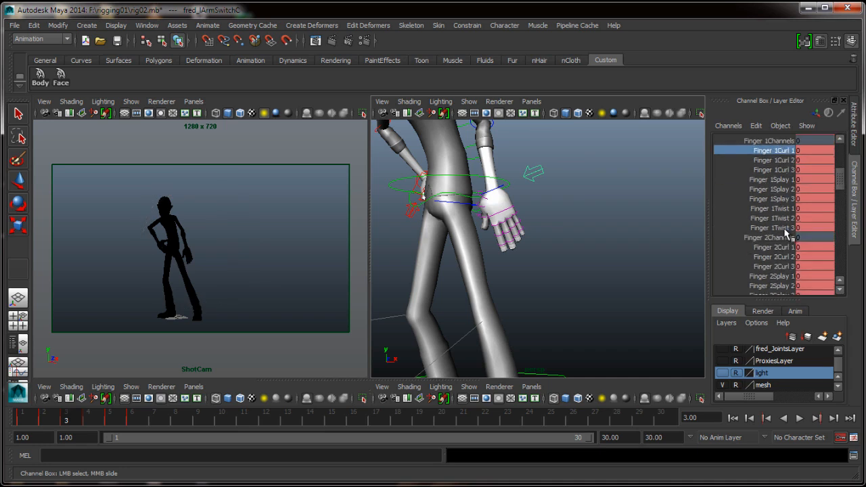
left_click(782, 248)
scroll(781, 246, "down", 2)
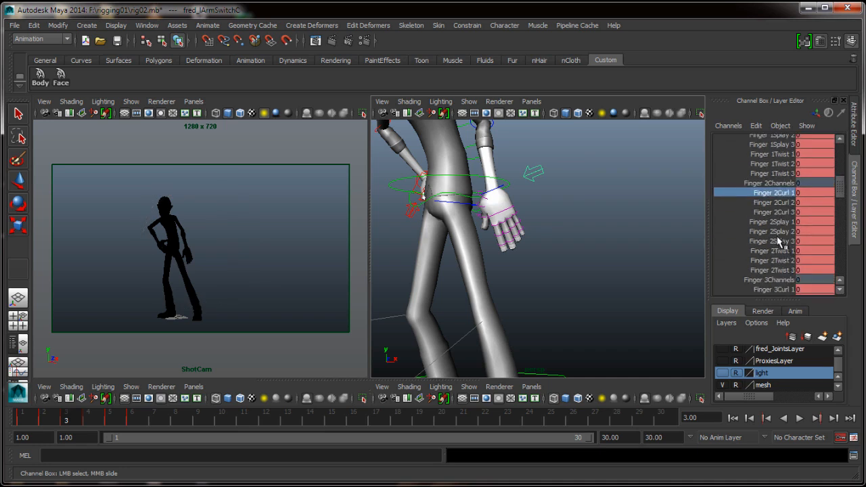
scroll(754, 211, "up", 6)
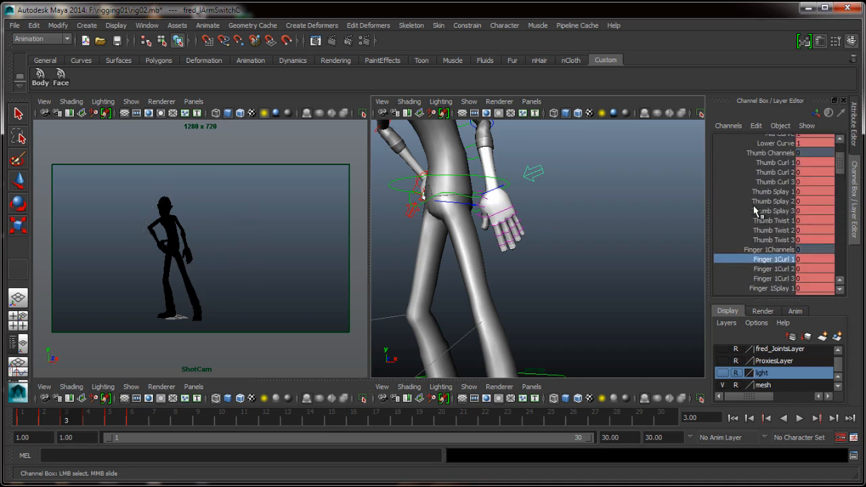
scroll(754, 211, "up", 4)
scroll(754, 211, "down", 4)
middle_click_drag(651, 278, 617, 273)
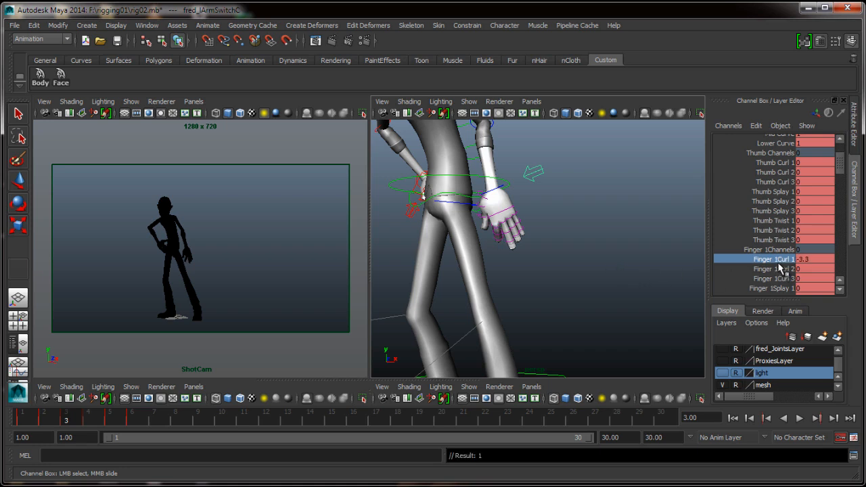
key("ctrl+z")
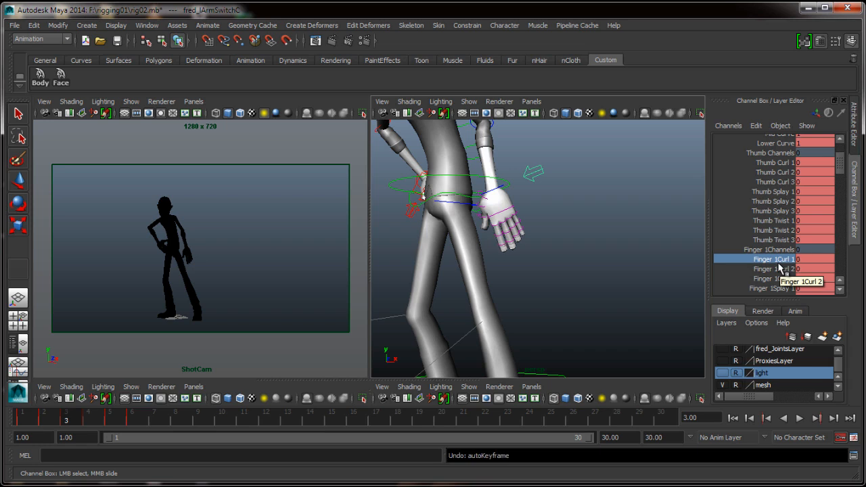
Step: Curl the left hand's fourth finger on frame 3, with Finger 4Curl 1 at -5.1, Curl 2 at -5.3 and Curl 3 at -7
scroll(779, 267, "down", 10)
scroll(779, 237, "down", 2)
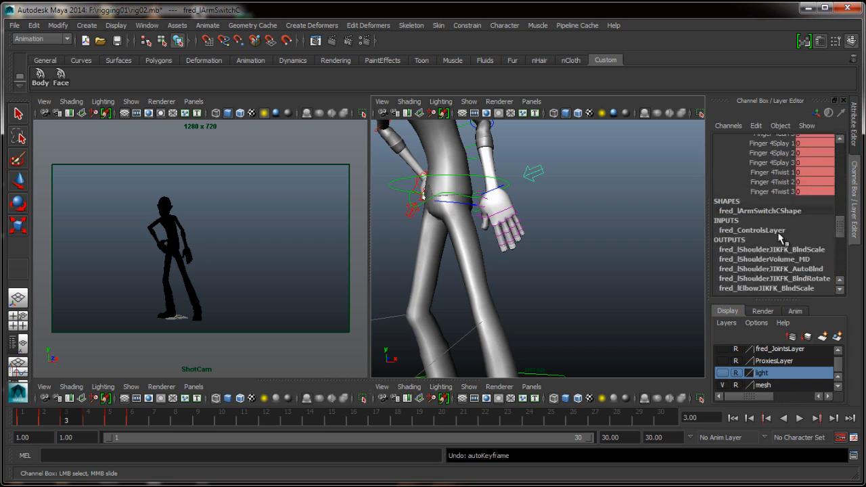
scroll(779, 238, "up", 5)
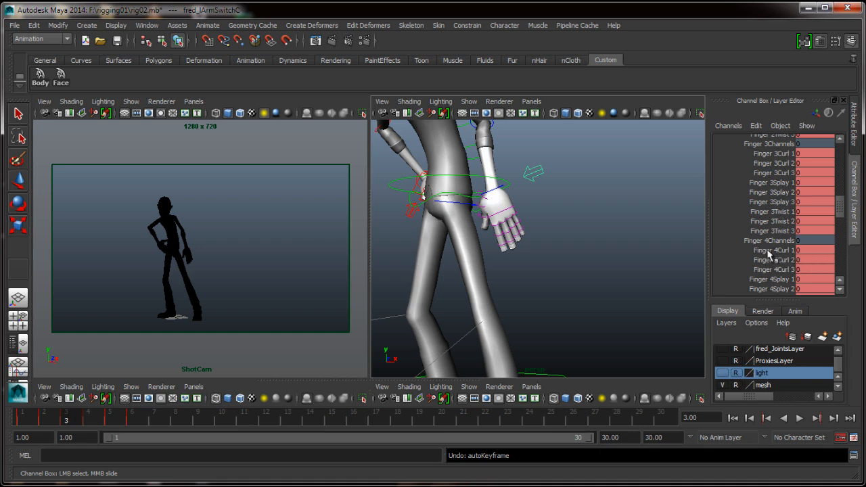
scroll(766, 254, "down", 2)
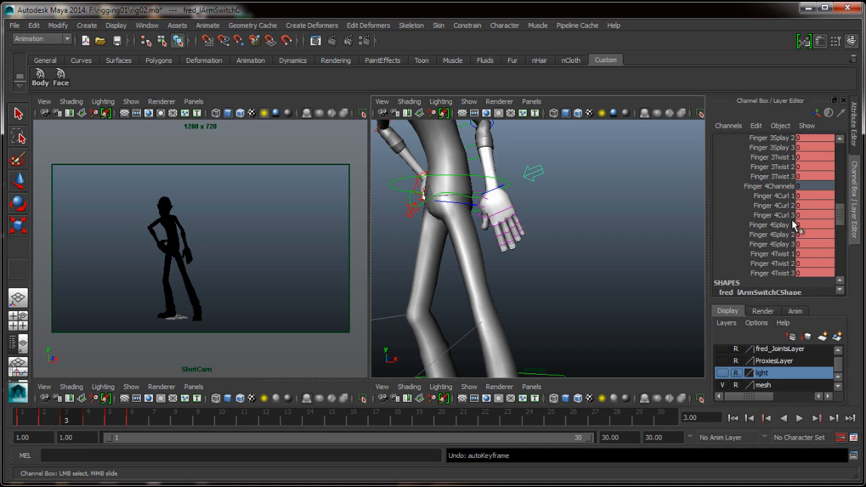
left_click(793, 196)
middle_click_drag(685, 243, 647, 243)
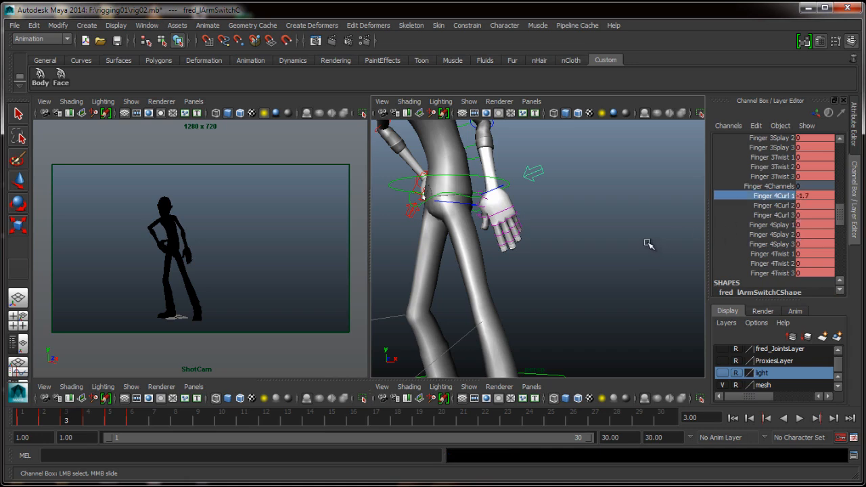
left_click_drag(648, 255, 509, 275, "alt")
middle_click_drag(615, 262, 598, 254)
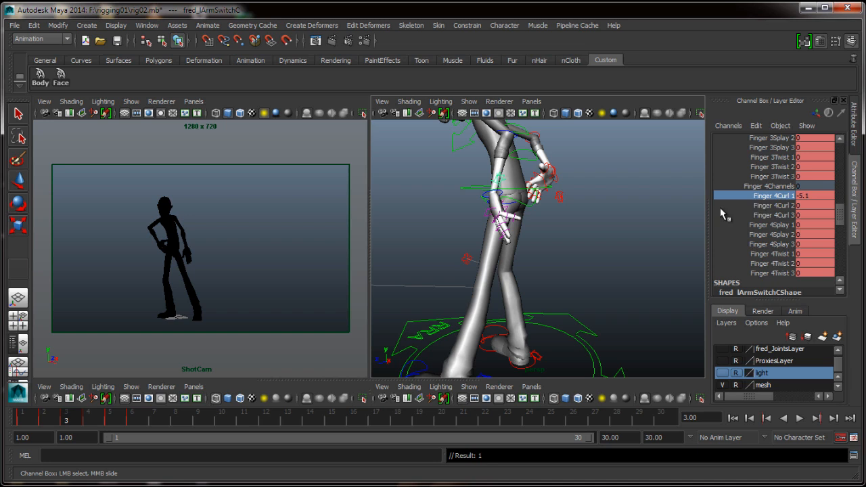
left_click(768, 215)
middle_click_drag(695, 242, 648, 243)
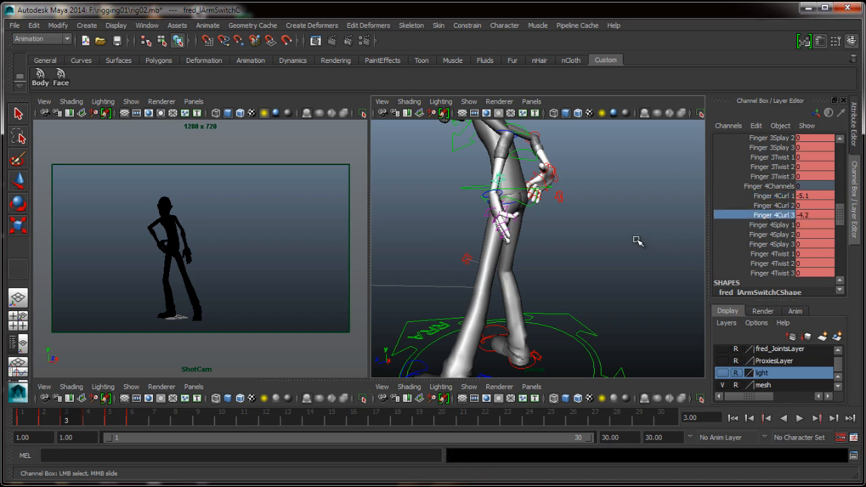
left_click(771, 205)
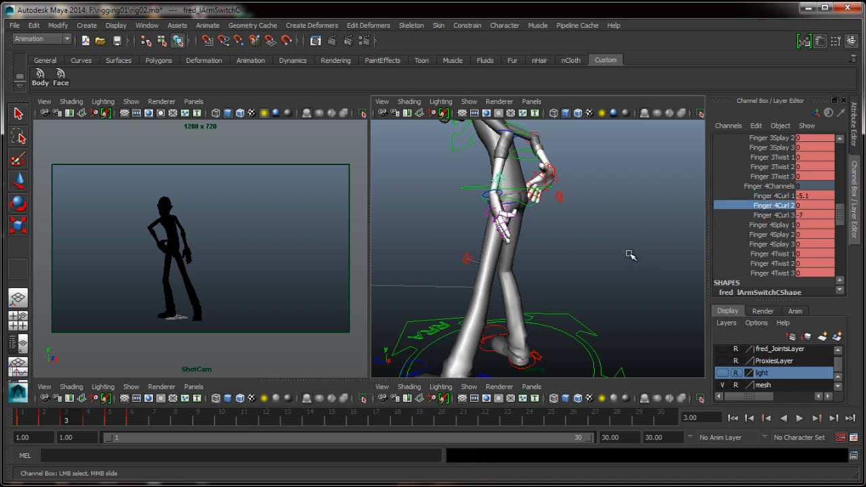
middle_click_drag(651, 251, 616, 268)
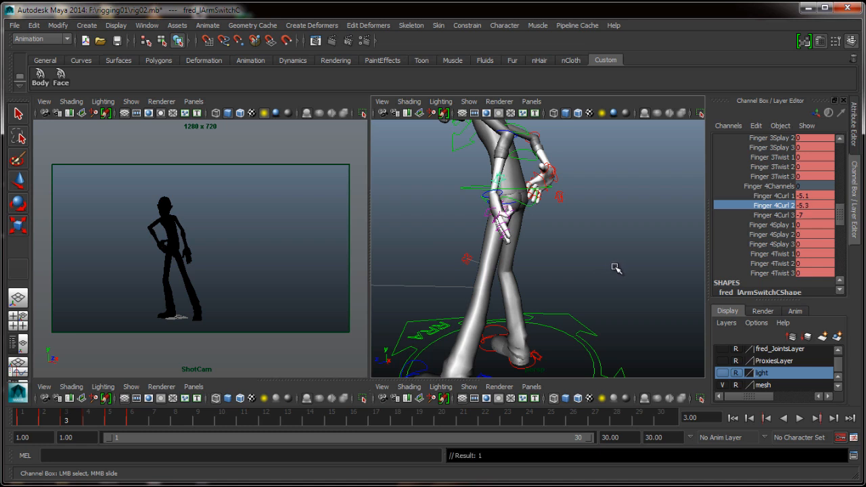
Step: Curl the left hand's third finger on frame 3, with Finger 3Curl 1 at -3.3, Curl 2 at -3.4 and Curl 3 at -6.1
scroll(785, 169, "up", 3)
left_click(786, 174)
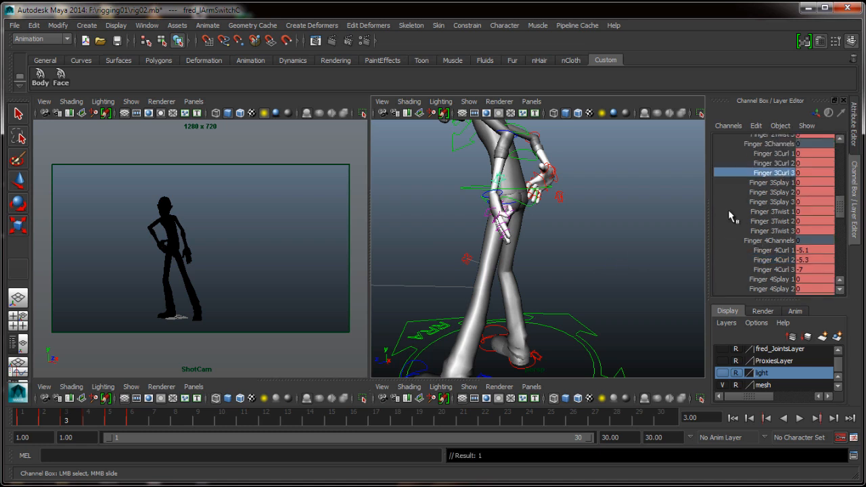
left_click(793, 153)
middle_click_drag(699, 213, 650, 233)
left_click(785, 174)
left_click(787, 163)
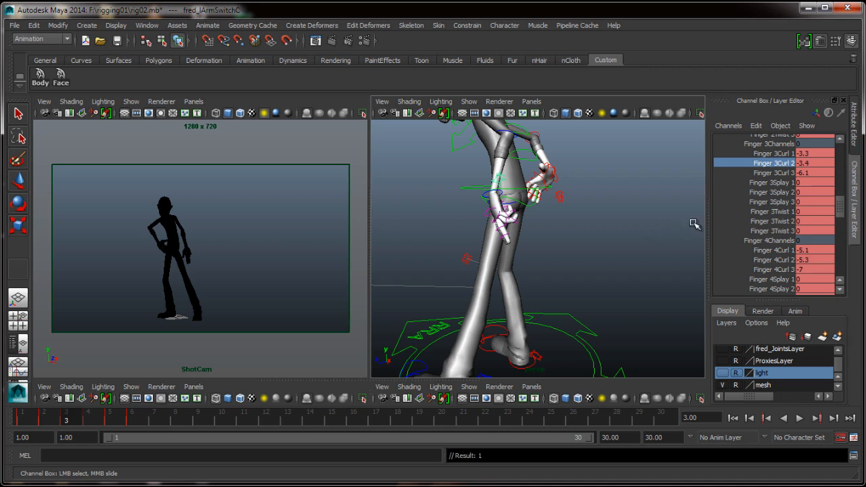
Step: Curl the left hand's second finger on frame 3, with Finger 2Curl 1 at -2.8, Curl 2 at -1.1 and Curl 3 at -4
scroll(748, 218, "up", 5)
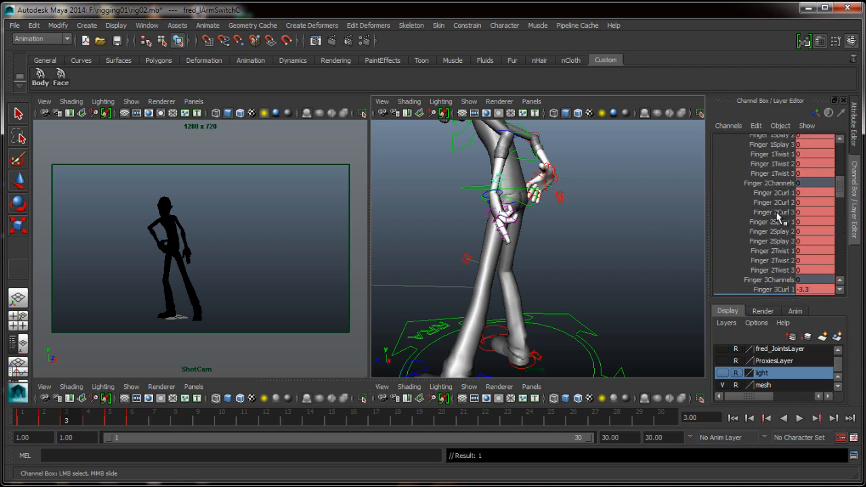
left_click(784, 193)
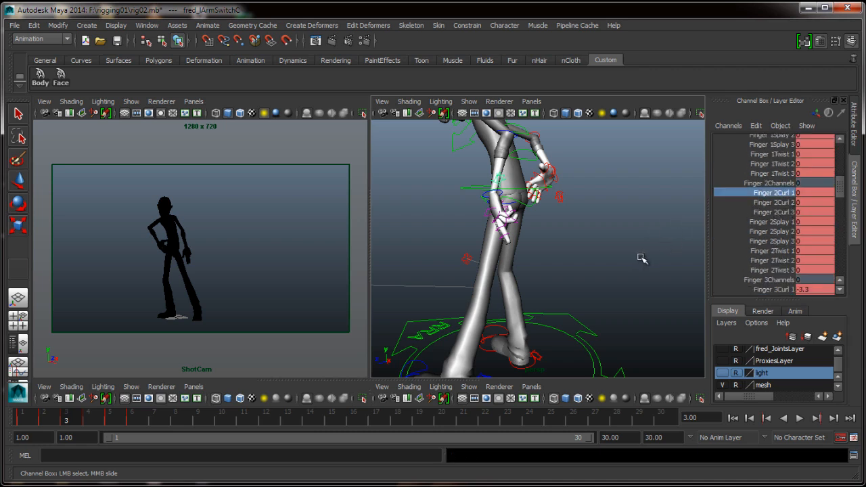
middle_click_drag(672, 246, 647, 249)
left_click(768, 214)
left_click(766, 201)
middle_click_drag(732, 228, 676, 241)
Step: Curl the left hand's first finger on frame 3, with Finger 1Curl 1 at -1.1, Curl 2 at -0.8 and Curl 3 at -4.5
scroll(798, 200, "up", 3)
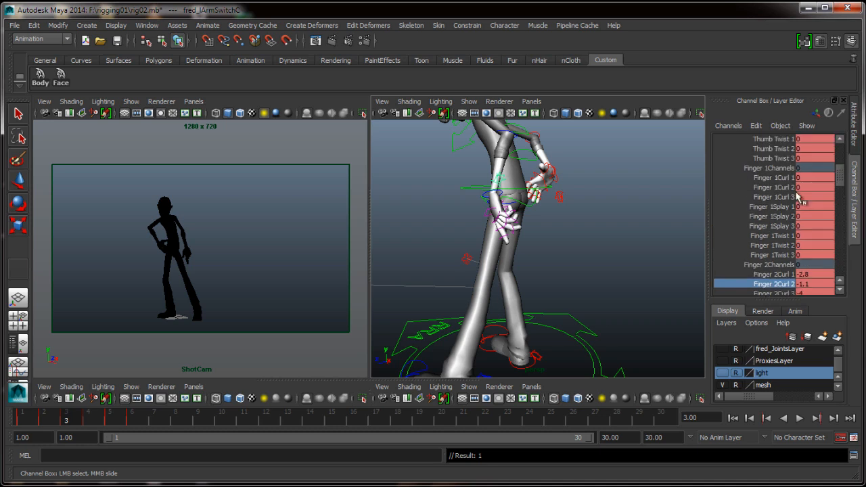
left_click(778, 177)
middle_click_drag(657, 245, 620, 262)
left_click(773, 197)
left_click(774, 187)
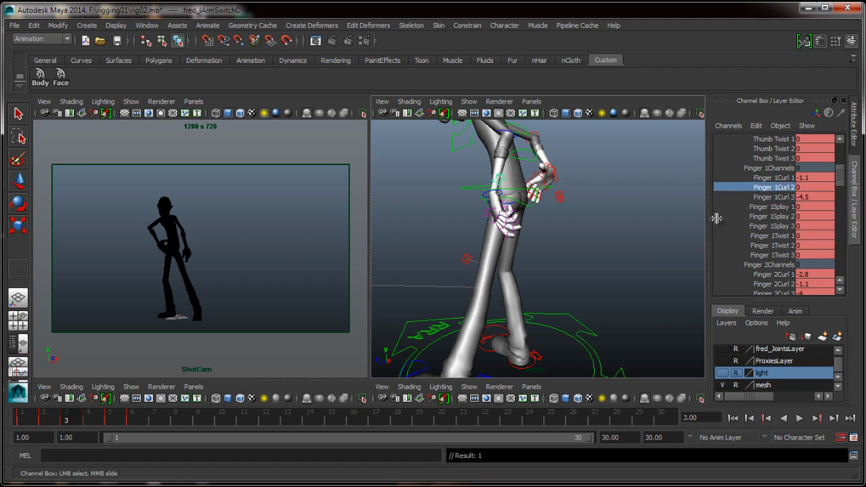
middle_click_drag(716, 218, 691, 229)
Step: Bend the left thumb on frame 3 with Thumb Curl 3 at -2.5 and Thumb Splay 1 at -1.3
left_click_drag(626, 253, 766, 236, "alt")
left_click_drag(616, 248, 619, 251, "alt")
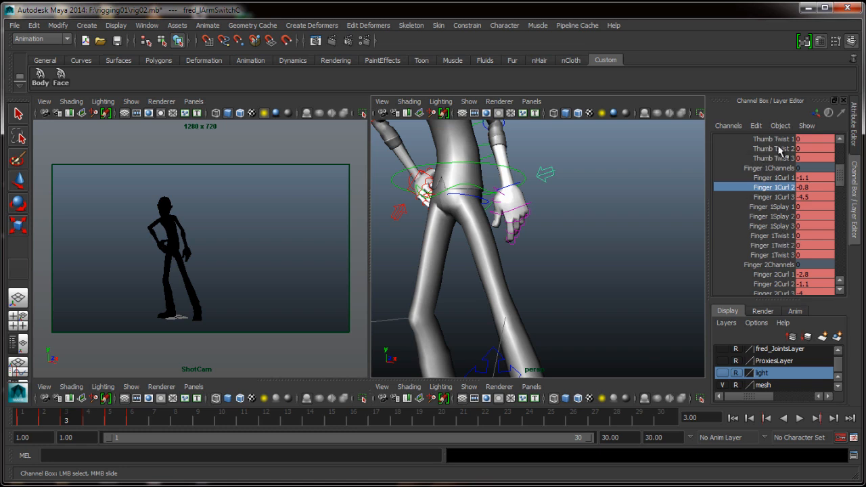
scroll(779, 169, "up", 3)
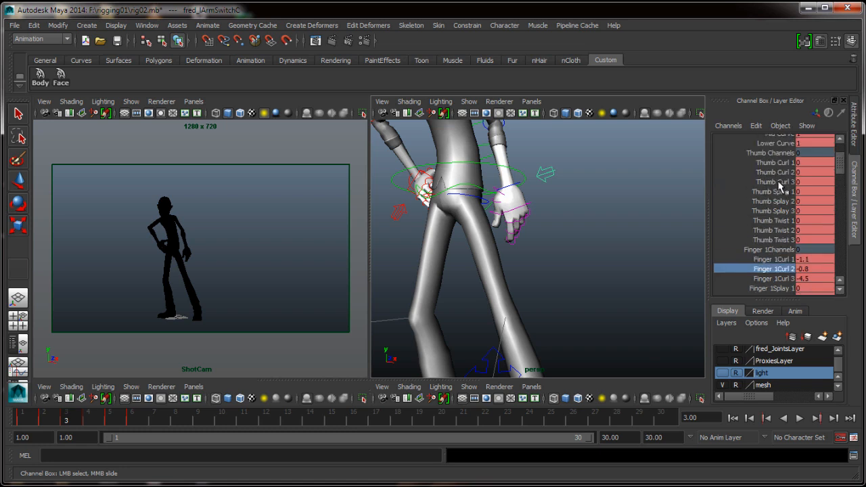
left_click(779, 186)
middle_click_drag(607, 254, 584, 249)
left_click(771, 191)
middle_click_drag(667, 248, 691, 239)
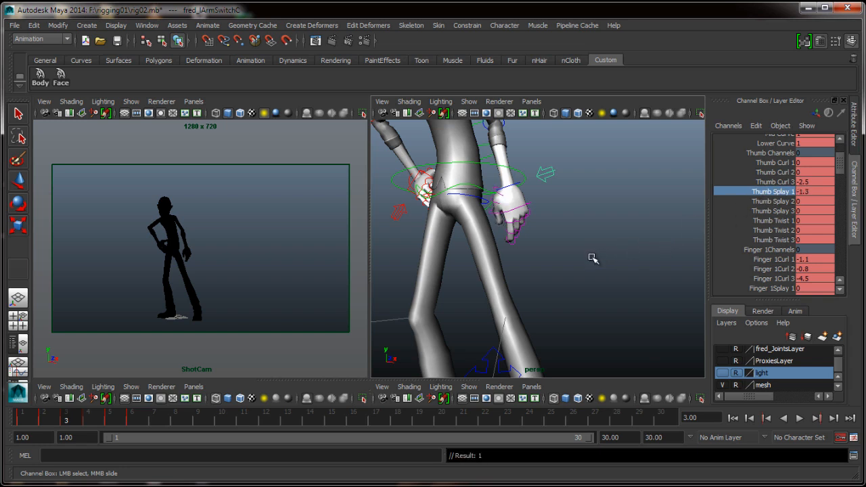
Step: Compare frame 3 with its neighbouring poses and rotate its right shoulder FK control to swing the right hand off the hip
scroll(593, 257, "down", 5)
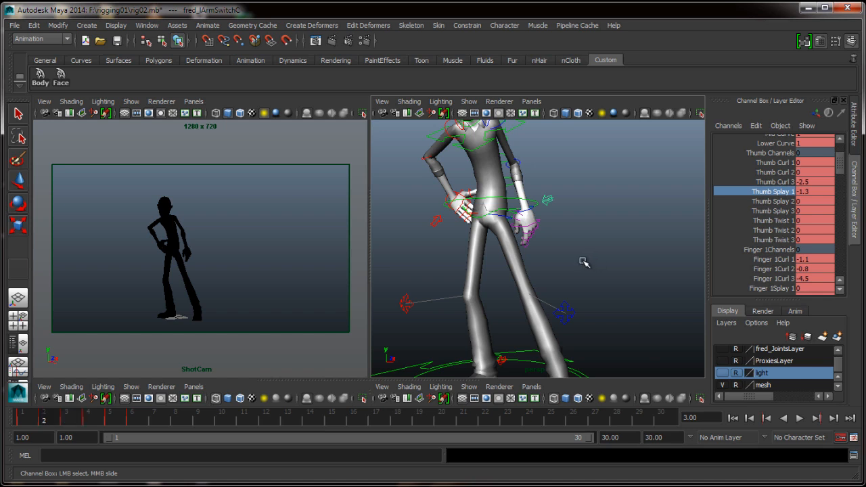
key("alt+comma")
key("alt+period")
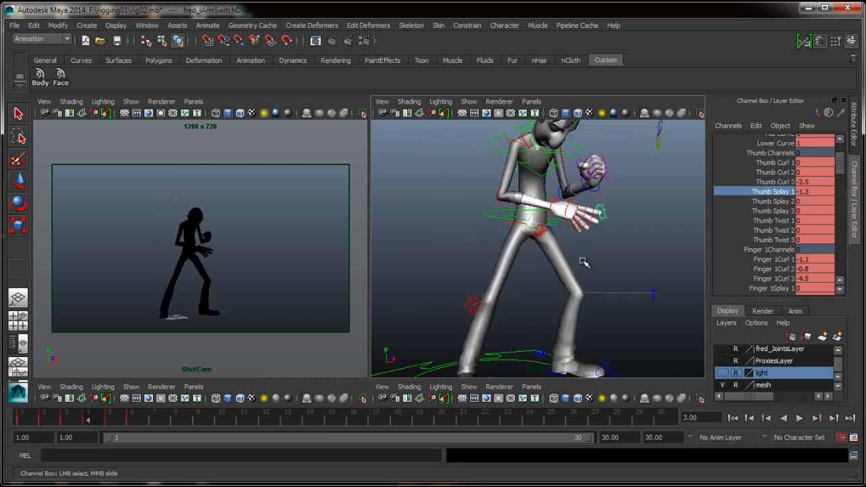
key("alt+comma")
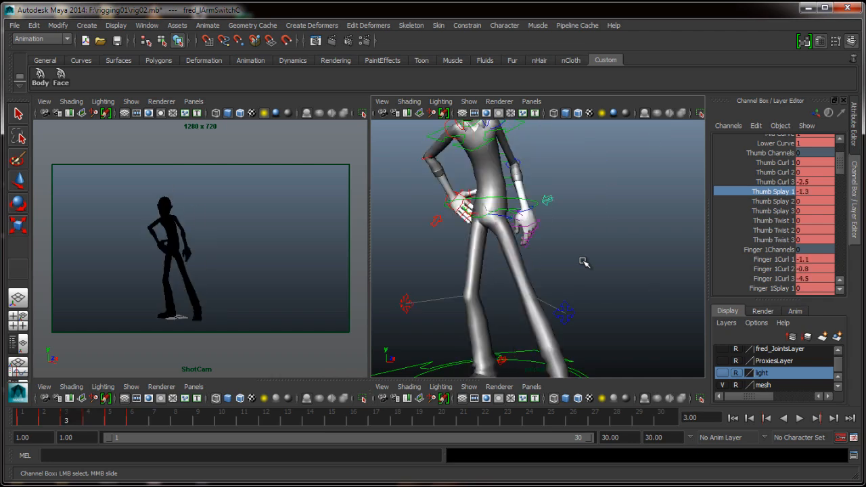
left_click_drag(526, 230, 525, 198, "alt")
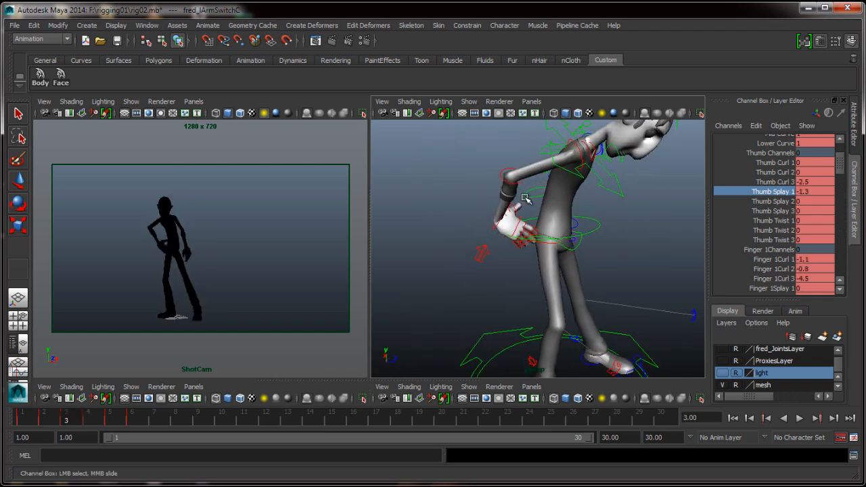
left_click(580, 154)
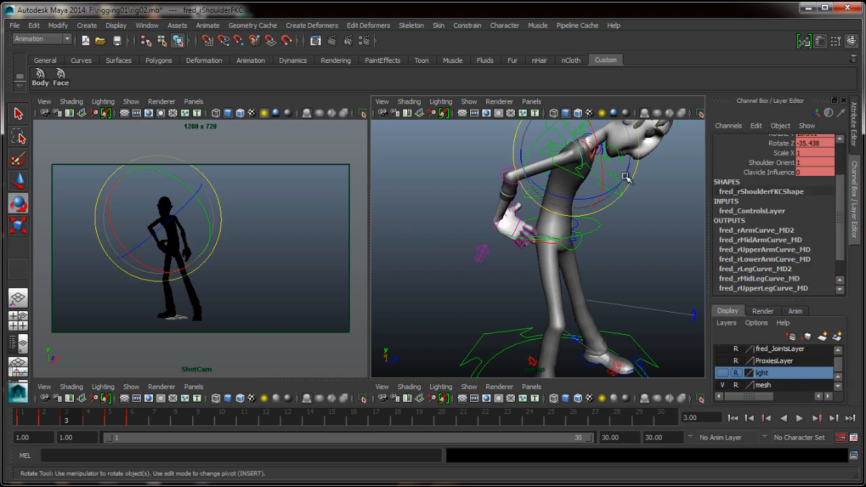
left_click_drag(611, 174, 404, 235)
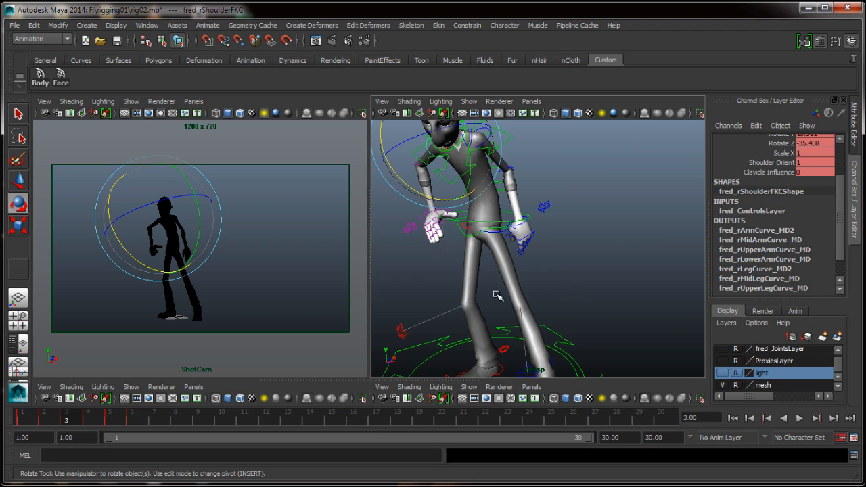
left_click_drag(497, 296, 516, 260, "alt")
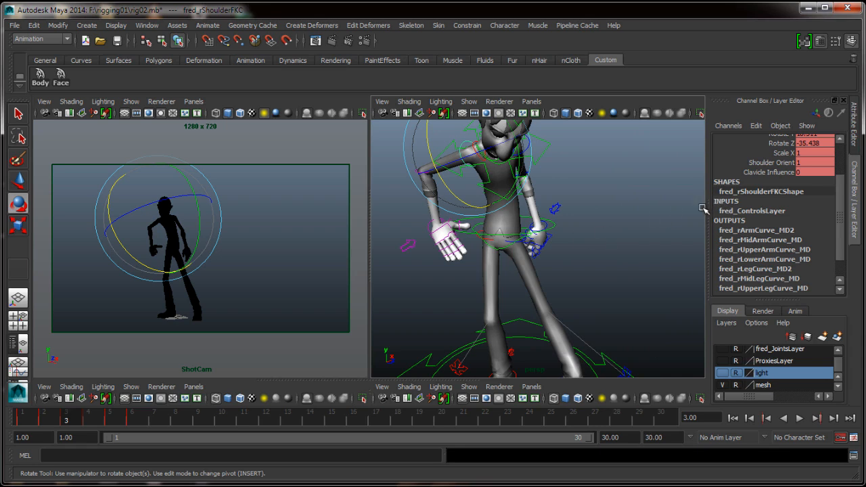
Step: Relax the right thumb on frame 3 through the right arm switch control, with Thumb Curl 1 at 1.4 and Thumb Curl 3 at -1.9
left_click(407, 244)
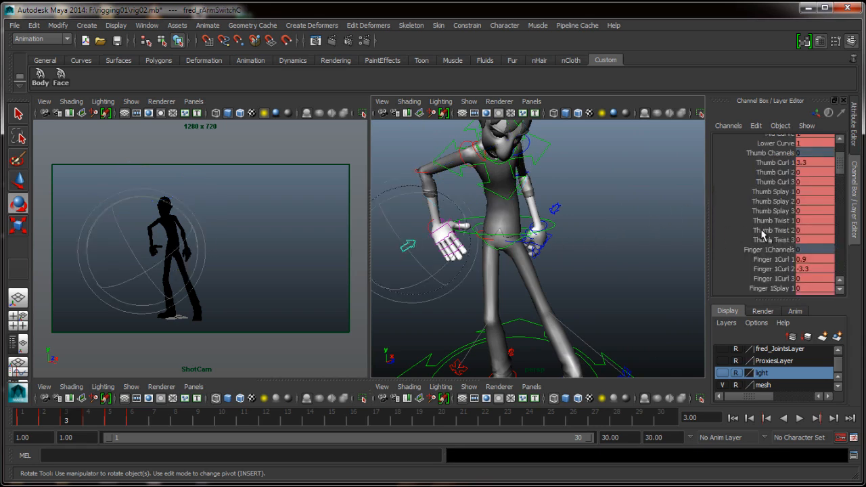
left_click(777, 163)
middle_click_drag(649, 230, 641, 223)
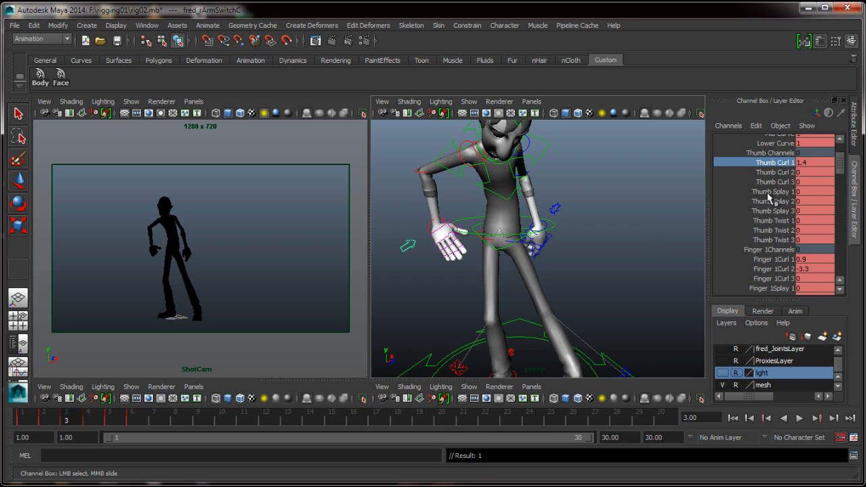
left_click(783, 183)
middle_click_drag(657, 233, 649, 231)
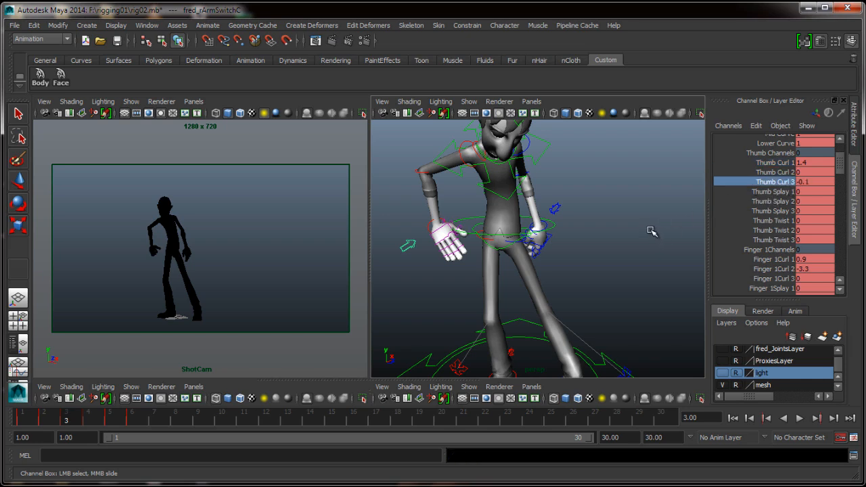
Step: Step back and forth through frames 1 to 5 to examine how the right arm and hands flow between the key poses
left_click_drag(605, 268, 610, 251, "alt")
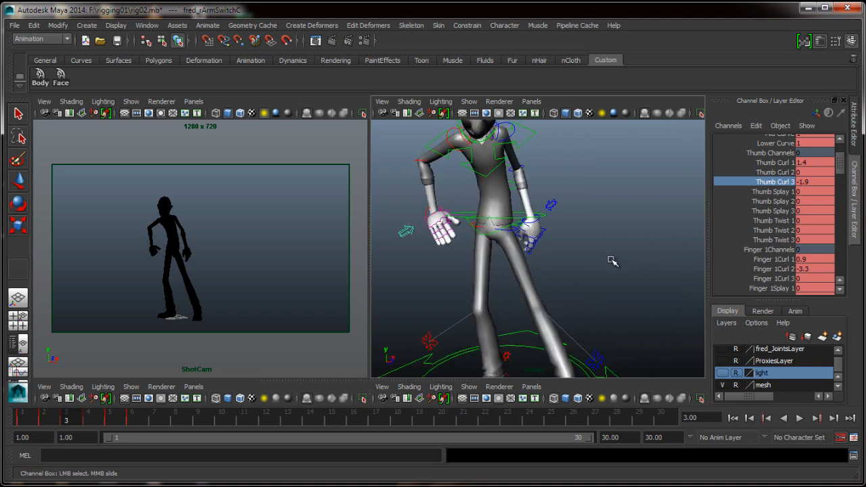
key("comma")
key("period")
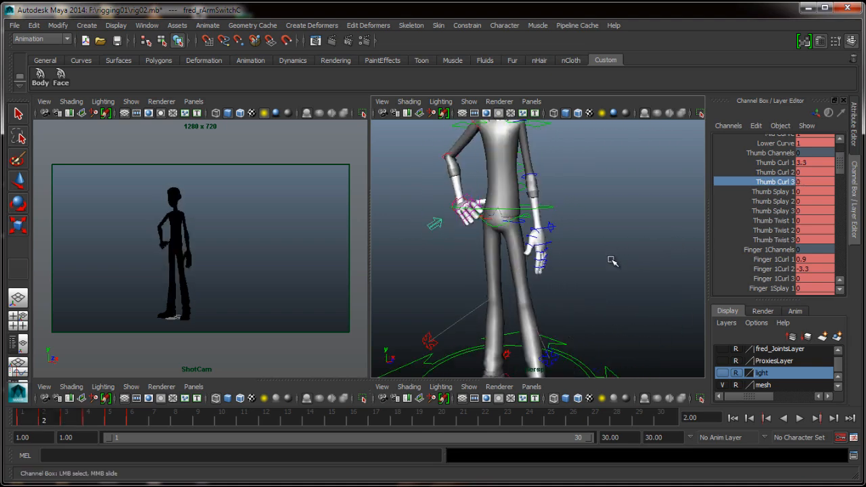
key("period")
key("period")
key("comma")
key("comma")
key("comma")
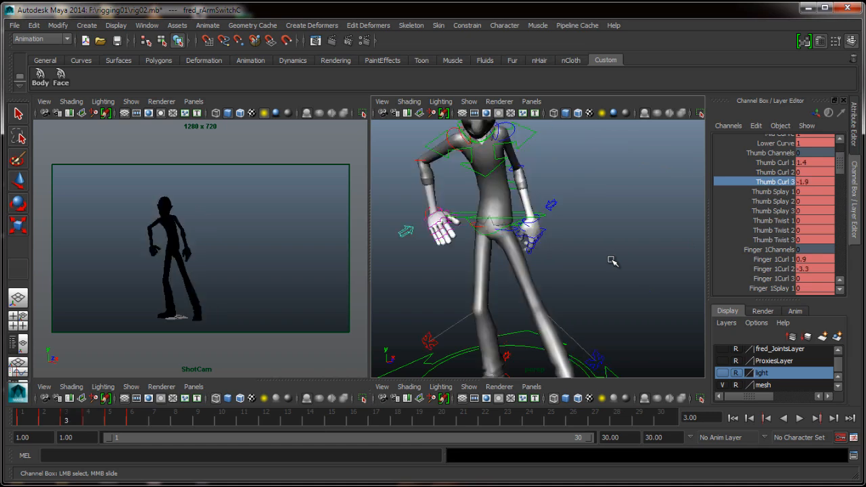
key("period")
key("period")
key("period")
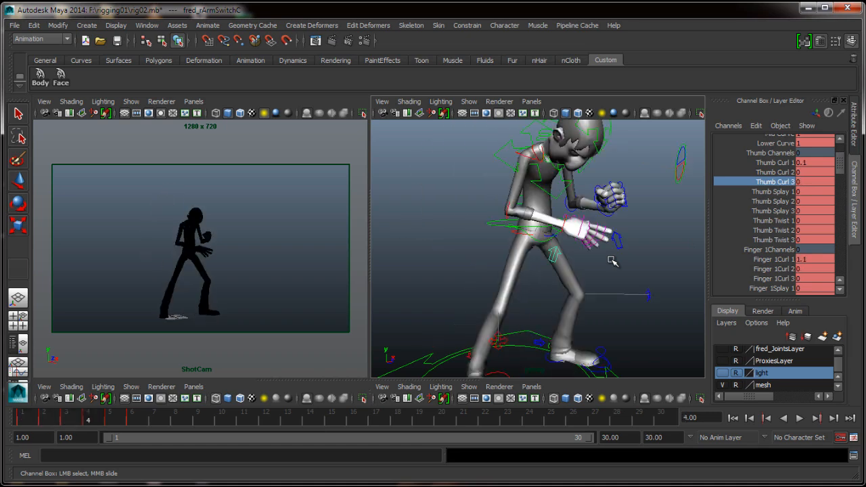
key("comma")
key("comma")
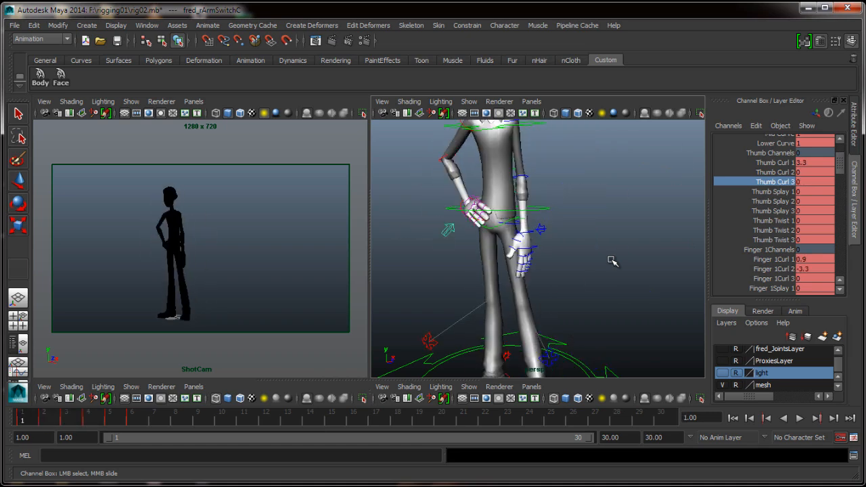
key("period")
key("period")
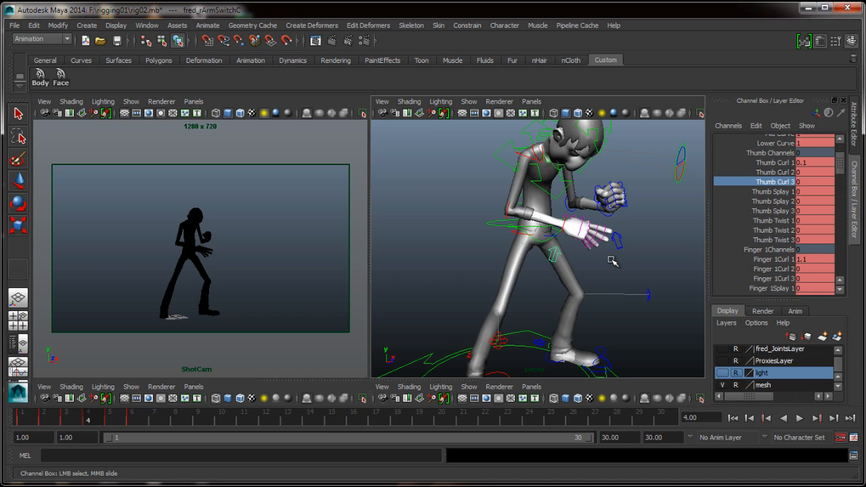
key("period")
key("period")
key("comma")
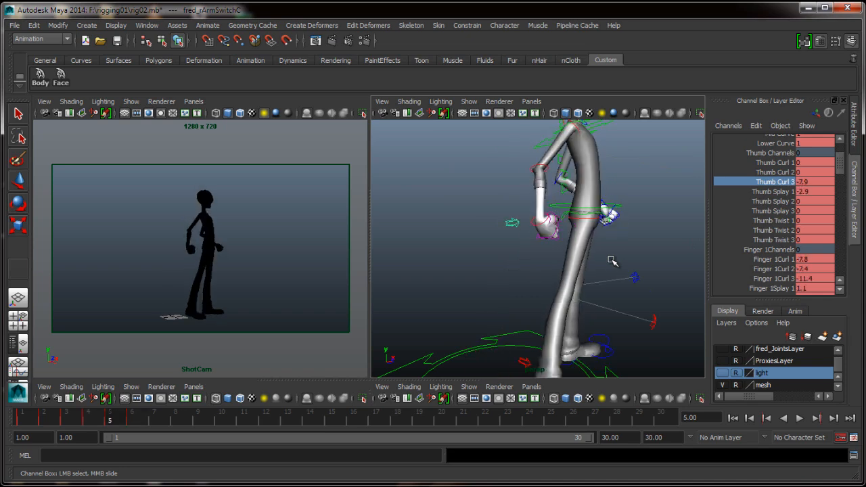
key("comma")
key("comma")
key("comma")
key("comma")
key("comma")
key("period")
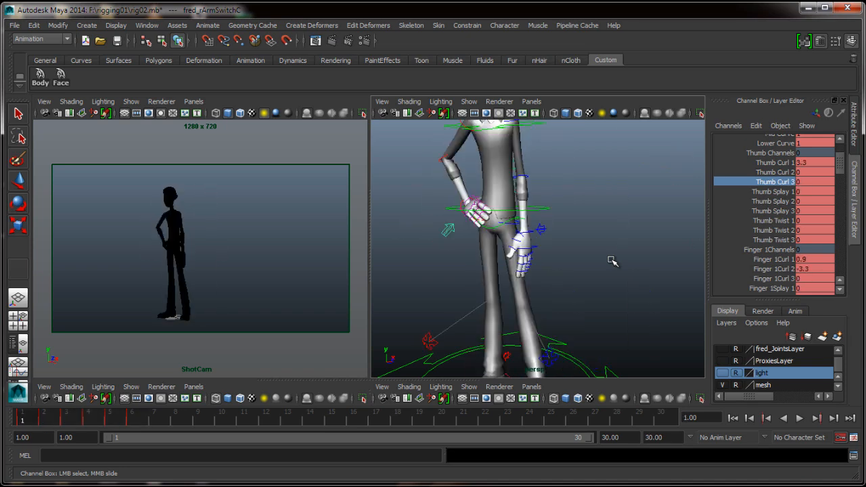
Step: Step repeatedly through the key poses on frames 1 to 5 to review the whole motion in silhouette
key("period")
key("period")
key("period")
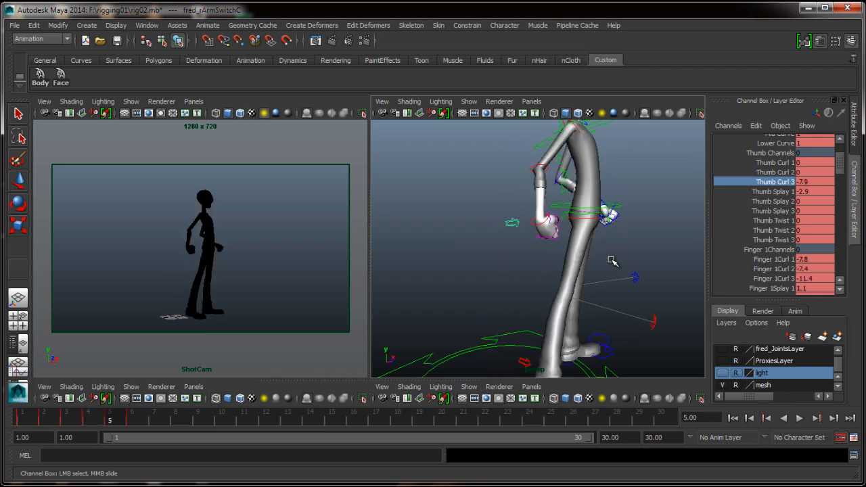
key("comma")
key("comma")
key("comma")
key("comma")
key("comma")
key("period")
key("period")
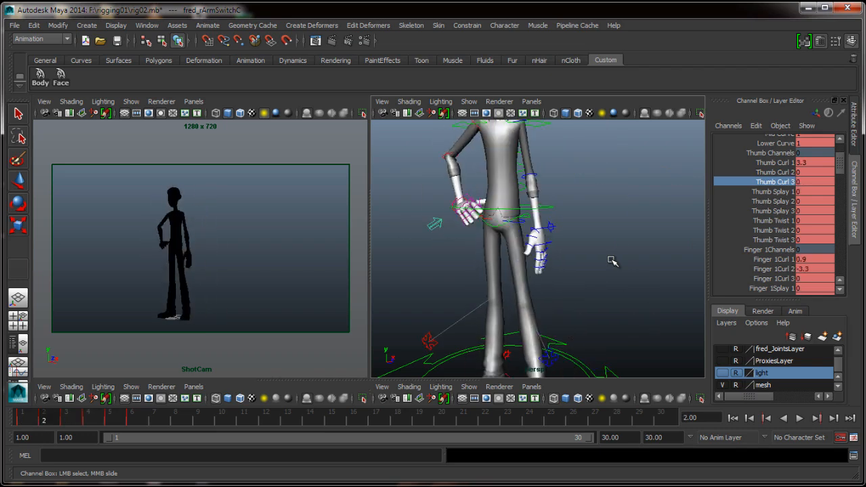
key("period")
key("comma")
key("comma")
key("comma")
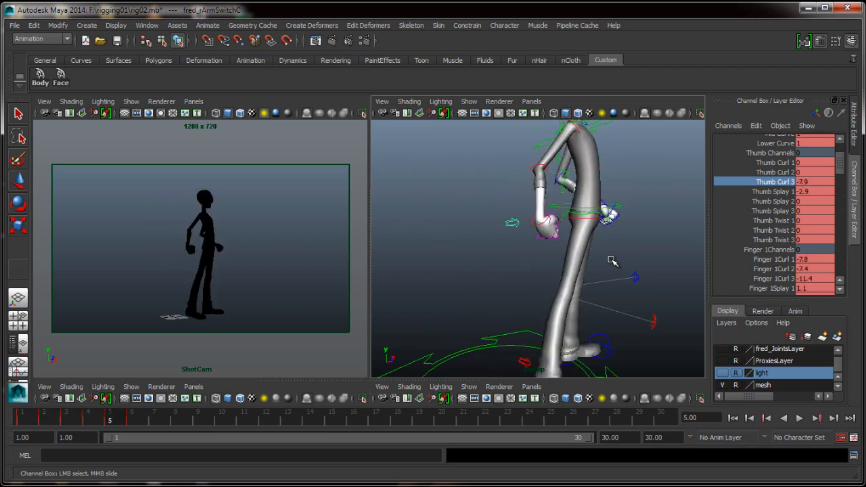
key("period")
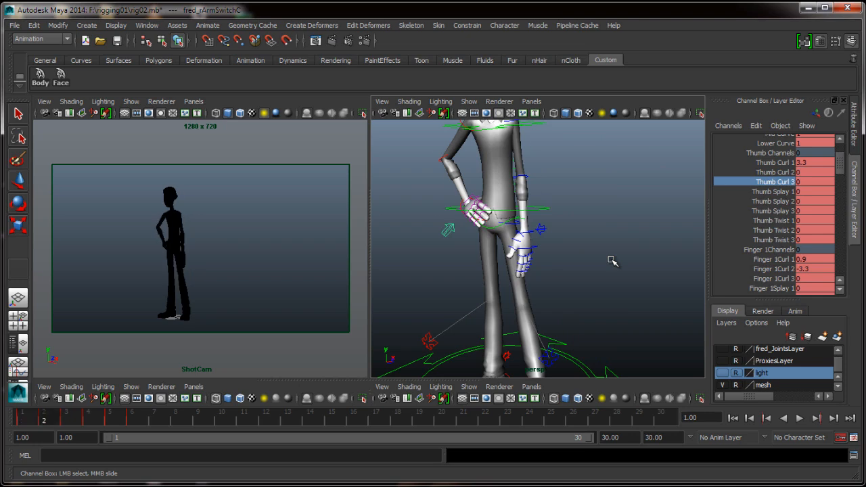
key("period")
key("period")
key("period")
key("period")
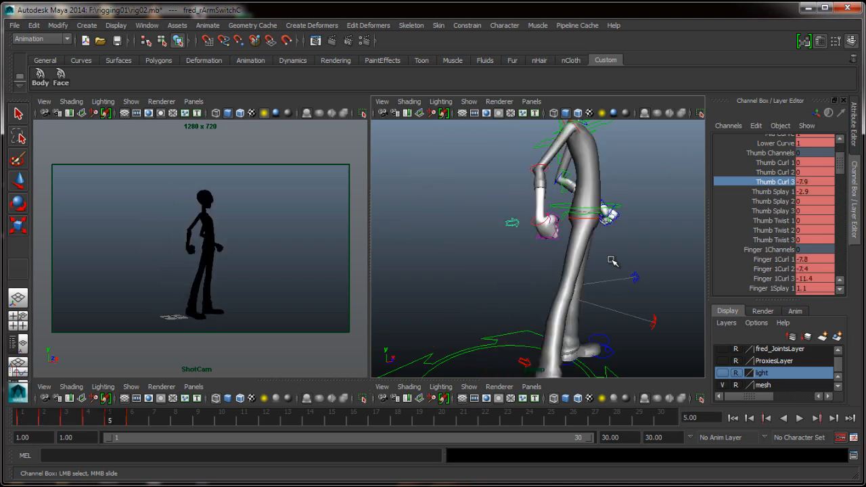
Step: Flip between the frame 4 crouch and the frame 5 standing pose to examine the transition between them
key("comma")
key("period")
key("comma")
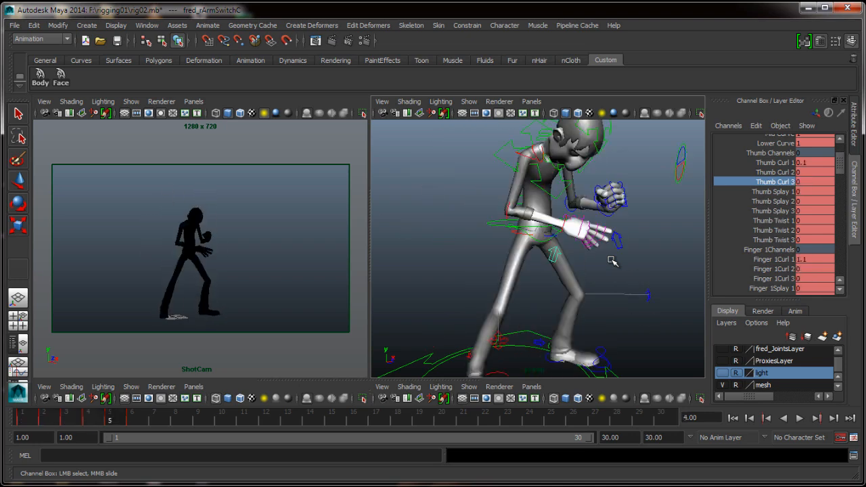
key("period")
key("comma")
key("period")
key("comma")
key("period")
key("period")
key("comma")
key("comma")
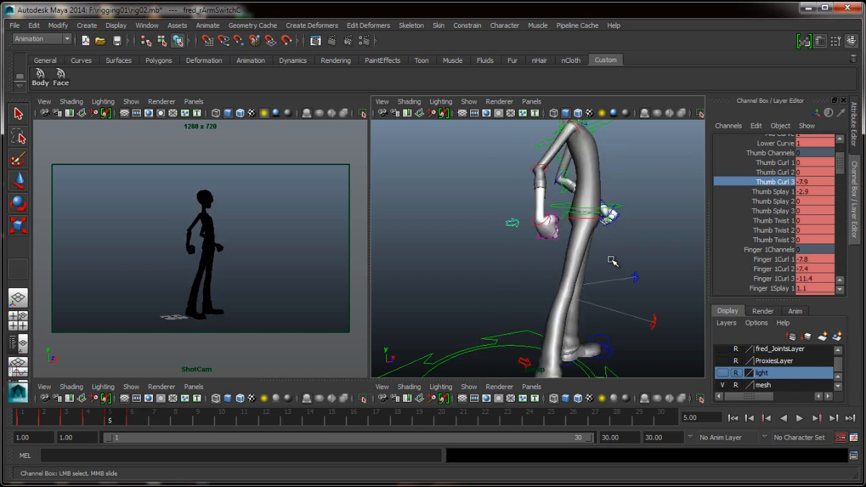
Step: Try to shift the right arm switch control's keys on frames 5 and 6 one frame later, and check frame 4
left_click(112, 421)
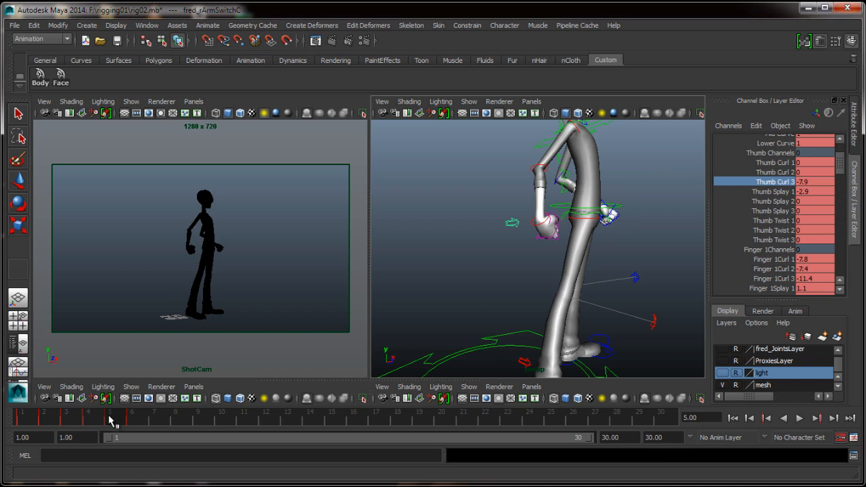
left_click(109, 420, "shift")
left_click(131, 422, "shift")
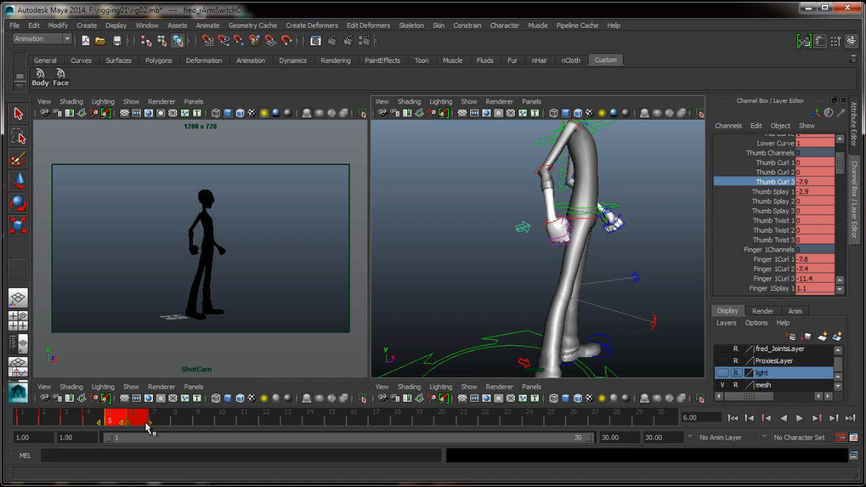
left_click_drag(146, 425, 158, 426)
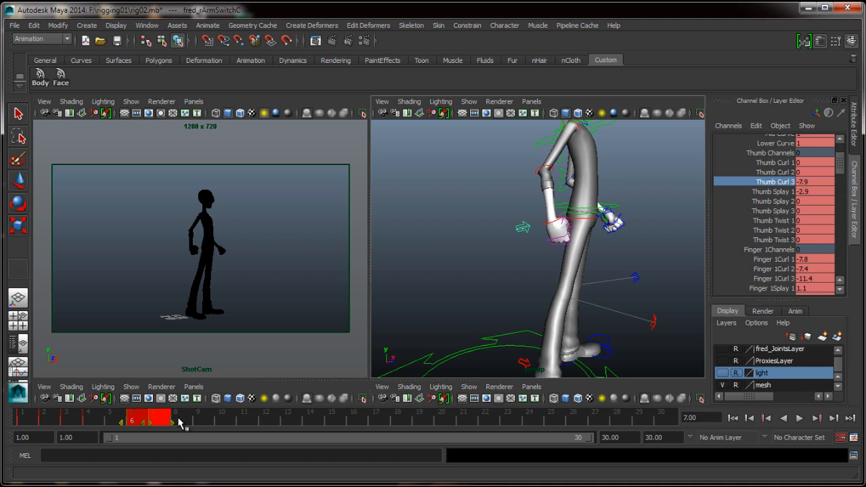
left_click_drag(70, 424, 98, 429)
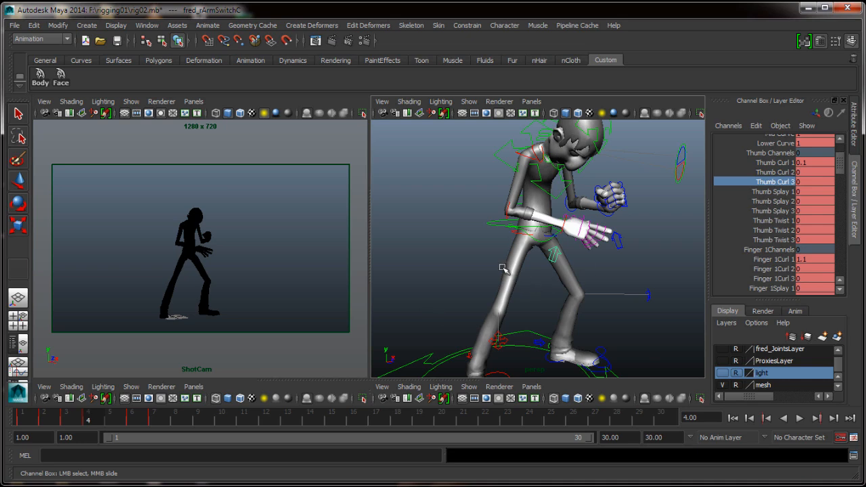
Step: Undo the key shift made on the right arm switch control alone
right_click_drag(549, 299, 483, 299, "alt")
left_click_drag(545, 302, 518, 309, "alt")
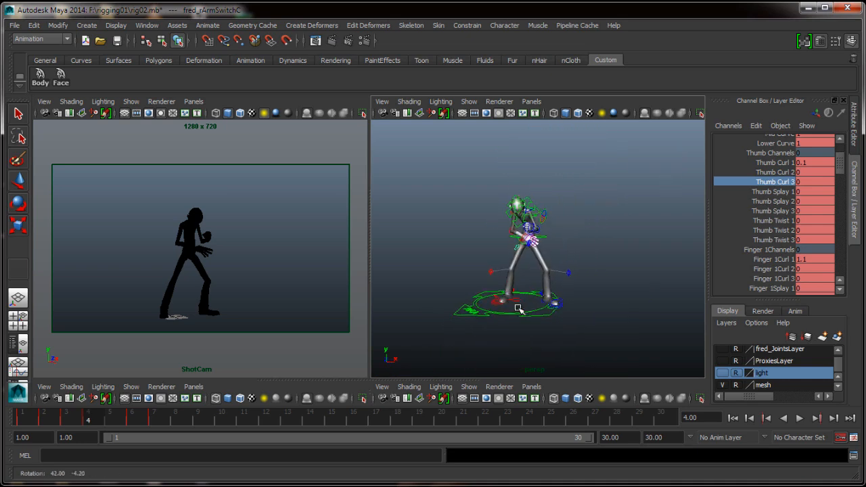
right_click_drag(518, 309, 573, 278, "alt")
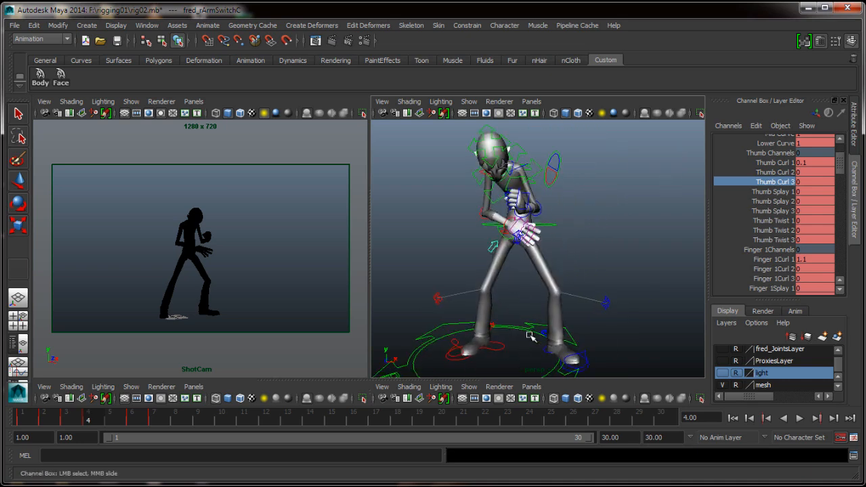
key("ctrl+z")
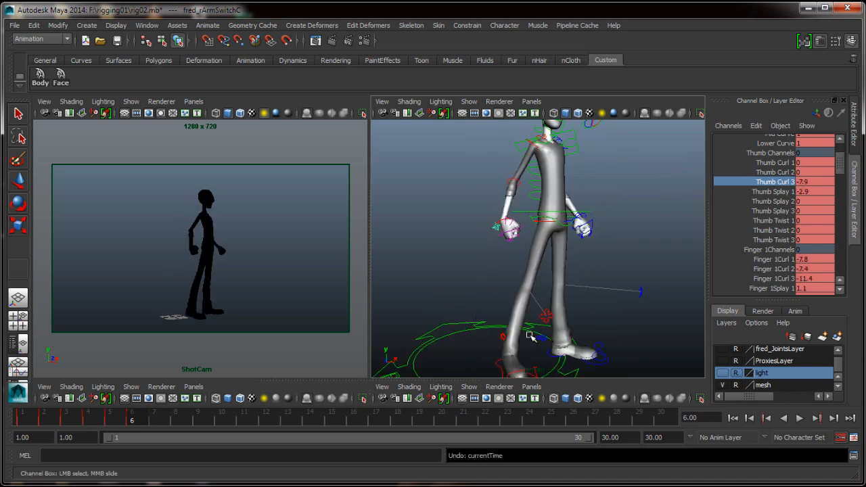
key("ctrl+z")
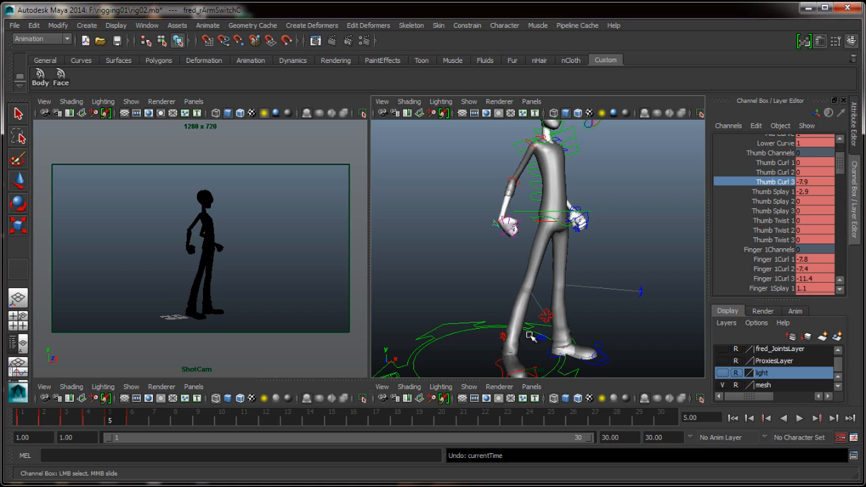
Step: Select all of the character's body controls and set a key on them at frame 3
left_click(40, 74)
left_click(54, 419)
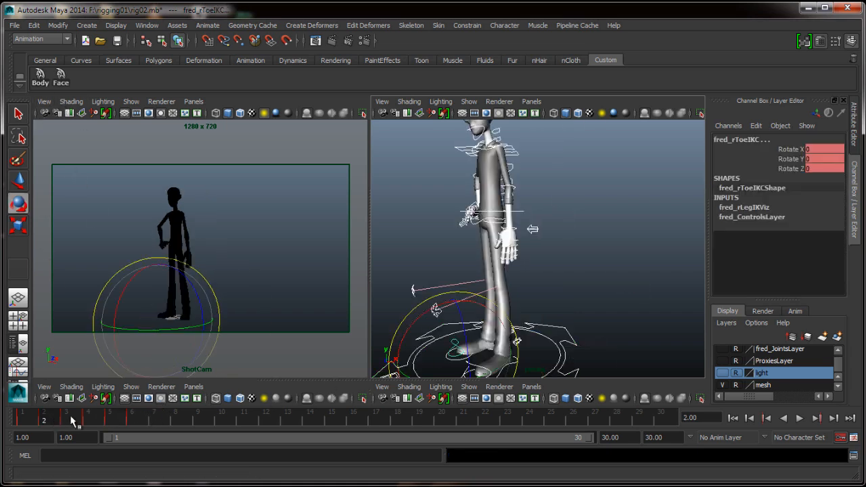
left_click(73, 420)
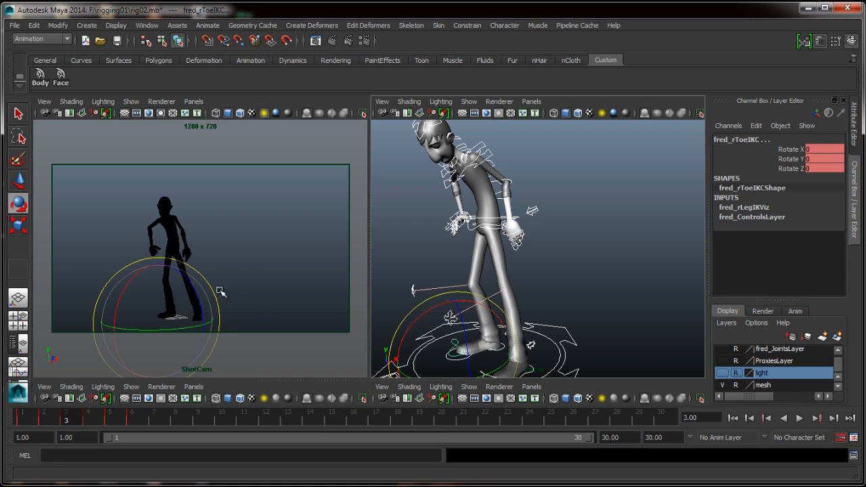
key("s")
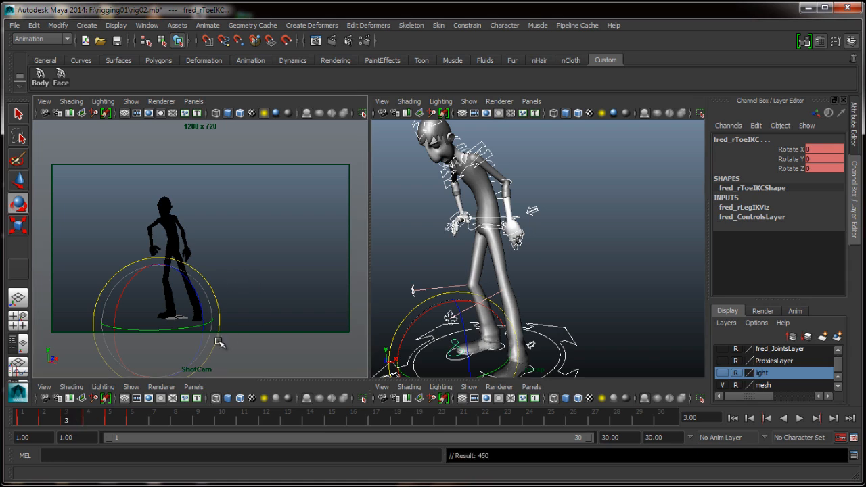
Step: Shift all body control keys on frames 5 and 6 one frame later, to frames 6 and 7
left_click(110, 420, "shift")
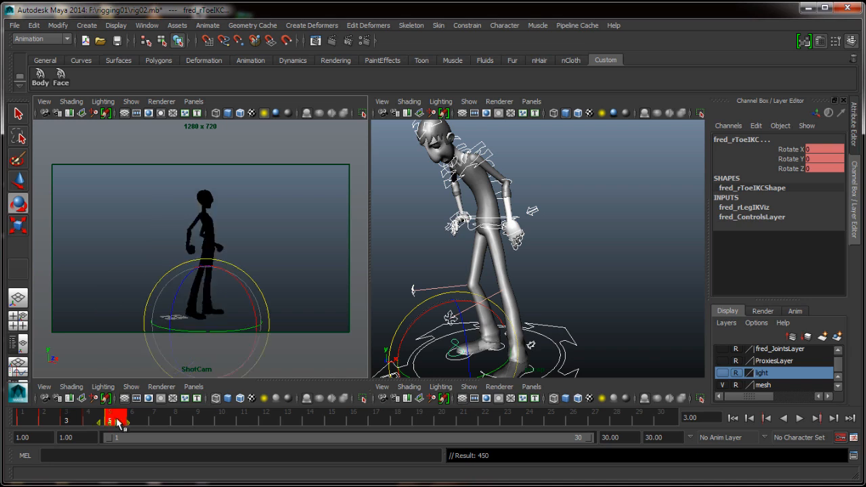
left_click_drag(118, 422, 175, 423)
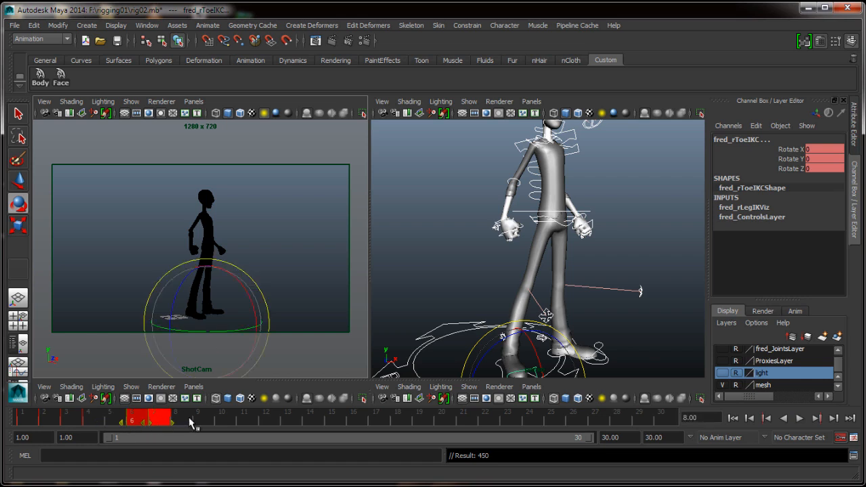
left_click(203, 420)
key("alt+v")
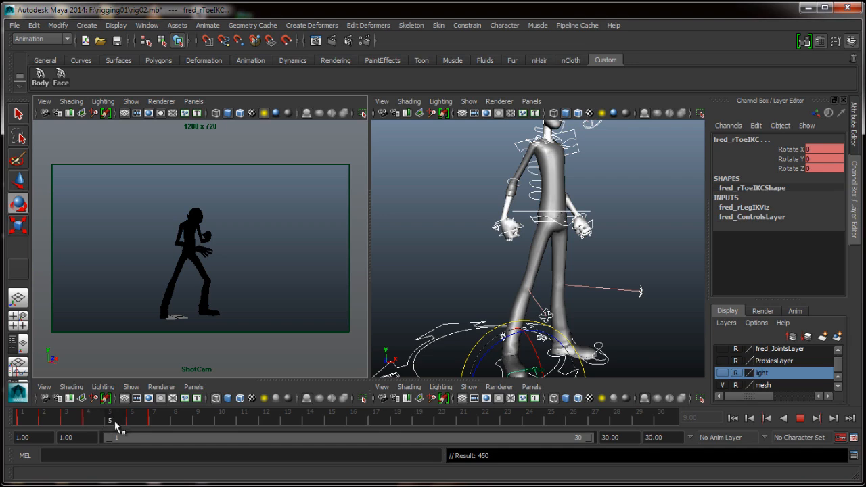
Step: Examine the stepped curves of the body controls around frame 4 in the Graph Editor, then minimize it
left_click(95, 420)
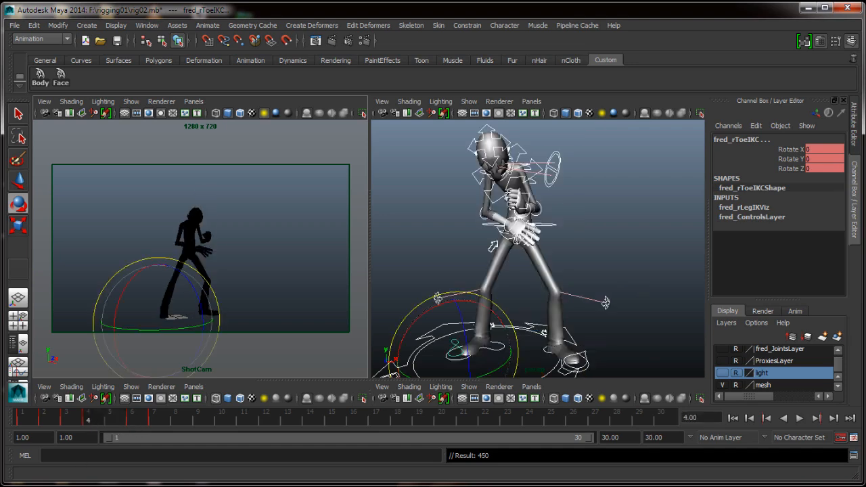
left_click(94, 486)
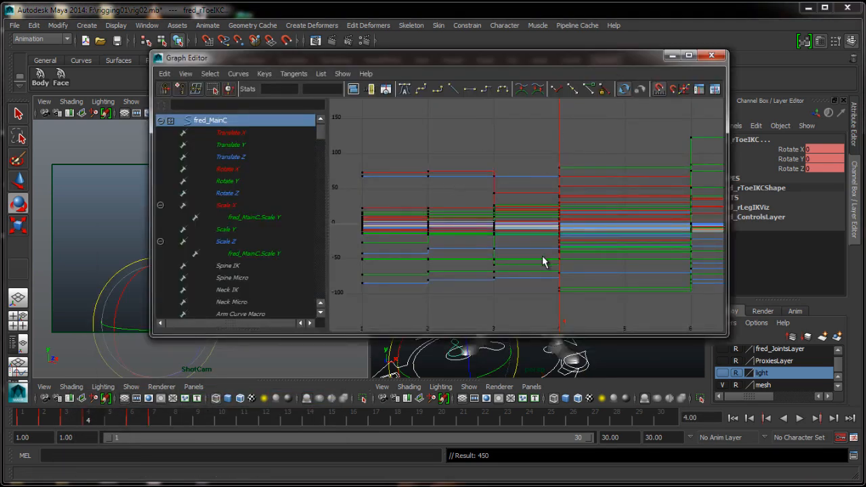
right_click_drag(546, 267, 575, 282, "alt")
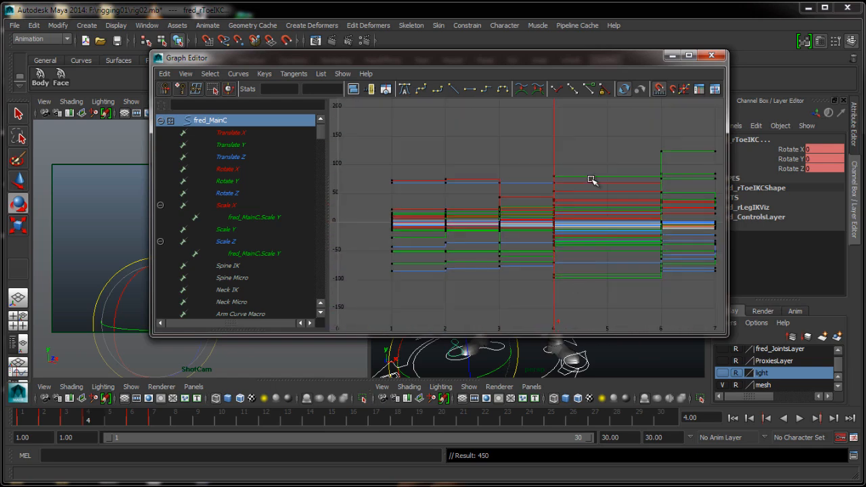
left_click(670, 56)
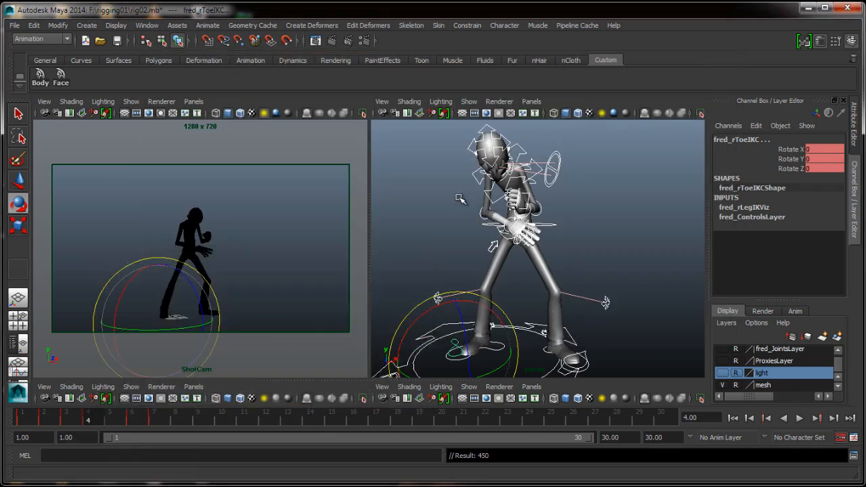
Step: Go to the empty frame 5 and compare the held crouch with the standing pose on frame 6
left_click_drag(663, 278, 725, 264, "alt")
middle_click_drag(619, 254, 570, 251, "alt")
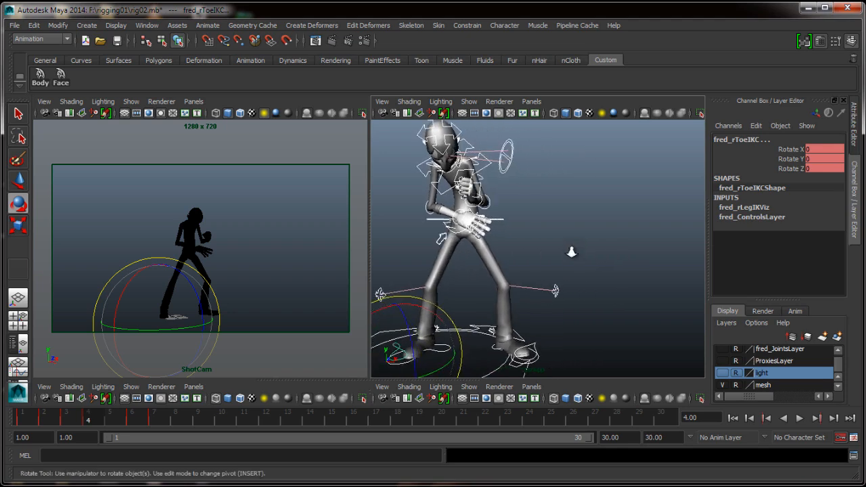
right_click_drag(570, 252, 556, 262, "alt")
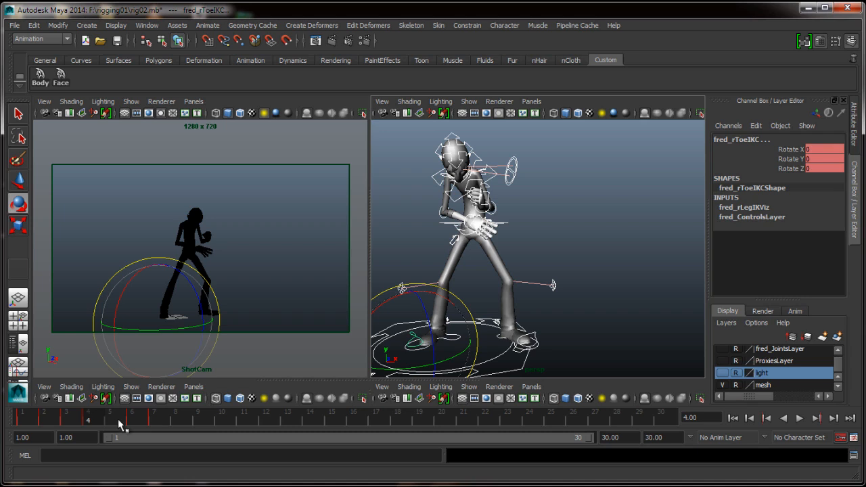
left_click_drag(132, 421, 103, 419)
left_click_drag(599, 279, 593, 275, "alt")
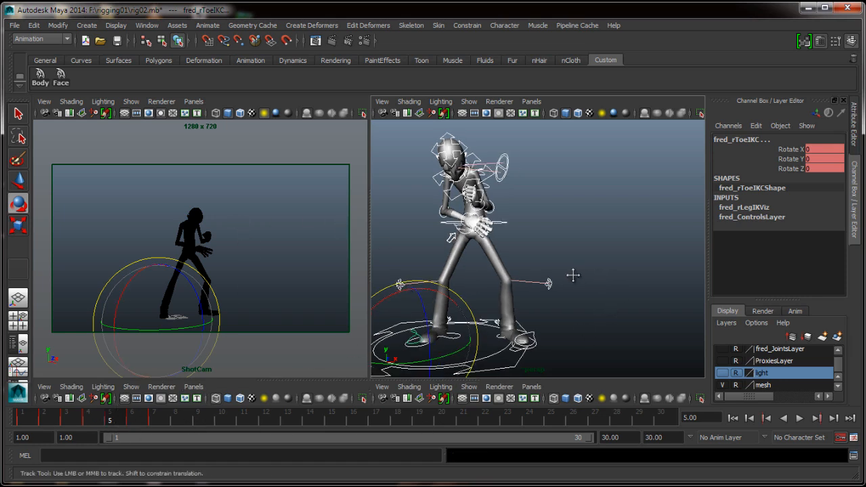
key("alt+period")
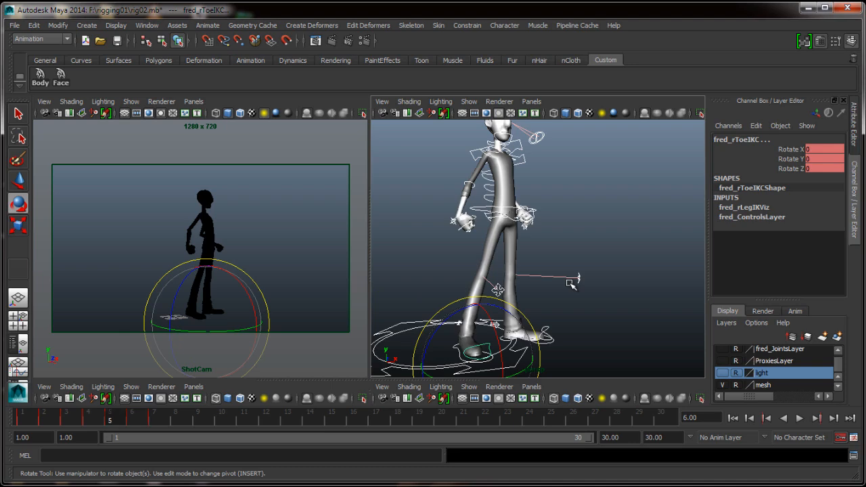
Step: Compare the character's poses across frames 4, 5 and 6 by stepping back and forth
key("alt+comma")
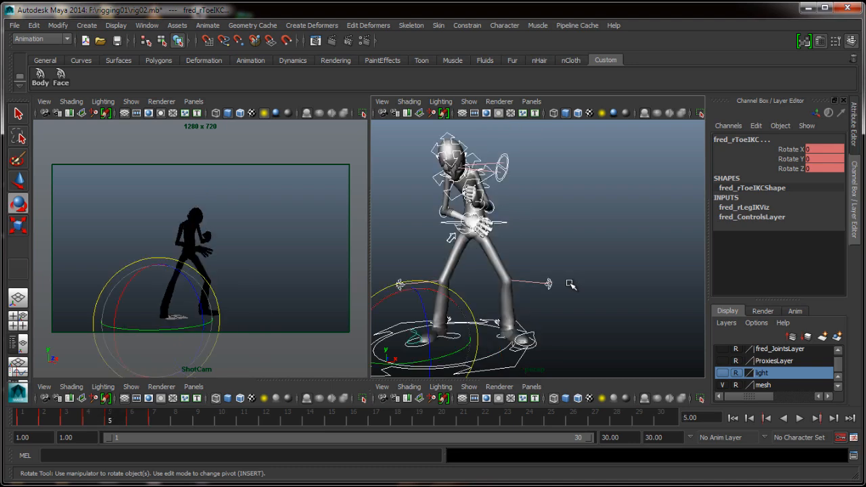
key("alt+period")
key("alt+comma")
key("alt+period")
key("alt+comma")
key("alt+period")
key("alt+comma")
key("alt+comma")
key("alt+period")
key("alt+comma")
key("alt+comma")
key("alt+period")
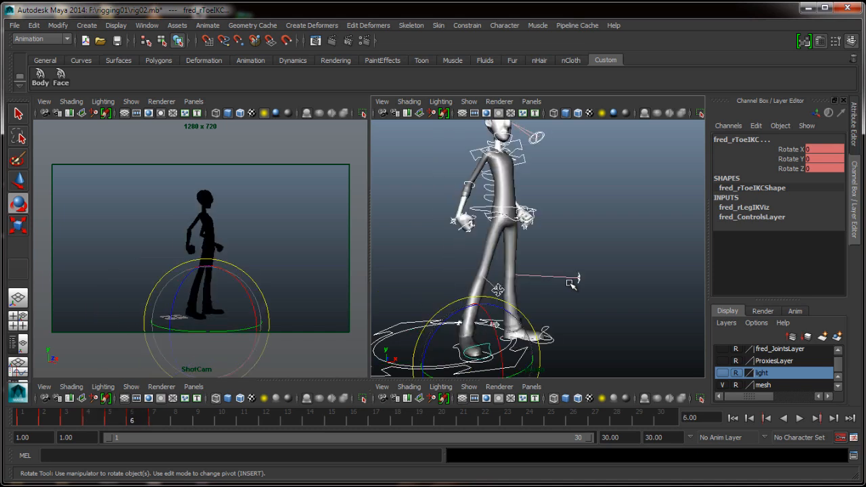
Step: At frame 5, rotate the root control to a Rotate Y of about 60.3 and compare it with the neighbouring frames
key("alt+comma")
left_click(506, 223)
left_click_drag(545, 244, 530, 261, "alt")
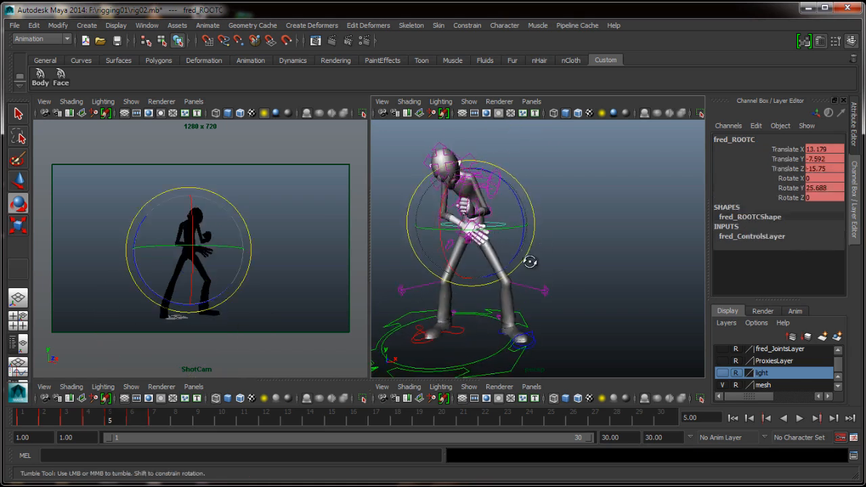
left_click_drag(507, 231, 510, 255)
key("period")
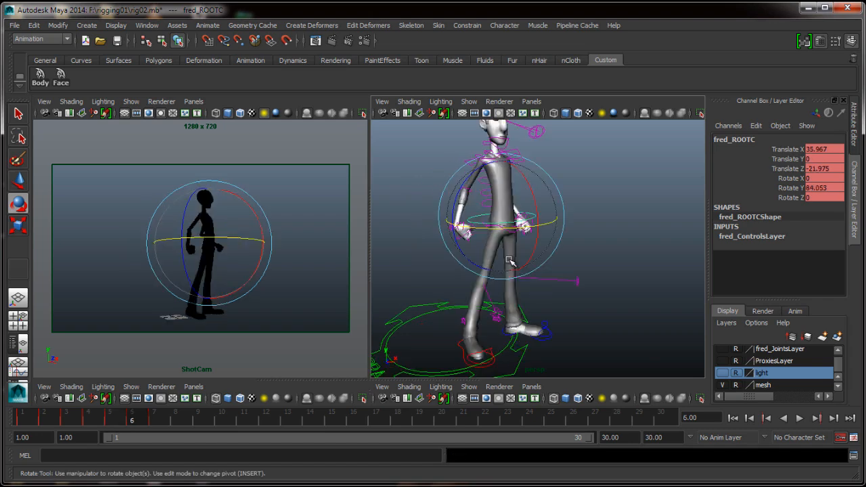
key("comma")
key("comma")
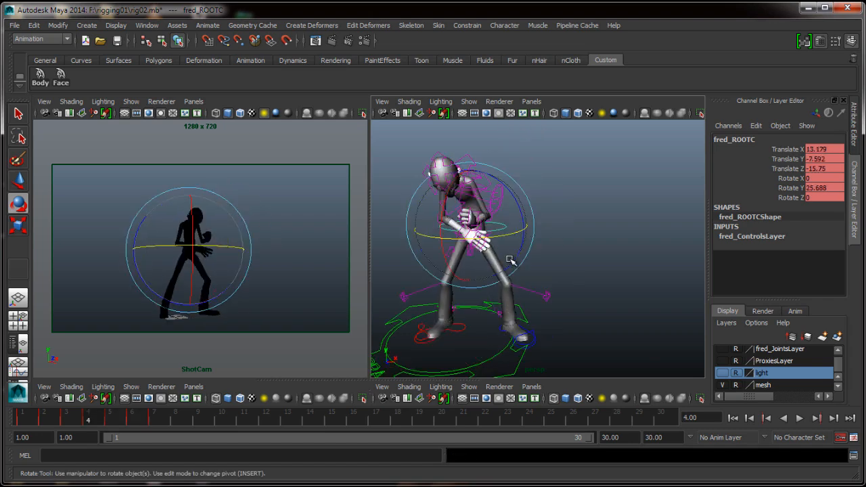
key("period")
key("period")
key("comma")
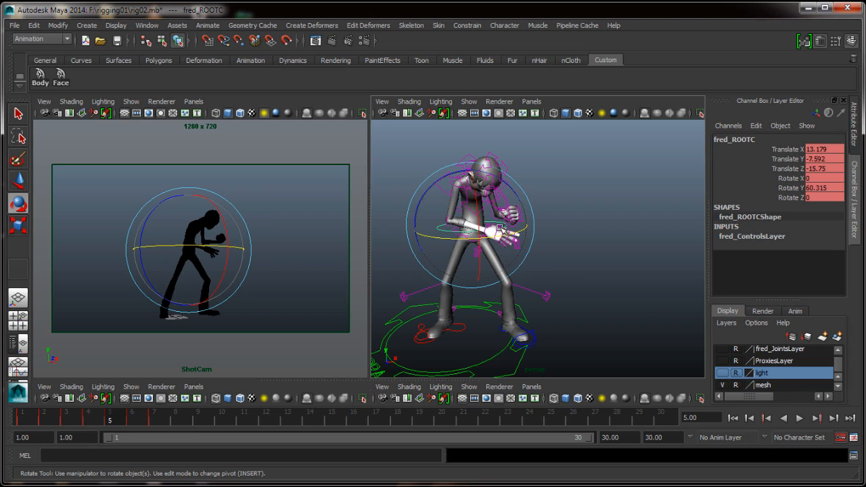
Step: Refine the root control's Rotate Y to about 55.5, key it at frame 5 and check it against frame 6
left_click_drag(497, 234, 492, 237)
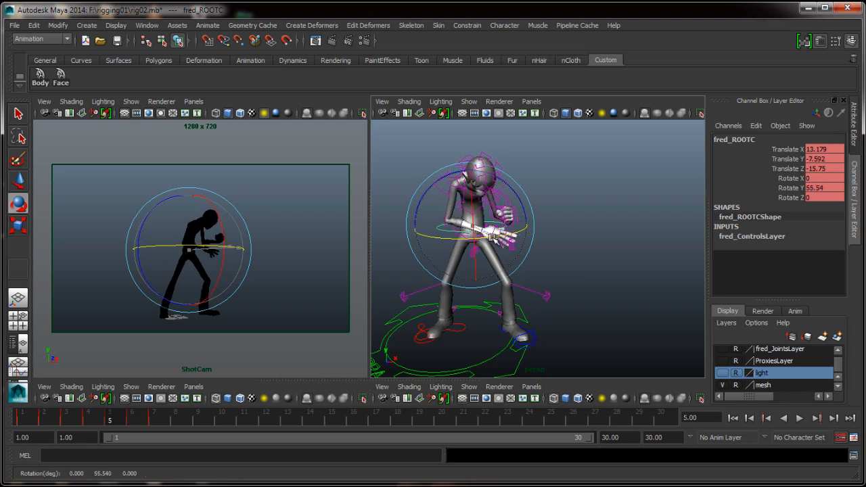
key("s")
key("period")
key("comma")
key("period")
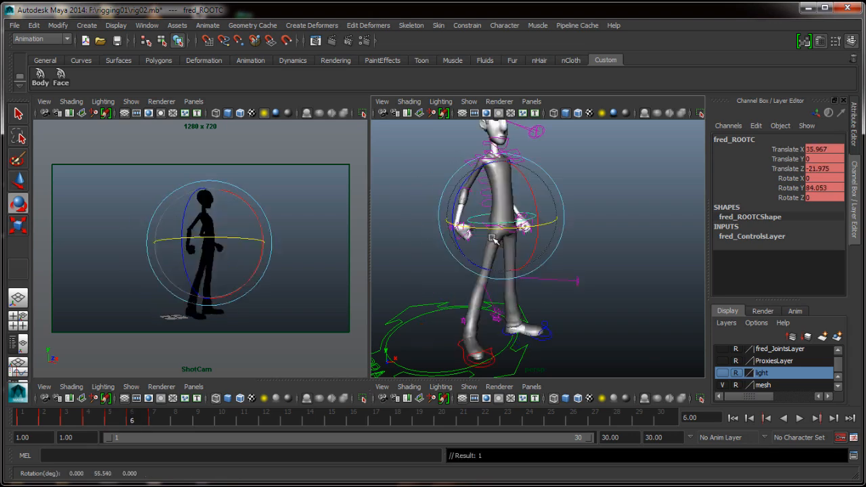
key("comma")
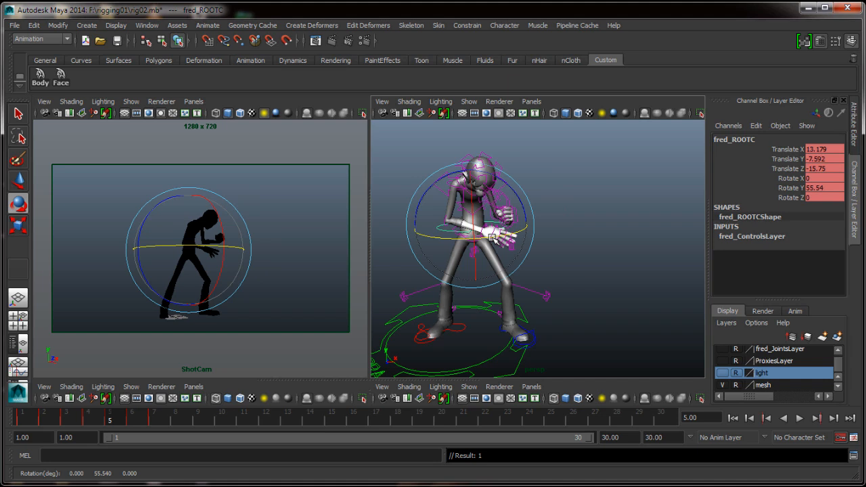
key("period")
key("comma")
Step: Try to move the root control along X with the Move tool, and undo the move
key("w")
left_click_drag(548, 256, 568, 247, "alt")
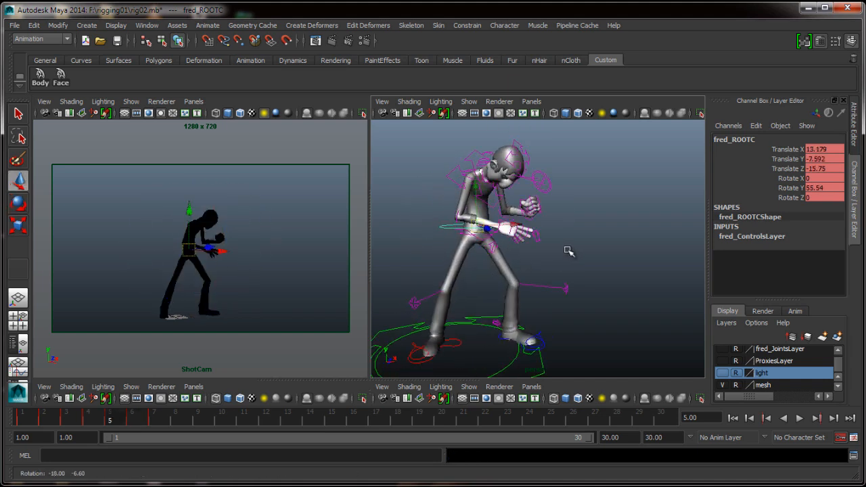
left_click_drag(518, 225, 519, 273)
key("ctrl+z")
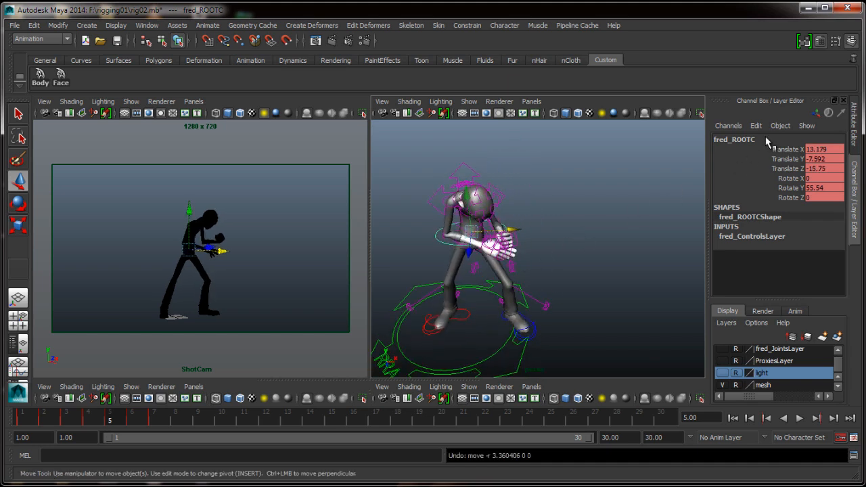
Step: Shift the root control forward at frame 5 to a Translate X of about 22.98
left_click(780, 149)
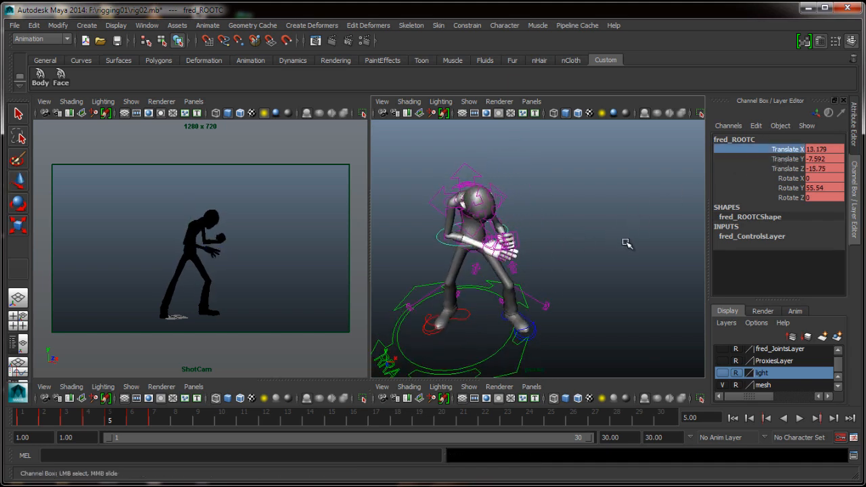
middle_click_drag(631, 245, 673, 280)
left_click_drag(603, 296, 646, 276, "alt")
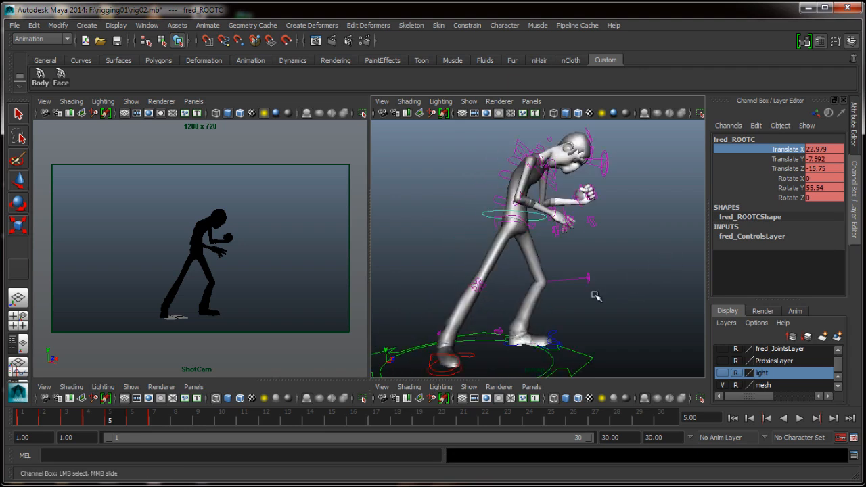
Step: Select the right foot IK control and adjust its Ball Swivel to -7.8 at frame 5
middle_click_drag(595, 295, 607, 251, "alt")
left_click(476, 308)
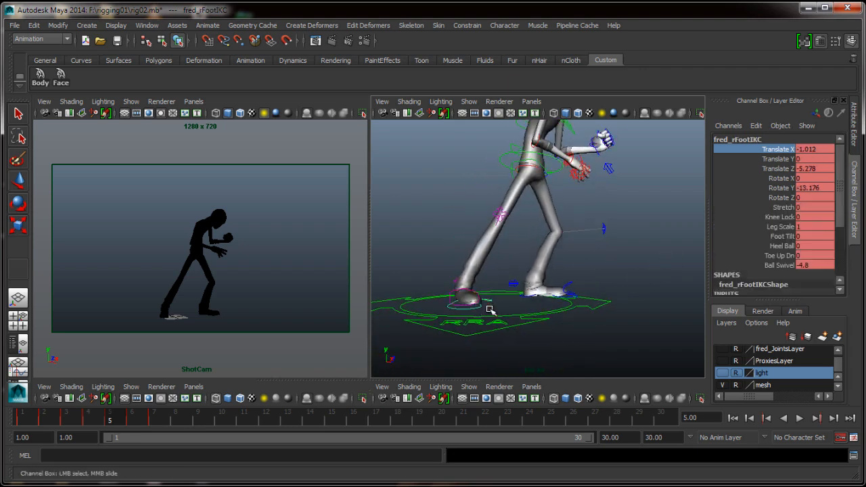
left_click(783, 265)
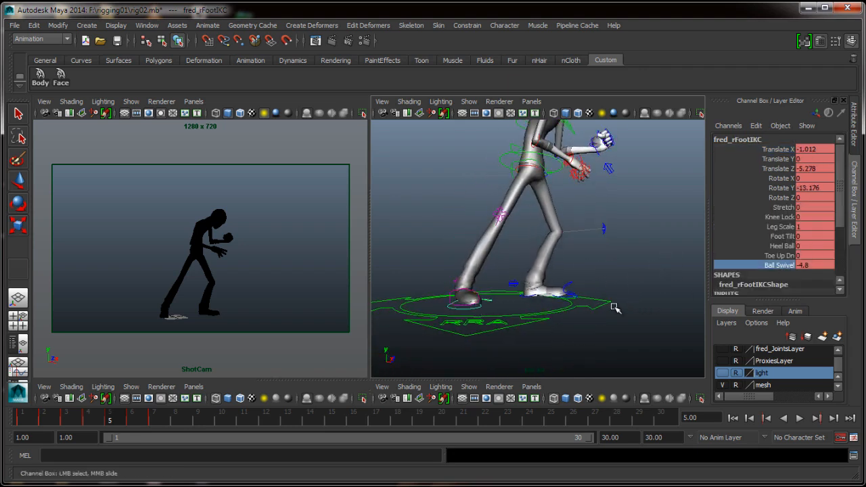
middle_click_drag(614, 309, 595, 315)
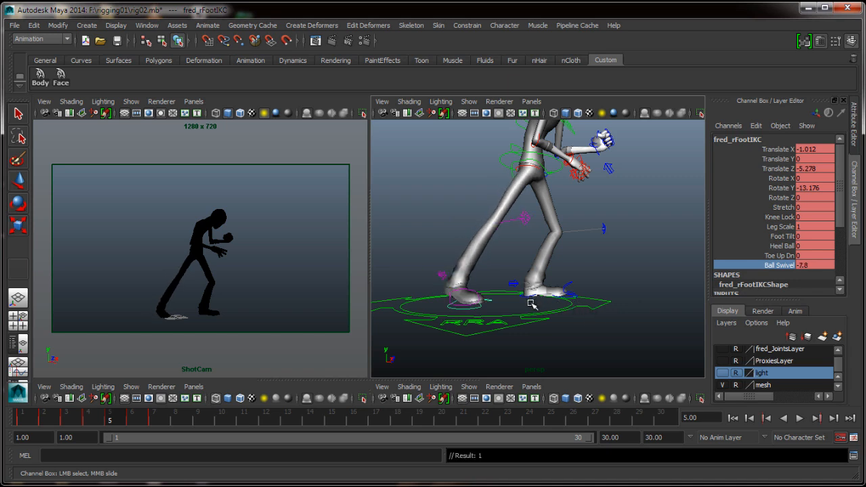
Step: Compare the right foot's placement across frames 4, 5 and 6
key("alt+period")
key("alt+comma")
key("alt+period")
key("alt+comma")
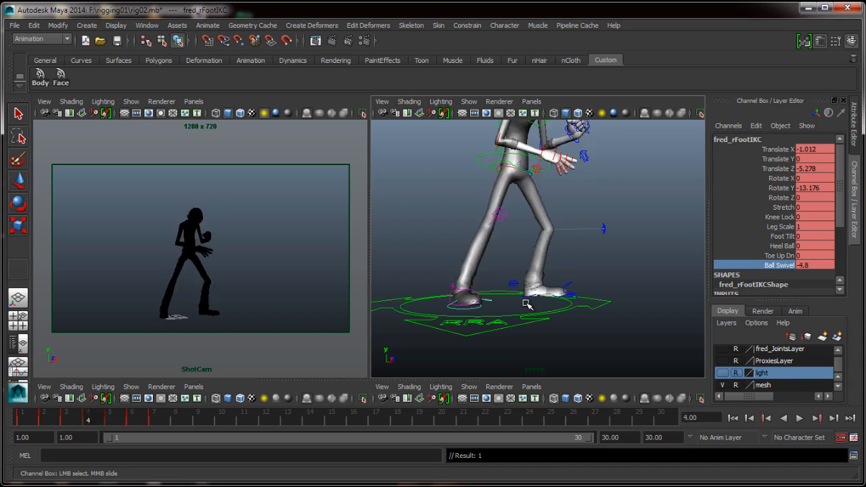
key("alt+period")
key("alt+period")
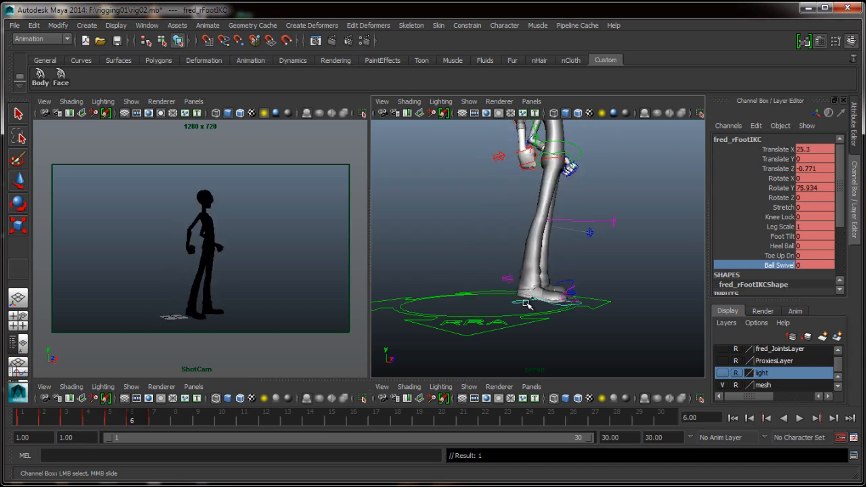
key("alt+comma")
key("alt+period")
key("alt+comma")
key("alt+comma")
Step: At frame 5, set the right foot control's Ball Swivel to 0 and its Rotate Y to about 49.85
left_click(815, 265)
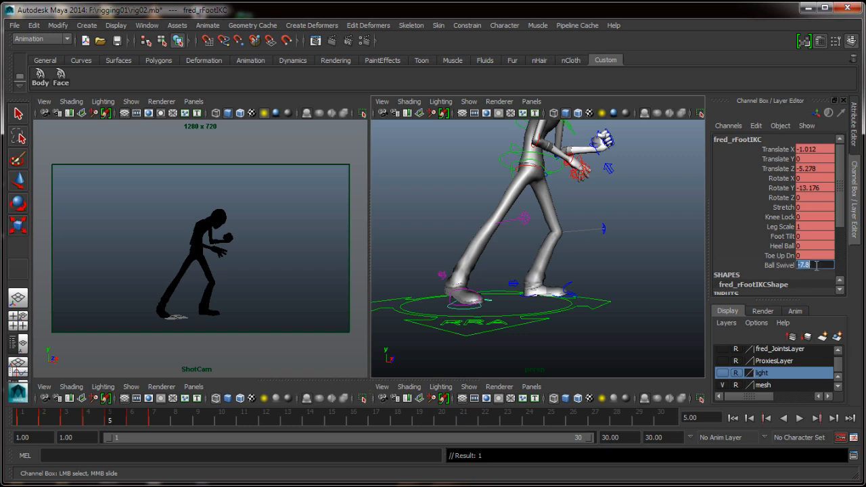
type("0")
key("Return")
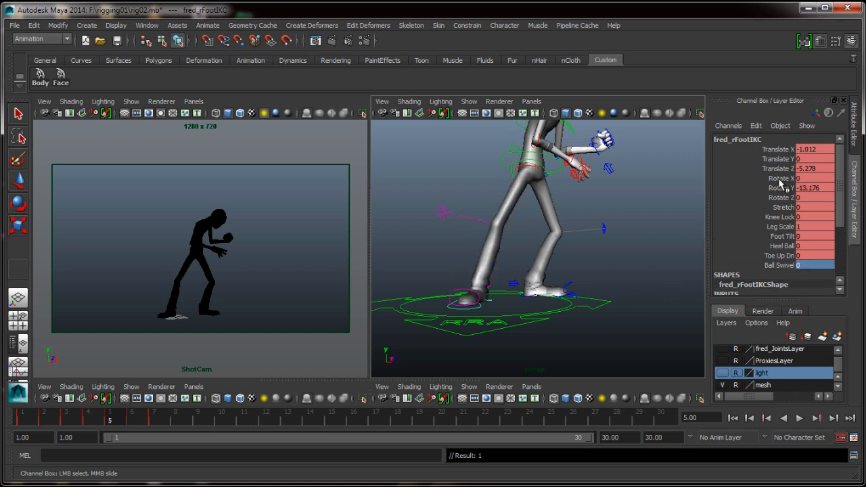
left_click(779, 188)
middle_click_drag(640, 274, 677, 285)
key("w")
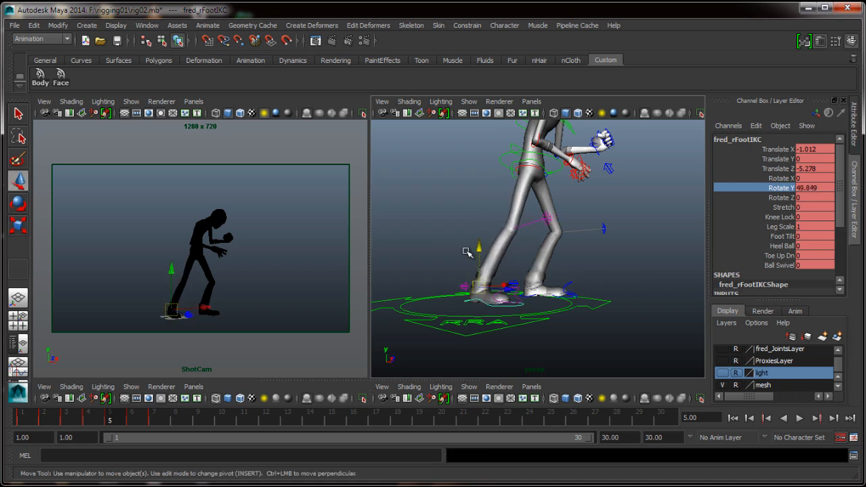
Step: Lift the right foot control to a Translate Y of 10.9 and move it forward to a Translate X of about 7.79
left_click(784, 159)
middle_click_drag(631, 276, 648, 217)
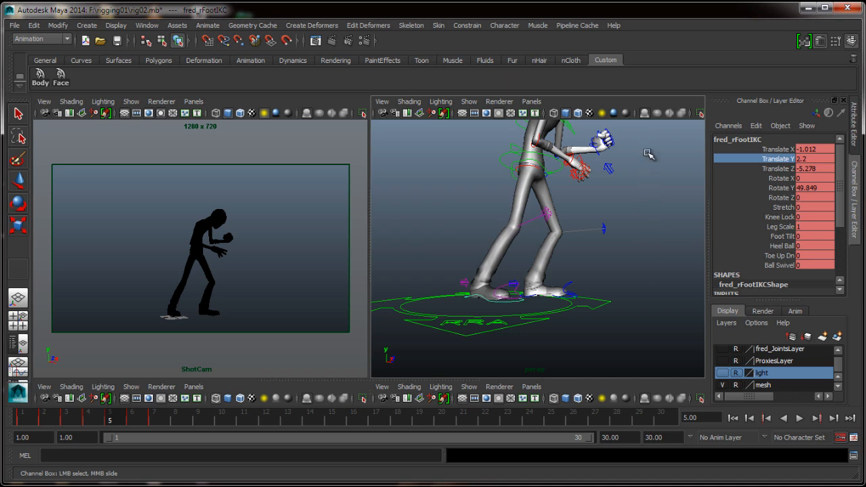
middle_click_drag(647, 268, 698, 257)
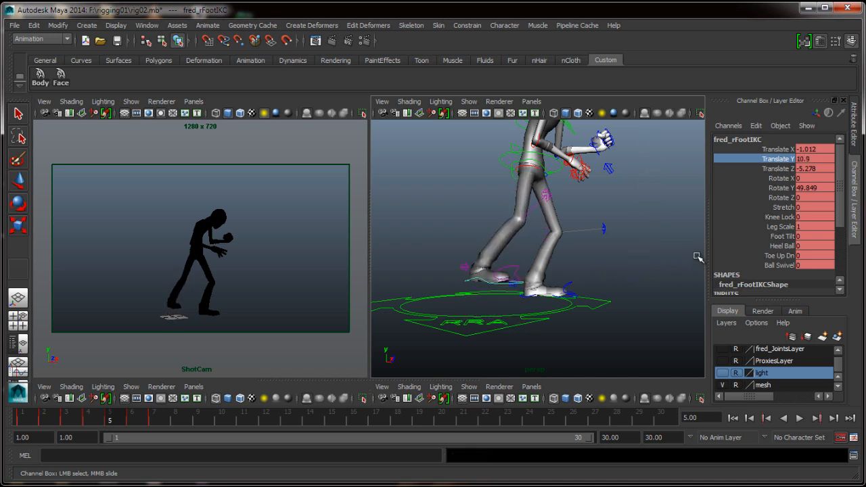
left_click(774, 149)
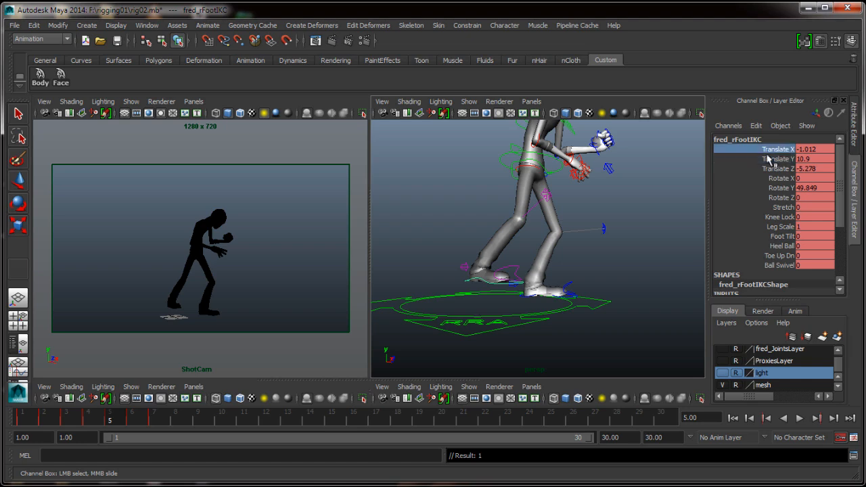
middle_click_drag(647, 244, 701, 249)
Step: Shift the root control over the left foot to a Translate Z of -27.85 at frame 5 and compare with frame 4
left_click_drag(599, 288, 547, 315, "alt")
right_click_drag(547, 316, 521, 315, "alt")
middle_click_drag(521, 315, 545, 330, "alt")
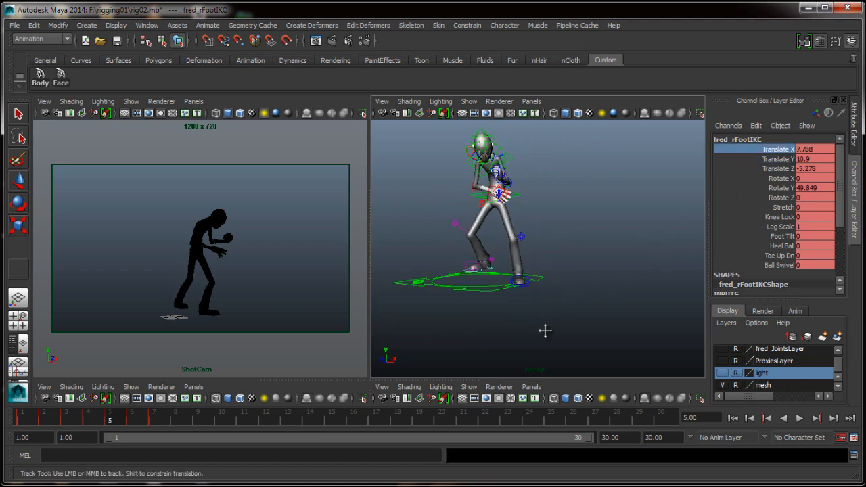
right_click_drag(544, 330, 586, 344, "alt")
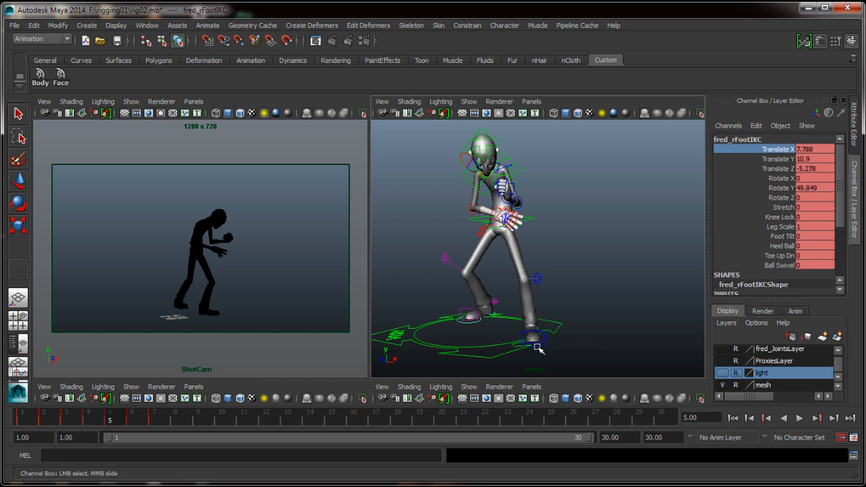
left_click(532, 222)
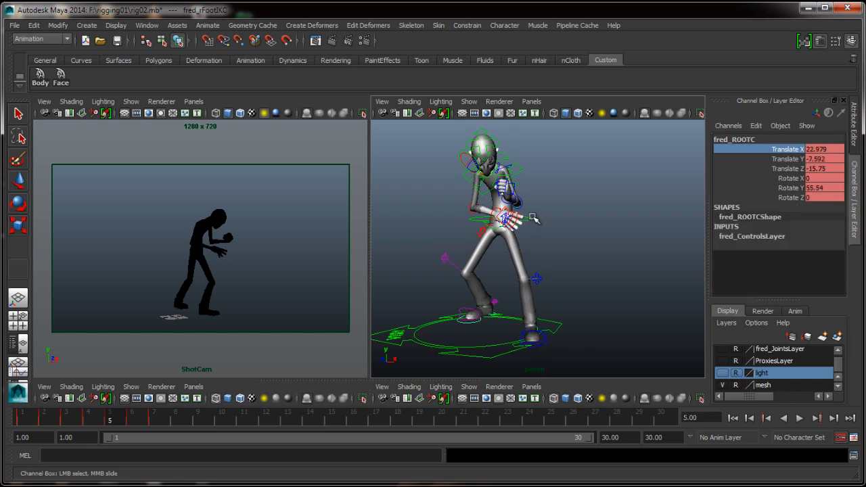
left_click(781, 168)
middle_click_drag(645, 249, 570, 248)
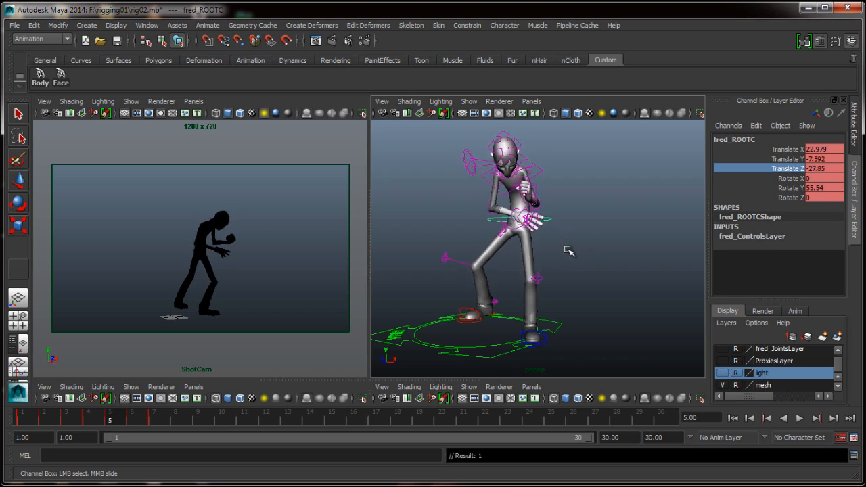
key("alt+comma")
key("alt+period")
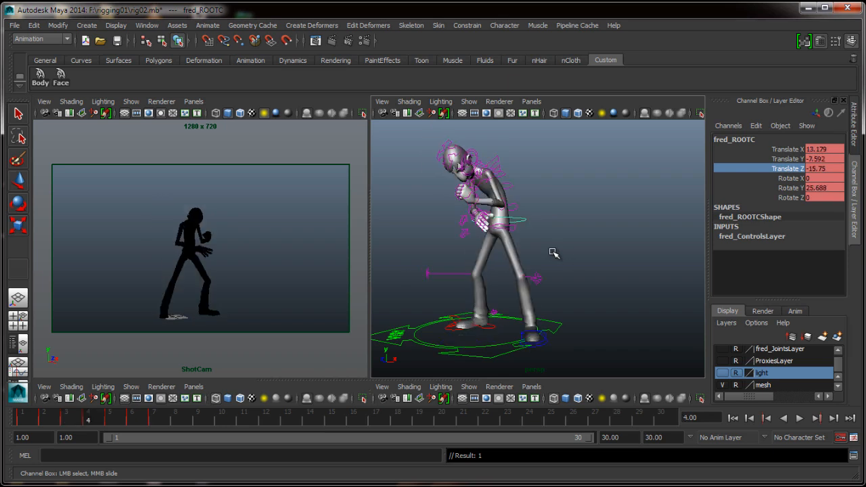
key("alt+period")
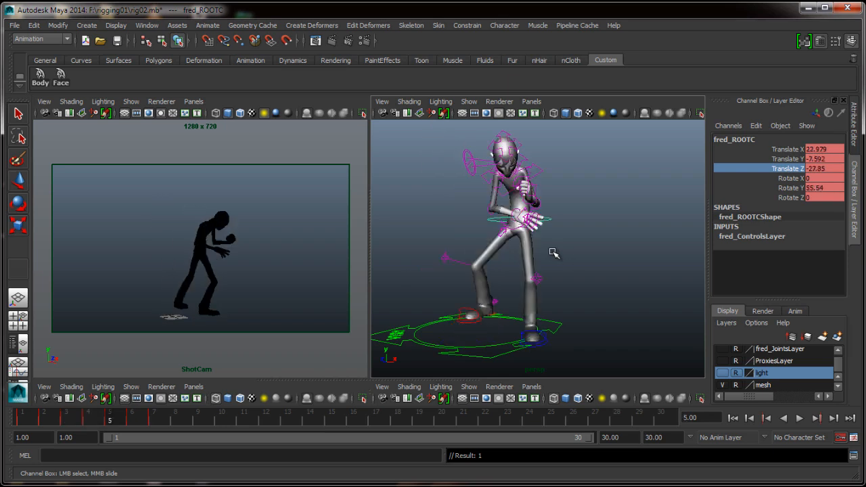
Step: Try rotating the right foot IK control about X to about 50.4, and undo the rotation
left_click(477, 324)
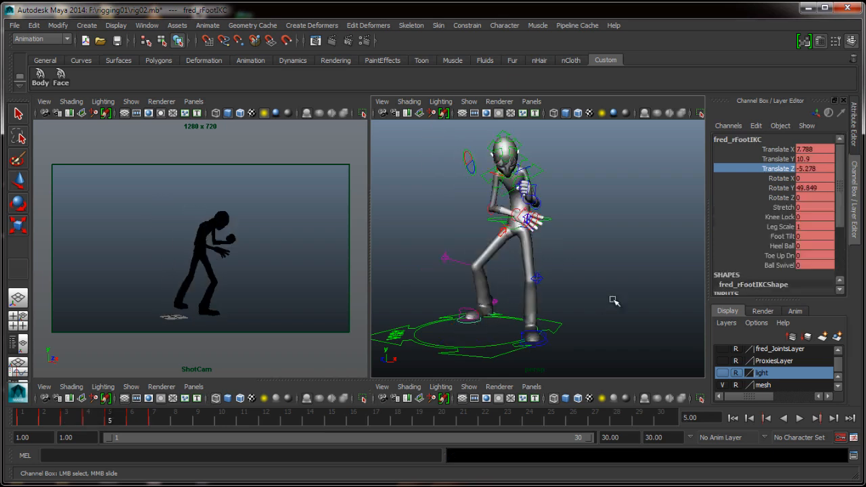
left_click(784, 177)
middle_click_drag(629, 300, 653, 307)
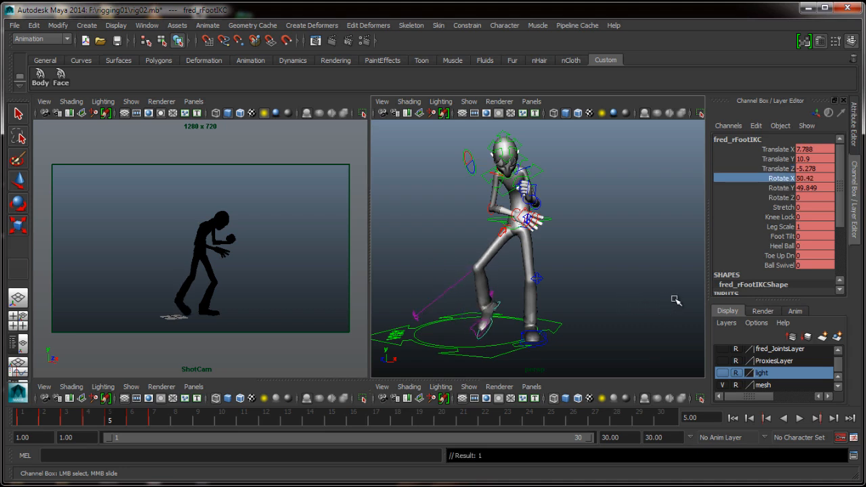
key("ctrl+z")
Step: Angle the right foot control toe-down at frame 5, with Rotate Y about 78.5 and Rotate Z about -40.1
left_click(776, 189)
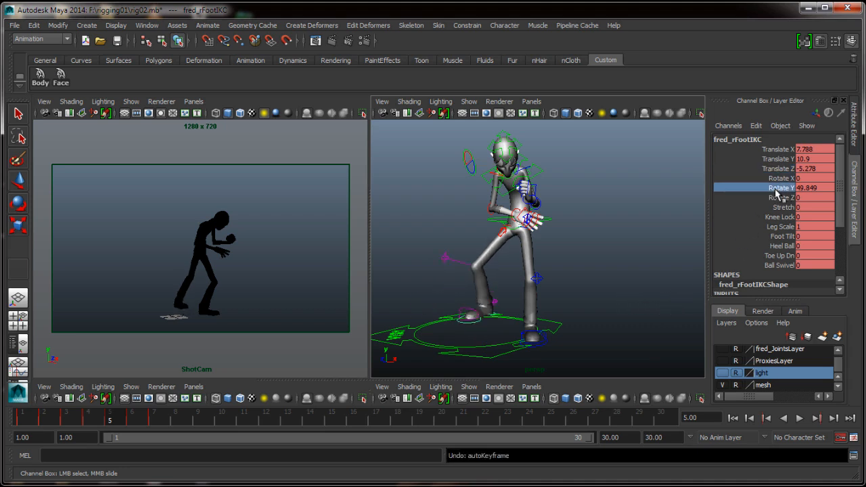
middle_click_drag(637, 280, 575, 313)
left_click(769, 184)
key("ctrl+z")
key("ctrl+z")
left_click(785, 198)
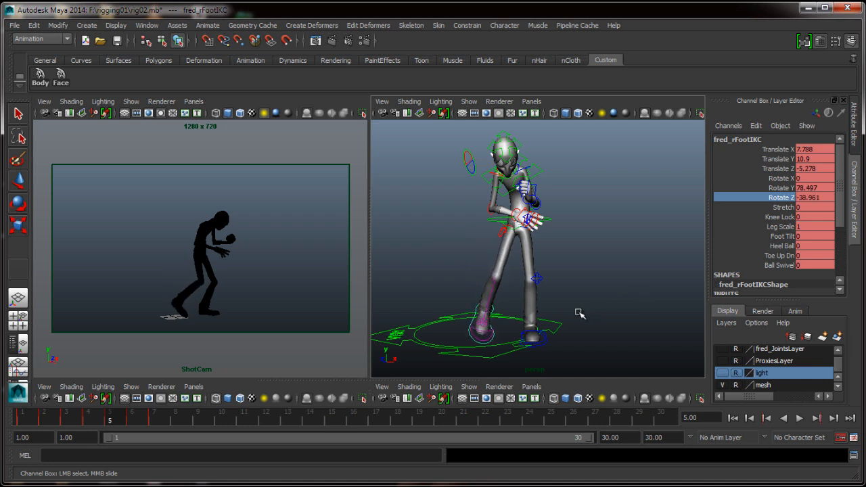
left_click_drag(575, 313, 632, 306, "alt")
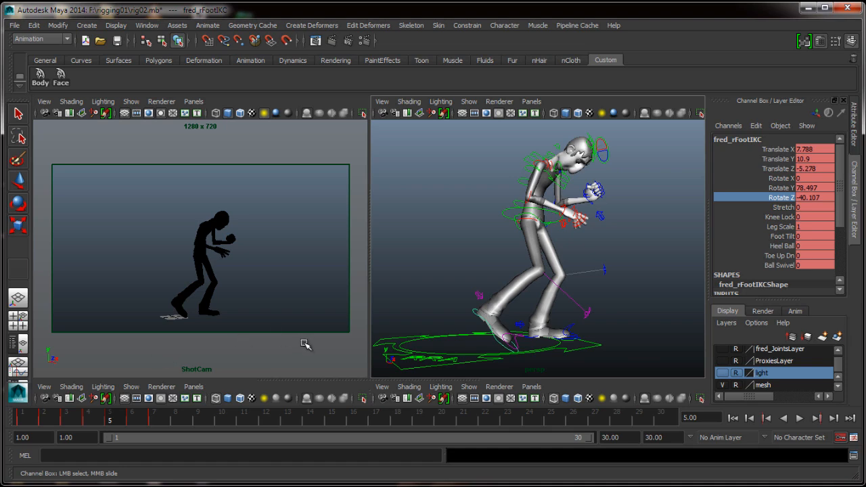
Step: Flip back and forth through frames 1 to 6 to examine how the frame 5 stepping pose follows frame 4
key("alt+comma")
key("alt+period")
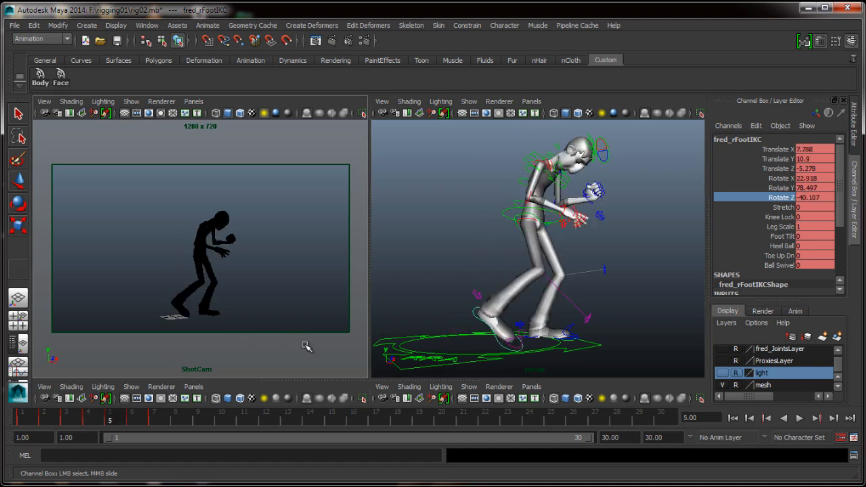
key("alt+comma")
key("alt+period")
key("alt+comma")
key("alt+period")
key("alt+comma")
key("alt+comma")
key("alt+comma")
key("alt+comma")
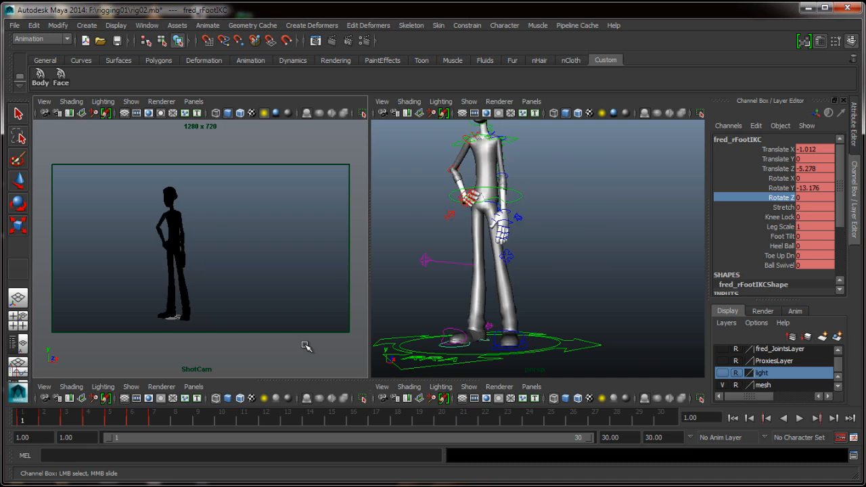
key("alt+period")
key("alt+period")
key("alt+period")
key("alt+period")
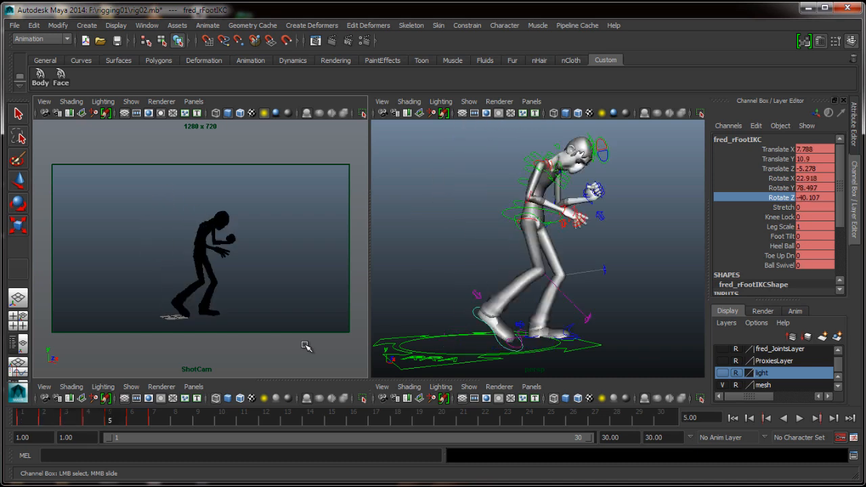
key("alt+period")
key("alt+comma")
key("alt+comma")
key("alt+comma")
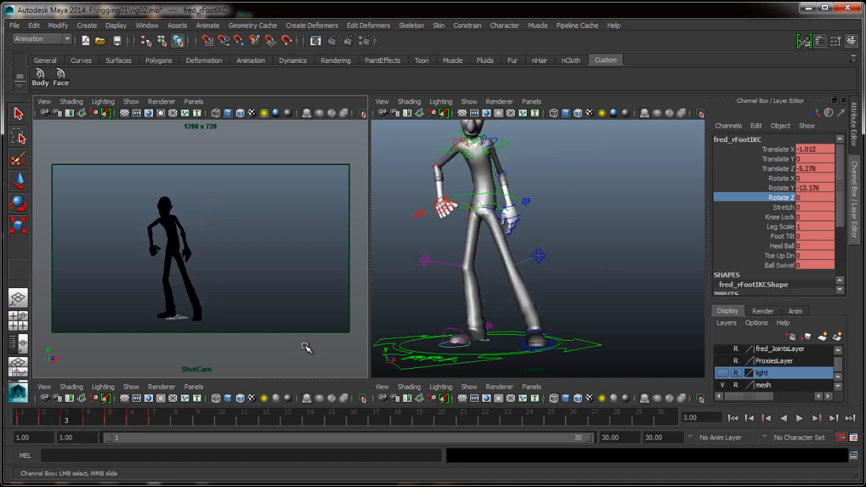
key("alt+period")
key("alt+period")
key("alt+period")
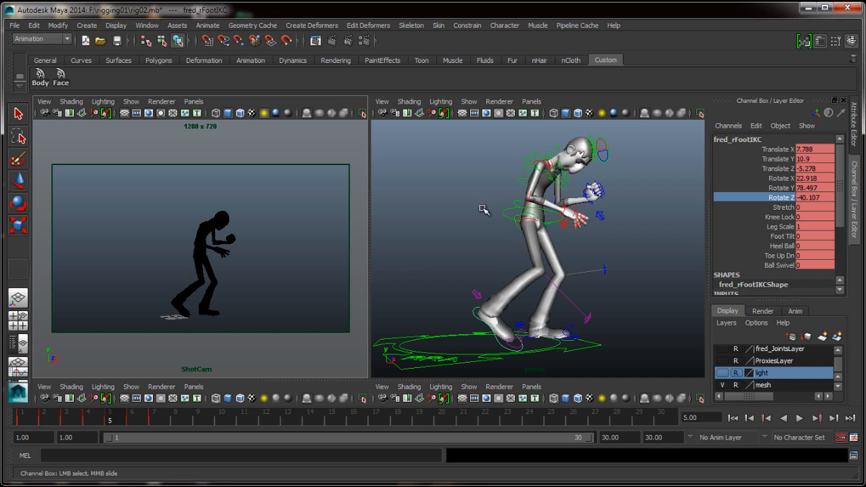
Step: Compare frames 4 and 5, and raise the root control at frame 5 to a Translate Y of about -2.09
middle_click_drag(542, 222, 543, 248, "alt")
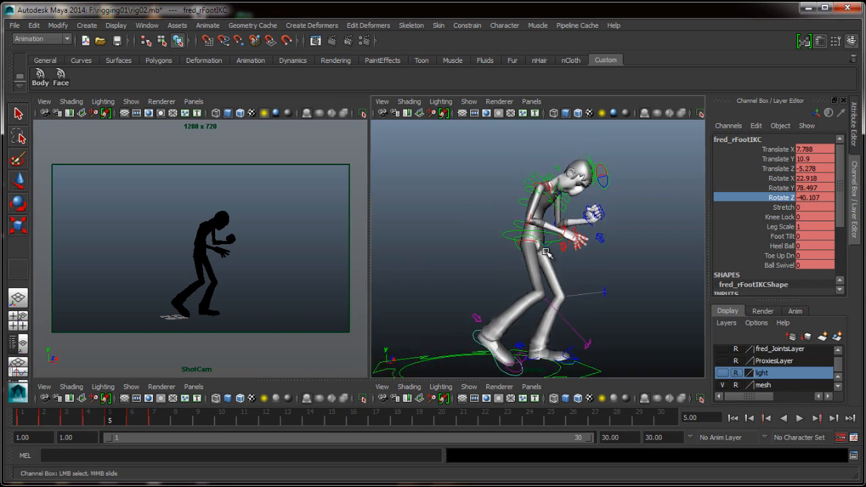
key("alt+comma")
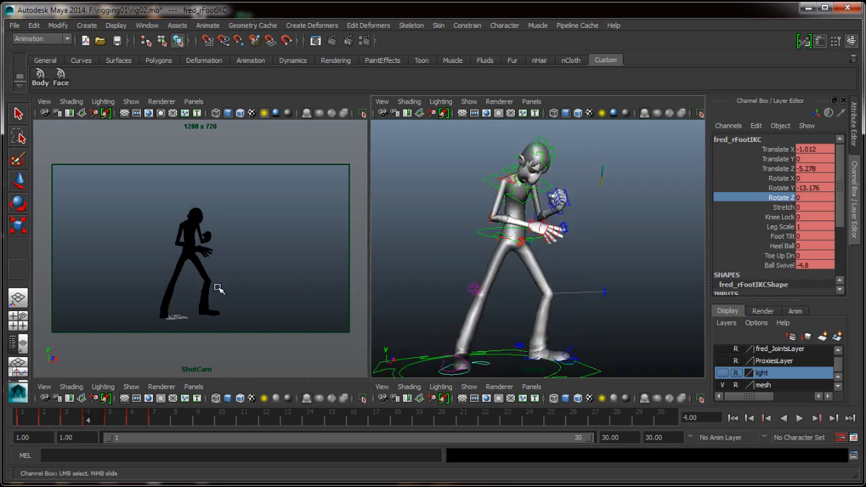
key("alt+period")
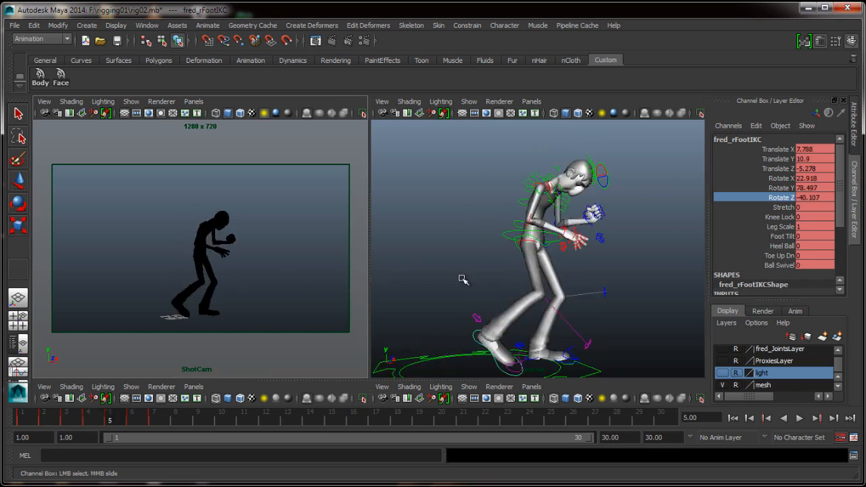
key("alt+comma")
key("alt+period")
left_click(504, 234)
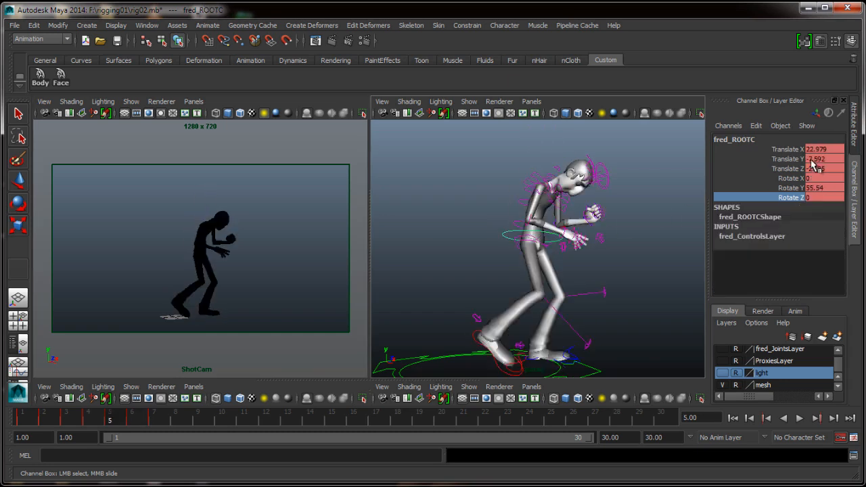
left_click(786, 160)
middle_click_drag(624, 279, 646, 285)
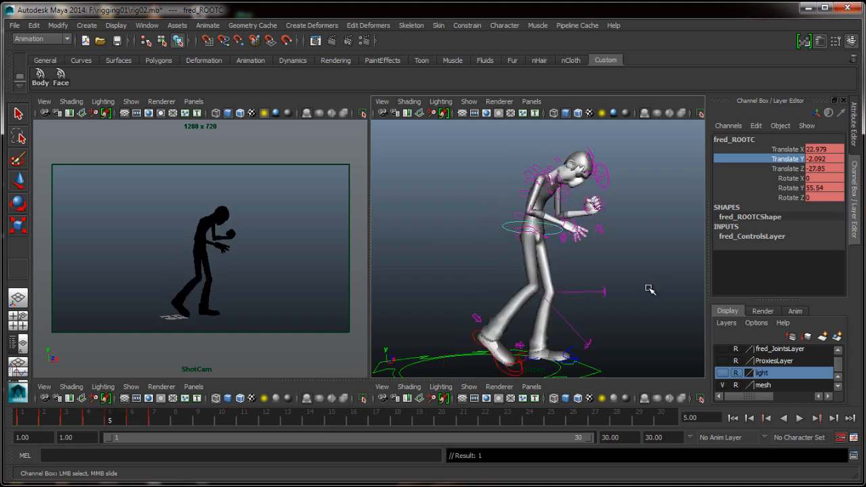
Step: Check frames 3 to 5, and lower the root control at frame 4 to a Translate Y of about -13.49
key("alt+comma")
key("alt+period")
key("alt+comma")
key("alt+comma")
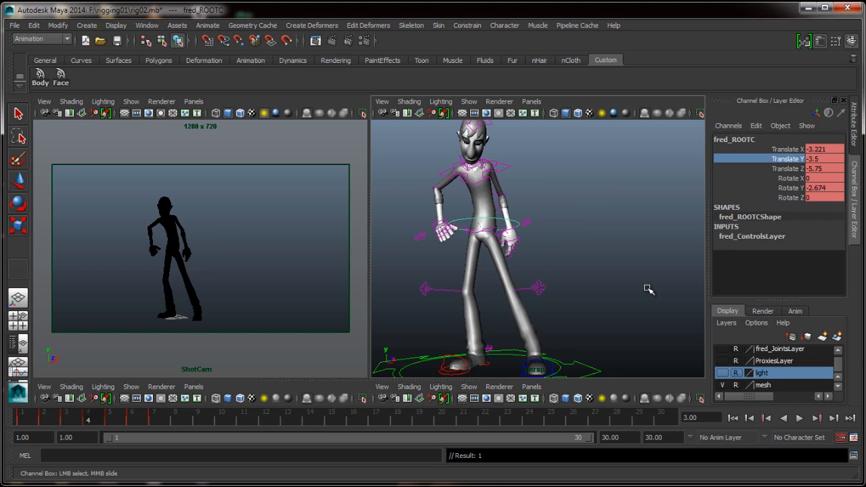
key("alt+period")
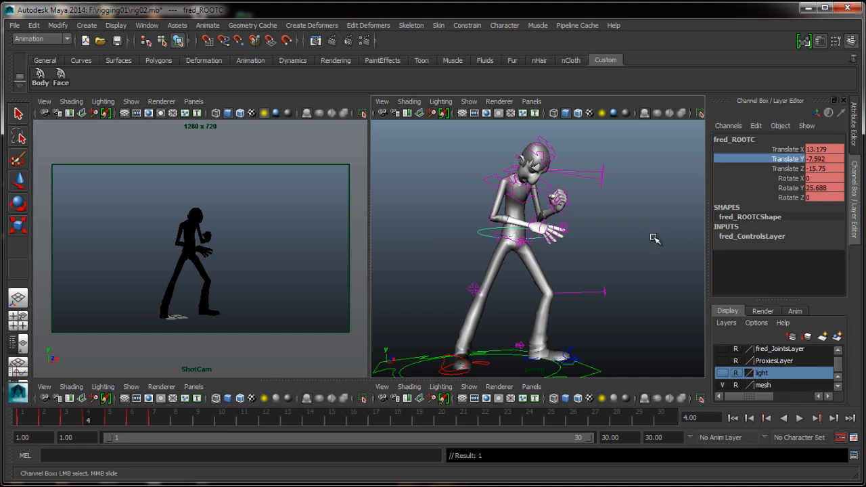
middle_click_drag(655, 242, 621, 236)
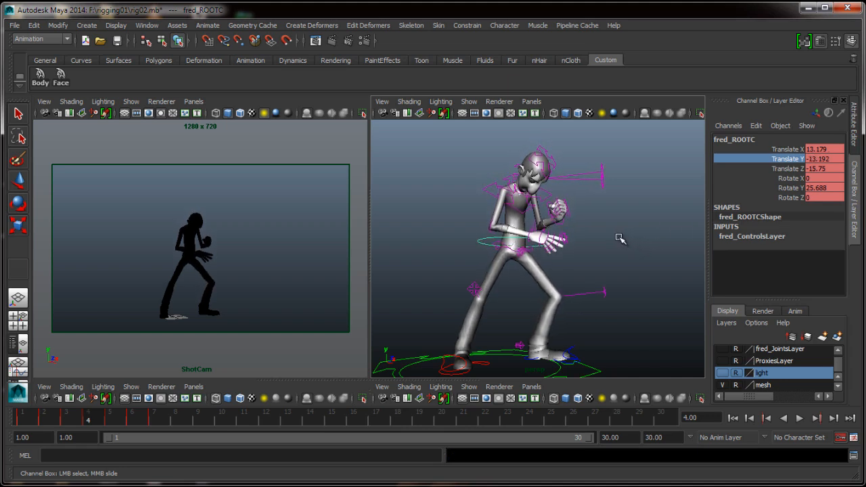
Step: Flip repeatedly through frames 2 to 7 to examine the root's drop and rise and the silhouettes in the shot camera
key("comma")
key("period")
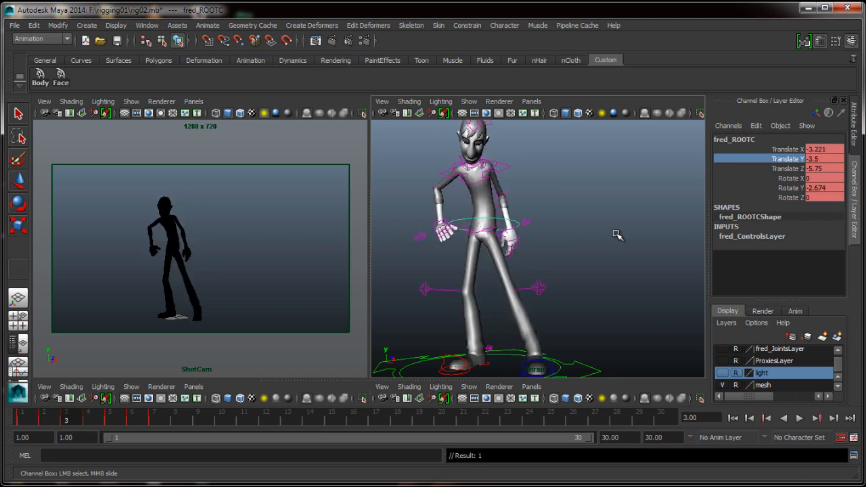
key("period")
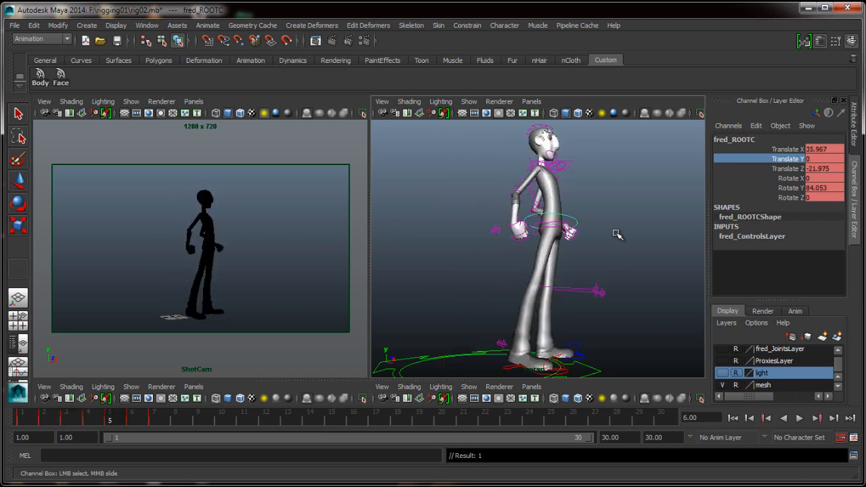
key("comma")
key("period")
key("comma")
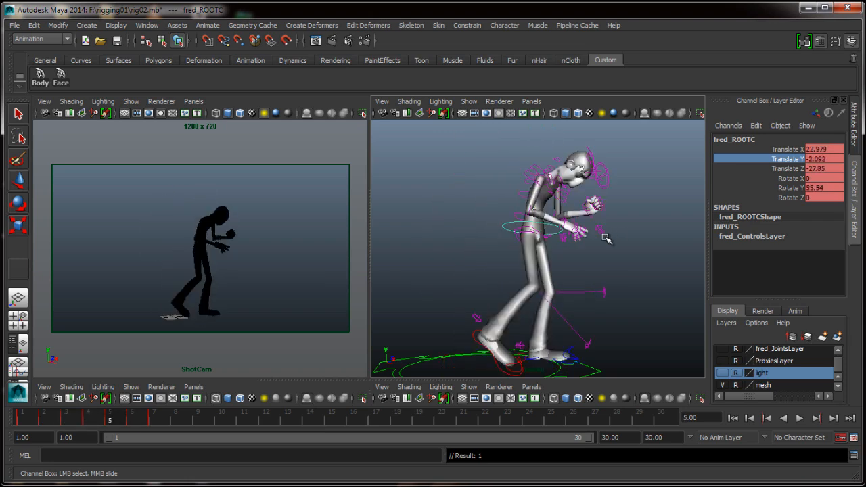
key("period")
key("comma")
key("comma")
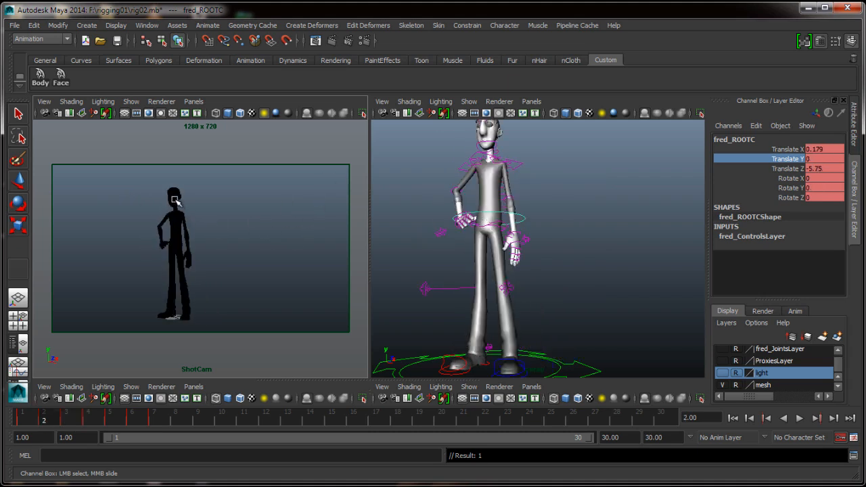
key("period")
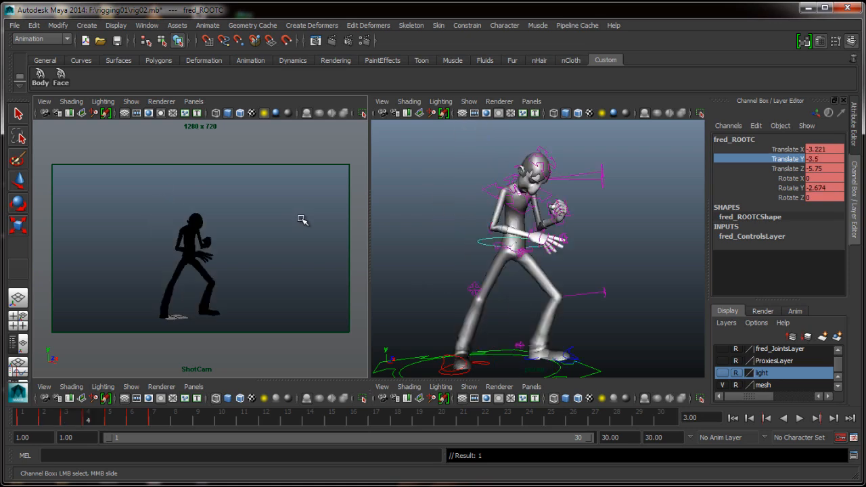
key("period")
key("period")
key("period")
key("comma")
key("comma")
key("comma")
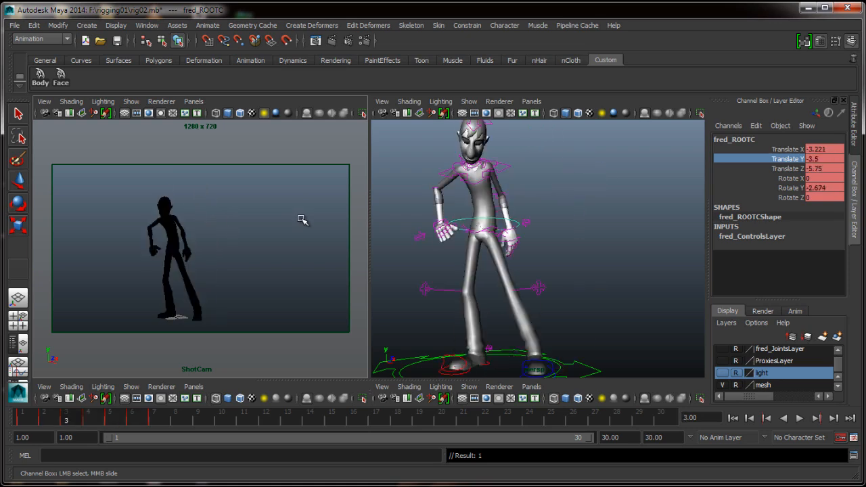
key("period")
key("period")
key("comma")
key("comma")
key("comma")
key("period")
key("period")
key("period")
key("comma")
key("comma")
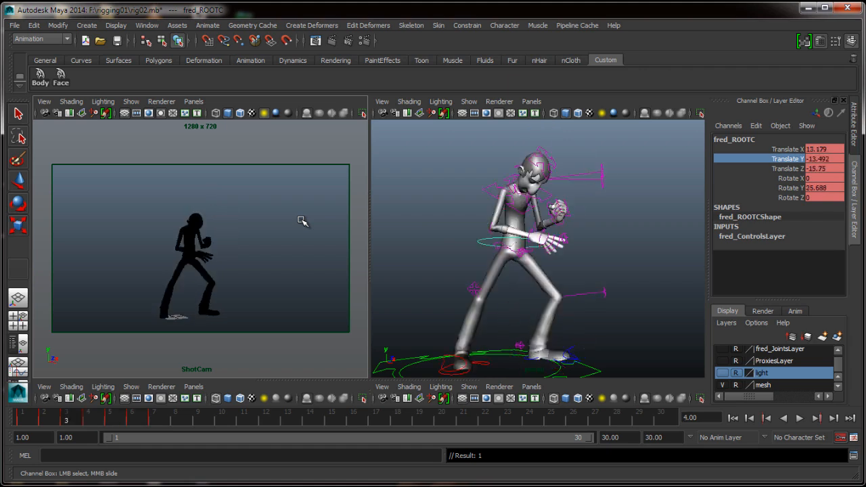
key("comma")
key("period")
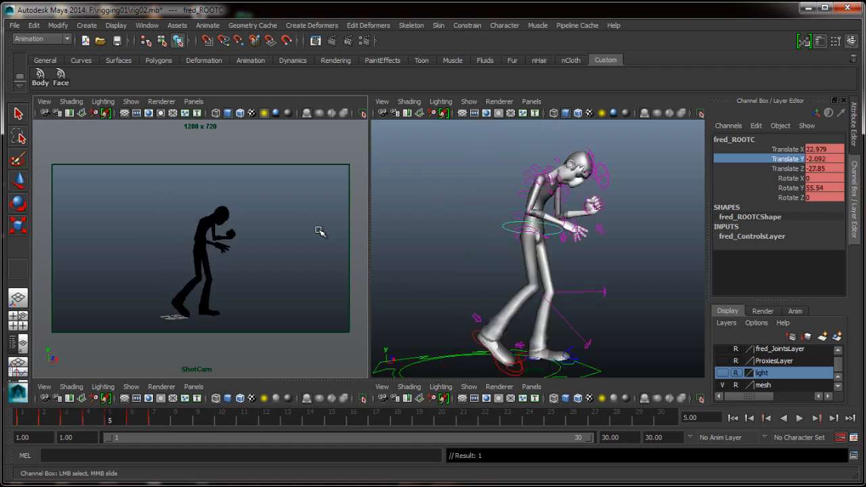
key("comma")
key("period")
key("period")
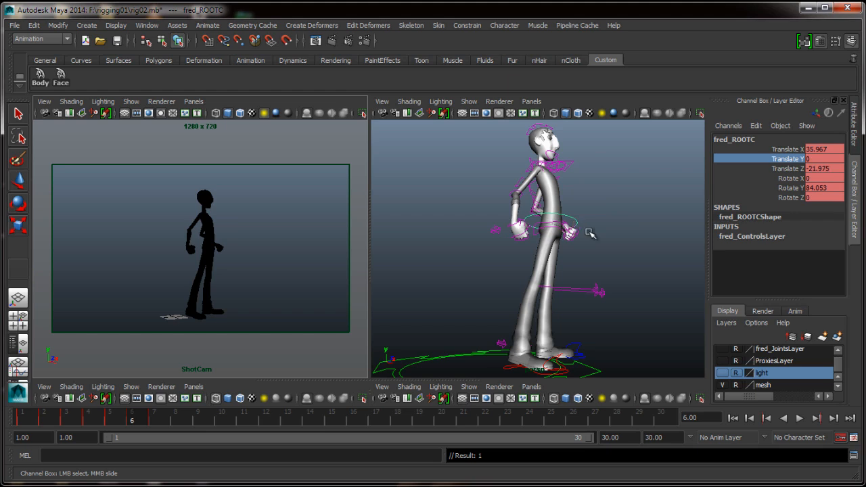
left_click_drag(583, 255, 550, 287, "alt")
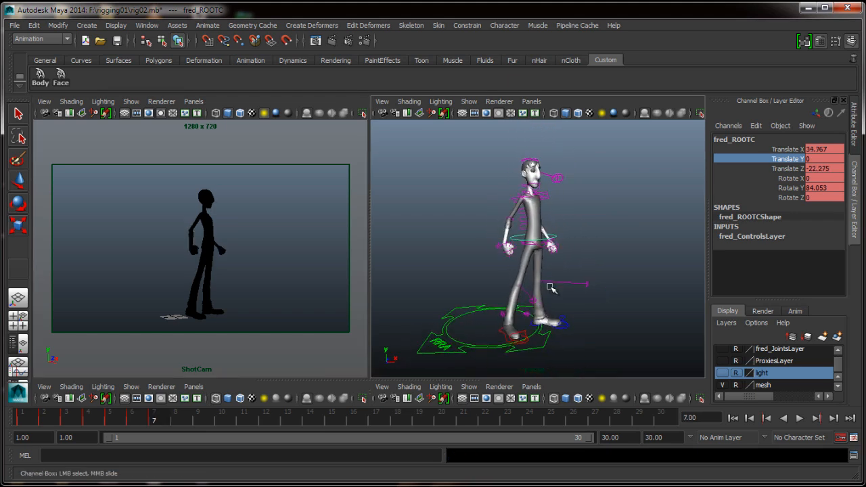
key("comma")
key("comma")
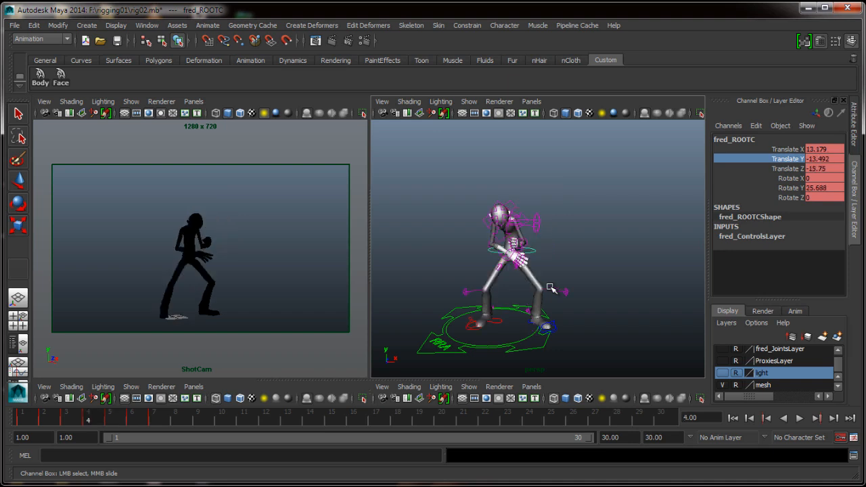
key("period")
key("comma")
key("period")
Step: At frame 5, set the lower spine control's Rotate X to about -1.78 and the upper neck control's Rotate X to about 42.29
left_click_drag(557, 265, 637, 259, "alt")
right_click_drag(609, 274, 625, 301, "alt")
middle_click_drag(620, 258, 611, 295, "alt")
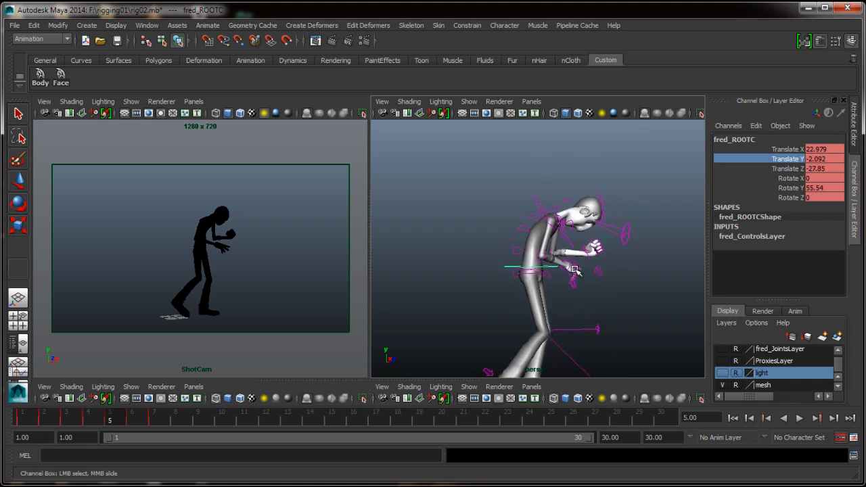
left_click(518, 250)
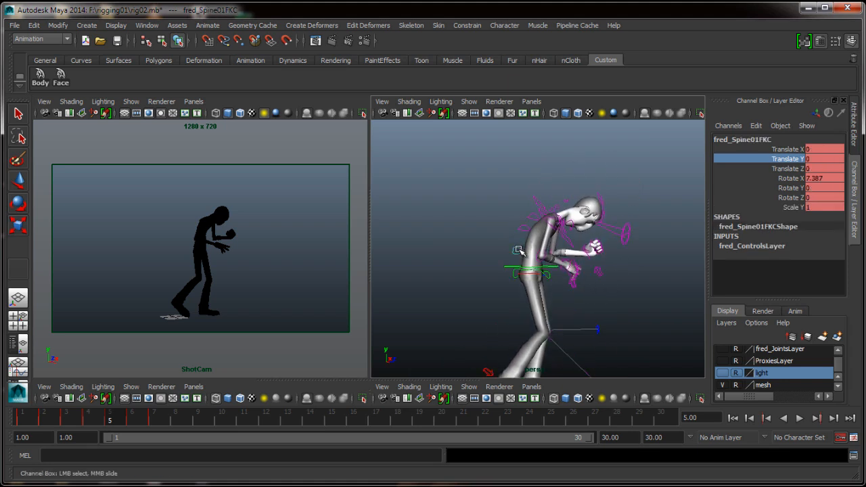
left_click(790, 178)
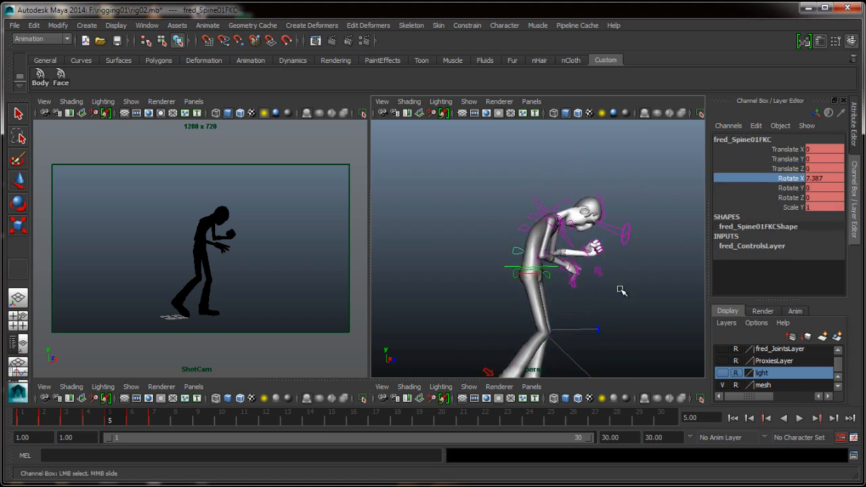
middle_click_drag(621, 290, 609, 289)
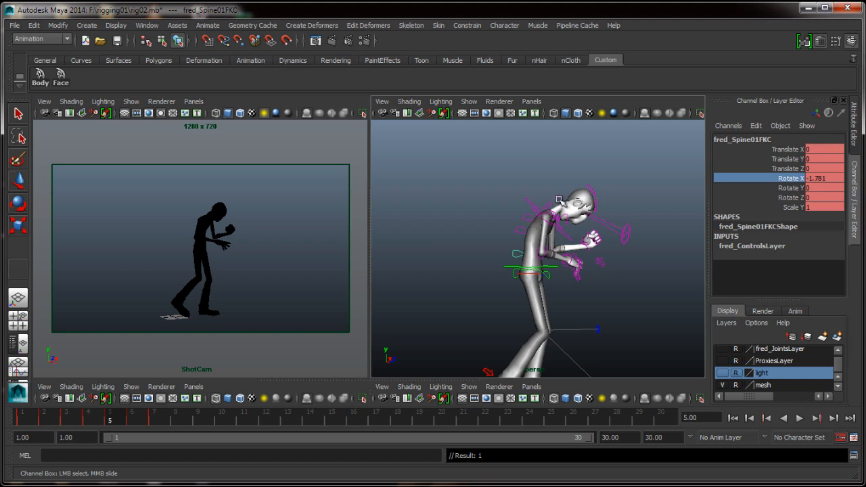
left_click(574, 196)
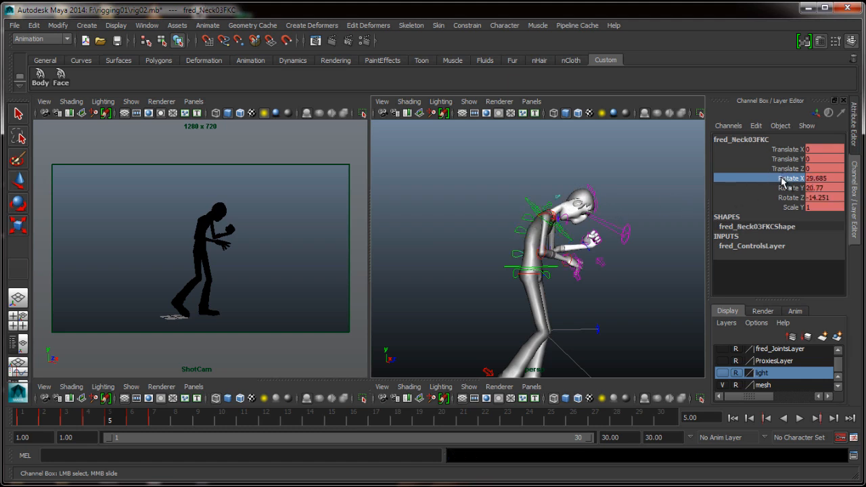
middle_click_drag(607, 287, 617, 291)
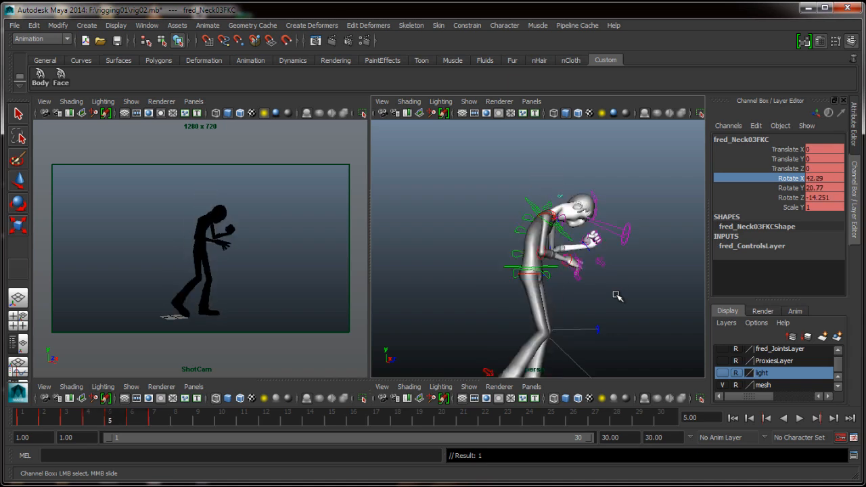
Step: Rotate the left shoulder control at frame 5 to about -19.3, -1.0, -82.8, key its rotation and compare with frame 4
left_click_drag(617, 295, 525, 264, "alt")
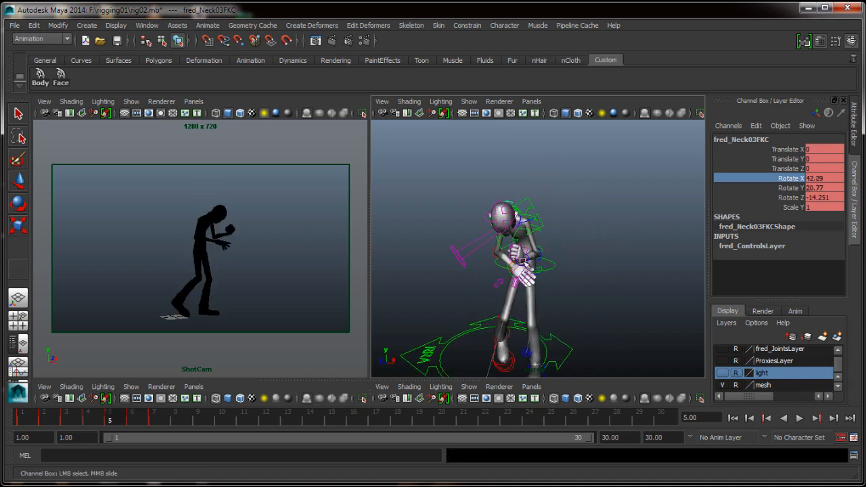
left_click(530, 223)
left_click_drag(529, 226, 512, 253, "alt")
key("e")
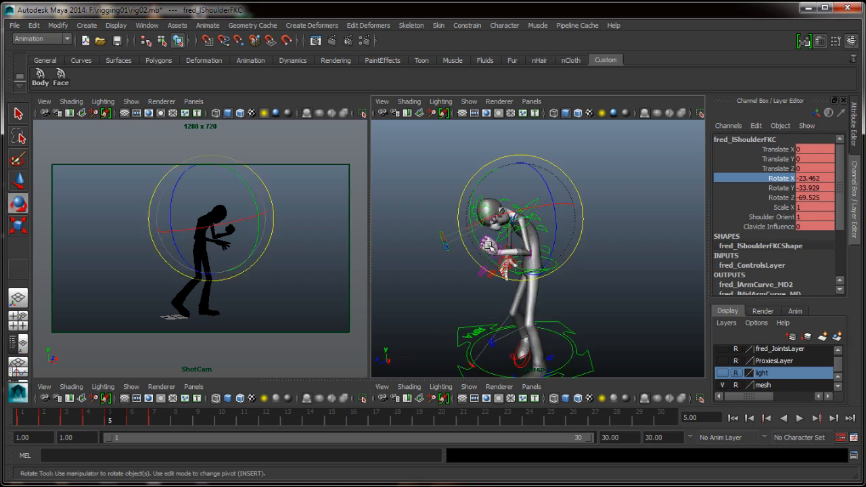
left_click_drag(483, 251, 501, 286)
key("shift+e")
key("alt+comma")
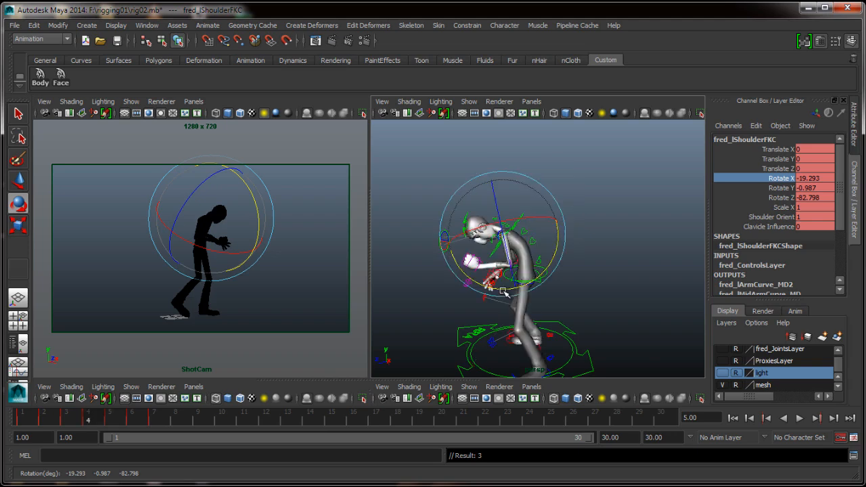
key("alt+period")
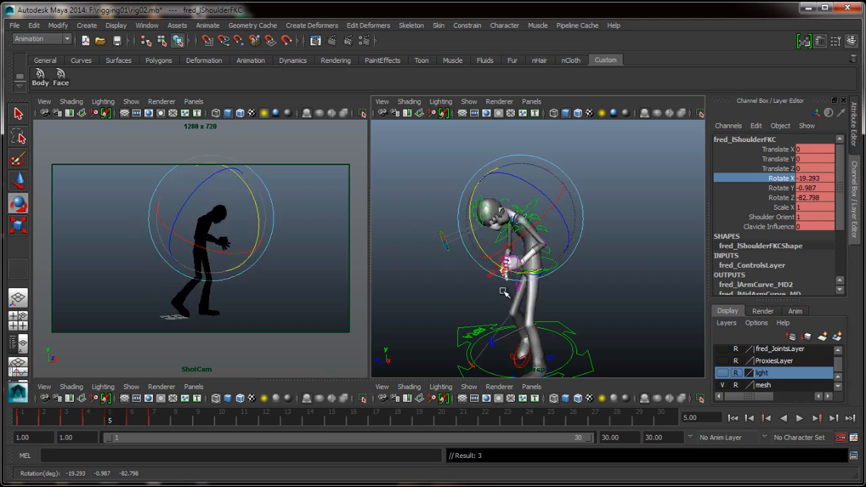
key("alt+comma")
key("alt+period")
Step: Refine the left shoulder rotation at frame 5 to about -19.9, 14.1, -88.2, key it and check against frame 4
left_click_drag(497, 261, 506, 270)
key("shift+e")
key("alt+comma")
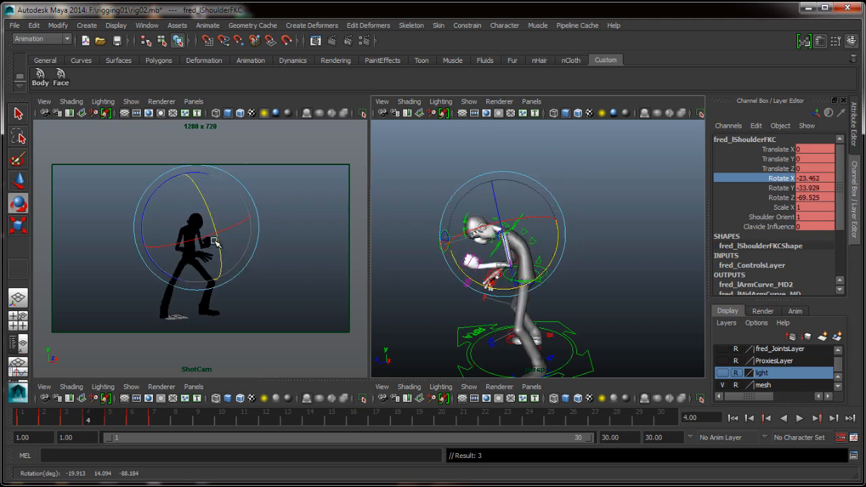
Step: Flip back and forth between frames 4, 5 and 6 to examine how the left arm and silhouette move through frame 5
key("alt+period")
key("alt+period")
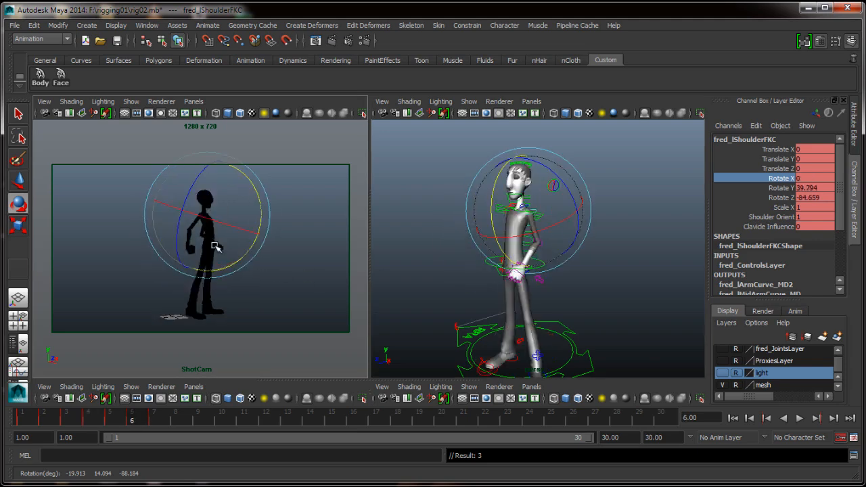
key("alt+comma")
key("alt+comma")
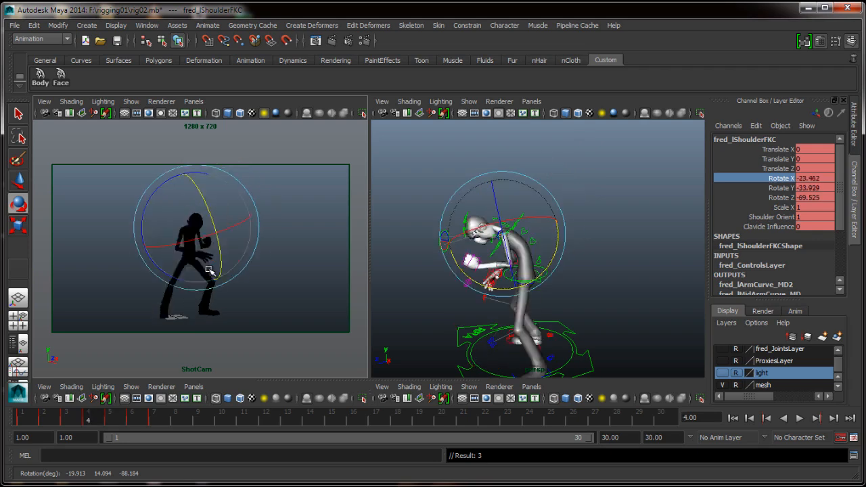
key("alt+period")
key("alt+period")
key("alt+comma")
key("alt+comma")
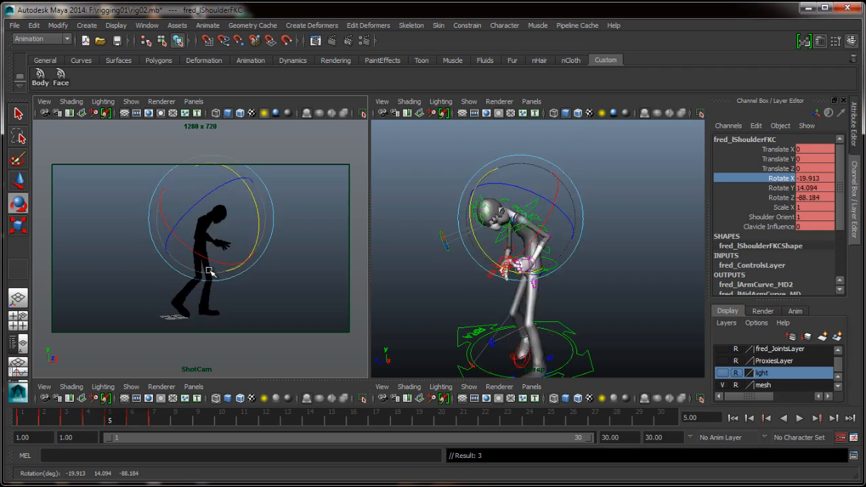
key("alt+period")
key("alt+period")
key("alt+comma")
key("alt+comma")
key("alt+period")
key("alt+period")
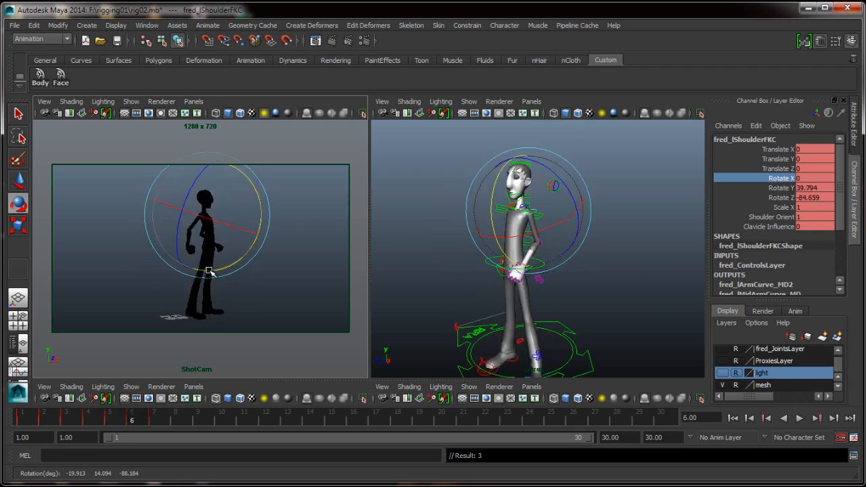
key("alt+comma")
key("alt+comma")
key("alt+period")
key("alt+period")
key("alt+comma")
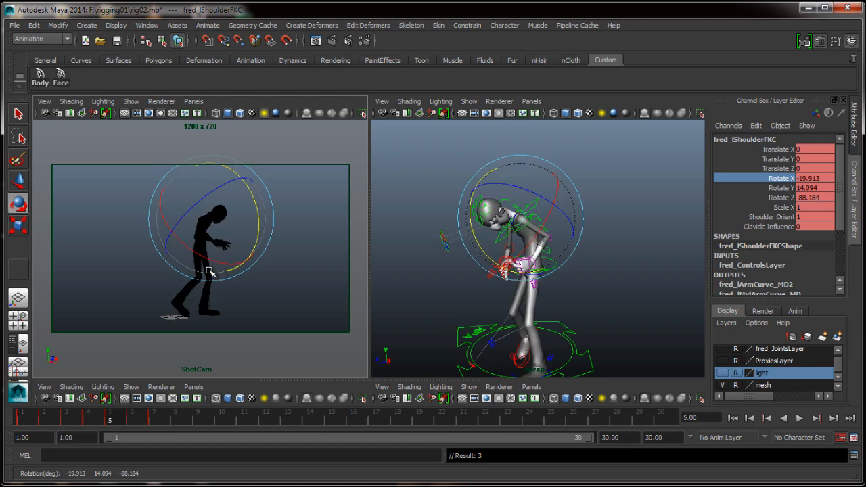
key("alt+comma")
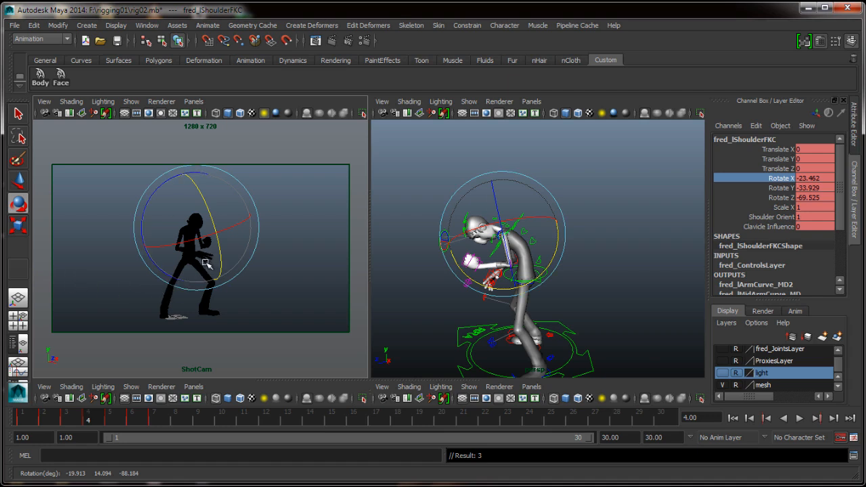
key("alt+period")
key("alt+period")
key("alt+comma")
key("alt+comma")
key("alt+period")
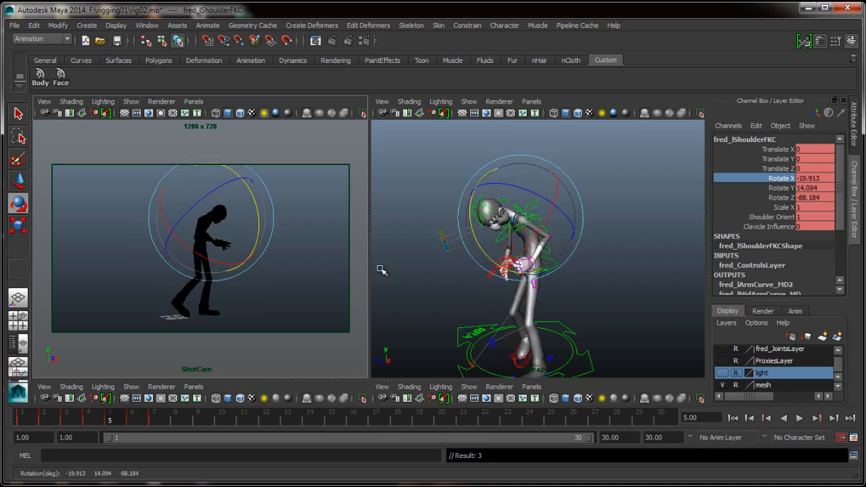
Step: Rotate the right shoulder control at frame 5 to about 41.5, -15.3, -43.3 and compare with the neighbouring keys
left_click_drag(439, 302, 534, 244, "alt")
left_click(534, 243)
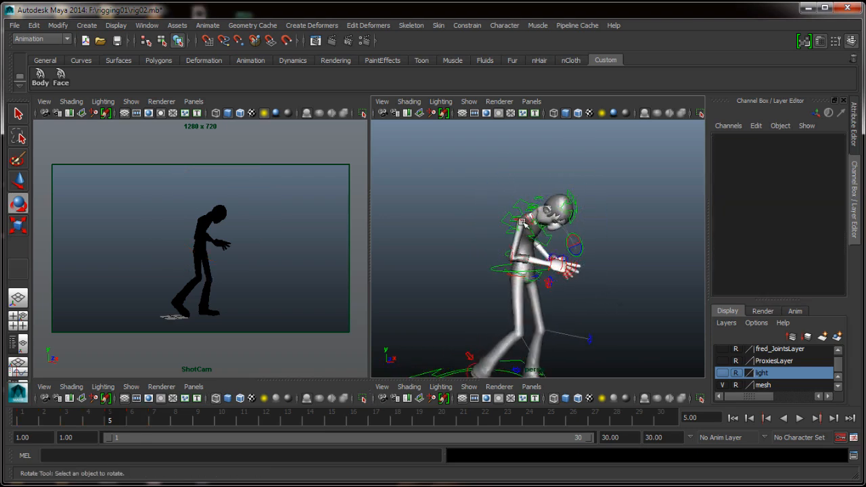
left_click(533, 245)
left_click_drag(557, 259, 601, 265, "alt")
left_click_drag(541, 277, 478, 259)
key("comma")
key("period")
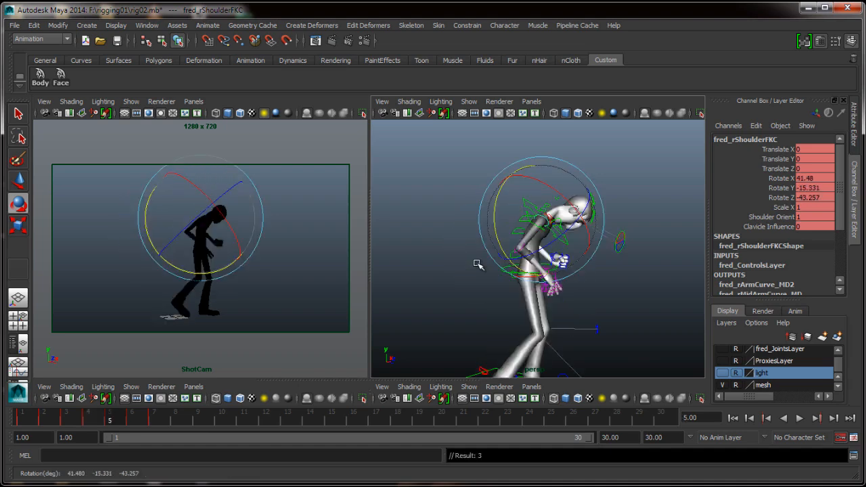
Step: Compare the adjacent poses and refine the right shoulder rotation at frame 5 to about 40.2, -8.5, -37.3
key("comma")
key("period")
key("period")
key("comma")
left_click_drag(518, 270, 503, 268)
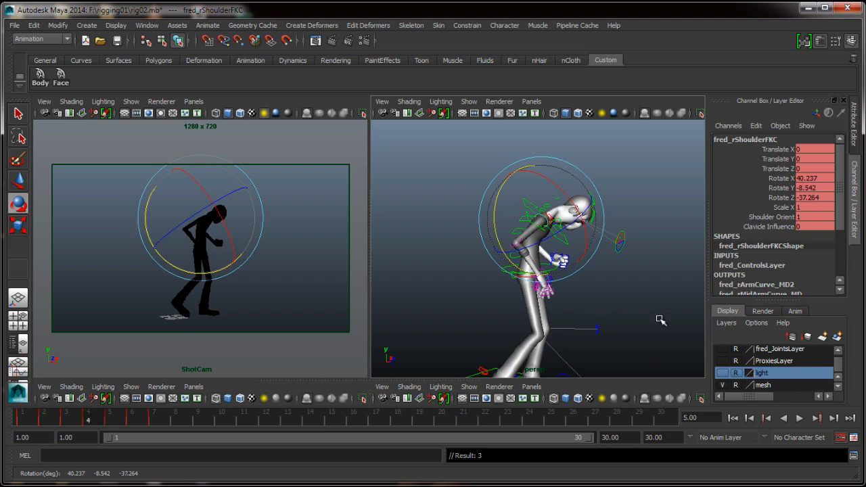
Step: Flip repeatedly through the frames around frame 5 to examine the right arm's swing and the silhouette in the shot camera
key("alt+period")
key("alt+period")
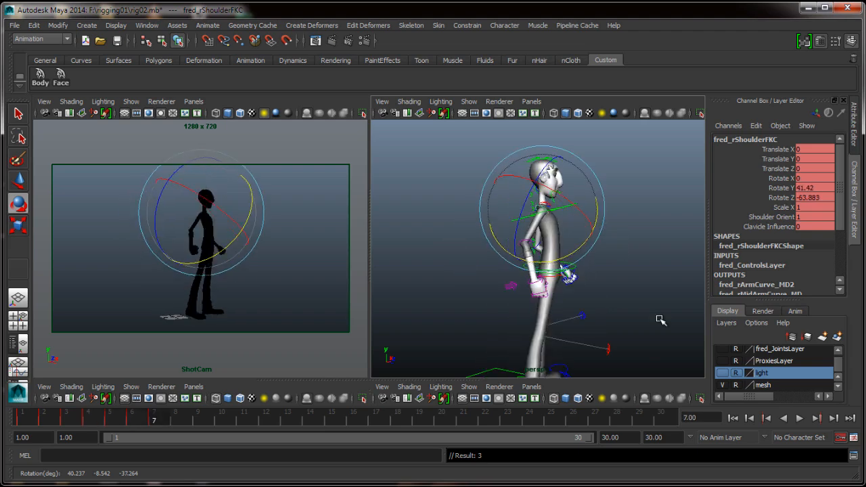
key("alt+comma")
key("alt+comma")
key("alt+comma")
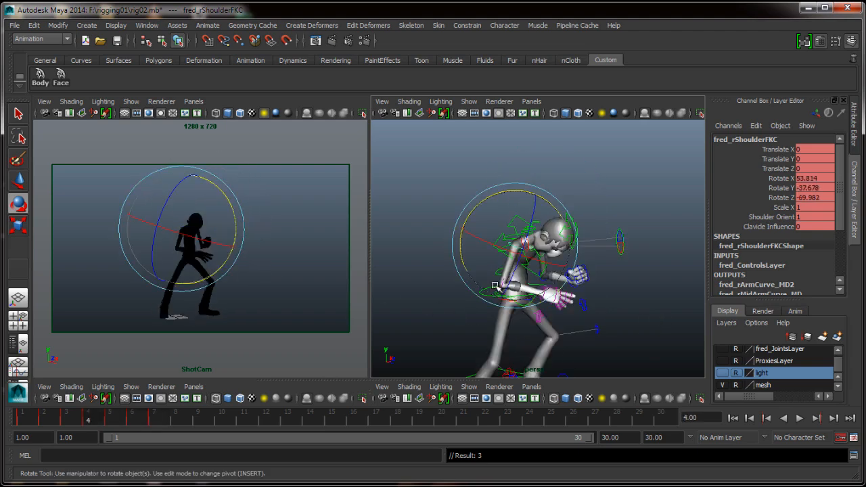
middle_click(328, 295)
key("alt+comma")
key("alt+comma")
key("alt+period")
key("alt+period")
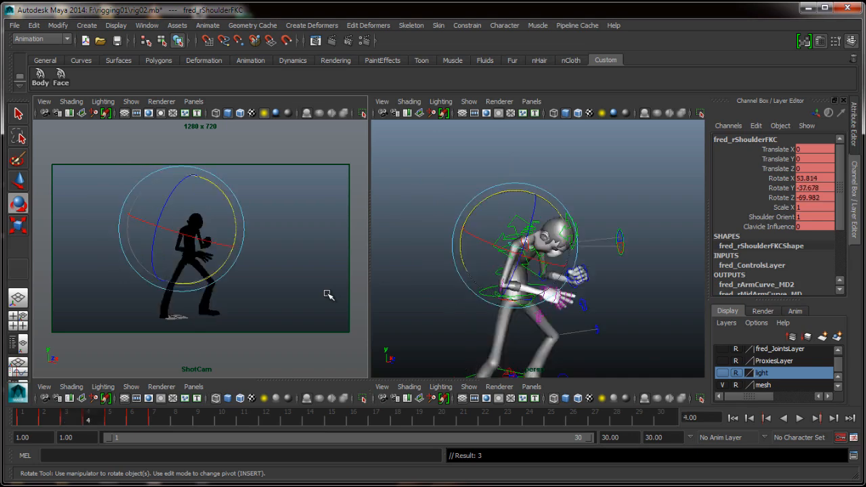
key("alt+period")
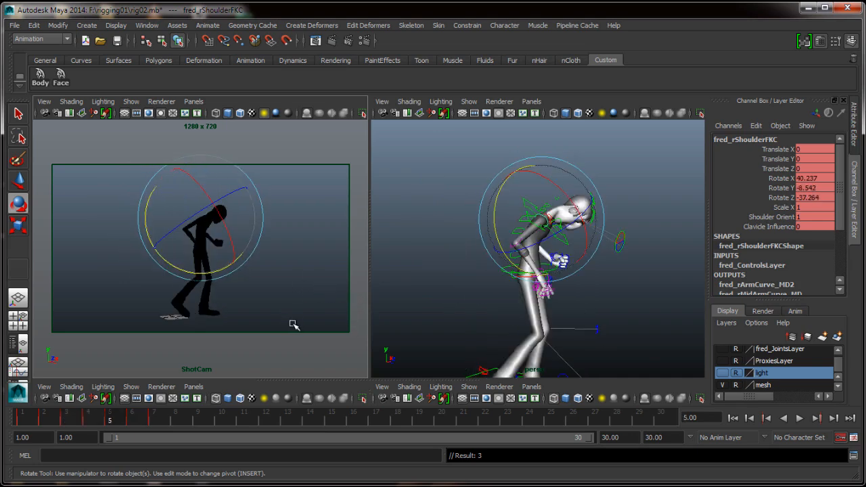
key("alt+comma")
key("alt+comma")
key("alt+comma")
key("alt+comma")
key("alt+period")
key("alt+period")
key("alt+period")
key("alt+period")
Step: Try moving the right knee control at frame 5 and undo the move
left_click_drag(581, 305, 567, 281, "alt")
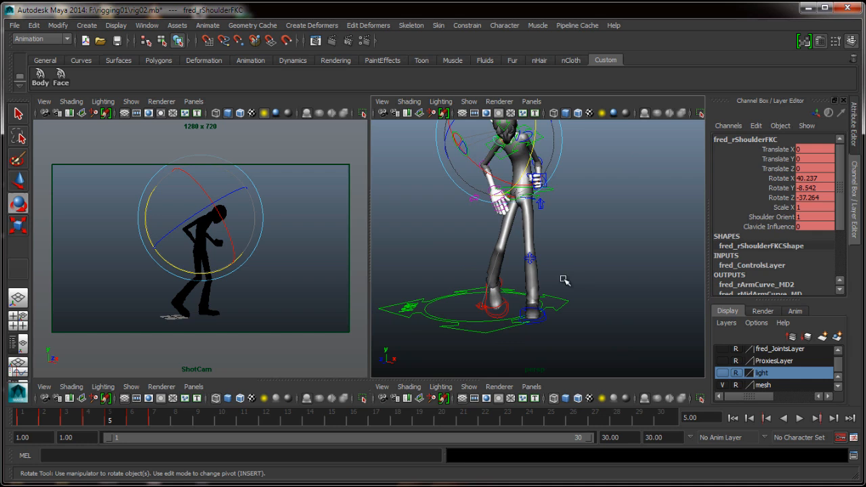
left_click(479, 306)
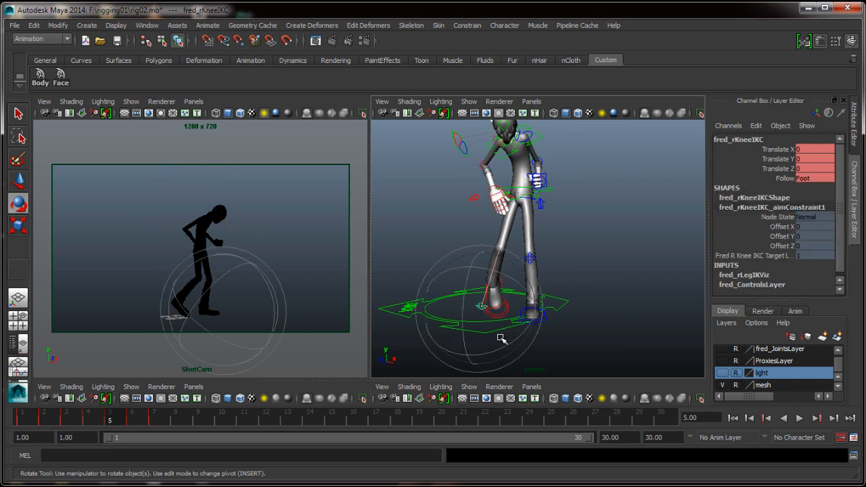
key("w")
left_click_drag(519, 311, 474, 309)
key("ctrl+z")
left_click_drag(589, 307, 611, 305, "alt")
left_click(609, 305)
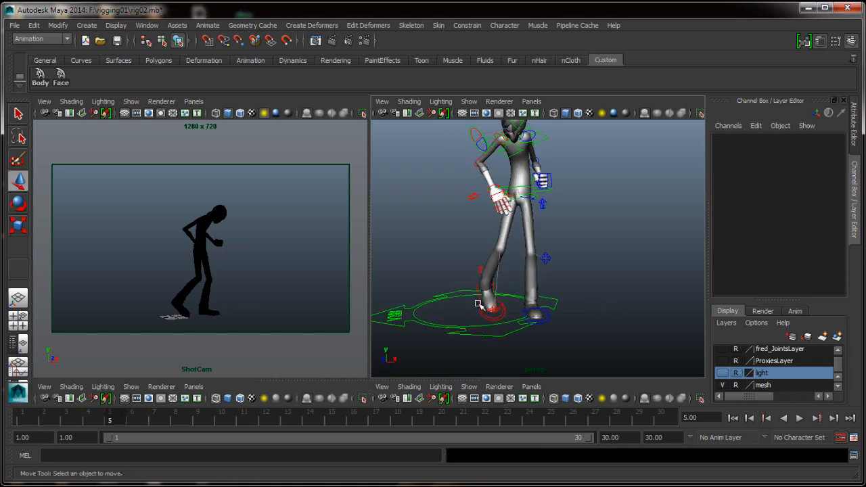
Step: Set the right foot IK control's Rotate X, Rotate Y and Rotate Z to 0 at frame 5
left_click(479, 305)
left_click(815, 198)
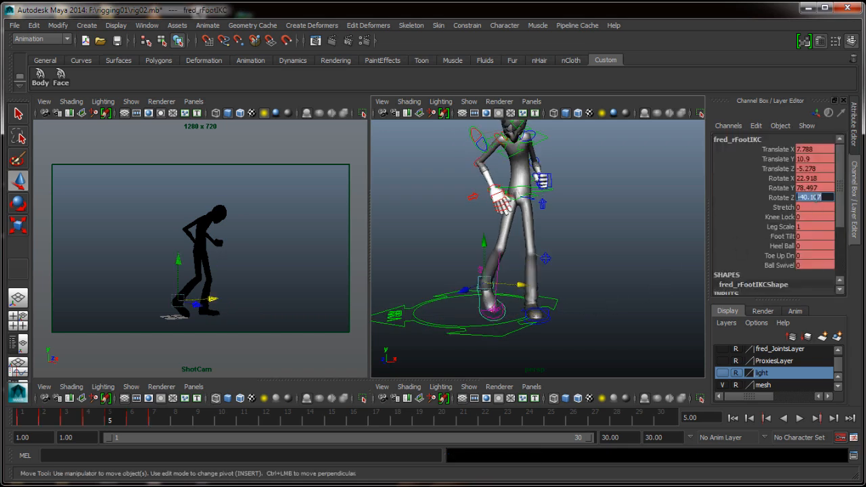
type("0")
key("Return")
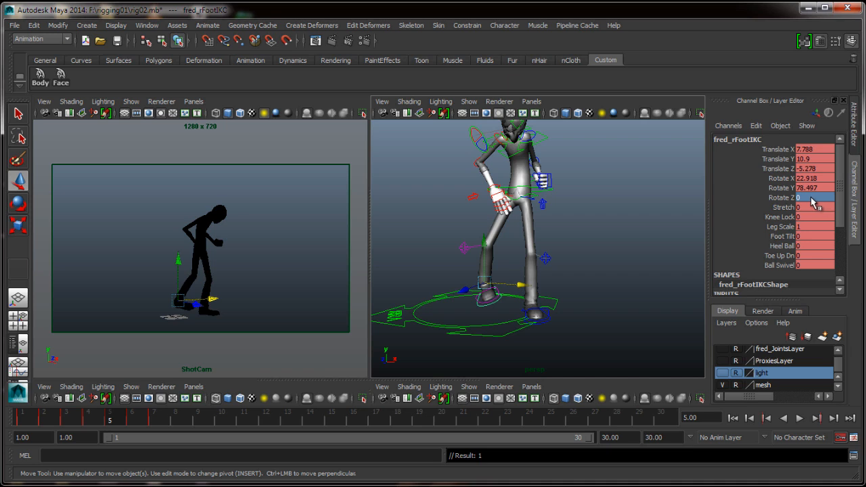
key("ctrl+z")
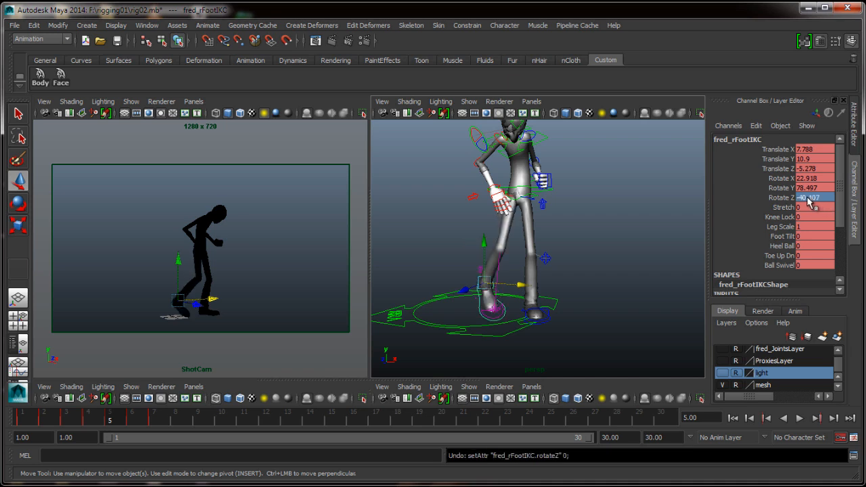
left_click(811, 188)
type("0")
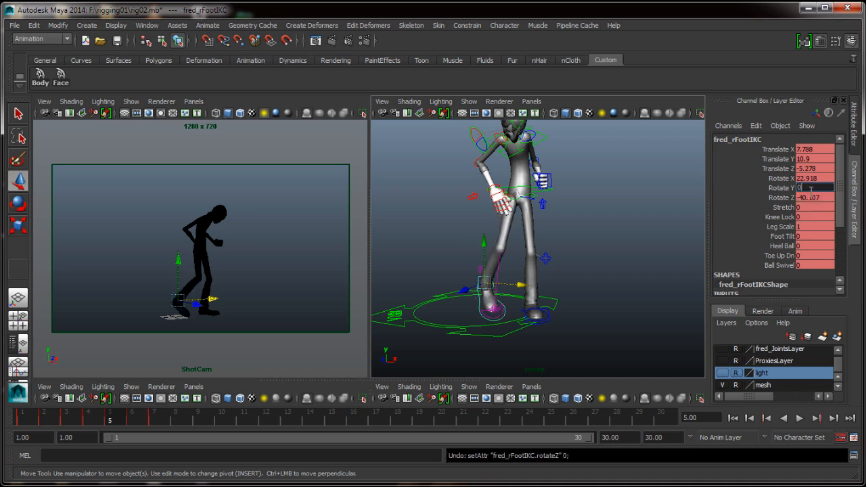
key("Return")
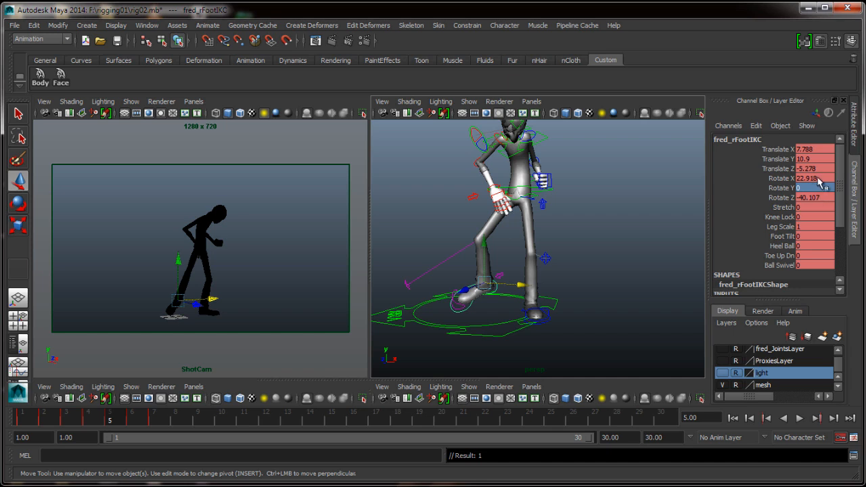
left_click_drag(819, 178, 818, 198)
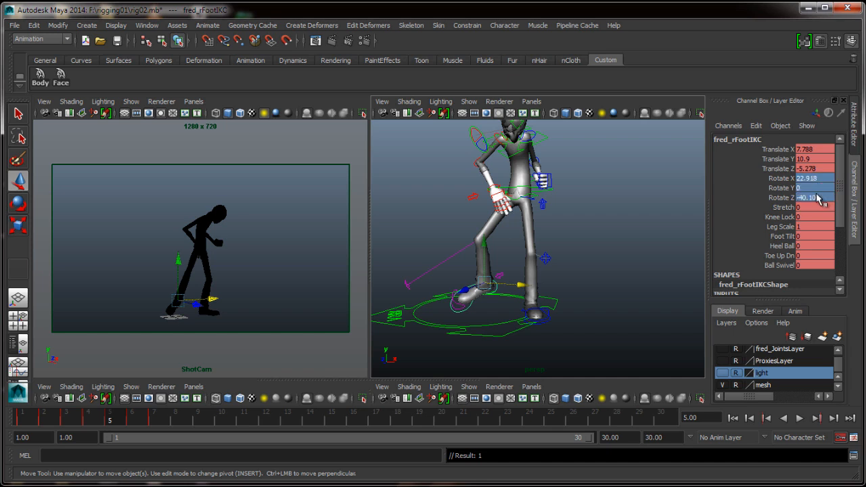
left_click(818, 198)
type("0")
key("Return")
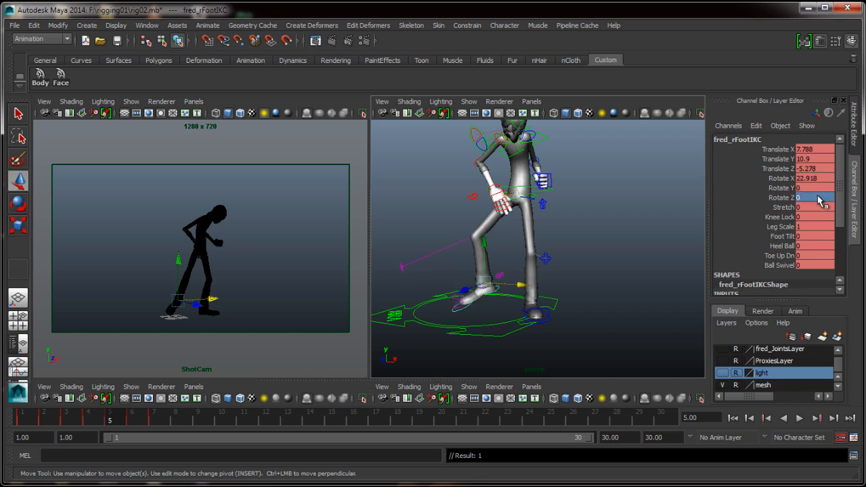
left_click(820, 178)
type("0")
key("Return")
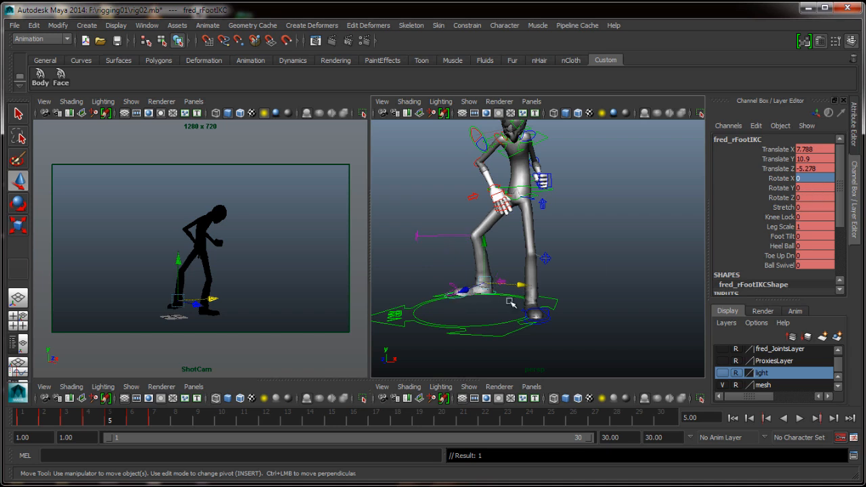
Step: Rotate the right foot IK control at frame 5 to about 2.9, 76.5, -31.5 so the heel lifts with the toes down
key("e")
left_click_drag(494, 294, 561, 293)
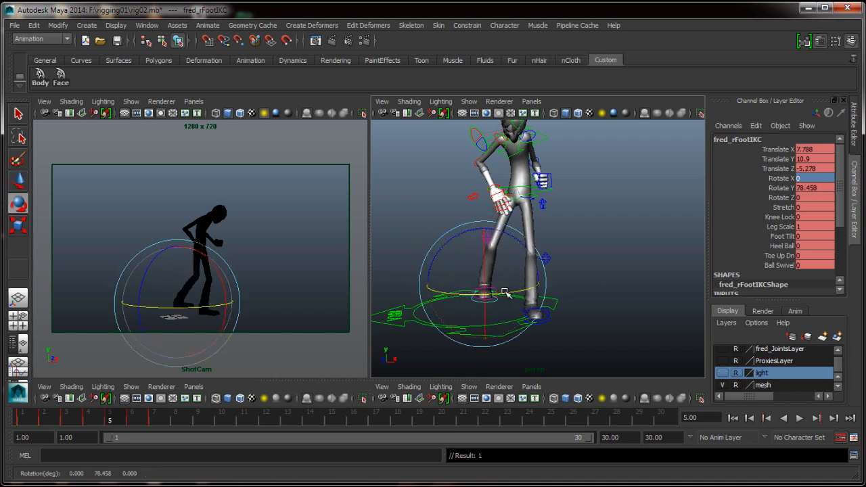
left_click_drag(503, 292, 493, 325)
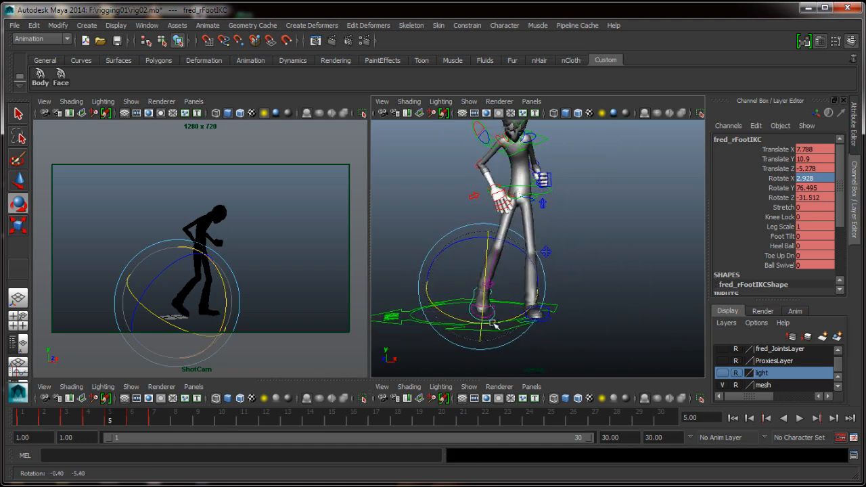
left_click(597, 331)
Step: Flip repeatedly through the opening frames up to frame 6 to examine the full-body motion with the new right foot pose
scroll(585, 328, "down", 2)
middle_click_drag(586, 329, 587, 347, "alt")
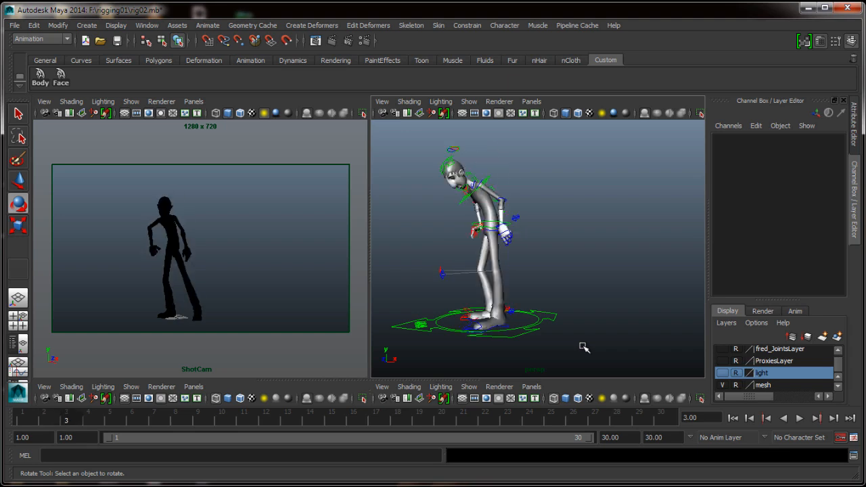
key("alt+period")
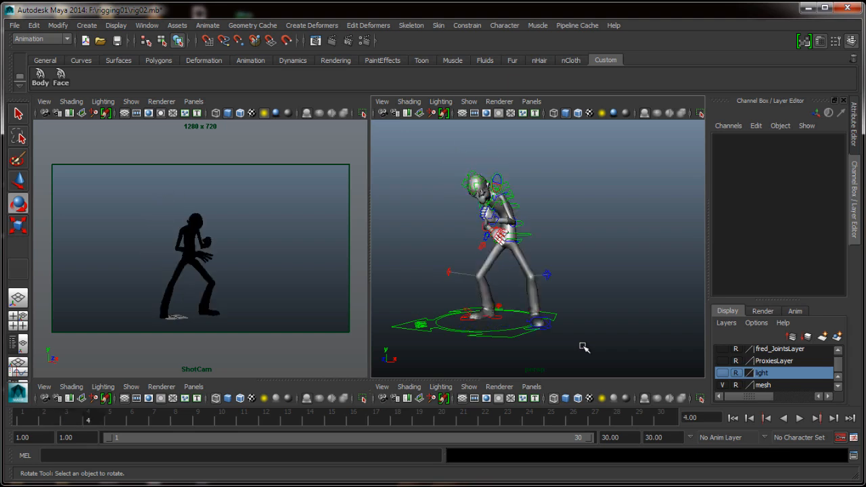
key("alt+period")
key("alt+comma")
key("alt+comma")
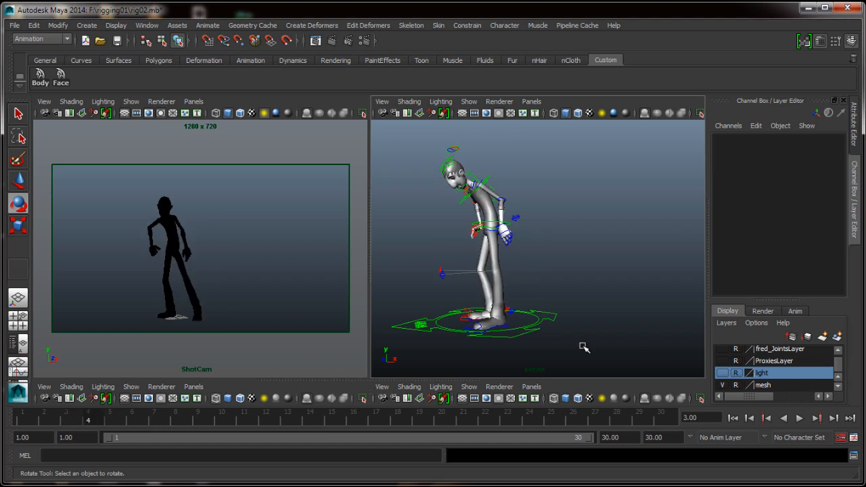
key("alt+period")
key("alt+period")
key("alt+comma")
key("alt+comma")
key("alt+comma")
key("alt+comma")
key("alt+comma")
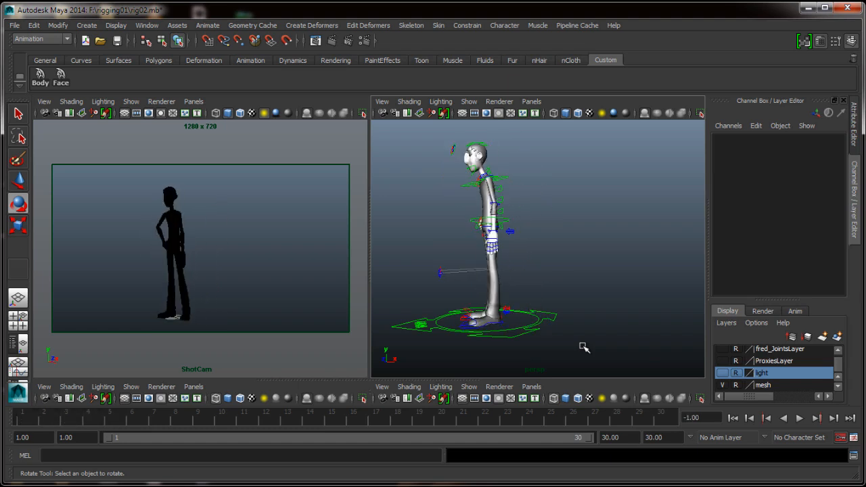
key("alt+period")
key("alt+period")
key("alt+period")
key("alt+period")
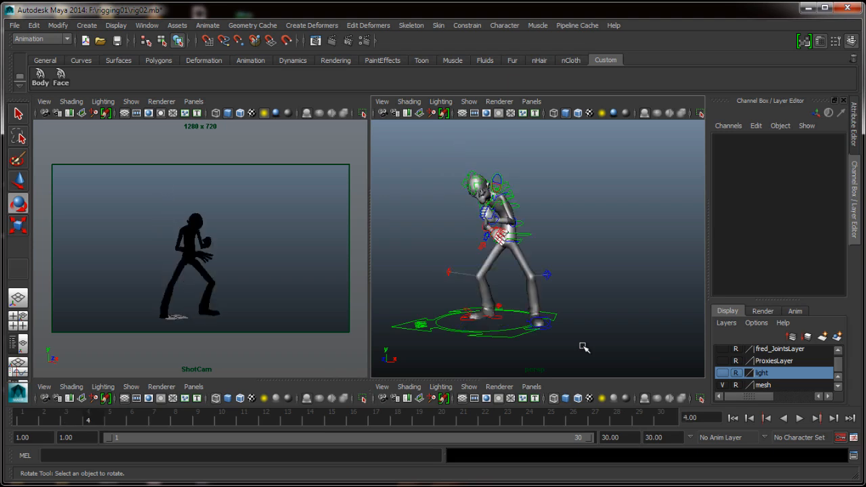
key("alt+period")
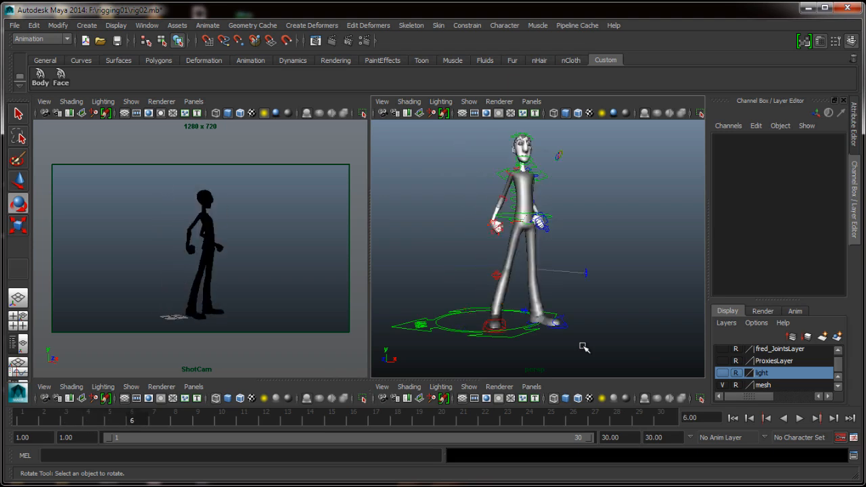
key("alt+comma")
key("alt+comma")
key("alt+comma")
key("alt+comma")
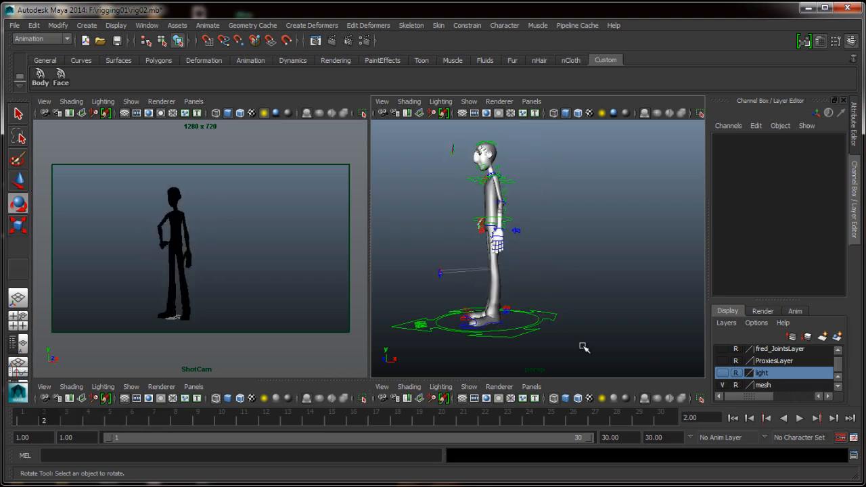
key("alt+period")
key("alt+period")
key("alt+period")
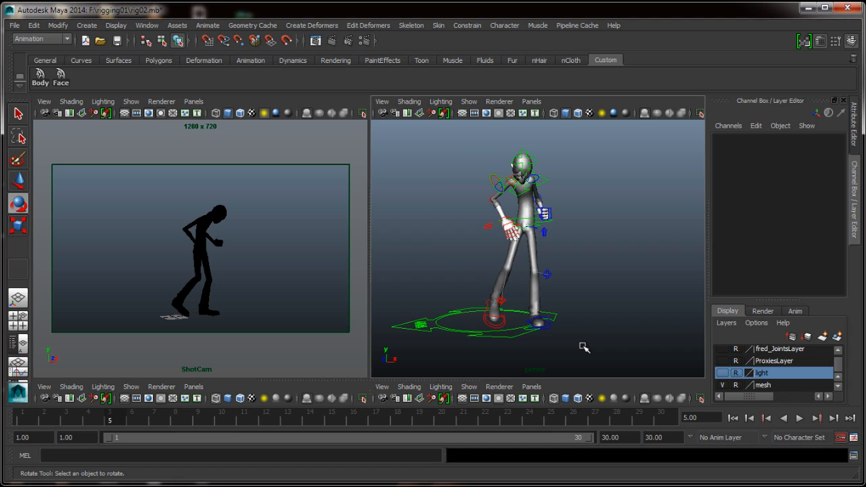
Step: Flip back and forth through frames 1 to 7 to examine how the frame 5 pose flows into its neighbours
key("alt+period")
key("alt+comma")
key("alt+comma")
key("alt+comma")
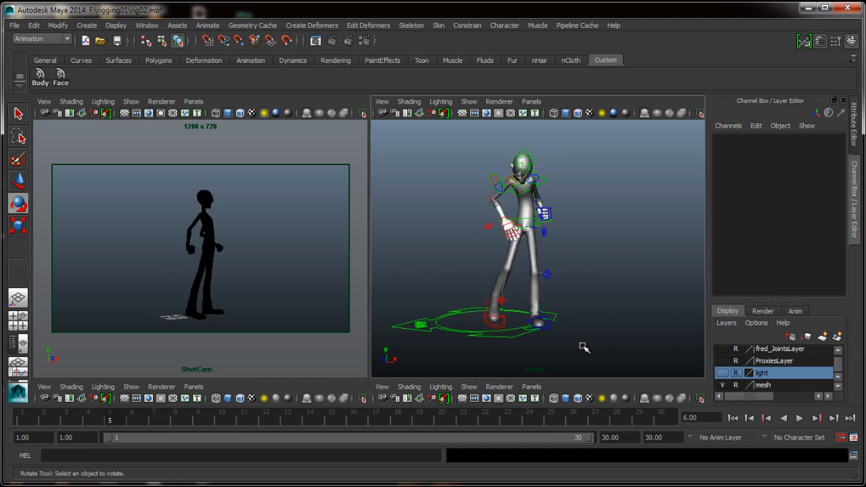
key("alt+period")
key("alt+period")
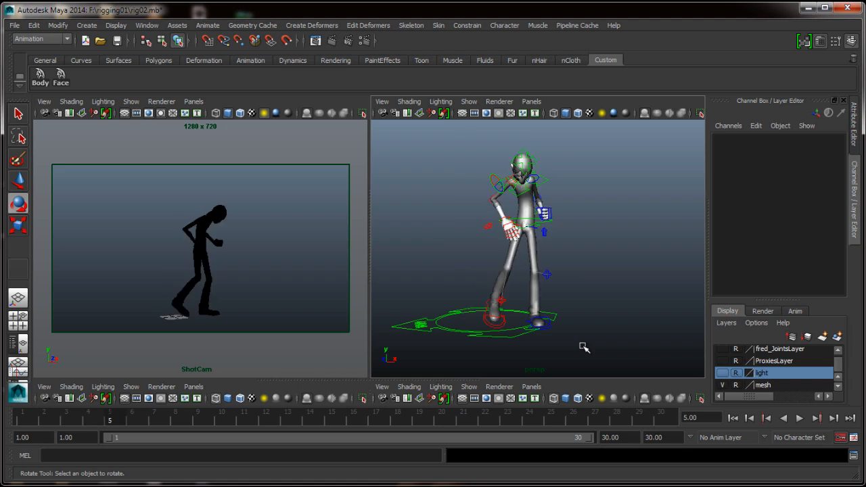
key("alt+period")
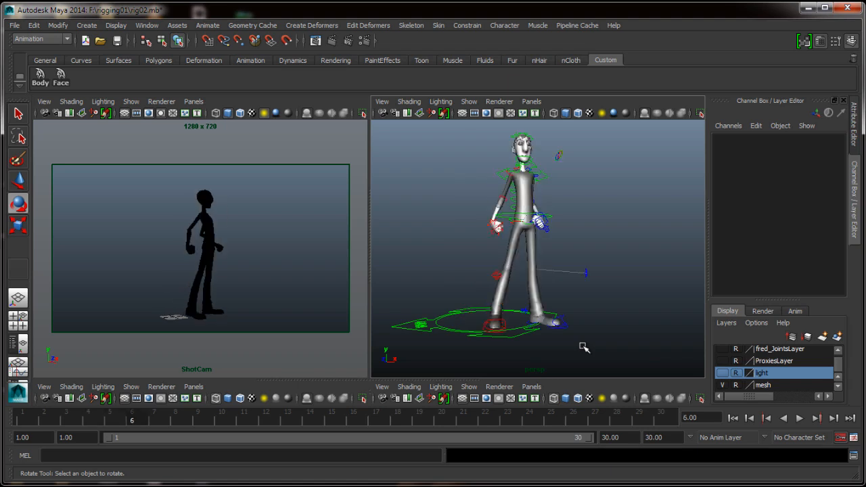
key("alt+comma")
key("alt+comma")
key("alt+comma")
key("alt+comma")
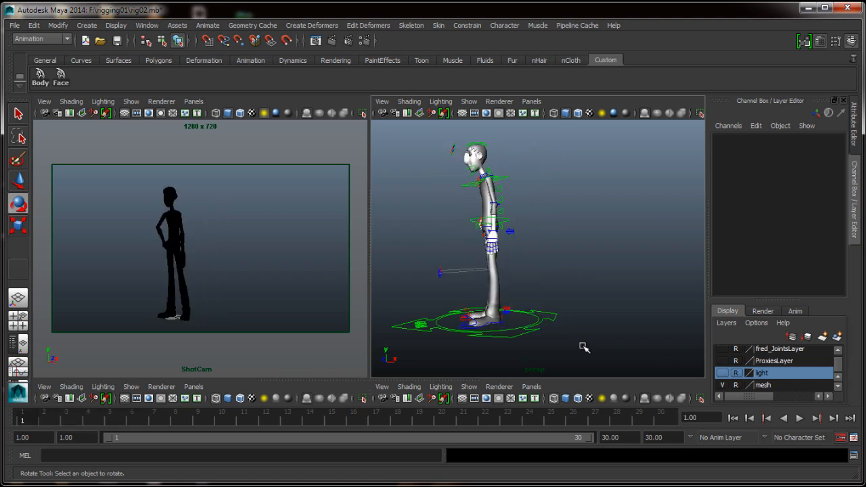
key("alt+period")
key("alt+period")
key("alt+period")
key("alt+period")
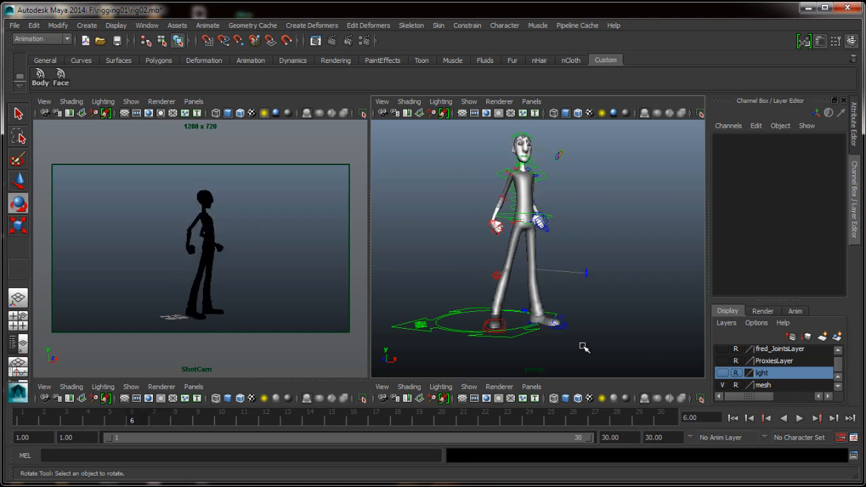
key("alt+comma")
key("alt+comma")
key("alt+comma")
key("alt+comma")
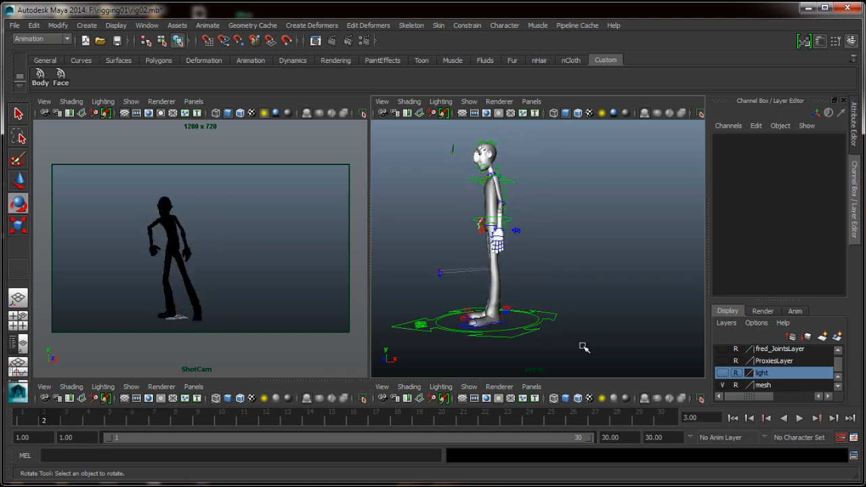
key("alt+period")
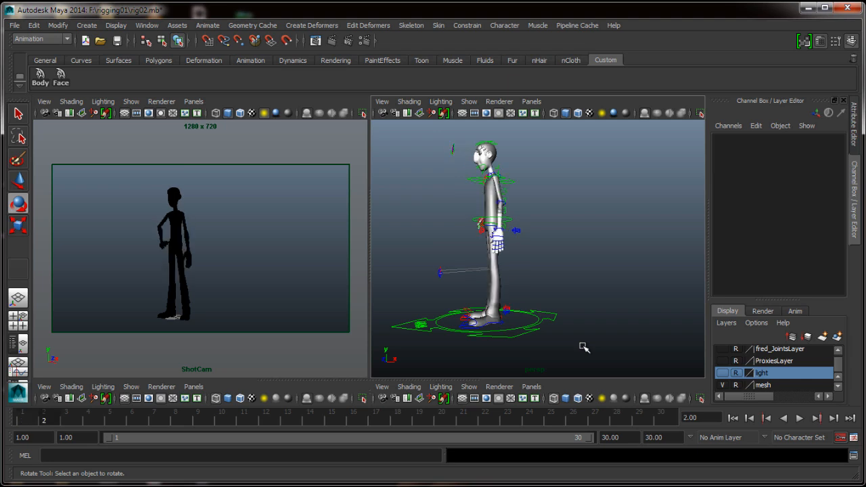
key("alt+period")
key("alt+period")
key("alt+period")
key("alt+period")
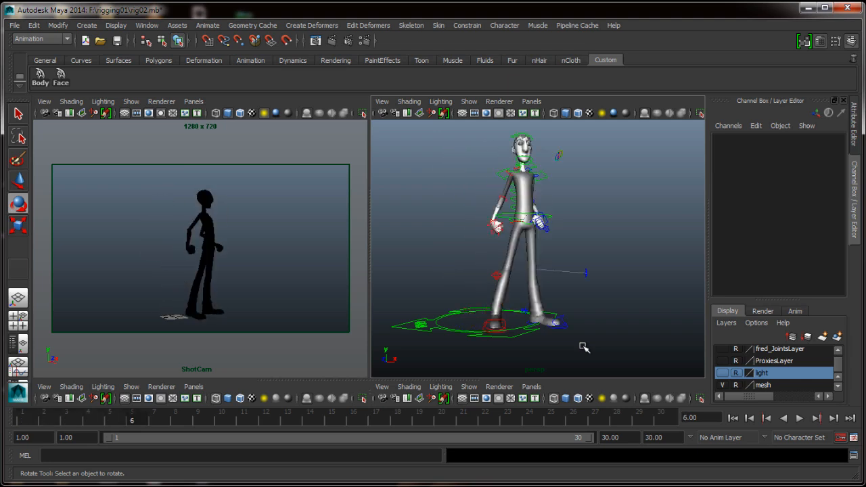
key("alt+period")
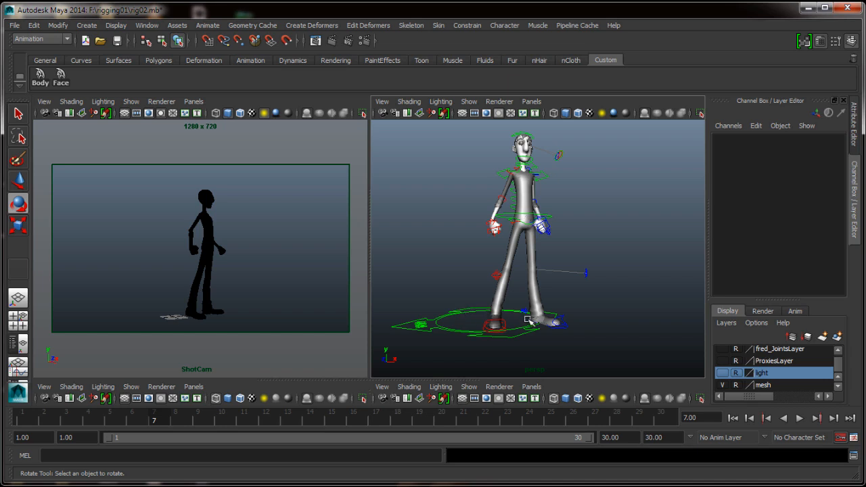
Step: Select all the body controls and key the character's pose at frame 5
right_click_drag(580, 326, 542, 314, "alt")
left_click_drag(549, 320, 595, 313, "alt")
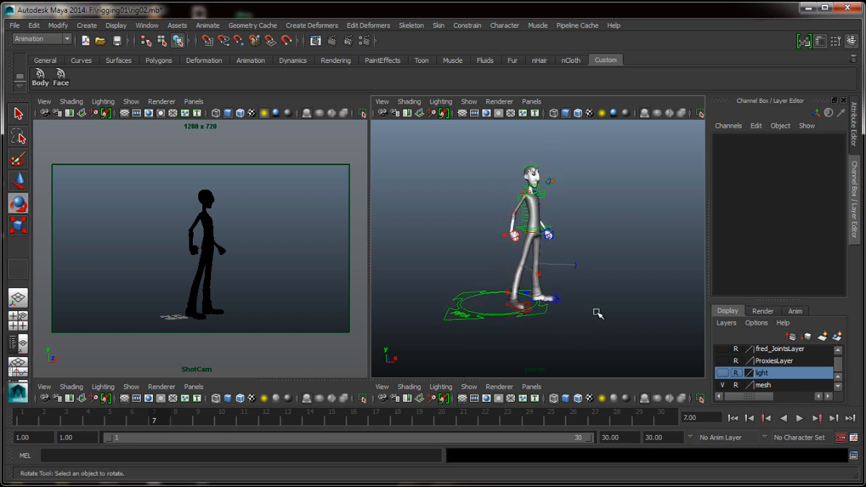
middle_click_drag(595, 310, 599, 326, "alt")
left_click_drag(599, 325, 593, 305, "alt")
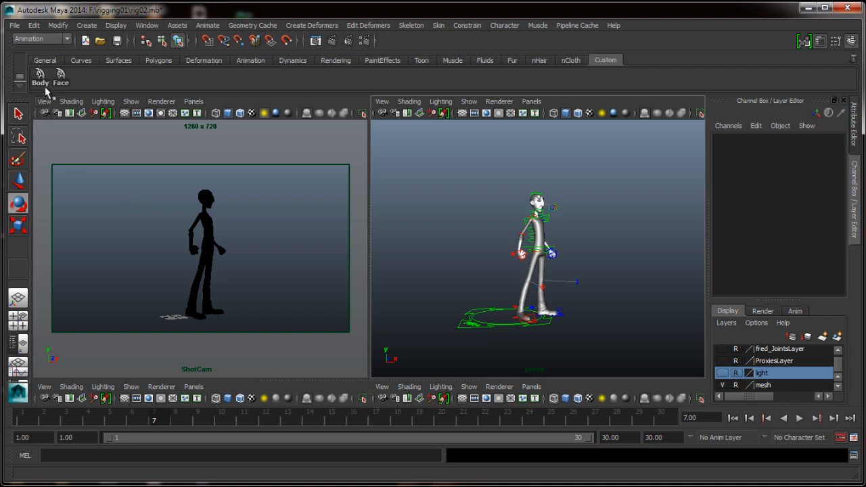
left_click(41, 77)
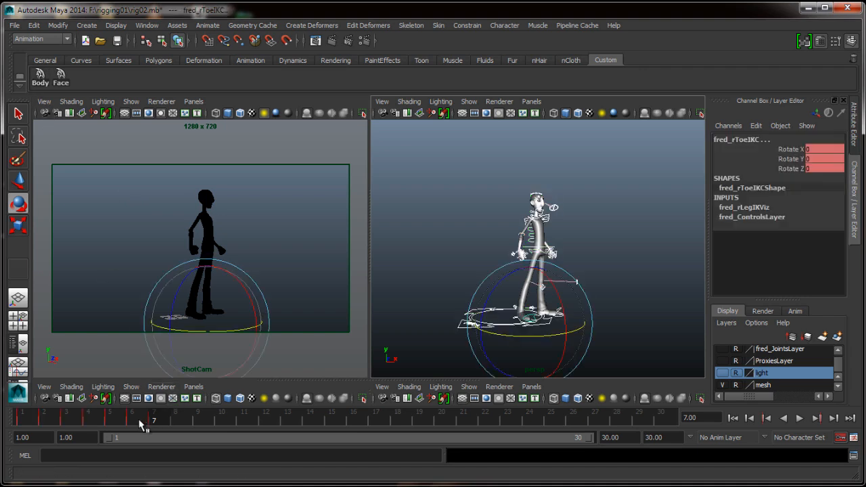
left_click_drag(141, 423, 114, 420)
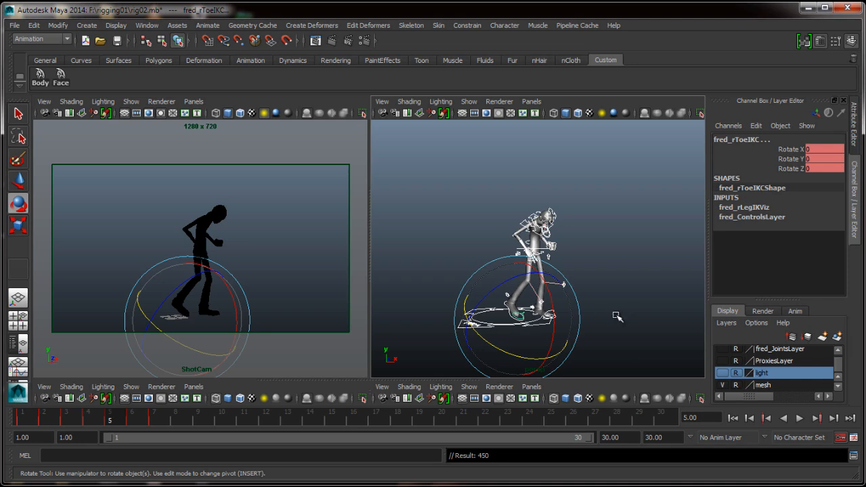
Step: Examine the right wrist and open hand up close at frame 5, comparing them with the neighbouring frame
left_click_drag(585, 331, 530, 329, "alt")
scroll(595, 344, "up", 3)
right_click_drag(529, 329, 588, 345, "alt")
middle_click_drag(521, 317, 568, 306, "alt")
left_click_drag(567, 305, 510, 333, "alt")
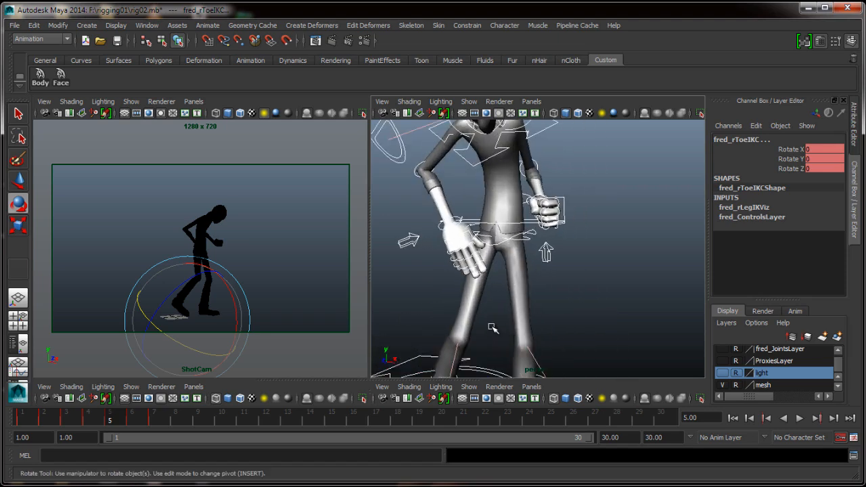
key("alt+period")
key("alt+comma")
left_click(445, 218)
left_click_drag(444, 218, 584, 254, "alt")
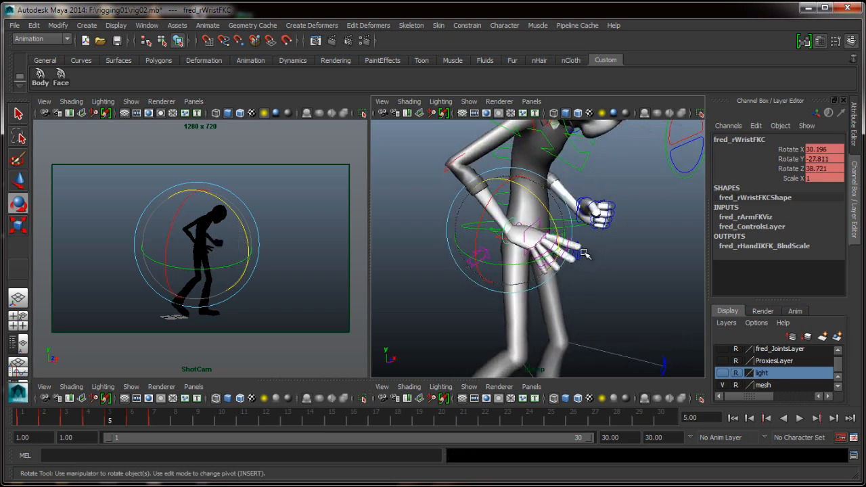
Step: On the right arm switch control, set Finger 4 Curl 1 to -8.3, Curl 2 to -3.6 and Curl 3 to -8.3
left_click(476, 267)
left_click(481, 257)
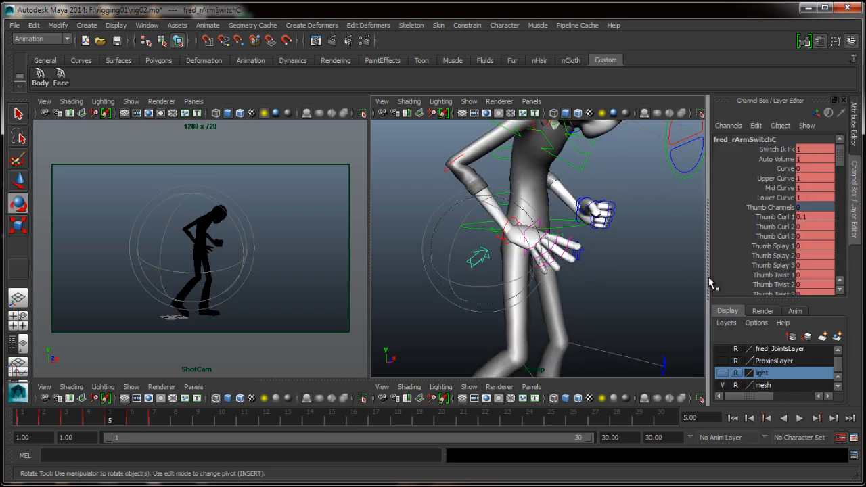
left_click_drag(483, 257, 671, 276, "alt")
scroll(761, 256, "down", 10)
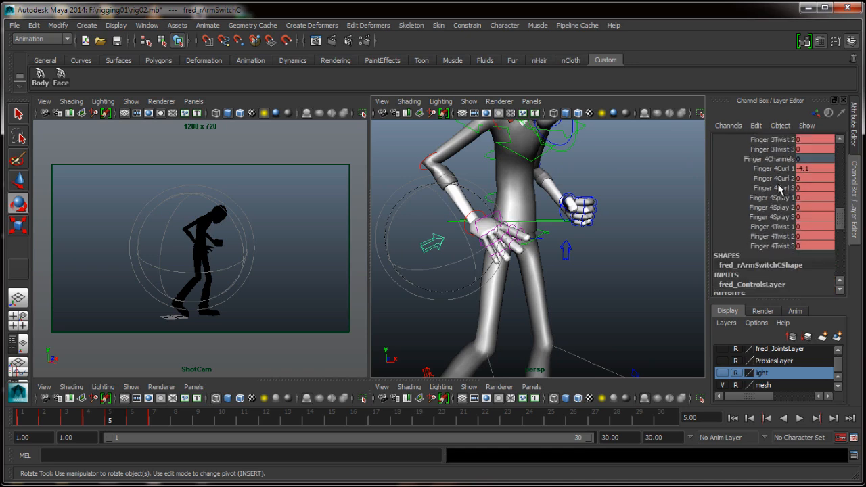
left_click(776, 188)
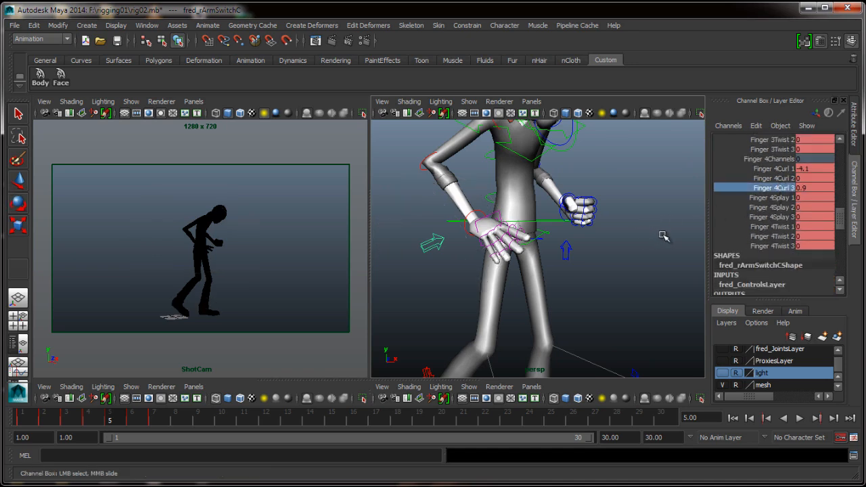
middle_click_drag(663, 236, 591, 235)
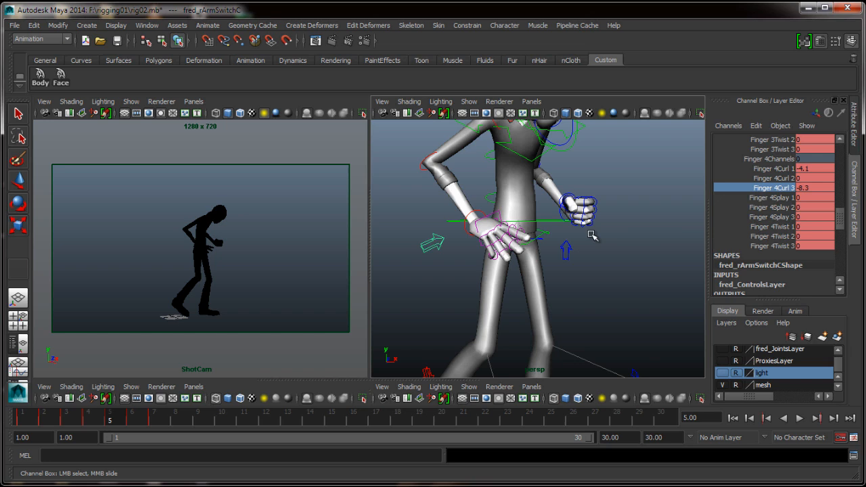
left_click(777, 168)
middle_click_drag(667, 236, 646, 234)
left_click(781, 178)
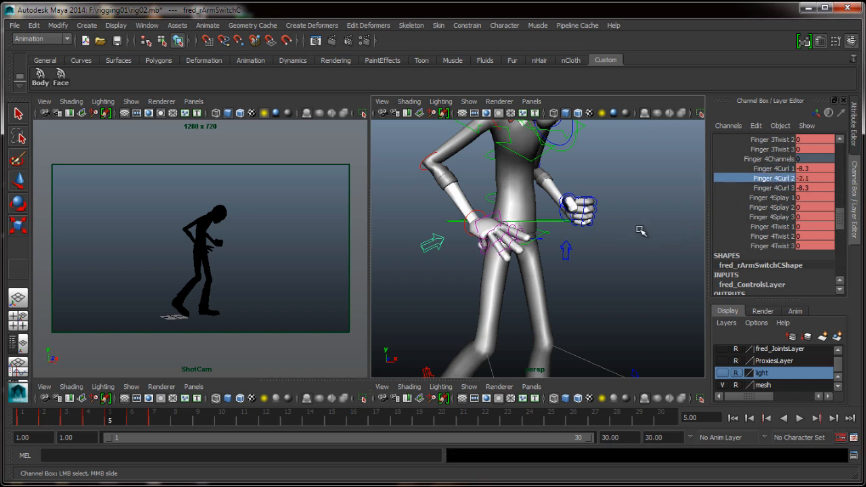
mouse_move(635, 229)
left_mouse_down("alt")
mouse_move(615, 247)
mouse_move(656, 239)
mouse_move(643, 241)
left_mouse_up("alt")
Step: Bend the right hand's Finger 3 inward by setting Curl 1 to -5.9 and adjusting Curl 3 and Curl 2
scroll(781, 165, "up", 3)
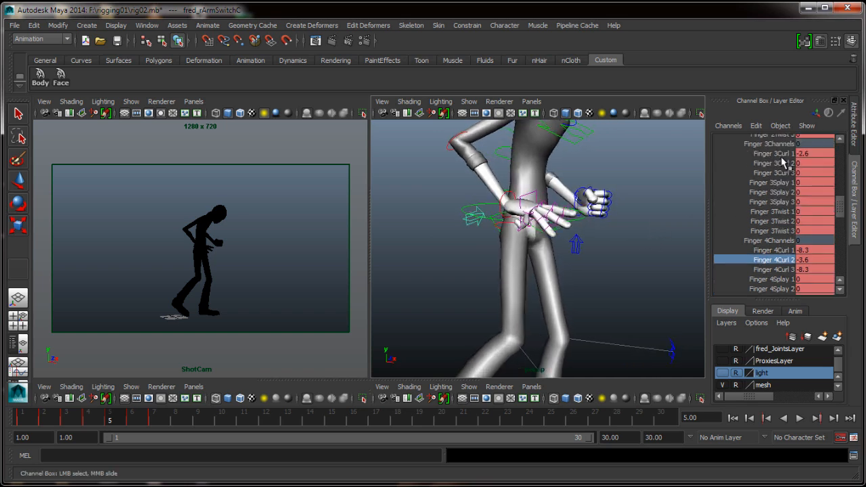
left_click(779, 154)
mouse_move(676, 218)
middle_mouse_down()
mouse_move(651, 215)
mouse_move(682, 211)
middle_mouse_up()
left_click(776, 173)
left_click(778, 163)
Step: Set the right hand's Finger 2 Curl 1 to -4.3, Curl 2 to -3.6 and Curl 3 to -5.9
scroll(778, 170, "up", 5)
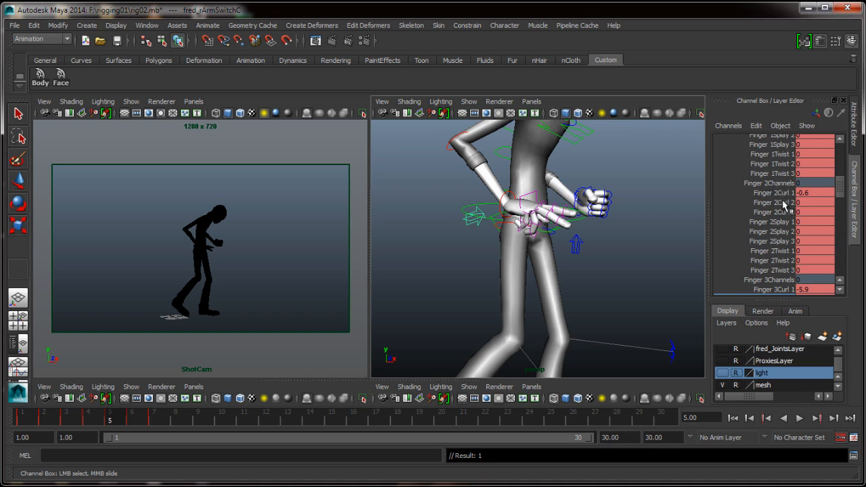
left_click(785, 195)
middle_click_drag(660, 242, 622, 247)
left_click(770, 211)
left_click(754, 202)
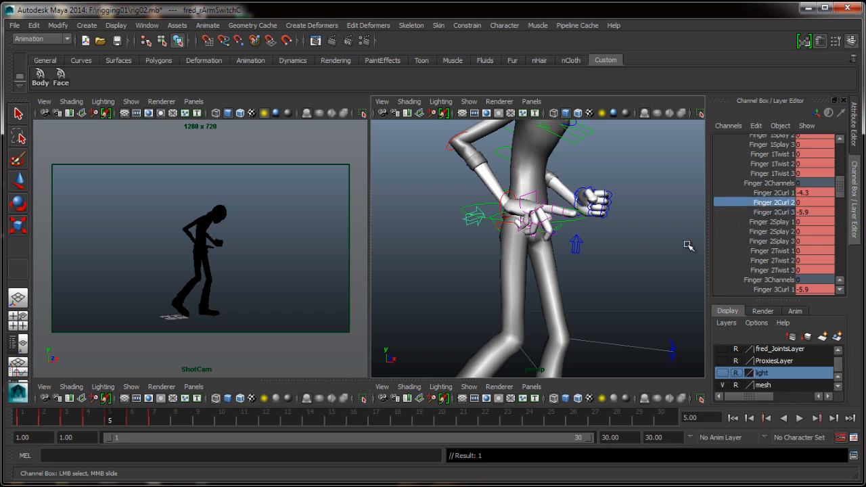
middle_click_drag(685, 246, 648, 253)
Step: Set the right hand's Finger 1 Curl 1 to -2.4, Curl 2 to -2.4 and Curl 3 to -5.8
scroll(820, 204, "up", 4)
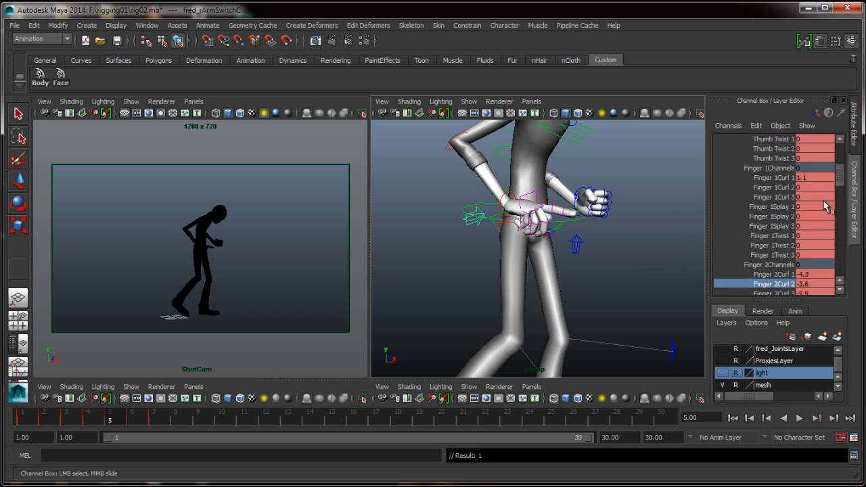
left_click(776, 224)
middle_click_drag(683, 259, 598, 260)
left_click(778, 205)
left_click(778, 215)
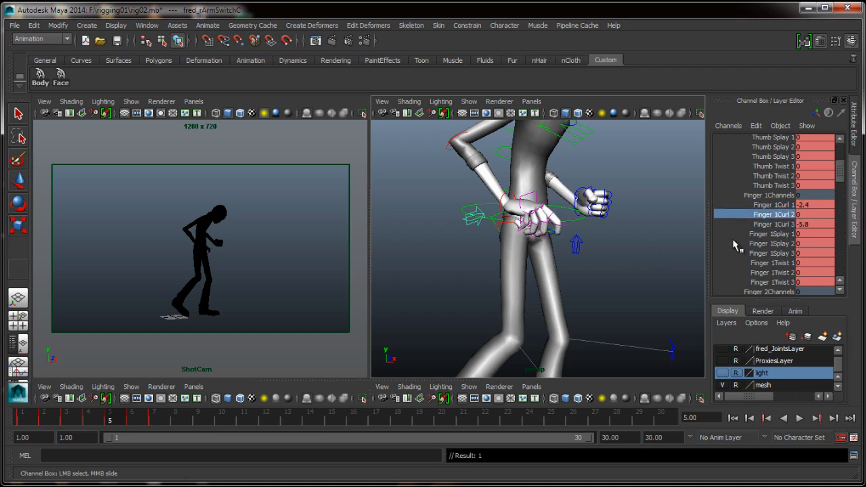
middle_click_drag(698, 252, 681, 252)
Step: Set the right hand's Thumb Curl 3 to -3.3 and Thumb Curl 1 to 0
left_click_drag(637, 268, 572, 284, "alt")
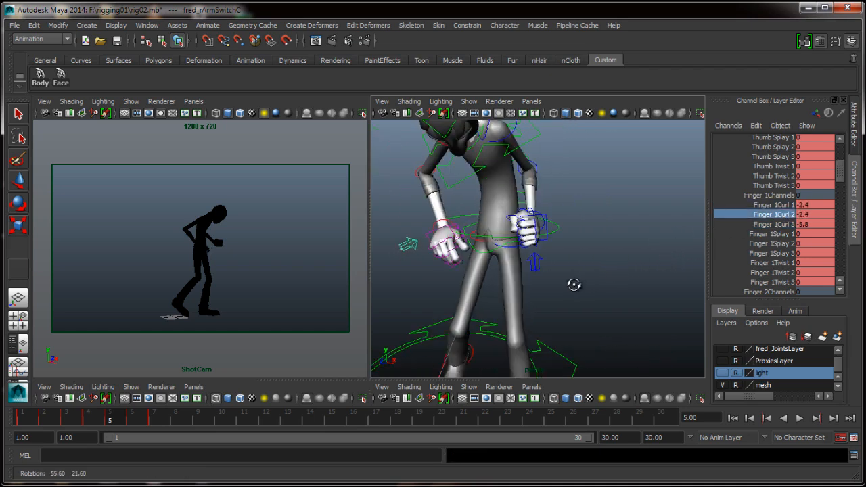
scroll(747, 235, "up", 3)
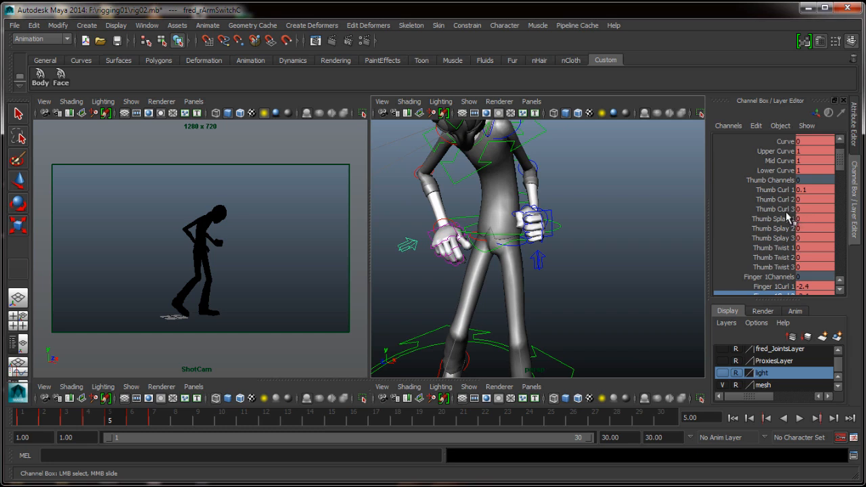
left_click(788, 209)
middle_click_drag(640, 250, 615, 257)
left_click(827, 190)
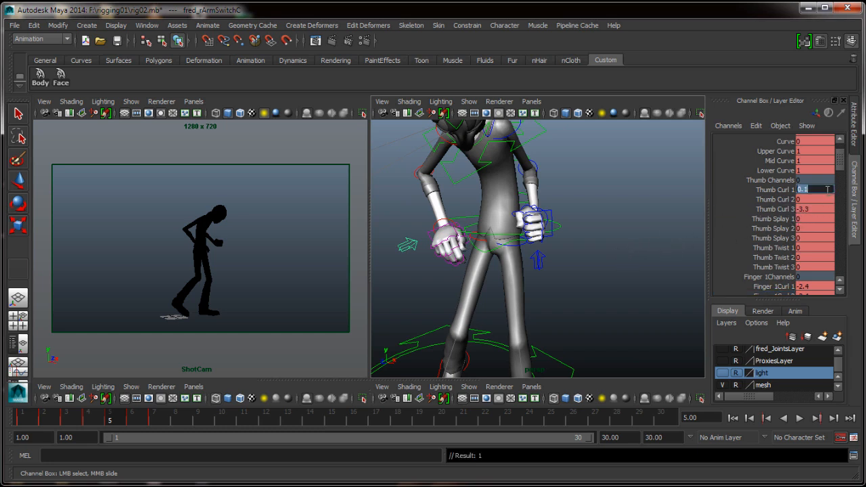
key("Return")
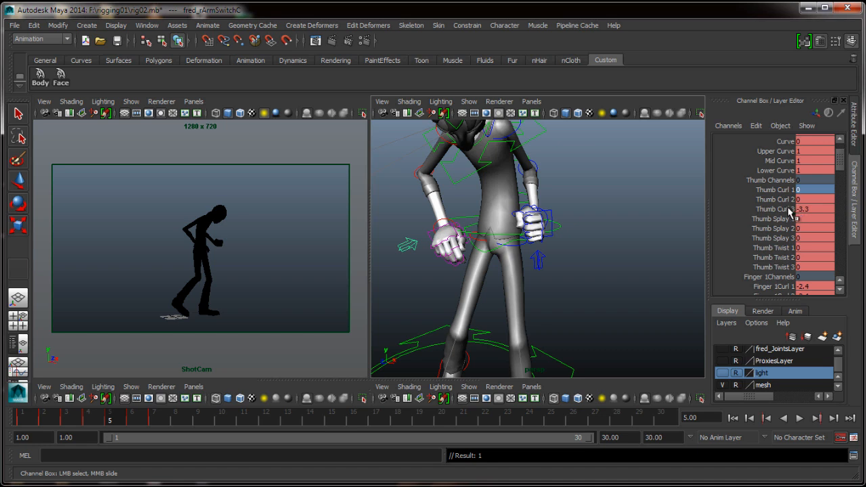
Step: Set the right hand's Thumb Splay 1 to -1.9 and Thumb Curl 1 to 1
left_click(776, 218)
middle_click_drag(671, 260, 657, 253)
left_click_drag(657, 253, 621, 261, "alt")
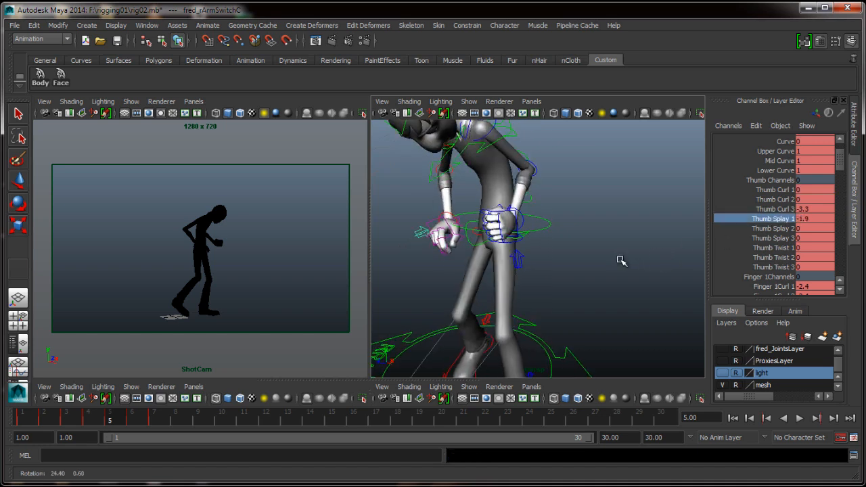
left_click(771, 190)
middle_click_drag(653, 252, 628, 251)
left_click_drag(628, 250, 703, 247, "alt")
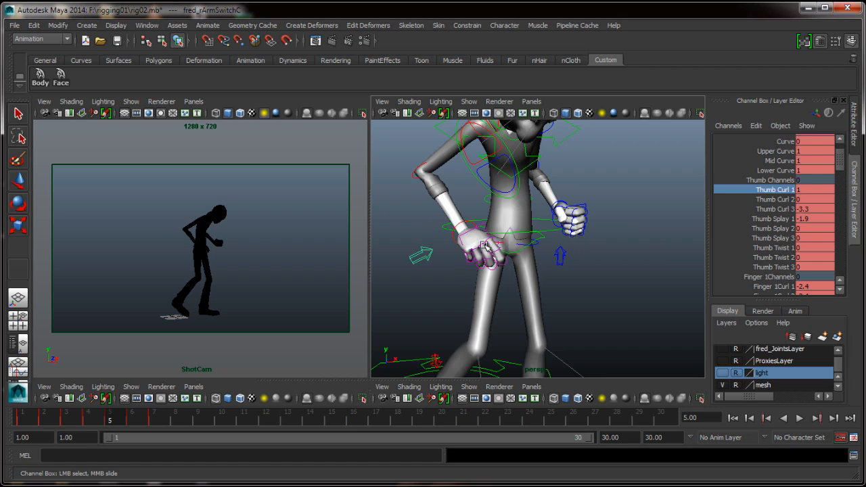
Step: Bend the right elbow FK control at frame 5 to a Rotate Y of about -99.5 and deselect it
left_click_drag(486, 247, 484, 203, "alt")
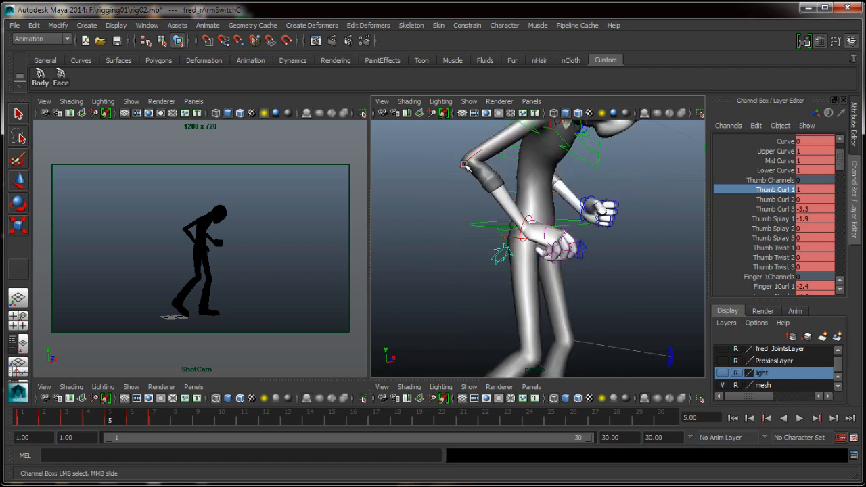
left_click(465, 165)
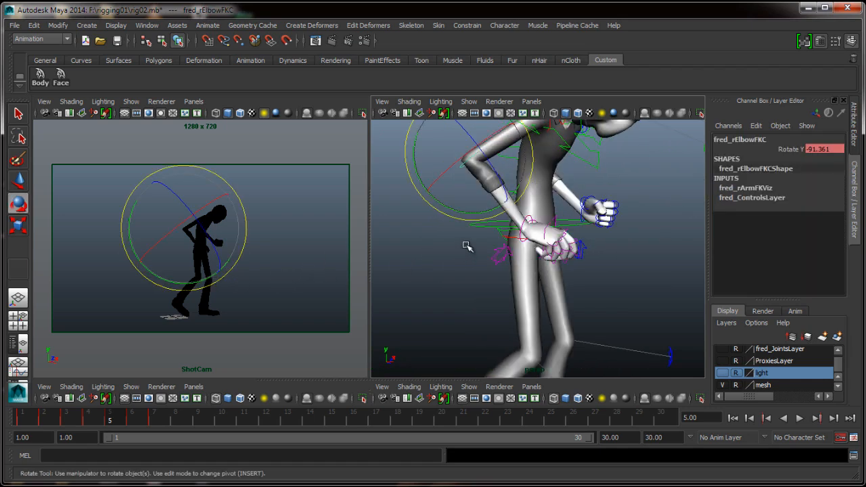
left_click_drag(464, 213, 469, 214)
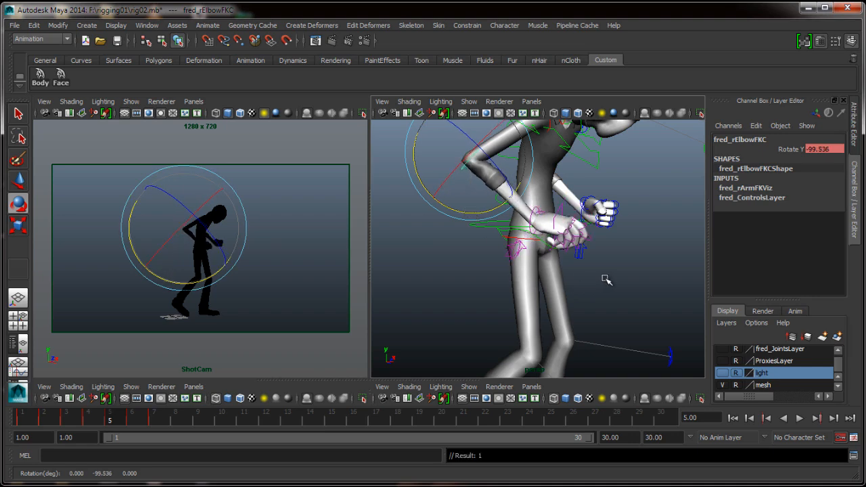
left_click(606, 280)
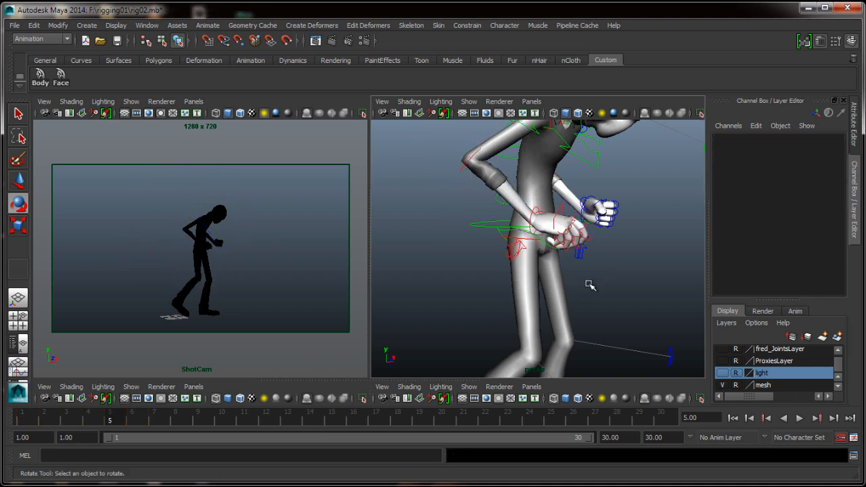
Step: Compare frame 5 with frames 4 and 6, rotate the right elbow FK control at frame 5 to Rotate Y -83.728, and key it
key("alt+comma")
key("alt+period")
key("alt+comma")
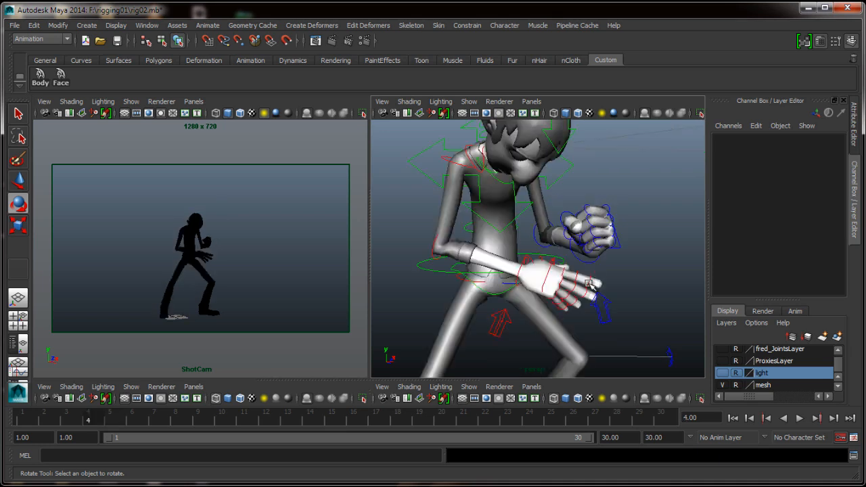
key("alt+period")
key("alt+period")
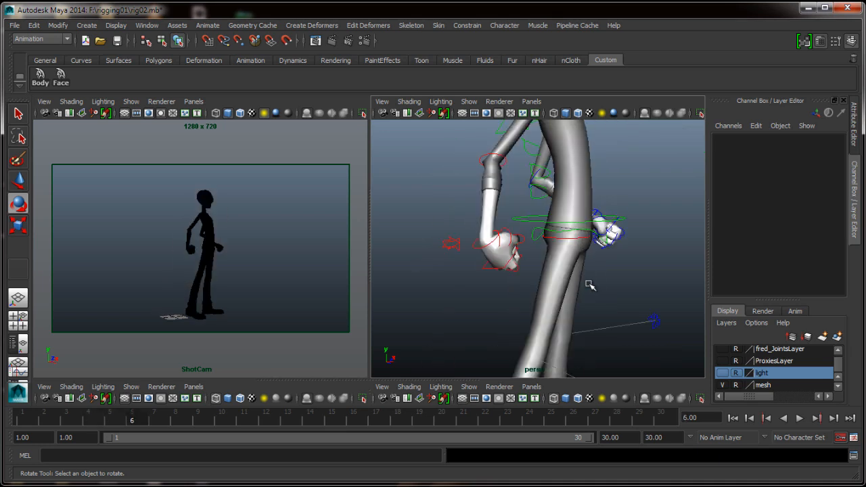
key("alt+comma")
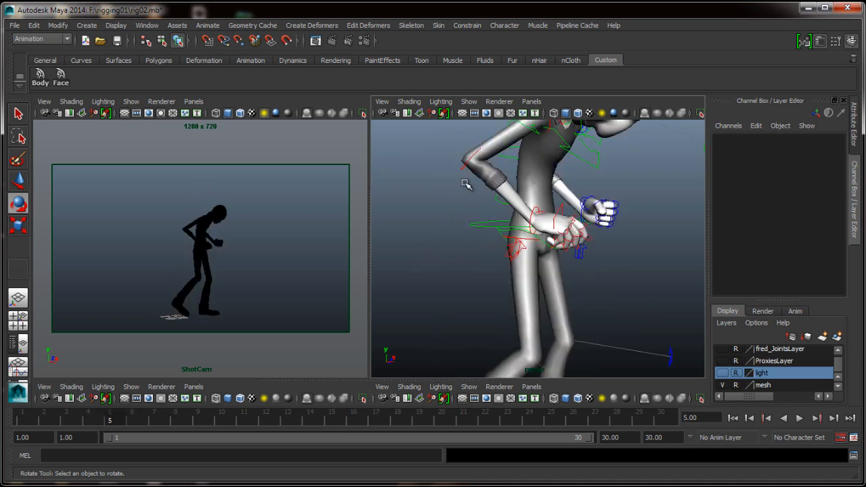
left_click(465, 168)
left_click_drag(498, 207, 479, 213)
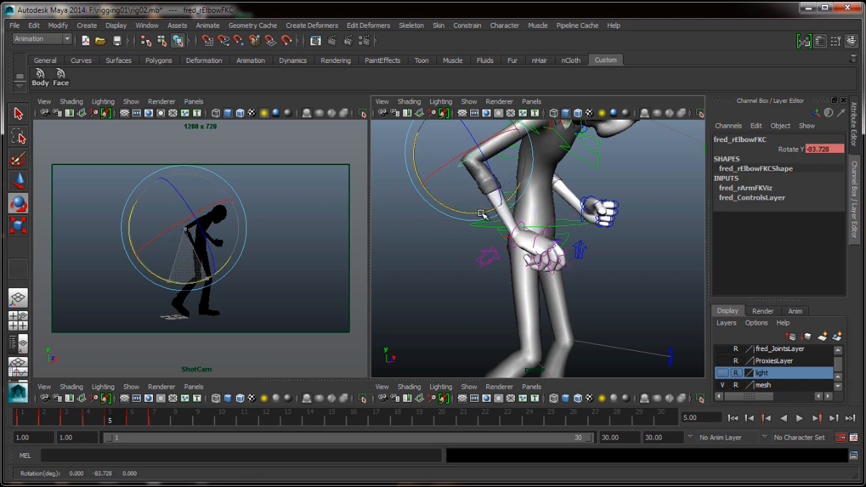
key("s")
left_click(614, 295)
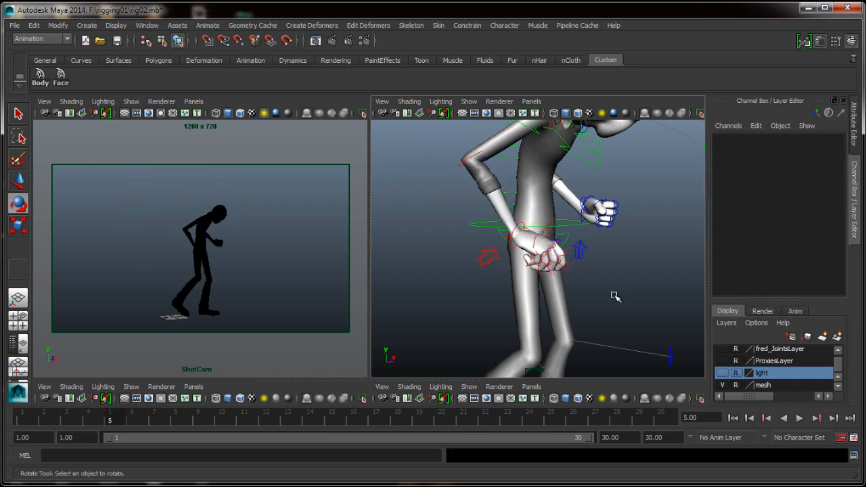
Step: Recheck the neighbouring frames and straighten the right elbow further at frame 5 so the forearm hangs down
key("alt+period")
key("alt+comma")
key("alt+comma")
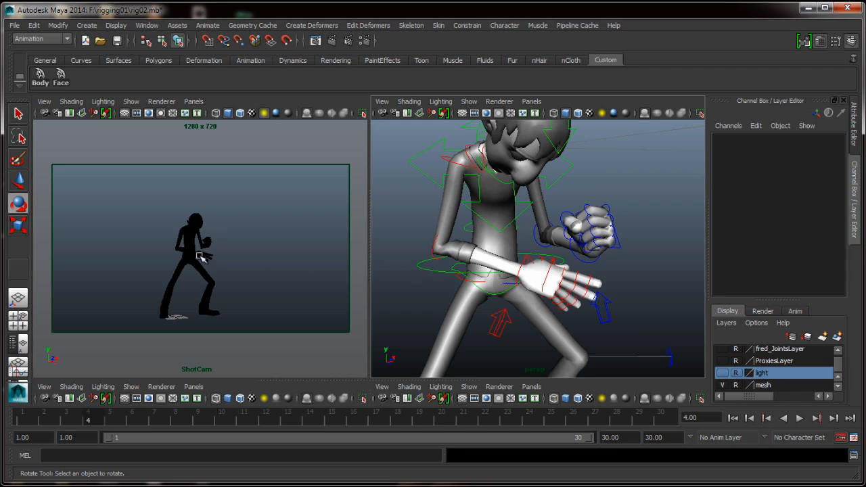
left_click(201, 257)
key("alt+period")
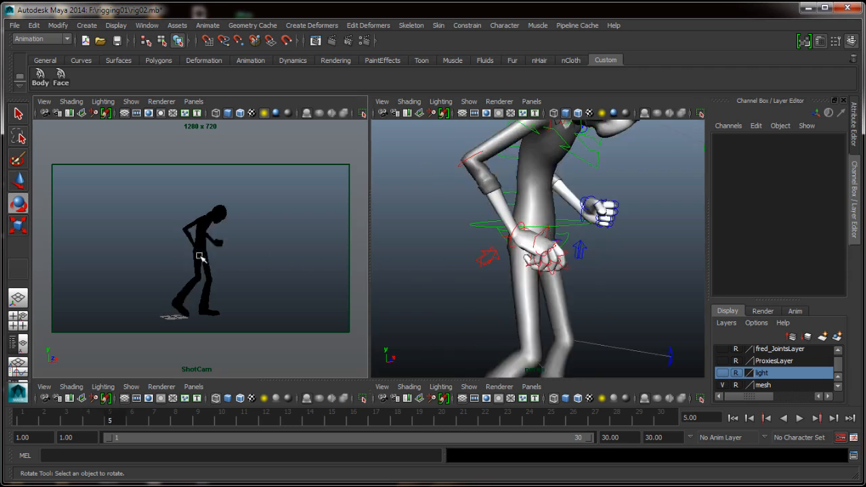
left_click(459, 163)
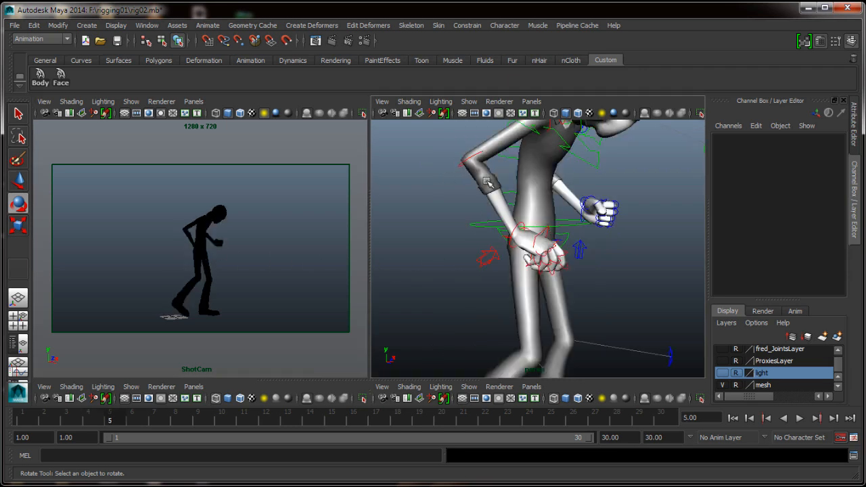
left_click(460, 166)
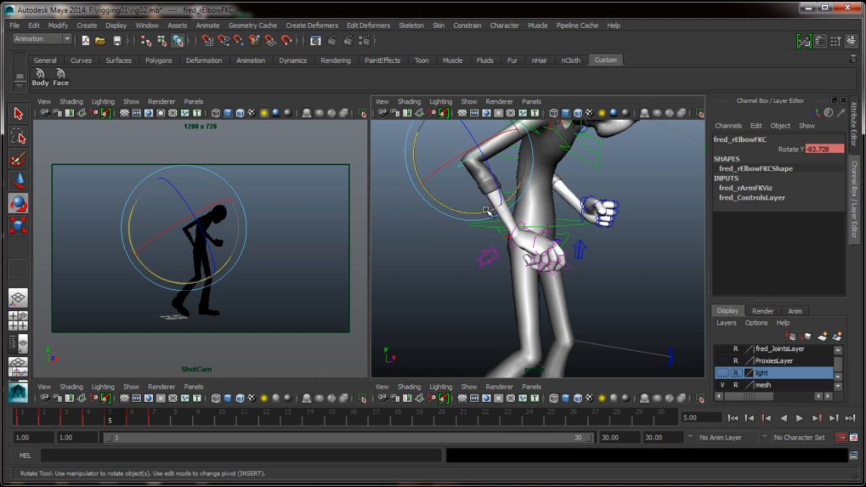
left_click_drag(488, 211, 532, 181)
Step: Rotate the right shoulder FK control at frame 5 to X 43.447, Y -21.737, Z -49.431 and deselect it
left_click(535, 180)
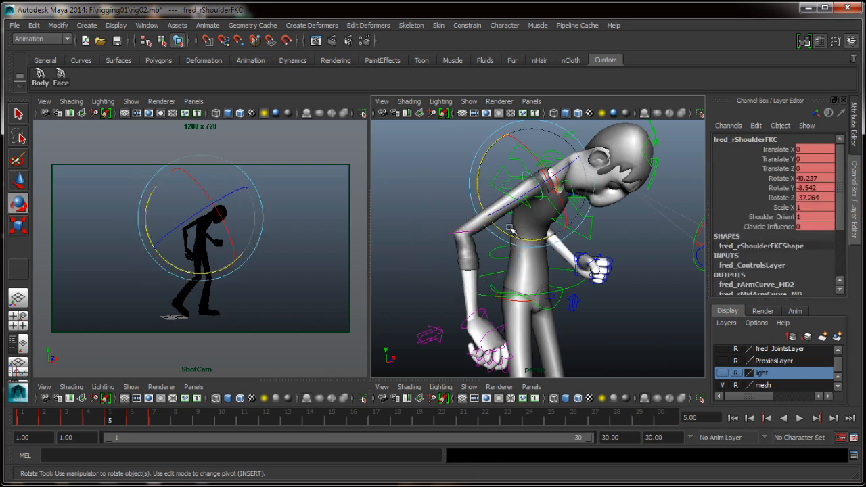
left_click_drag(505, 231, 521, 238)
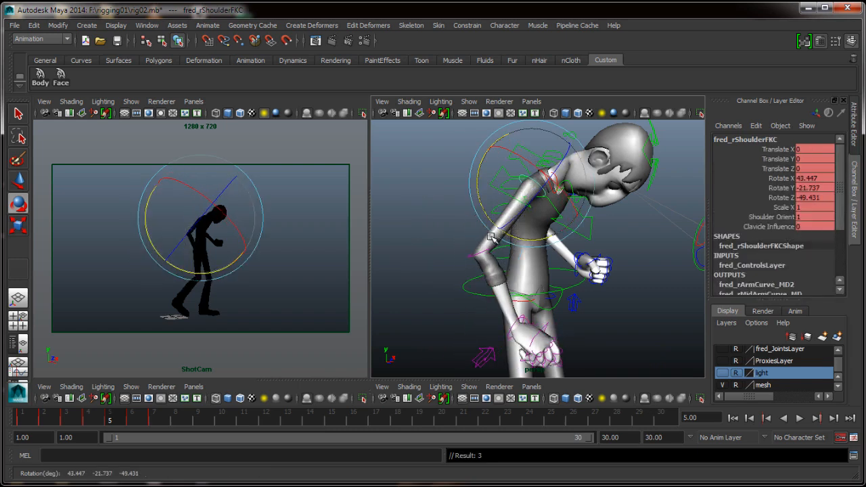
left_click(459, 315)
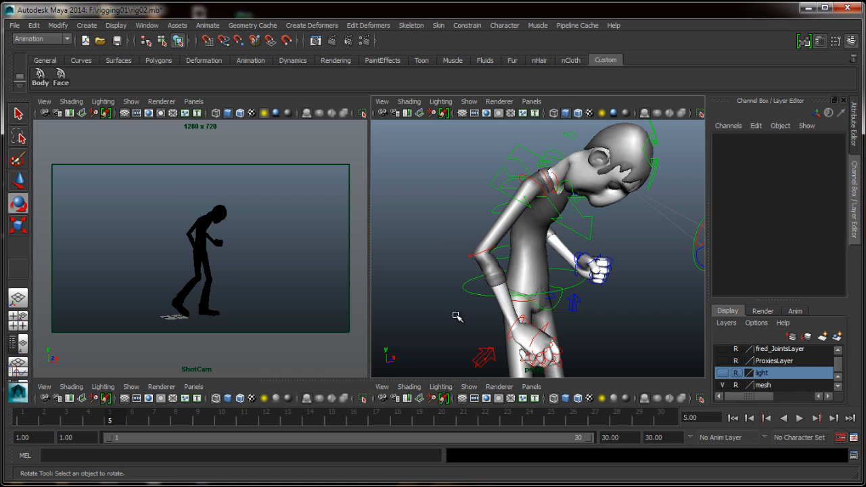
Step: Compare the frame 5 arm pose with frames 4 and 6 in silhouette and switch the ShotCam view to shaded lighting
key("alt+comma")
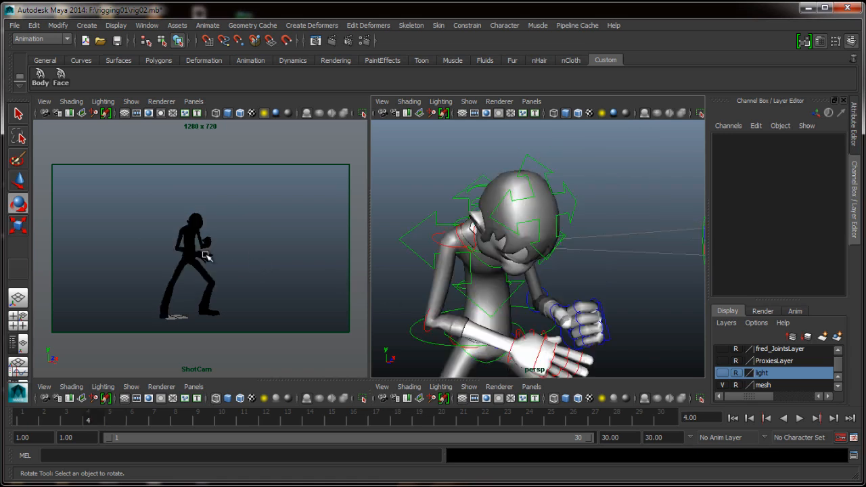
key("alt+period")
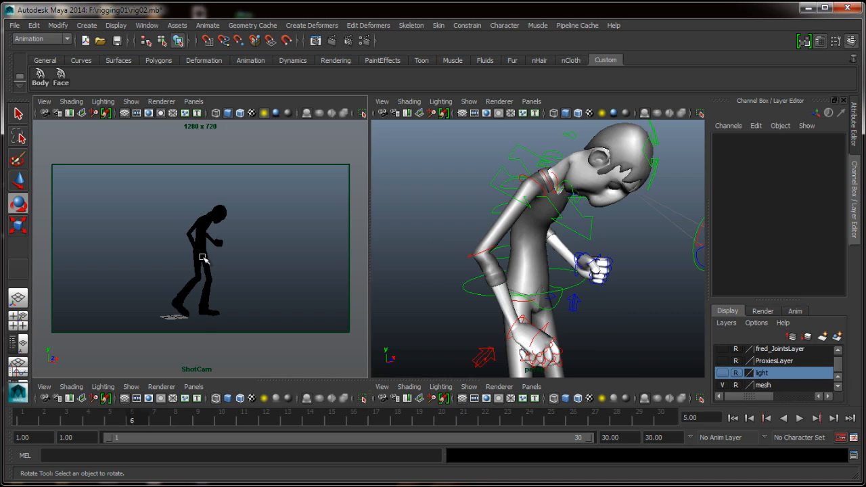
key("alt+period")
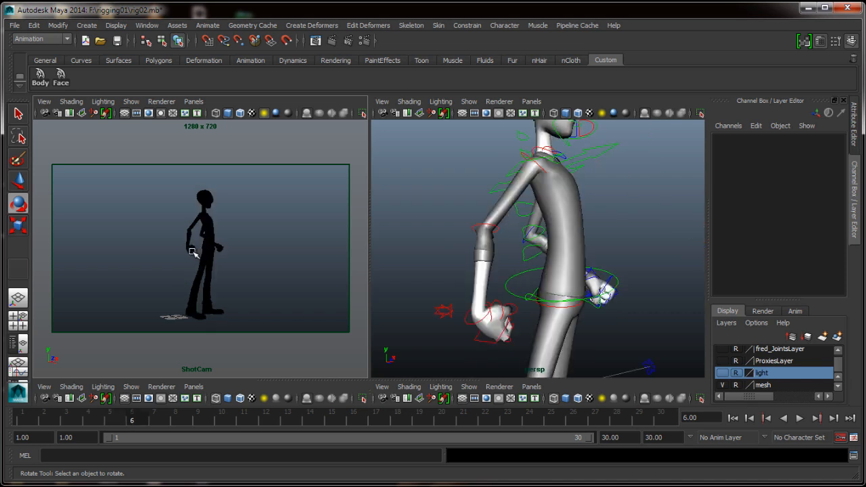
left_click(264, 113)
key("alt+period")
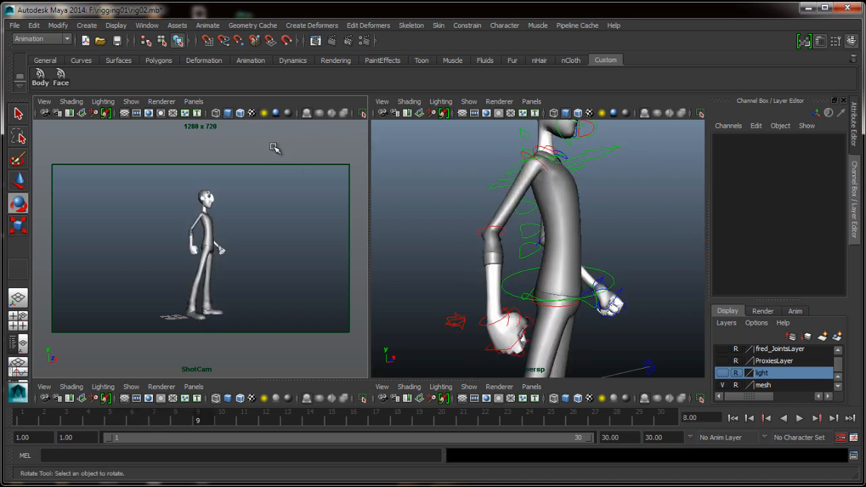
Step: Flip back and forth through the first six frames to check how the shaded poses flow into each other
key("alt+comma")
key("alt+comma")
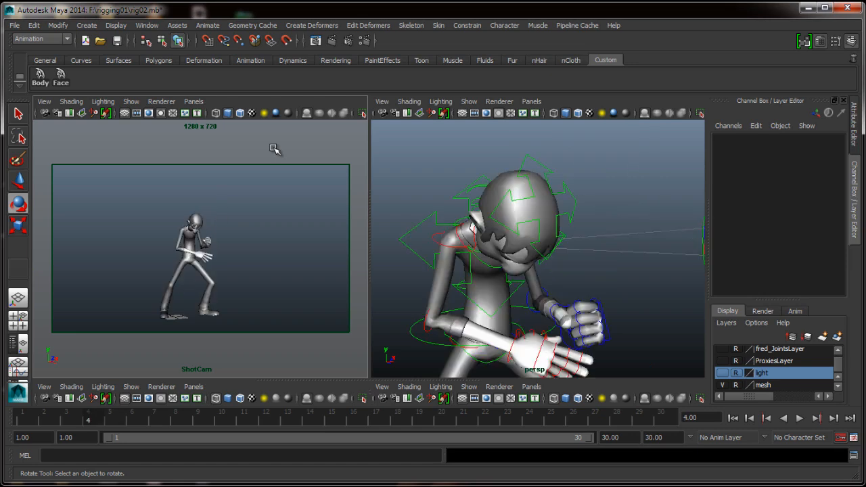
key("alt+period")
key("alt+period")
key("alt+comma")
key("alt+comma")
key("alt+period")
key("alt+period")
key("alt+comma")
key("alt+comma")
key("alt+period")
key("alt+period")
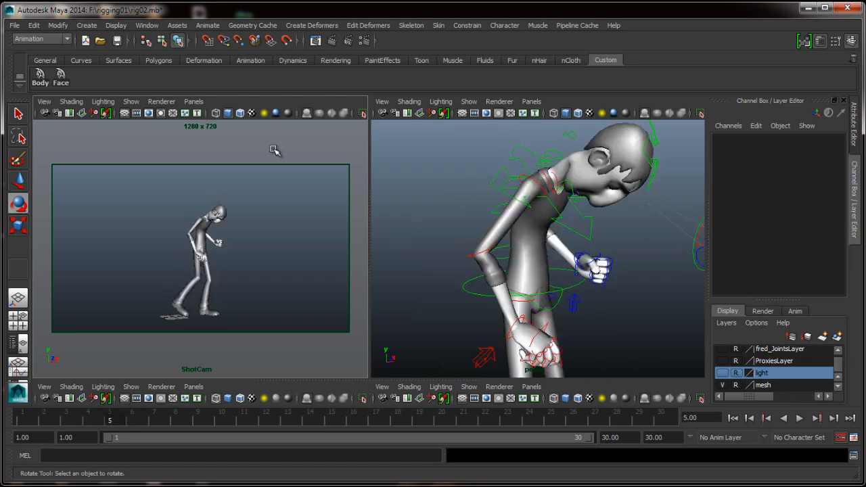
key("alt+comma")
key("alt+comma")
key("alt+period")
key("alt+period")
key("alt+comma")
key("alt+comma")
key("alt+comma")
key("alt+comma")
key("alt+comma")
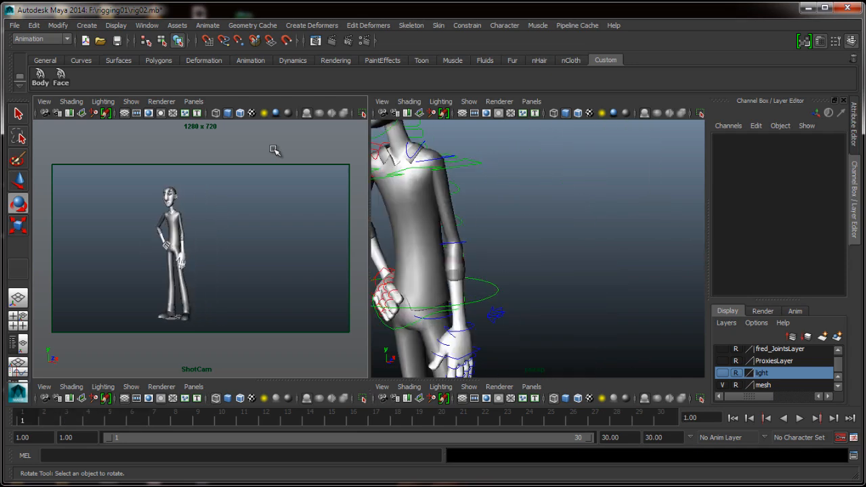
key("alt+period")
key("alt+period")
key("alt+period")
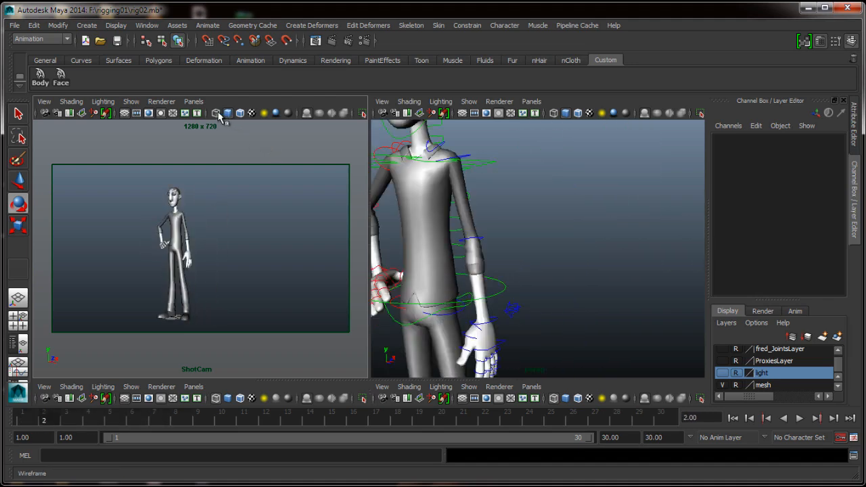
Step: Compare the silhouette and shaded displays of the character in the ShotCam view, ending on the silhouette
left_click(264, 113)
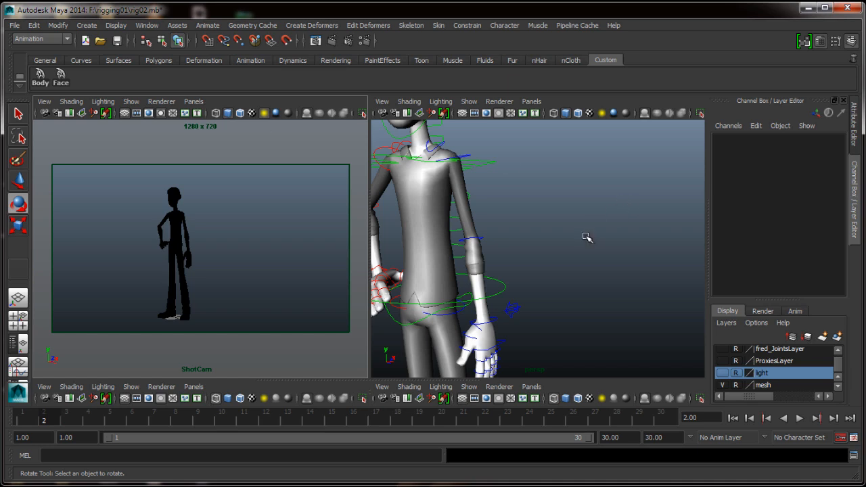
left_click(274, 113)
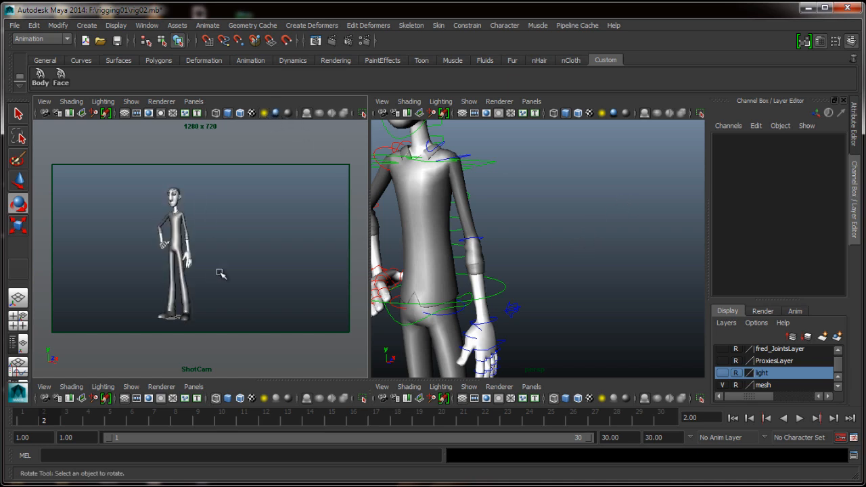
left_click(264, 113)
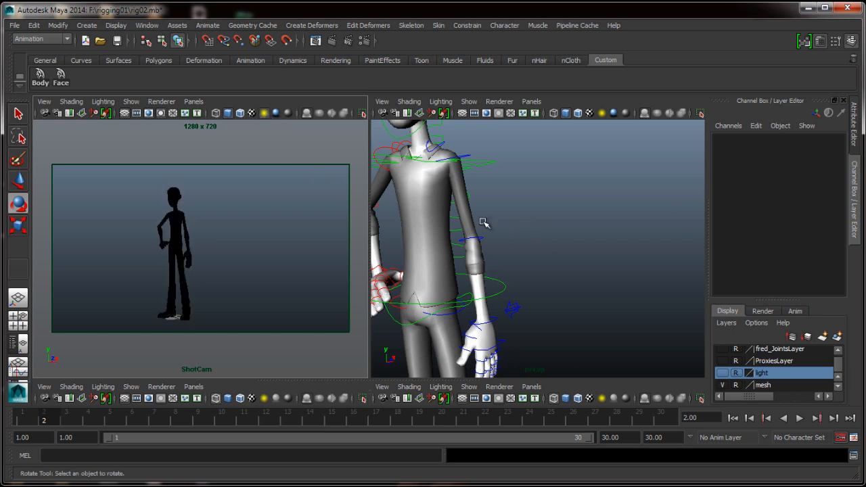
Step: Select all body controls and shift their keys from frames 2 through 7 one frame later
left_click(41, 82)
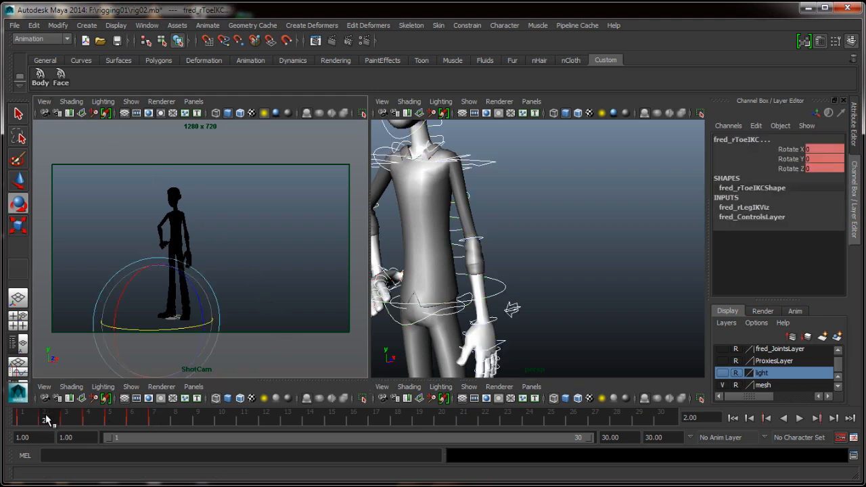
left_click_drag(46, 420, 152, 418, "shift")
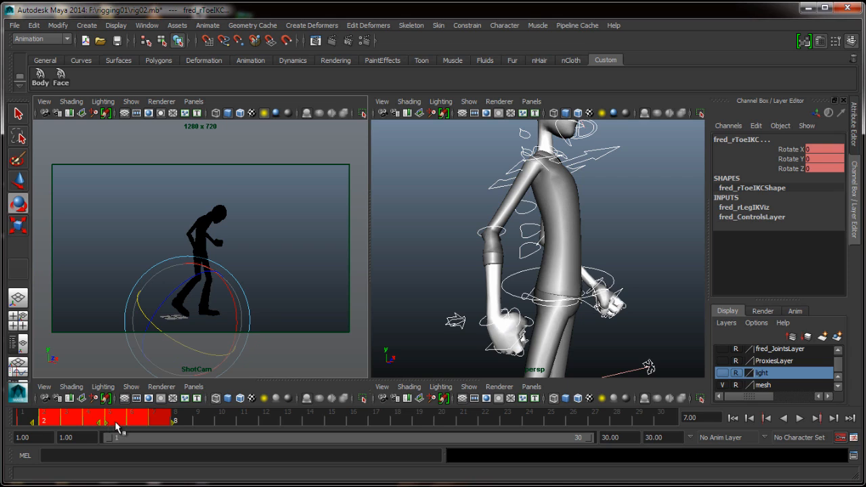
left_click_drag(122, 421, 153, 420)
left_click(227, 414)
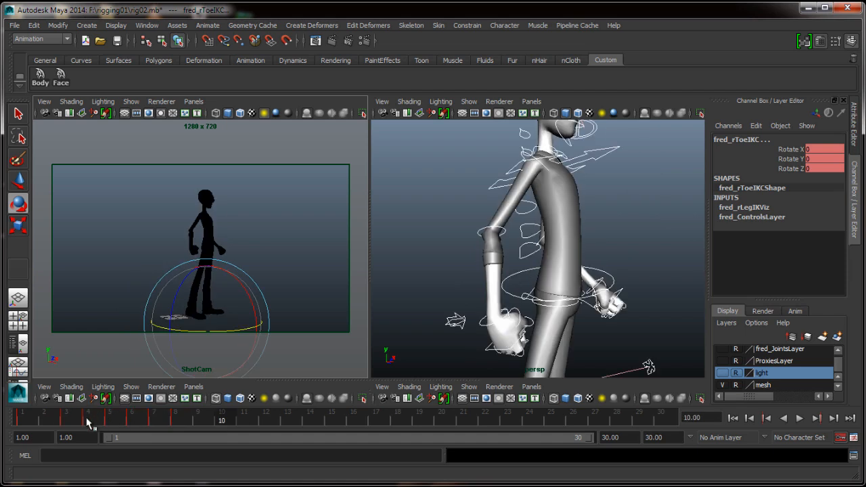
Step: Shift the keys from frames 4 through 8 one frame later so the third pose falls on frame 5
key("alt+v")
left_click_drag(86, 419, 207, 421, "shift")
key("alt+v")
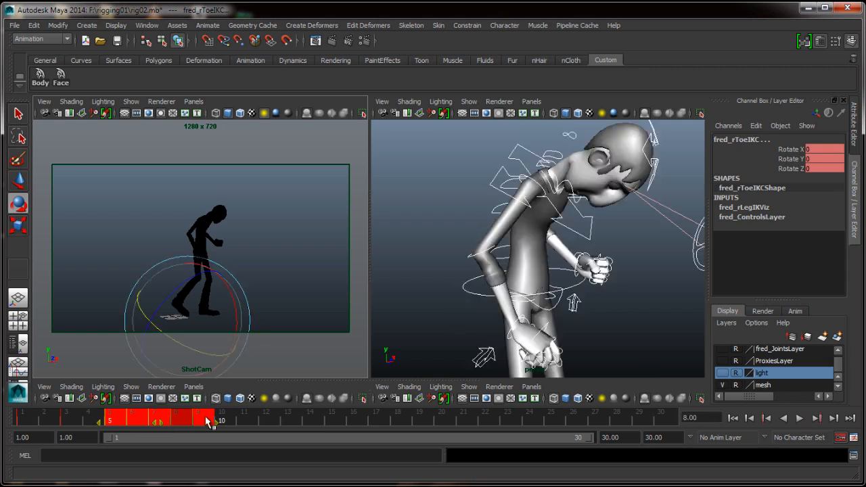
left_click(263, 415)
Step: Spread the remaining body keys two frames apart so they fall on frames 7, 9, 11 and 13
left_click_drag(136, 417, 262, 421, "shift")
left_click(192, 420)
left_click(273, 420)
left_click(285, 421)
left_click(306, 421)
left_click(266, 423, "shift")
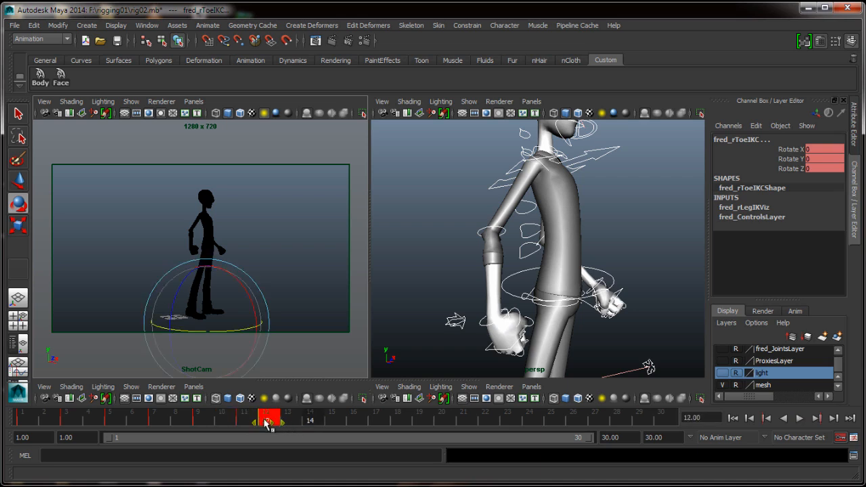
left_click_drag(282, 425, 292, 425)
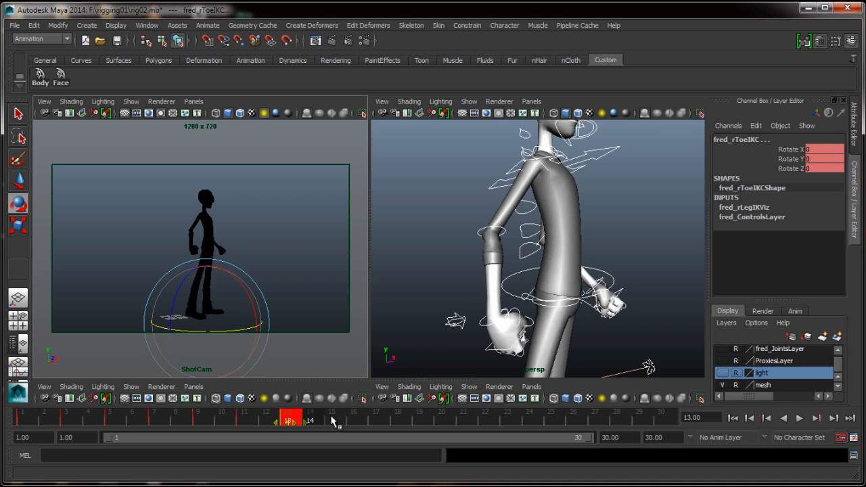
left_click(270, 421)
Step: Scrub back to frame 1, deselect the controls and play the animation to review the new timing on twos
left_click_drag(248, 421, 27, 421)
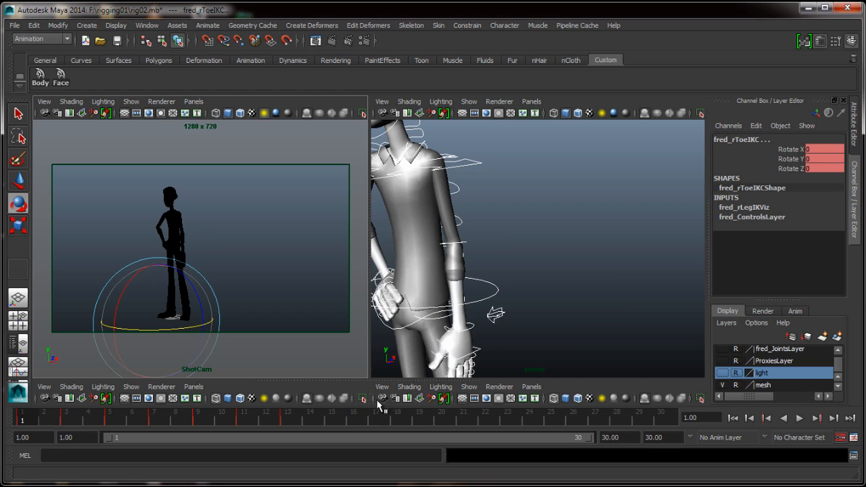
key("w")
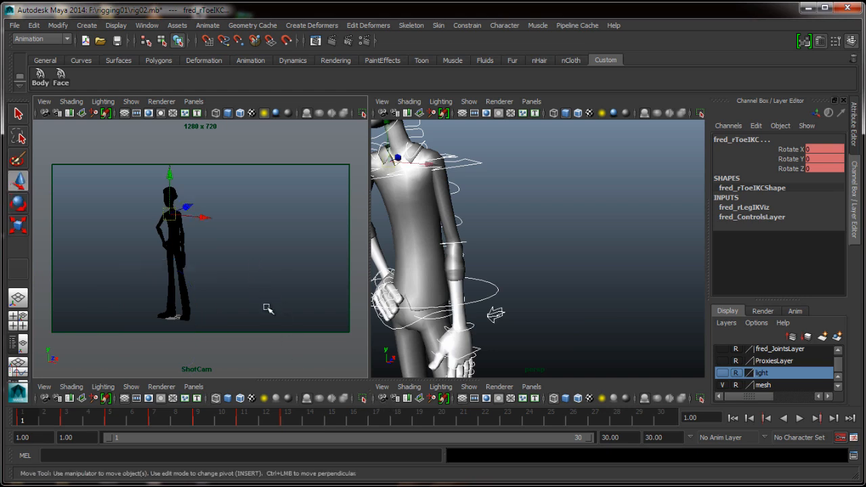
left_click(269, 309)
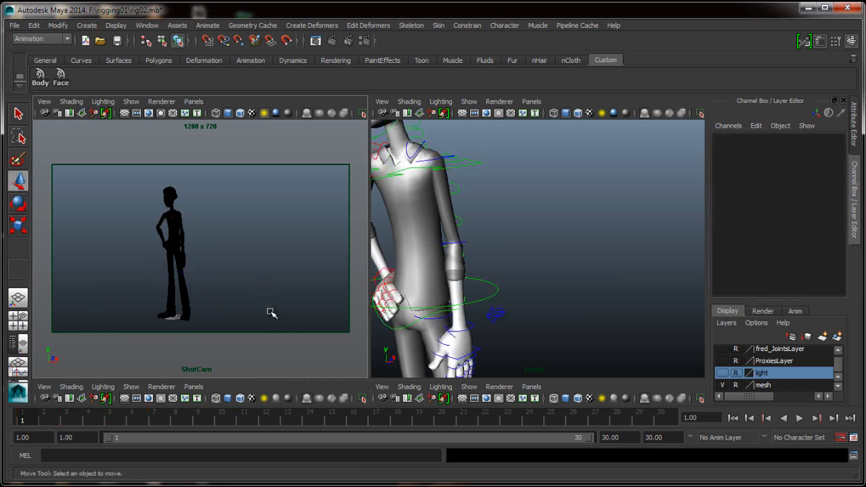
left_click(798, 419)
left_click(799, 419)
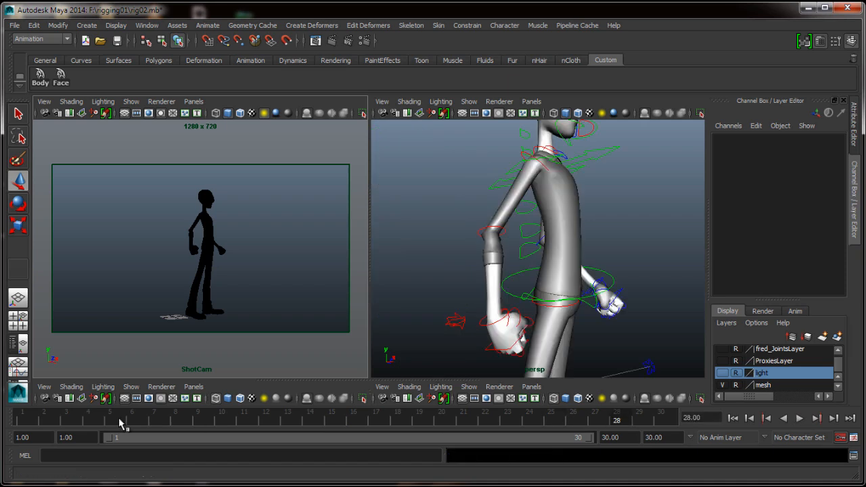
left_click(21, 419)
key("alt+v")
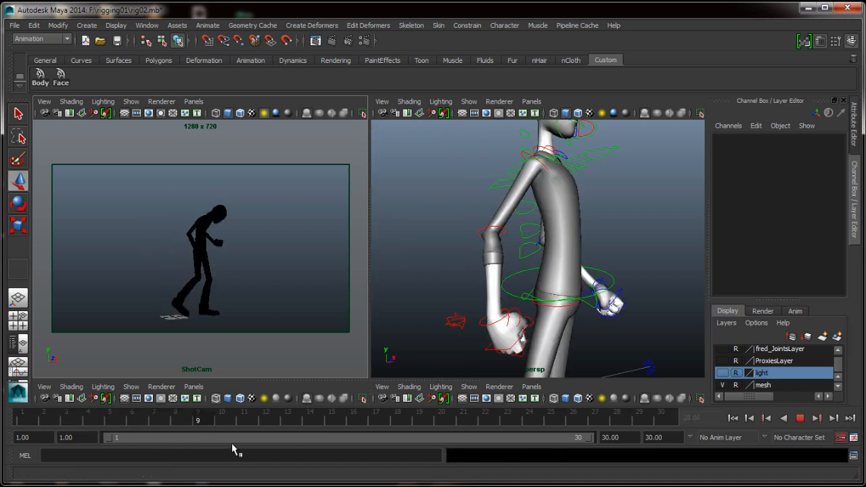
key("alt+v")
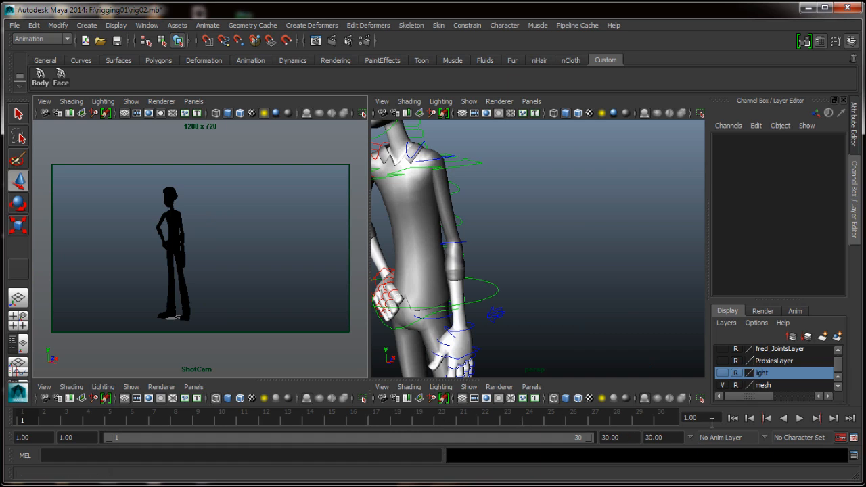
Step: Replay the animation to check the timing on twos, stop it and return to frame 1
left_click(798, 418)
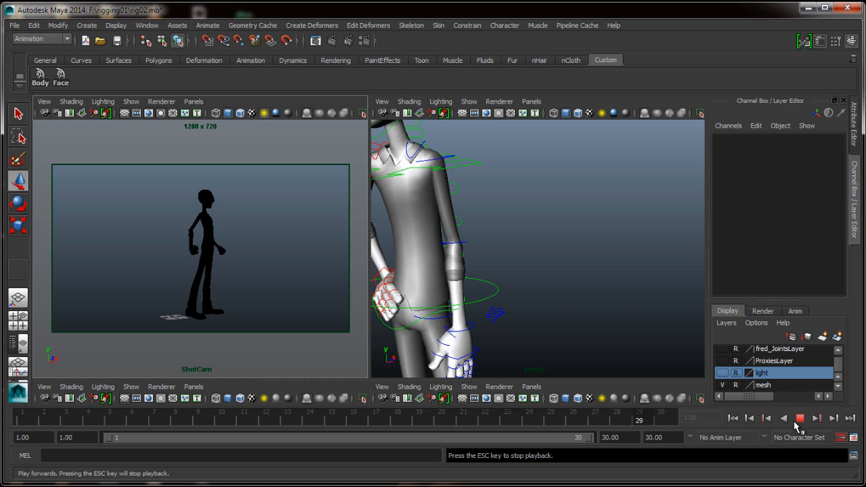
left_click(799, 418)
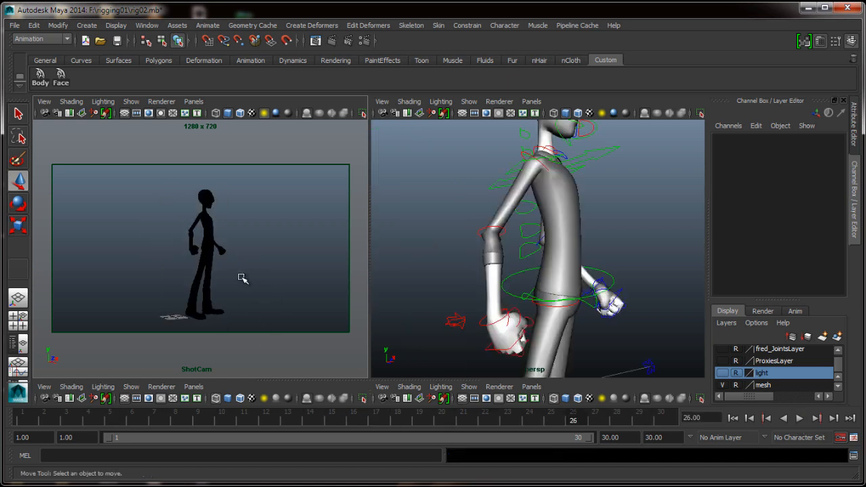
left_click_drag(190, 417, 31, 434)
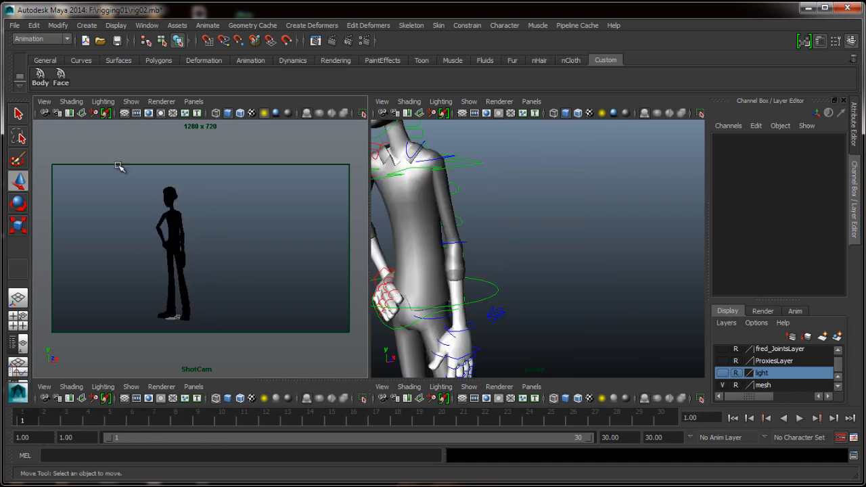
Step: Select all body controls and compare the key poses on frames 3, 5 and 7 by stepping back and forth between them
left_click(39, 76)
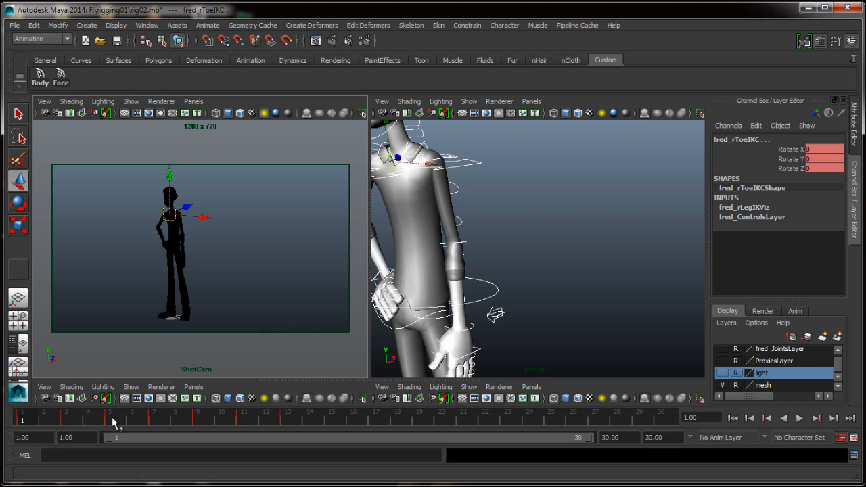
left_click(67, 420)
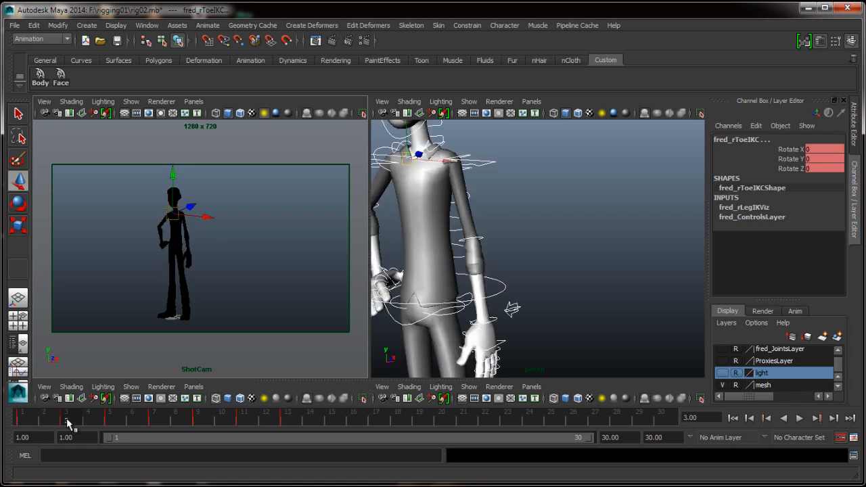
key("period")
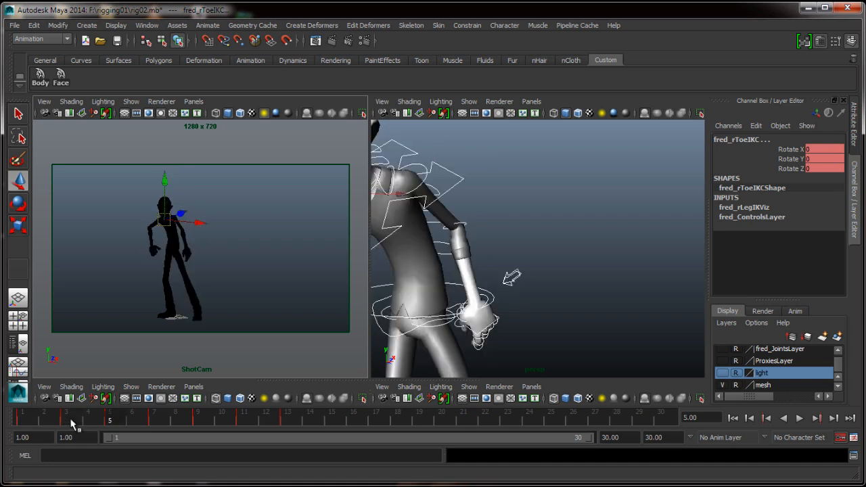
key("comma")
key("period")
key("comma")
key("period")
key("period")
key("comma")
key("period")
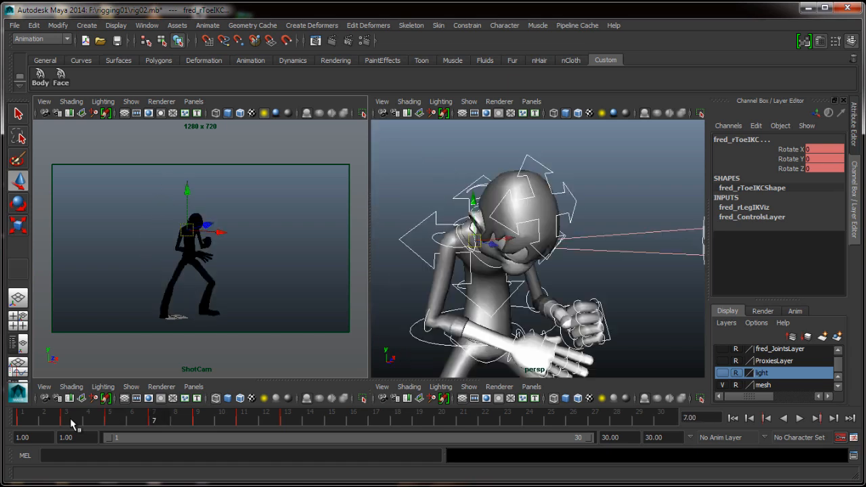
left_click(177, 229)
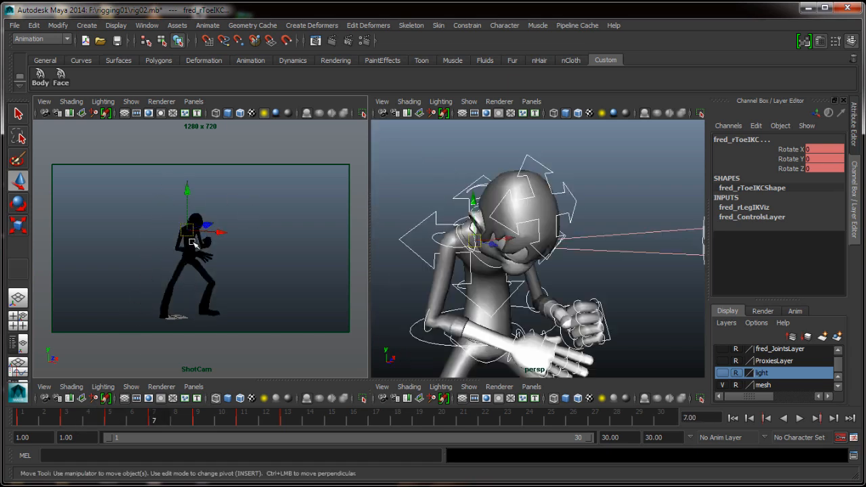
key("comma")
key("comma")
key("period")
key("period")
key("comma")
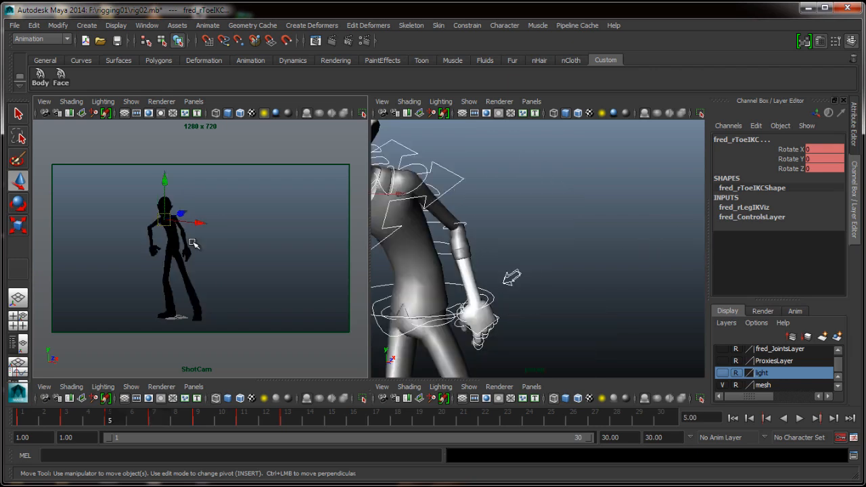
key("period")
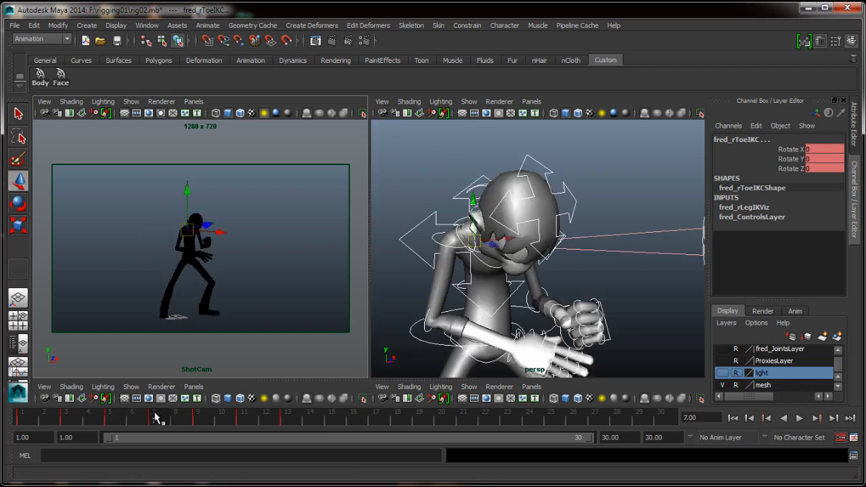
Step: Shift the body keys from frame 7 onward two frames later so they fall on frames 9, 11, 13 and 15
left_click_drag(154, 420, 267, 424, "shift")
key("alt+v")
key("alt+v")
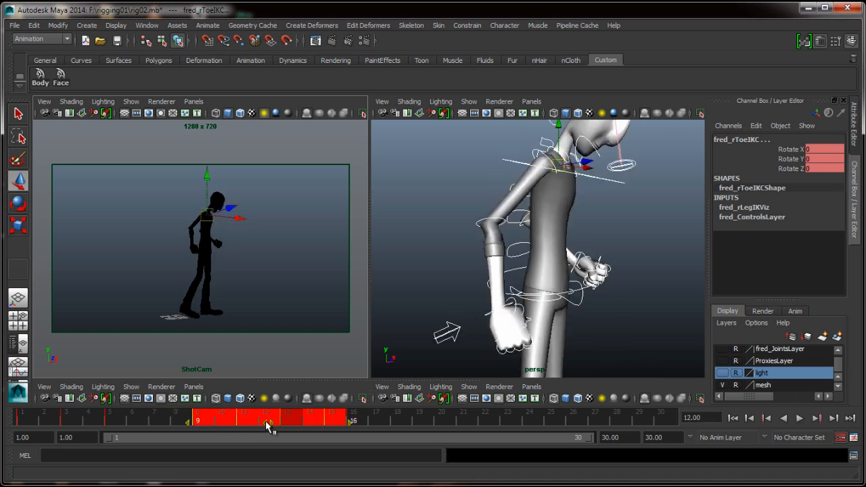
left_click(384, 421)
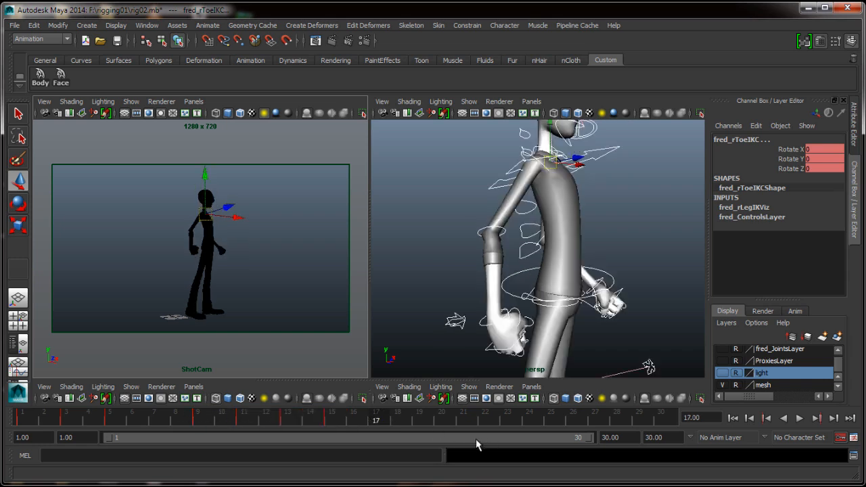
Step: Check the poses from frame 9 on and shift the last three body keys two frames later to frames 13, 15 and 17
left_click(198, 419)
left_click(243, 420)
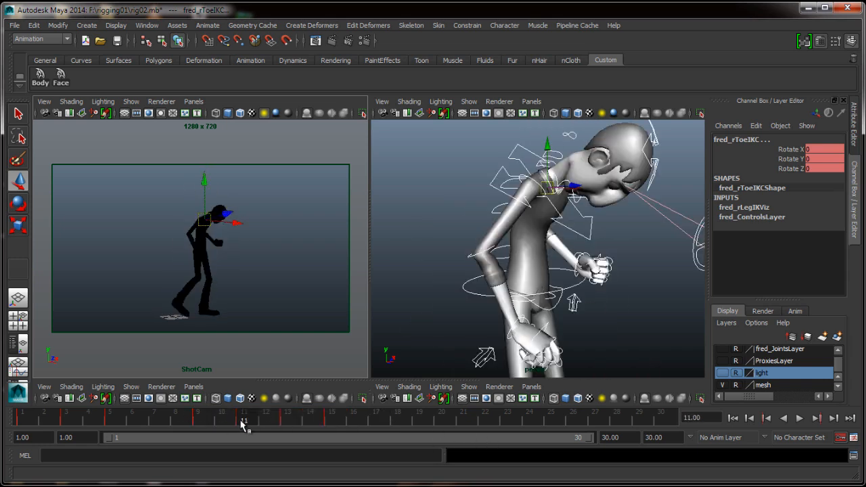
left_click(207, 421)
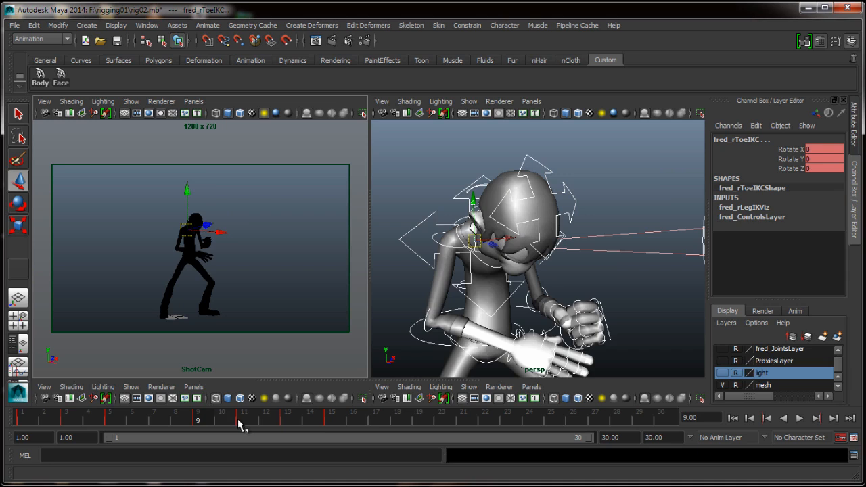
left_click(242, 421)
left_click(287, 424)
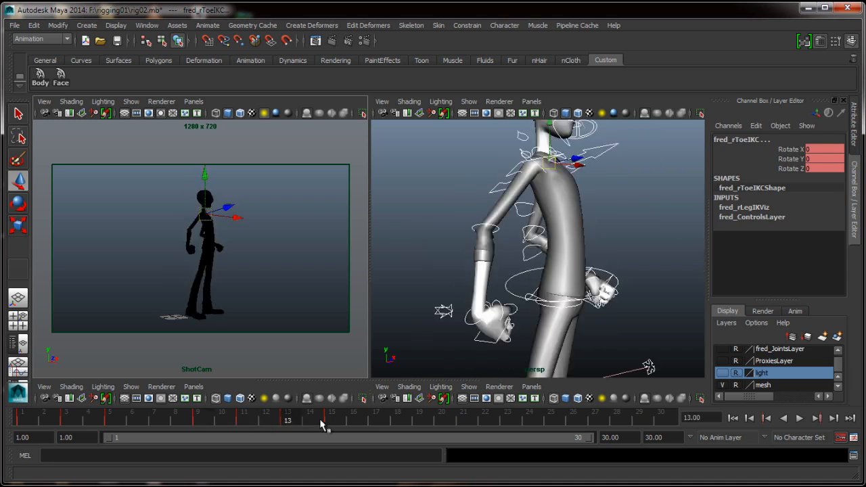
left_click(328, 420)
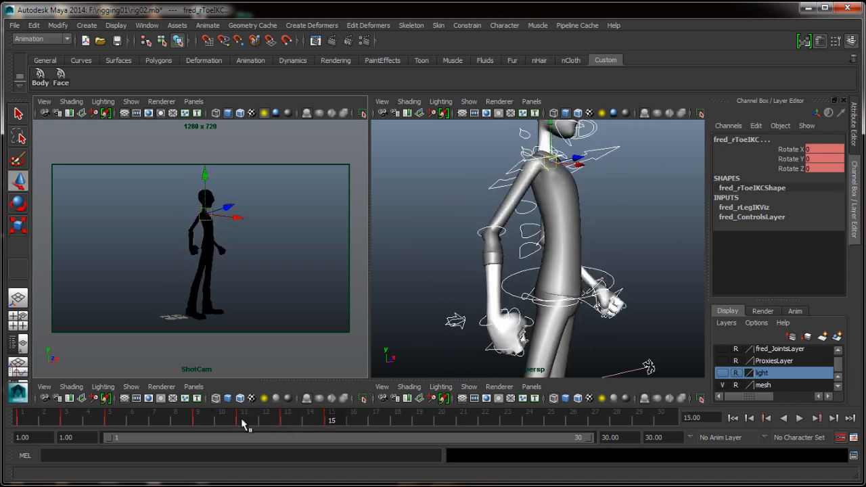
left_click_drag(243, 422, 342, 427, "shift")
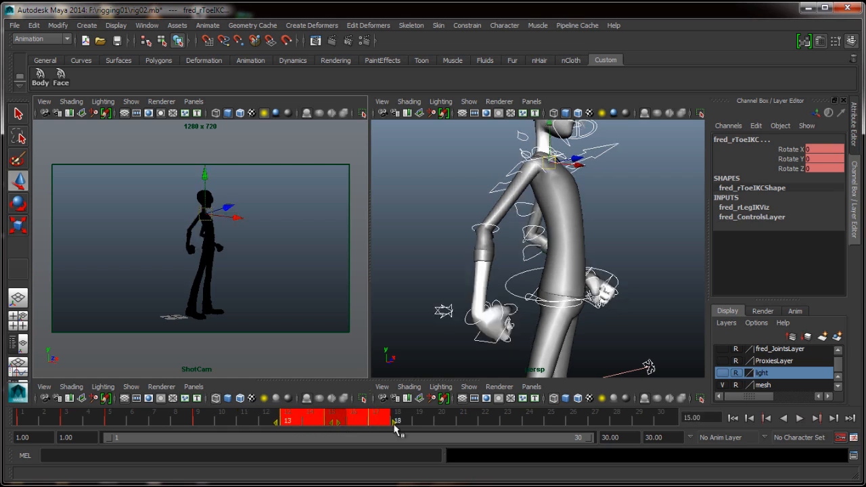
left_click(427, 416)
Step: Play the retimed animation from frame 1, stop it and inspect the transition around frame 7 between the keys on frames 5 and 9
left_click(729, 418)
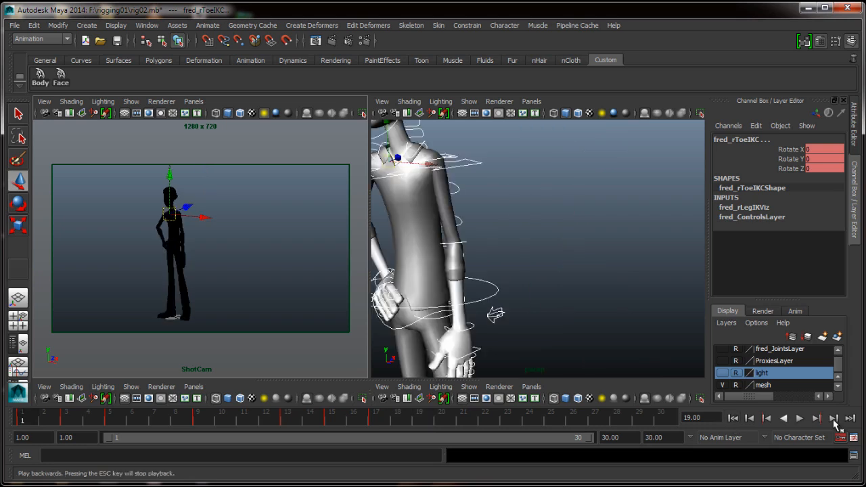
left_click(800, 419)
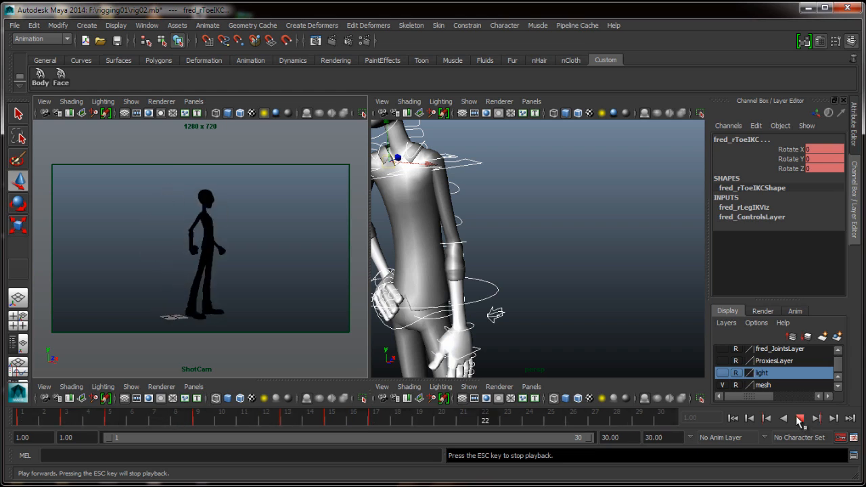
left_click(799, 421)
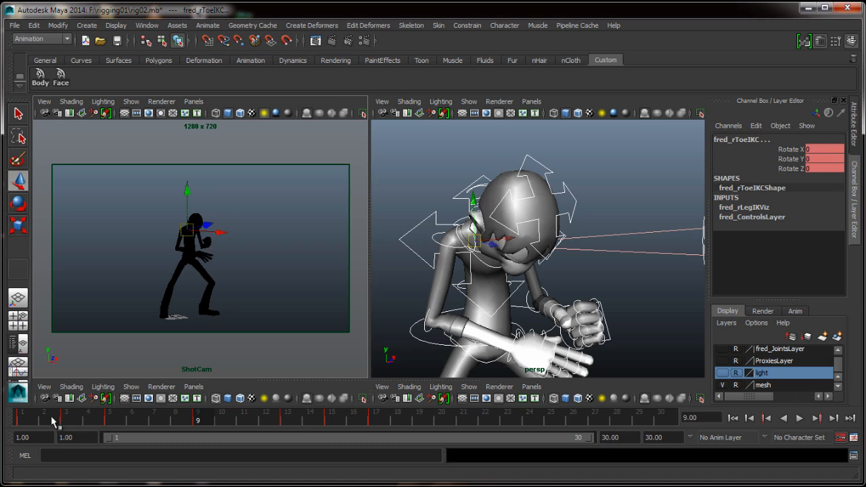
left_click_drag(55, 422, 144, 423)
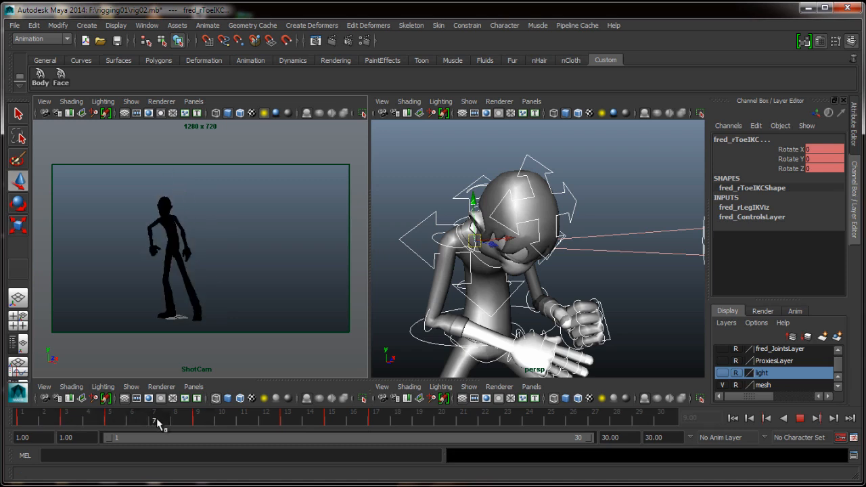
left_click(156, 418)
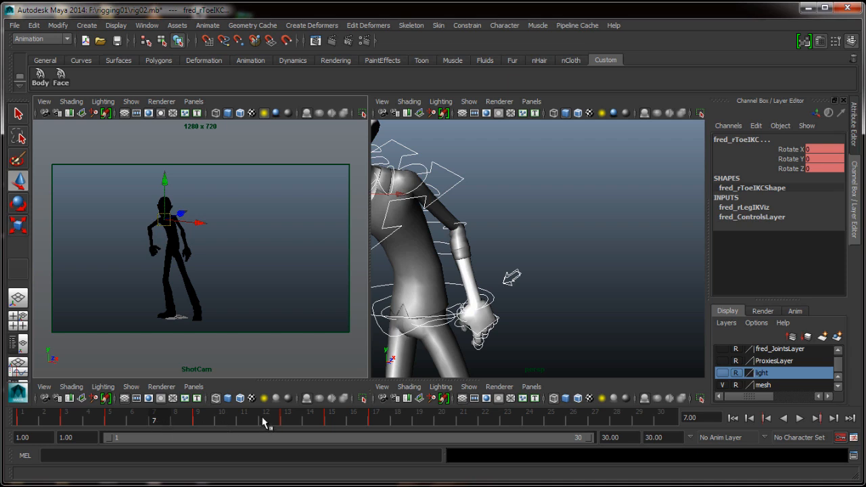
left_click(243, 421)
left_click(158, 417)
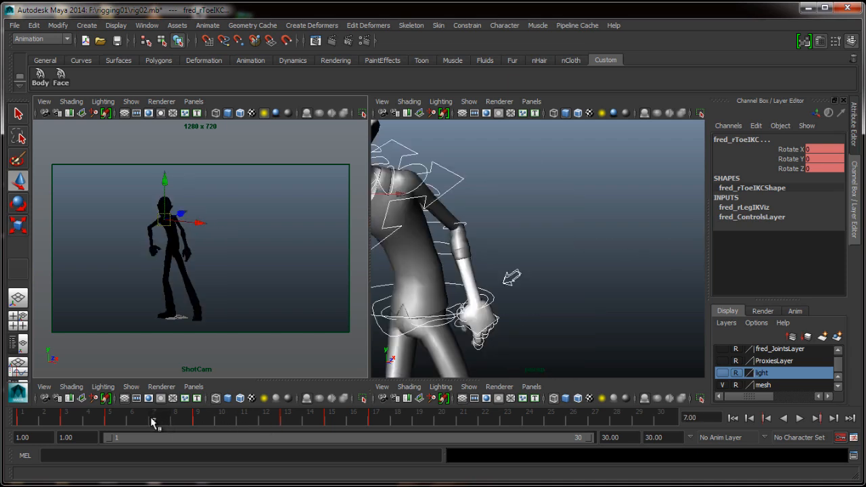
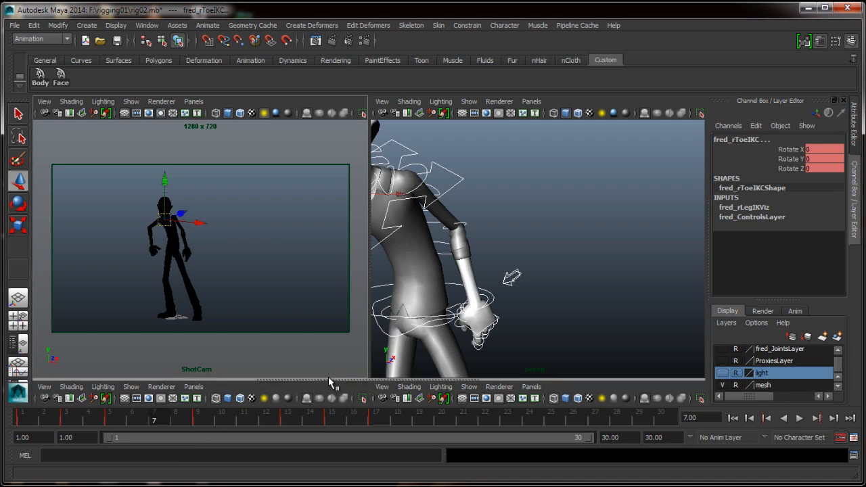
Step: Show the full character in the perspective view and play the animation briefly to review the whole-body motion
middle_click_drag(567, 283, 570, 283, "alt")
right_click_drag(607, 315, 534, 312, "alt")
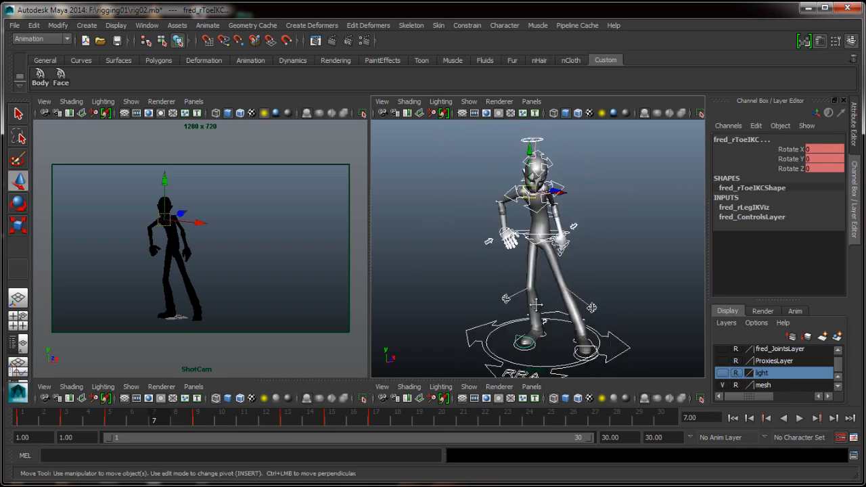
left_click_drag(534, 312, 507, 292, "alt")
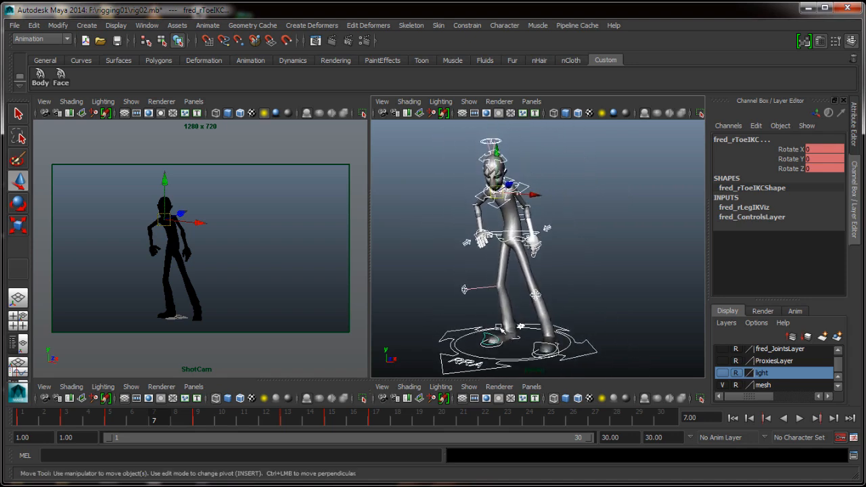
key("alt+v")
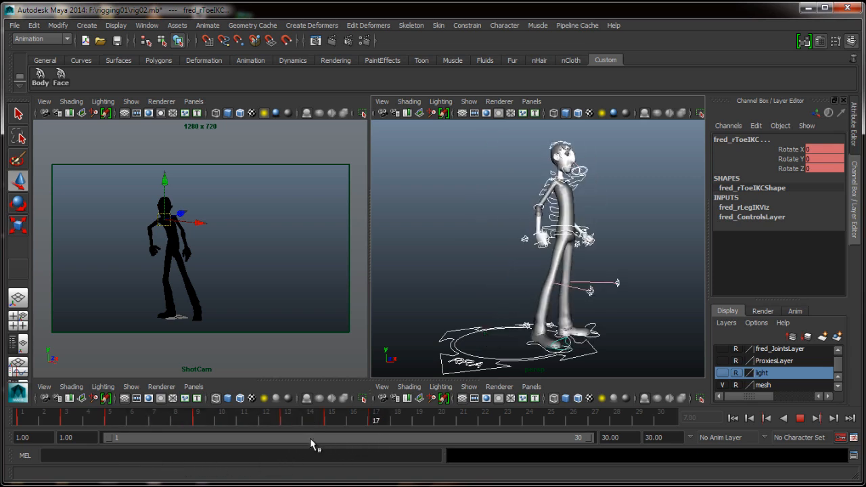
key("Escape")
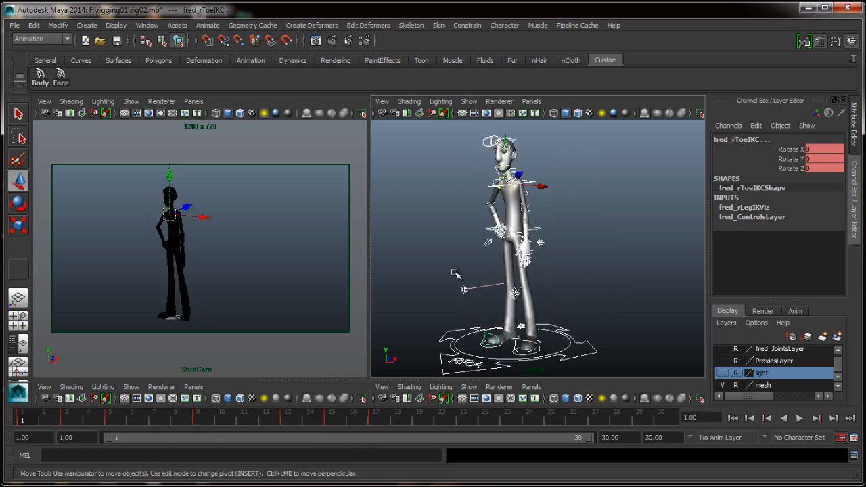
Step: Set all body control keys on frames 1 through 17 to auto tangents in the Graph Editor, minimize it and deselect the controls
key("a")
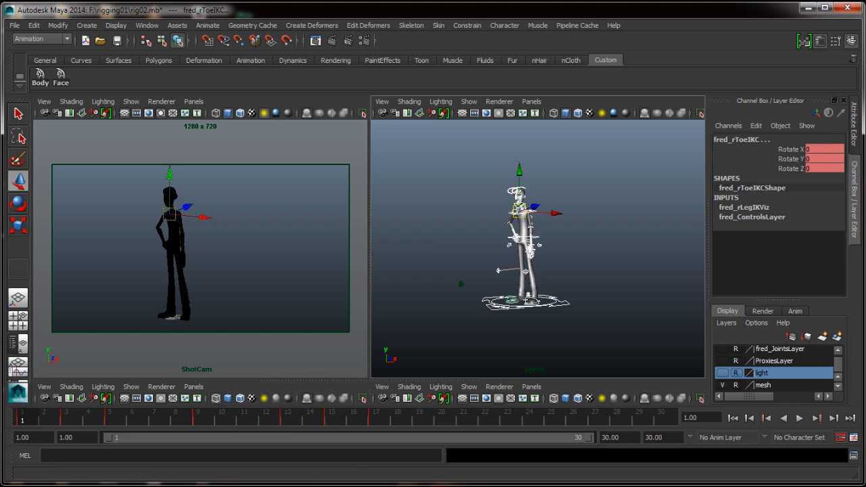
key("shift+g")
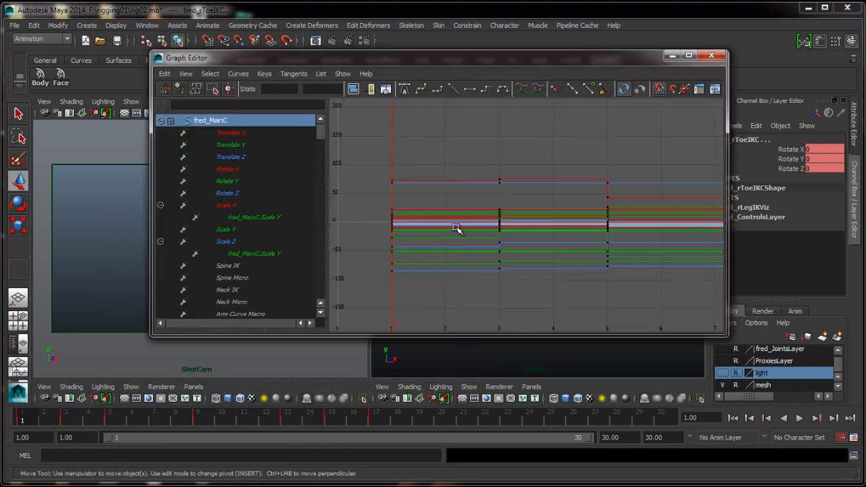
key("a")
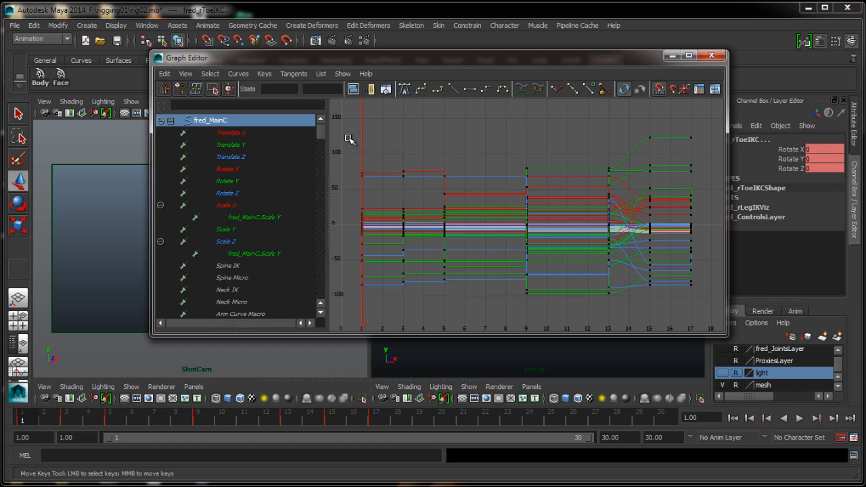
left_click_drag(352, 121, 707, 330)
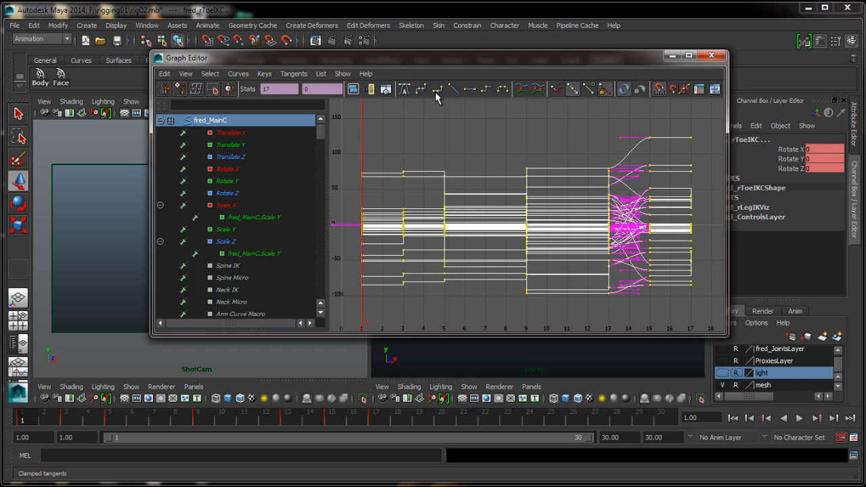
left_click(405, 90)
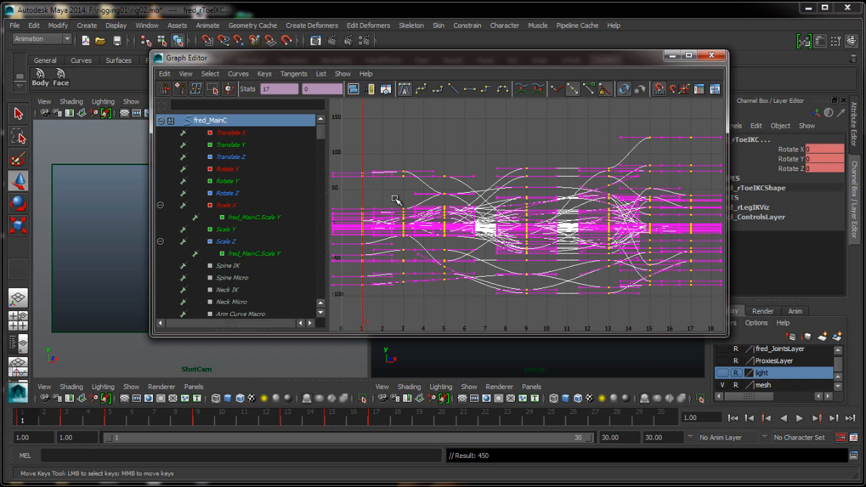
left_click(671, 57)
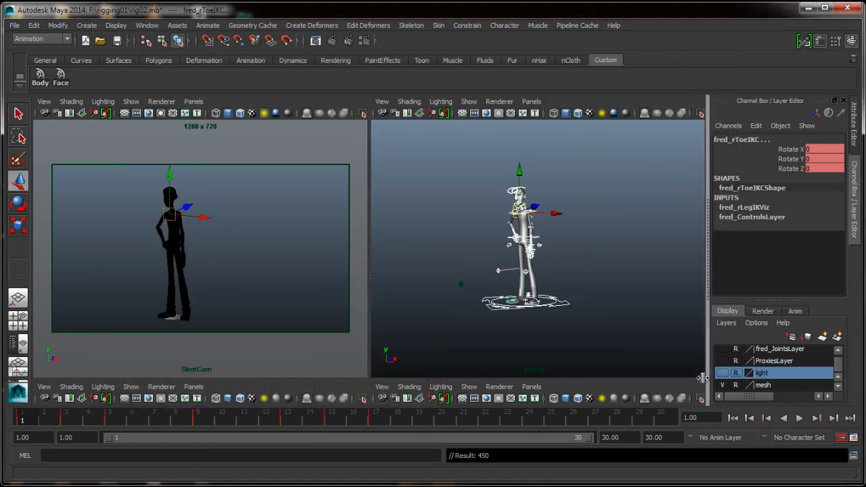
left_click(262, 280)
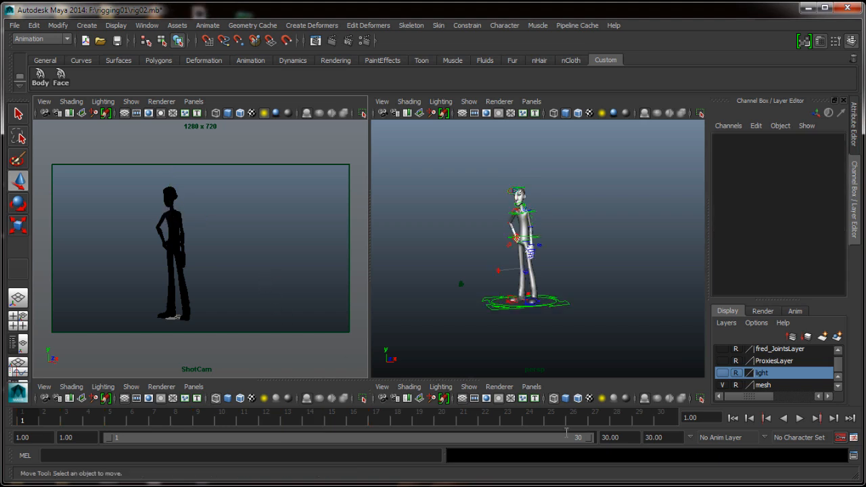
Step: Play the silhouetted animation briefly, stop it and switch the ShotCam view from all lights to default lighting
left_click(799, 418)
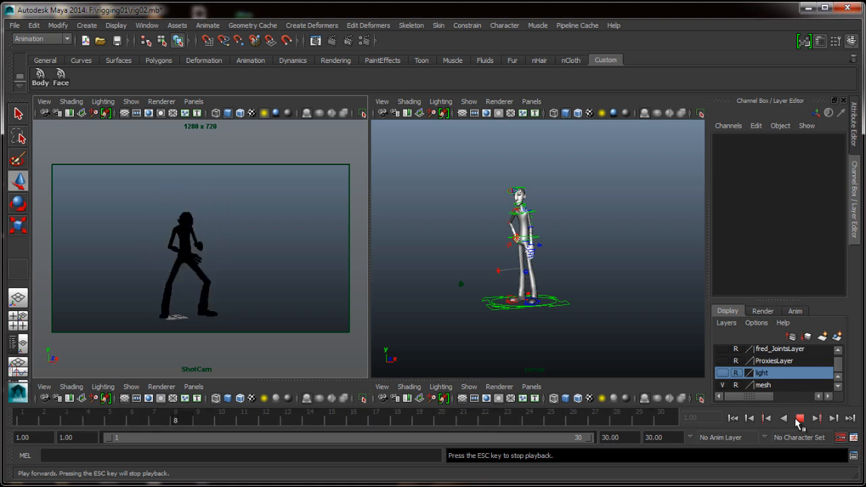
left_click(800, 419)
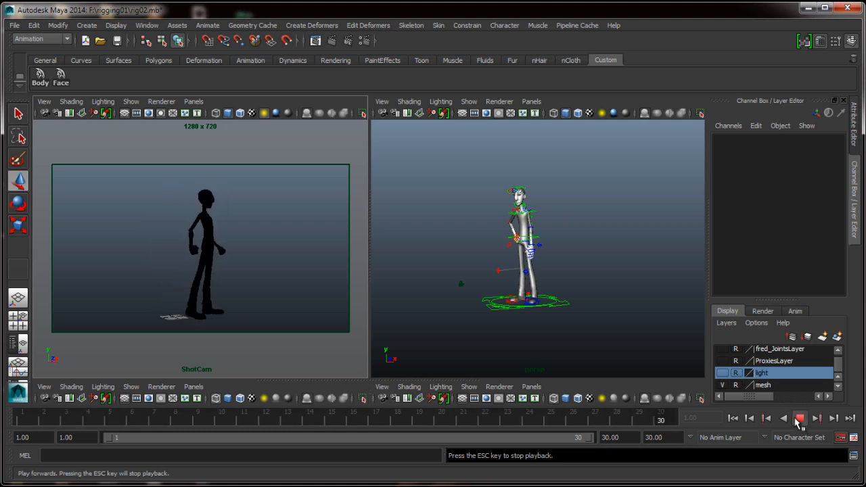
left_click(262, 114)
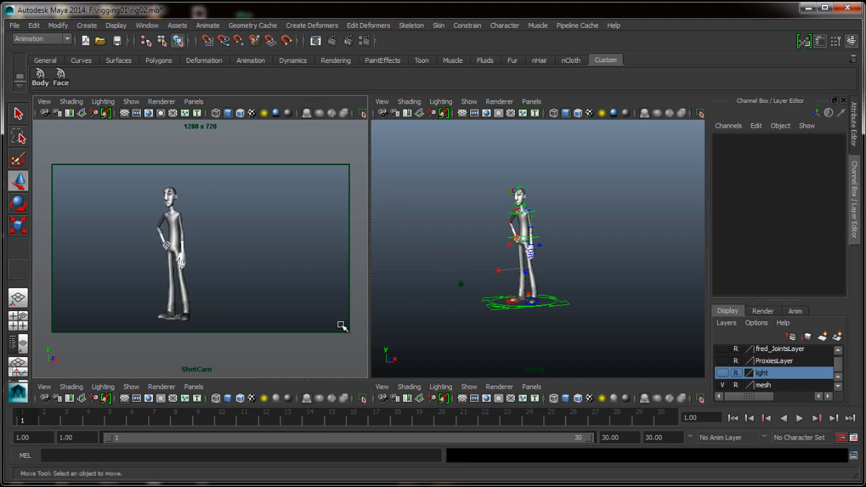
Step: Maximize the ShotCam view, play the shaded animation to review the motion and return to frame 1
key("space")
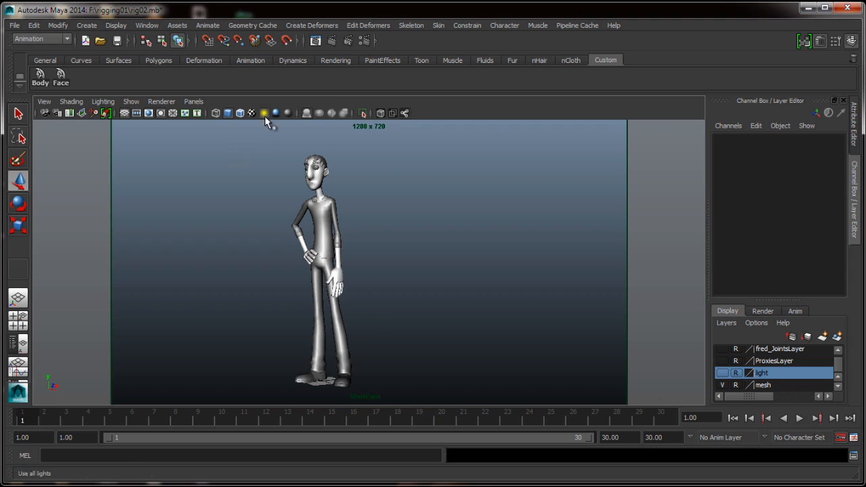
left_click(799, 419)
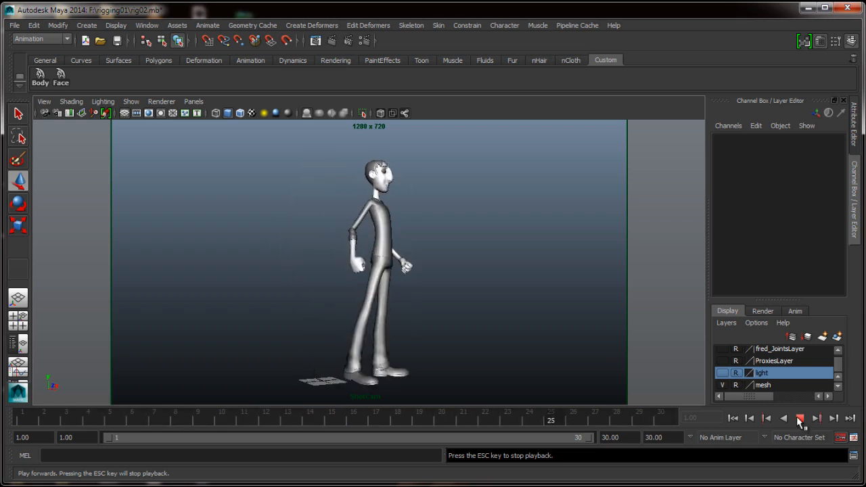
left_click(800, 419)
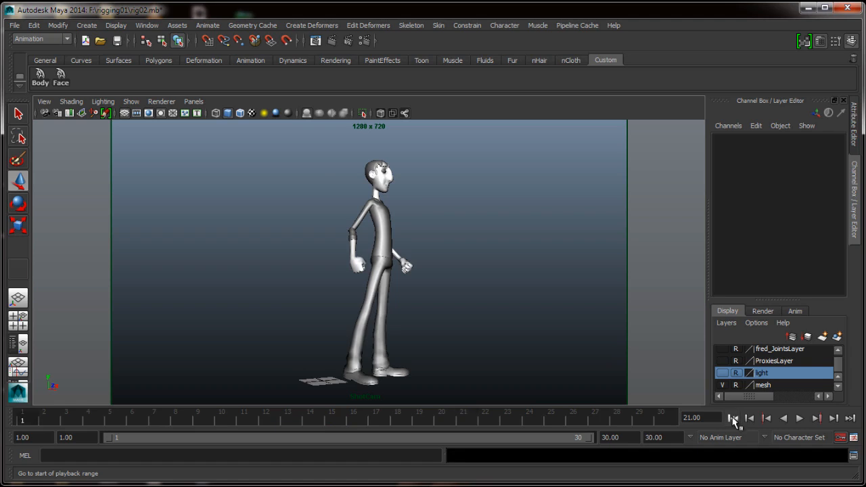
left_click(733, 418)
Step: Select all body controls and shift their last key from frame 17 to frame 19
left_click(46, 84)
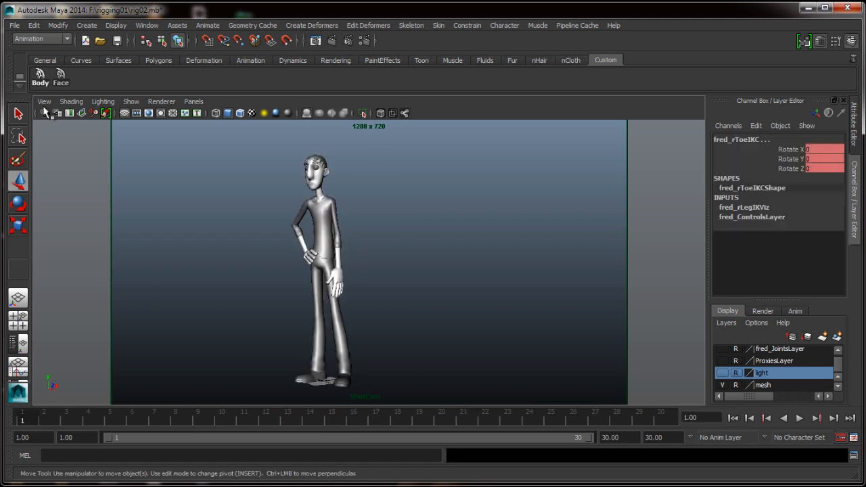
left_click(371, 418, "shift")
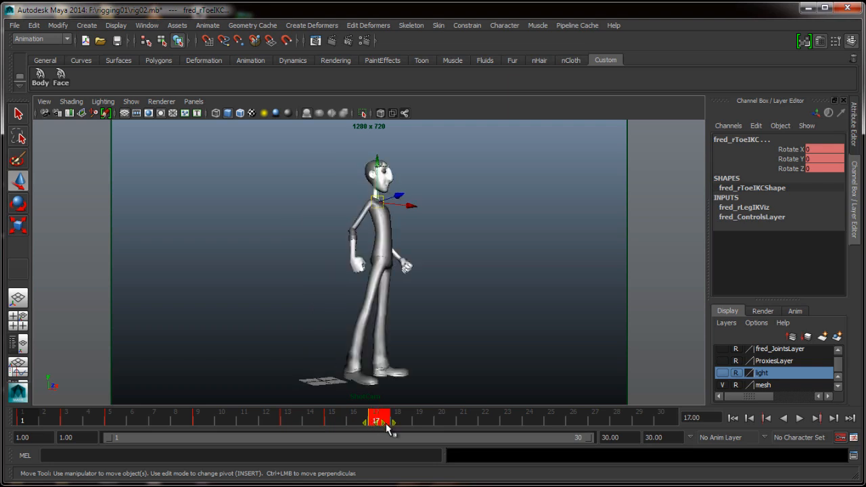
left_click_drag(388, 428, 419, 426)
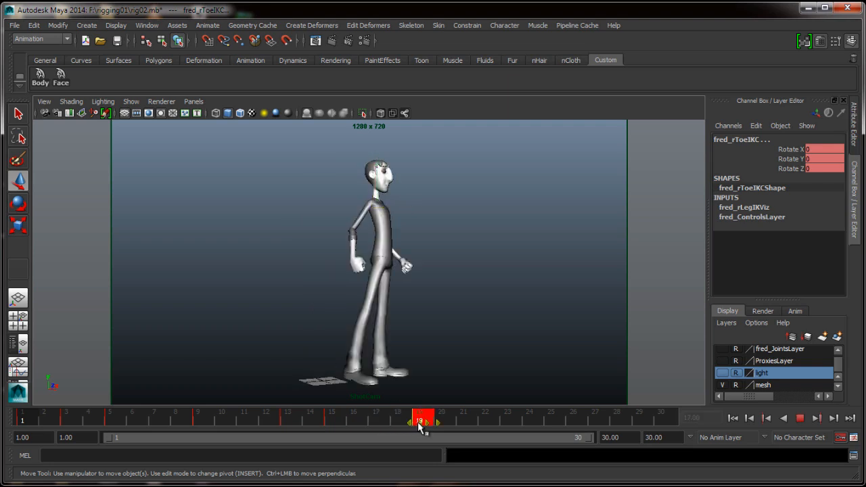
left_click(473, 415)
Step: Play the retimed animation from frame 1, return to the start and deselect the body controls
left_click(734, 418)
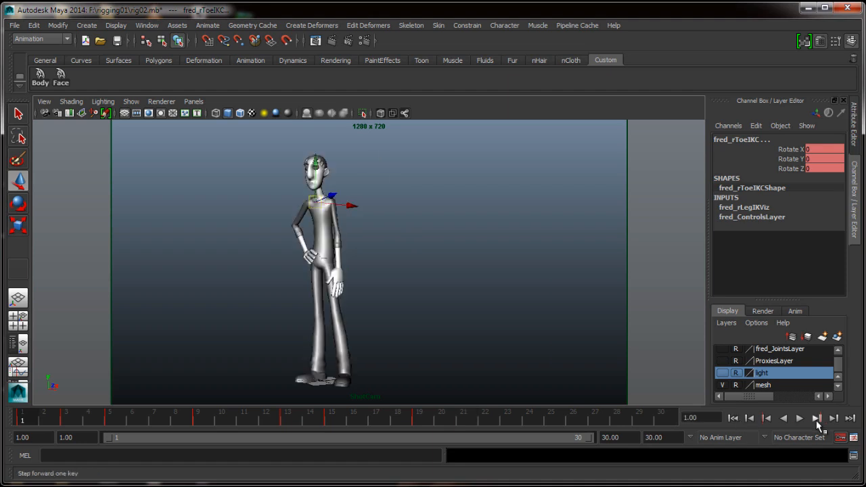
left_click(800, 419)
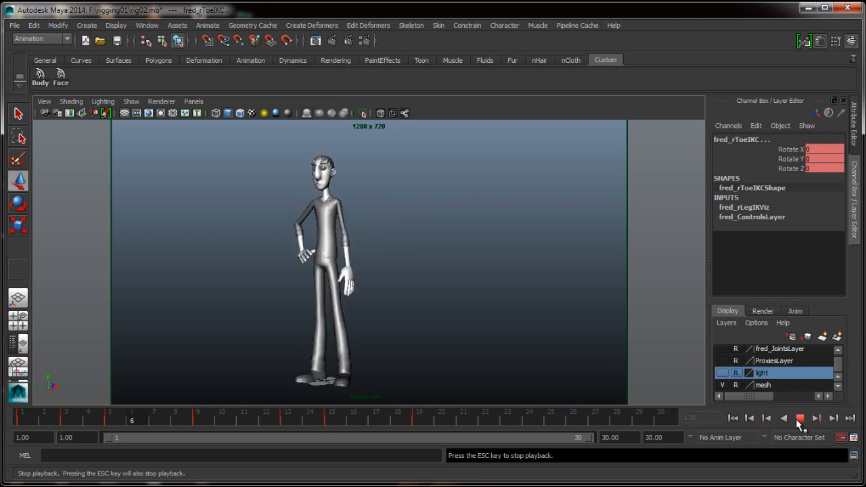
left_click(796, 419)
left_click(732, 418)
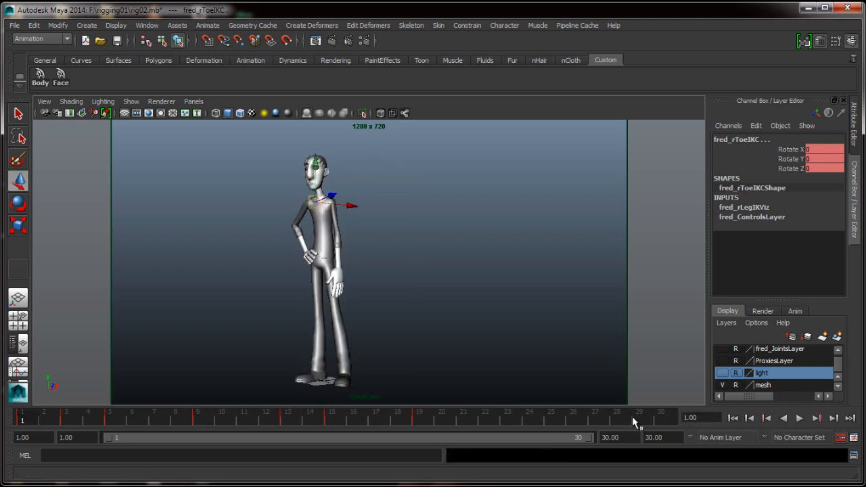
left_click(507, 354)
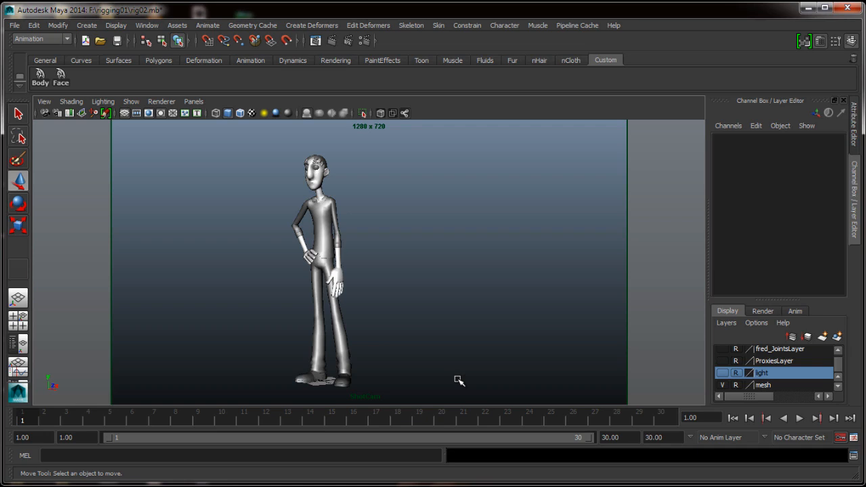
Step: Open the Playblast options and reset them to their default settings
right_click(471, 421)
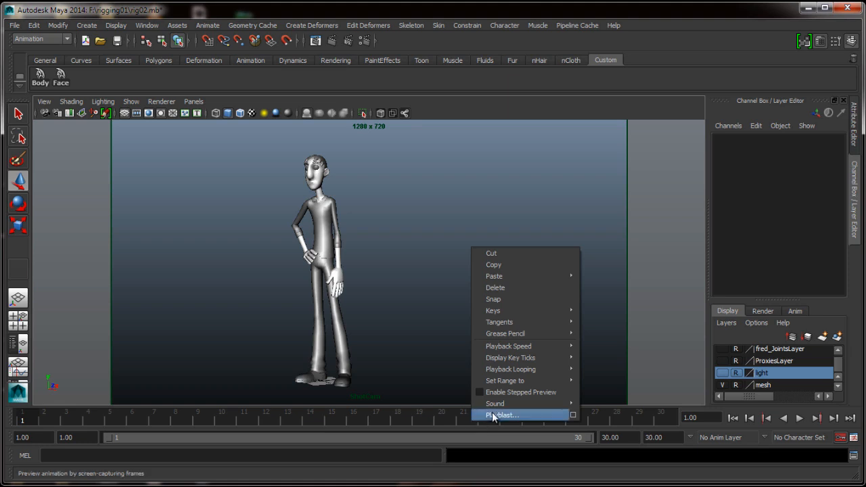
left_click(570, 416)
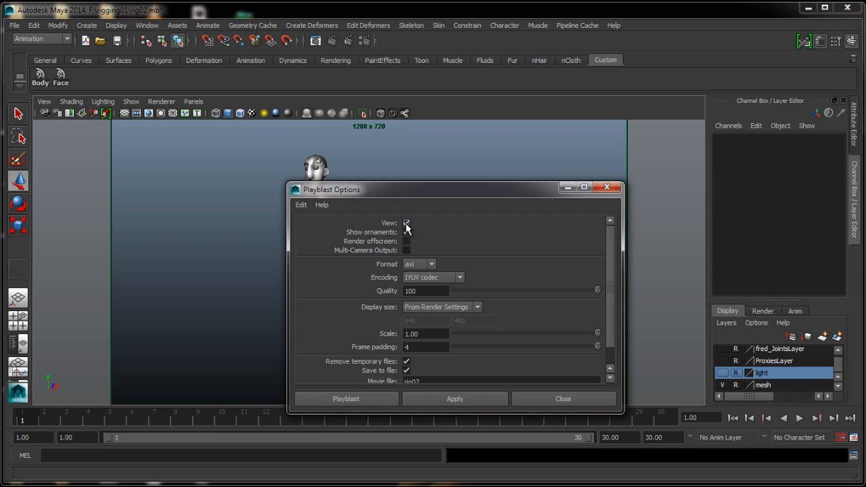
left_click(302, 204)
left_click(305, 226)
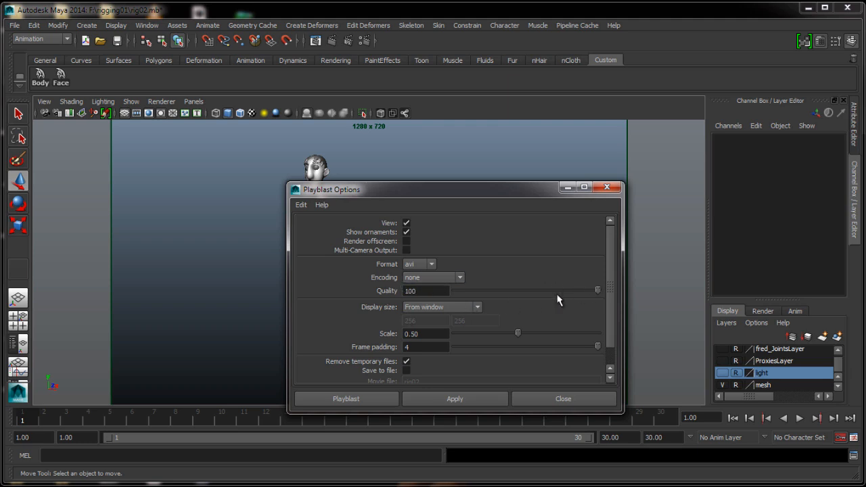
Step: Set the playblast display size to From Render Settings, the encoding to IYUV codec and the scale to 1.00
left_click(474, 309)
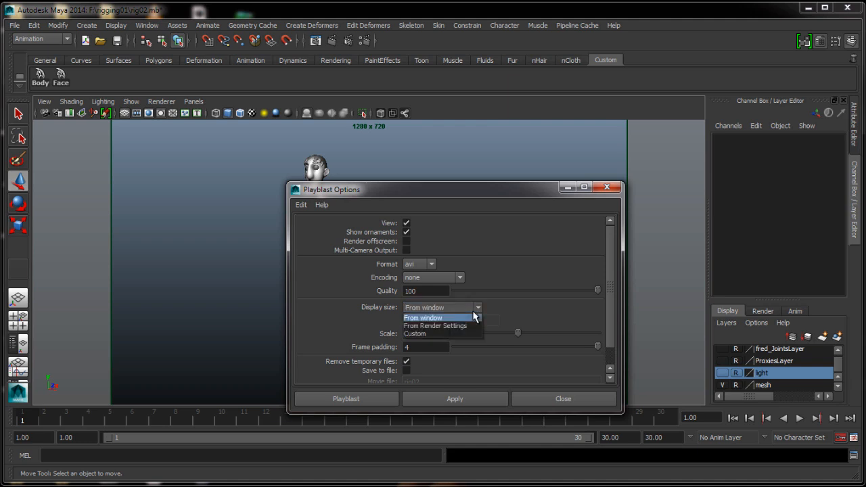
left_click(434, 325)
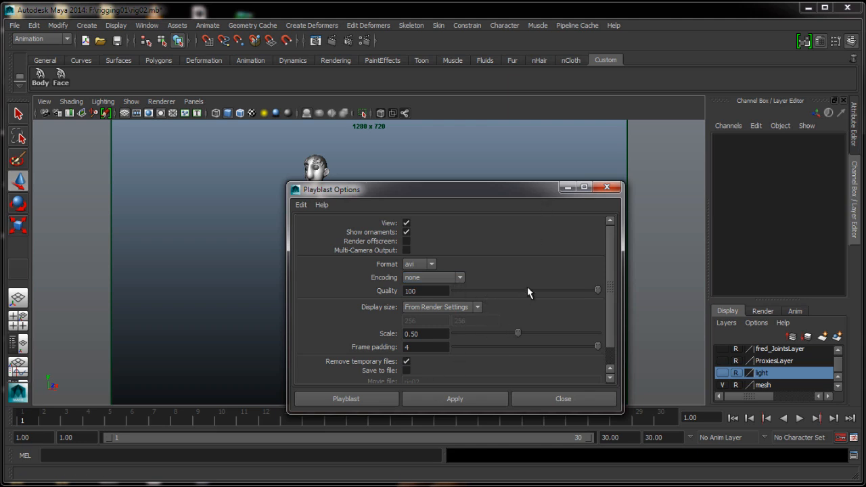
left_click(460, 280)
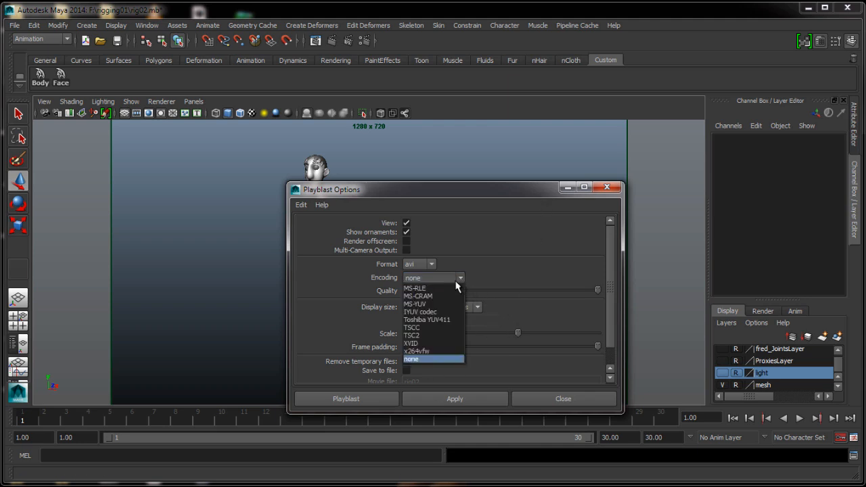
left_click(434, 313)
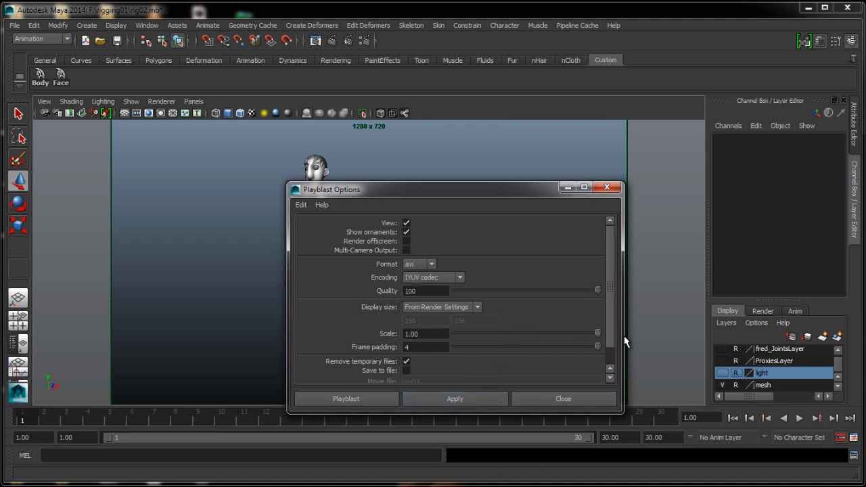
Step: Enable saving the playblast to file and set the movie file to "turn" on the Desktop
scroll(434, 296, "down", 1)
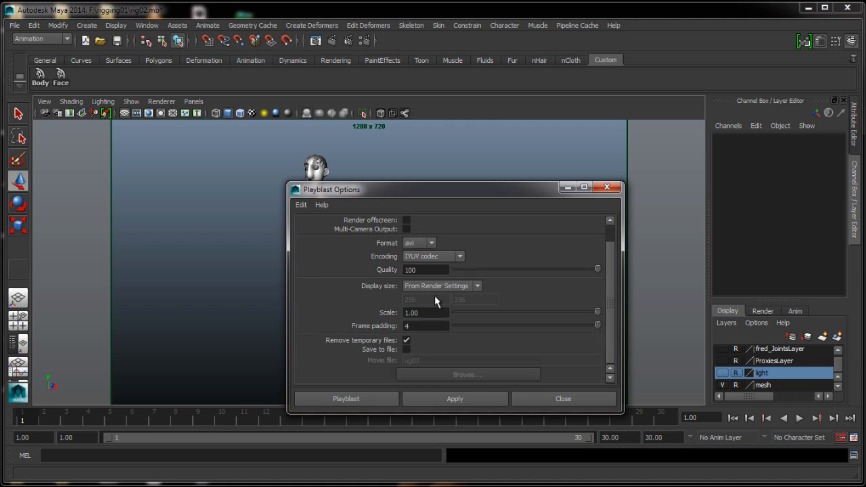
left_click(407, 350)
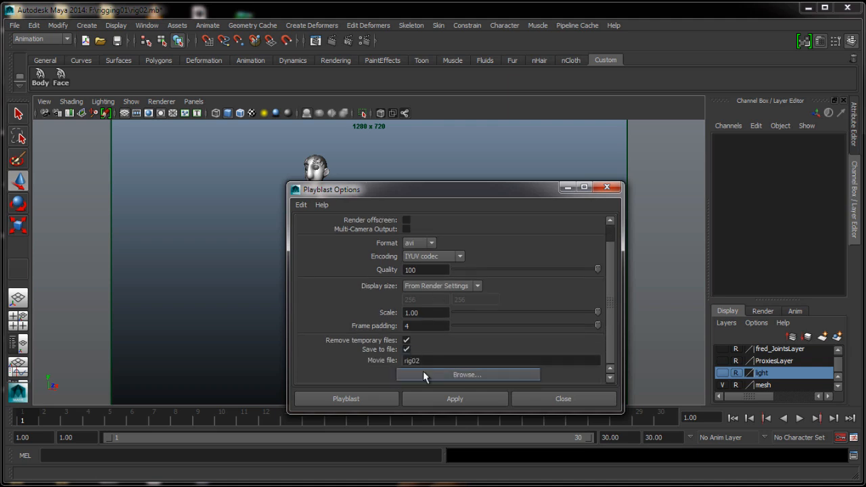
left_click(423, 373)
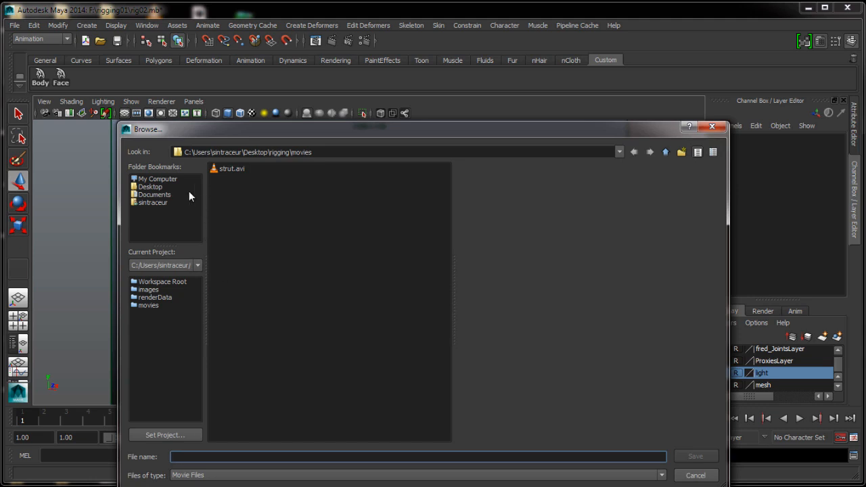
left_click(165, 180)
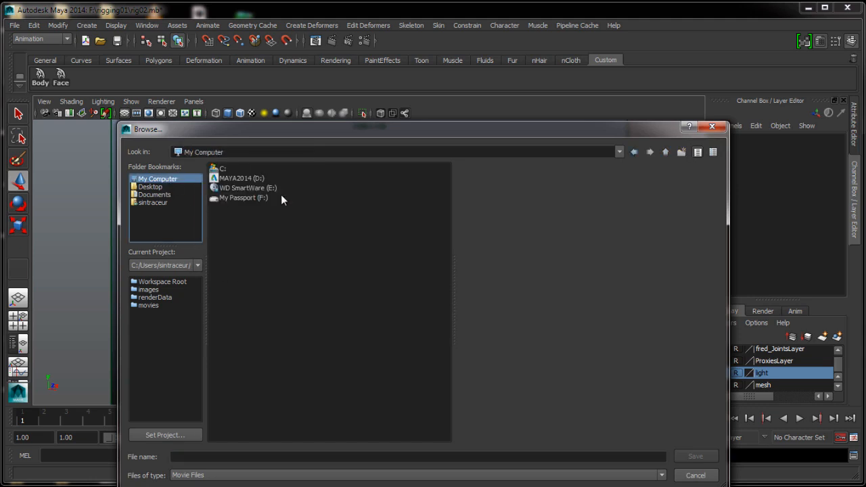
left_click(253, 196)
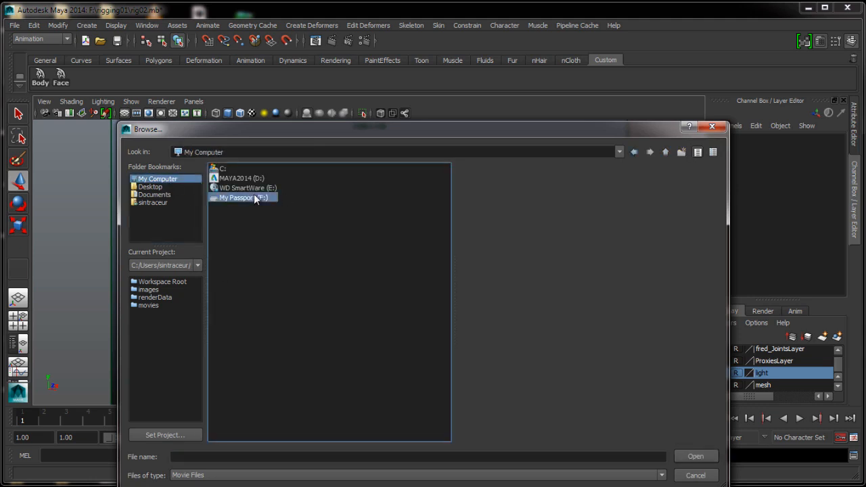
left_click(157, 189)
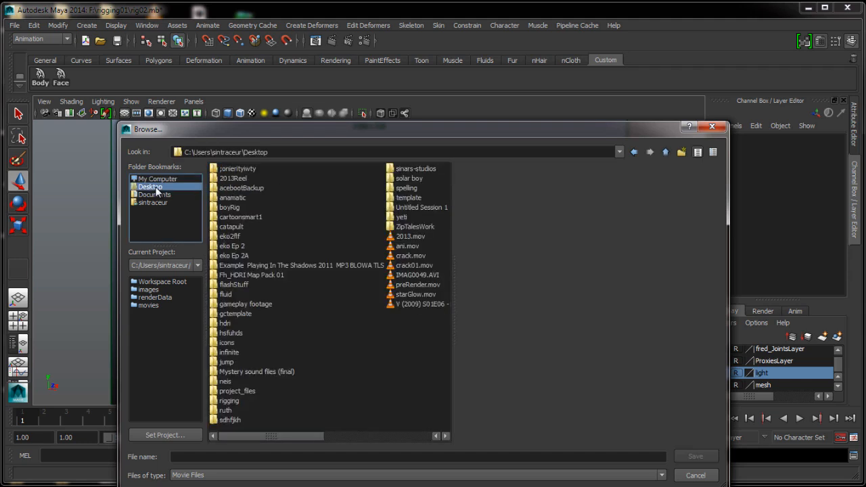
left_click(292, 457)
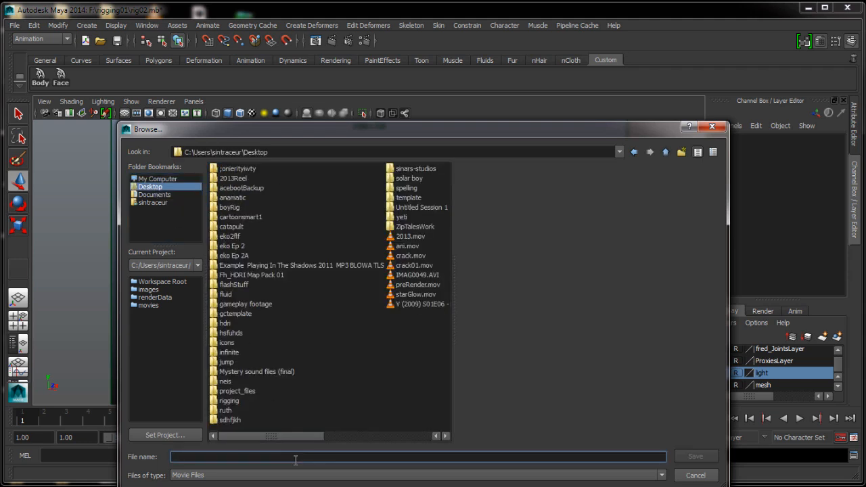
type("turn")
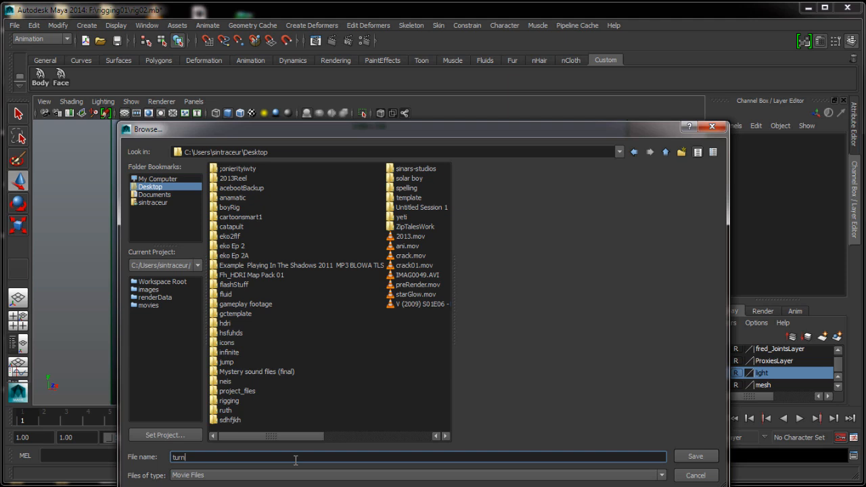
left_click(710, 454)
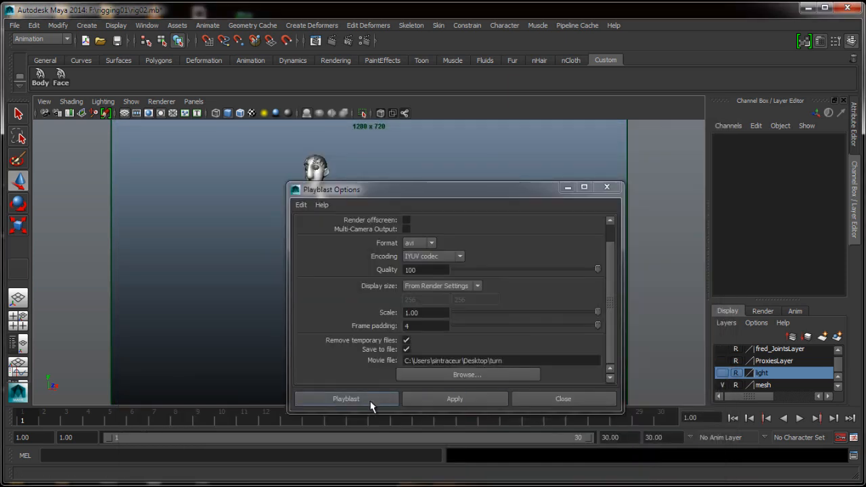
Step: Create the playblast, then restore, resize and reposition the VLC media player window so turn.avi fits on screen
left_click(370, 403)
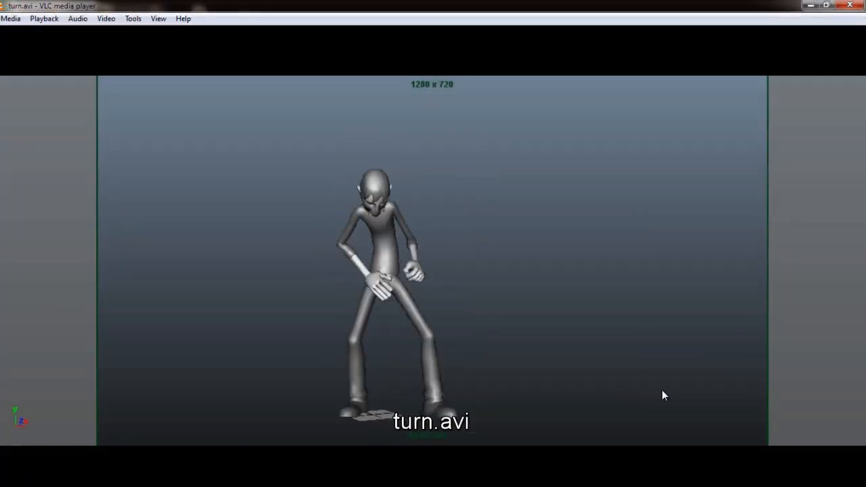
left_click(825, 4)
left_click_drag(725, 166, 587, 119)
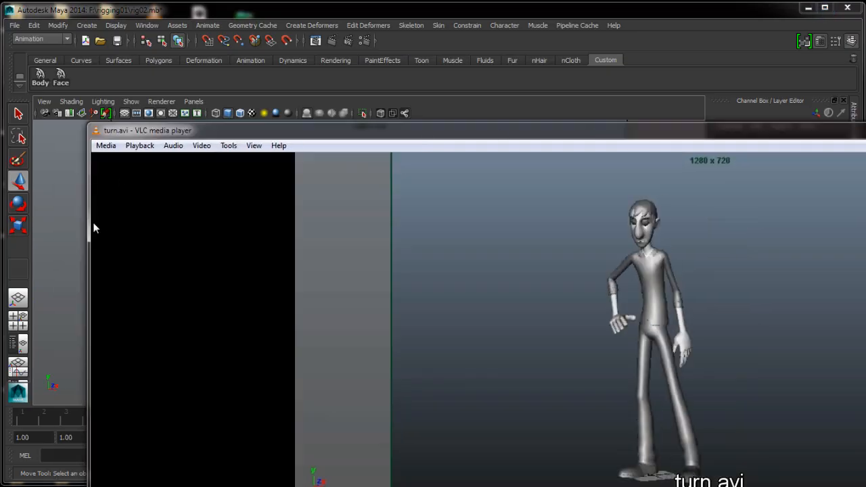
left_click_drag(88, 221, 249, 244)
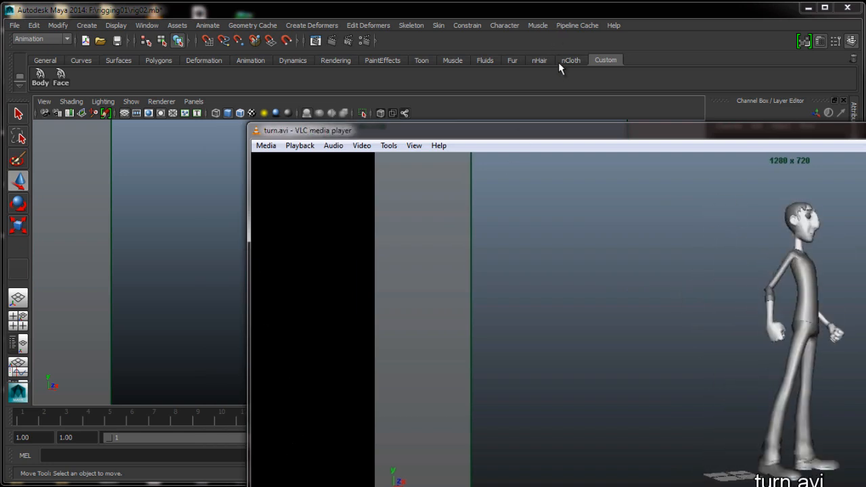
left_click_drag(531, 132, 336, 28)
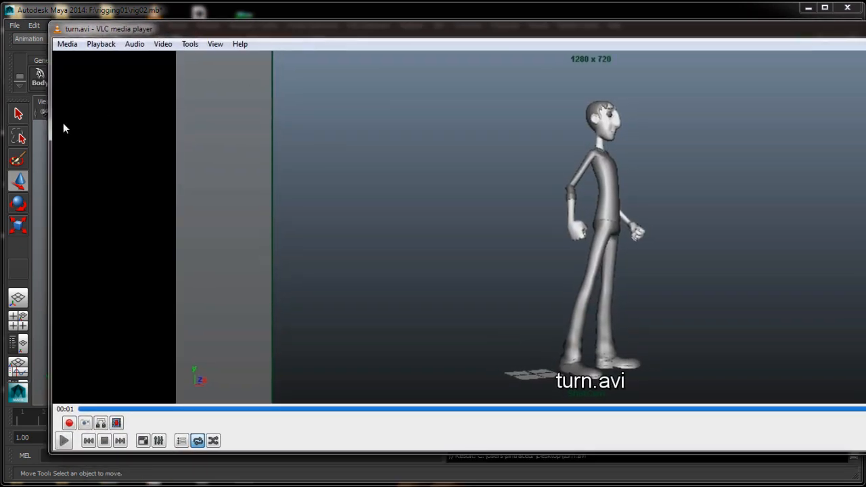
left_click_drag(53, 118, 350, 141)
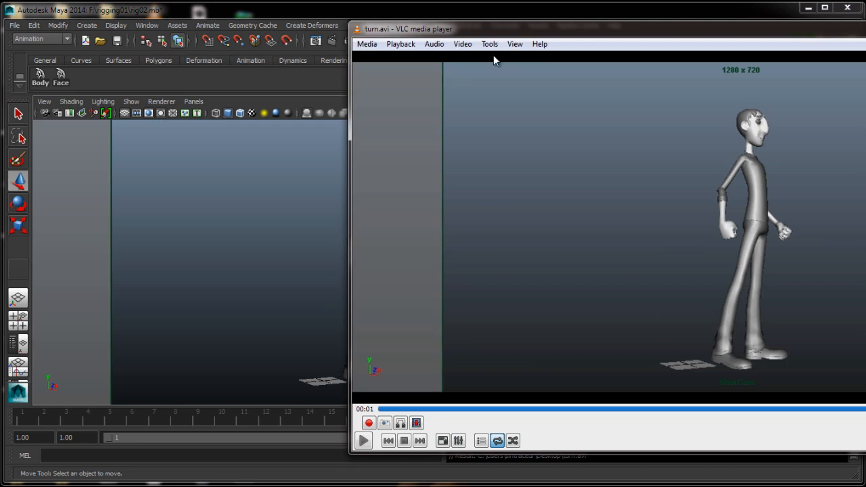
left_click_drag(506, 23, 202, 27)
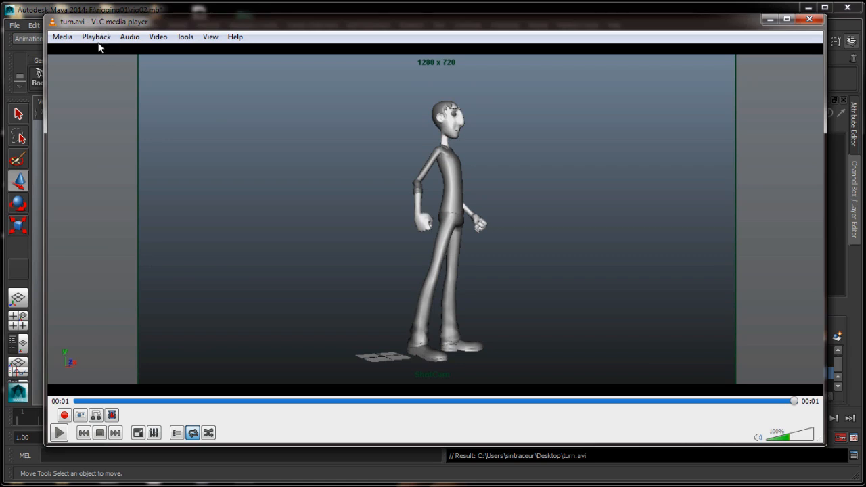
Step: Replay turn.avi in the media player to review the motion and close the player
left_click(193, 433)
left_click(193, 433)
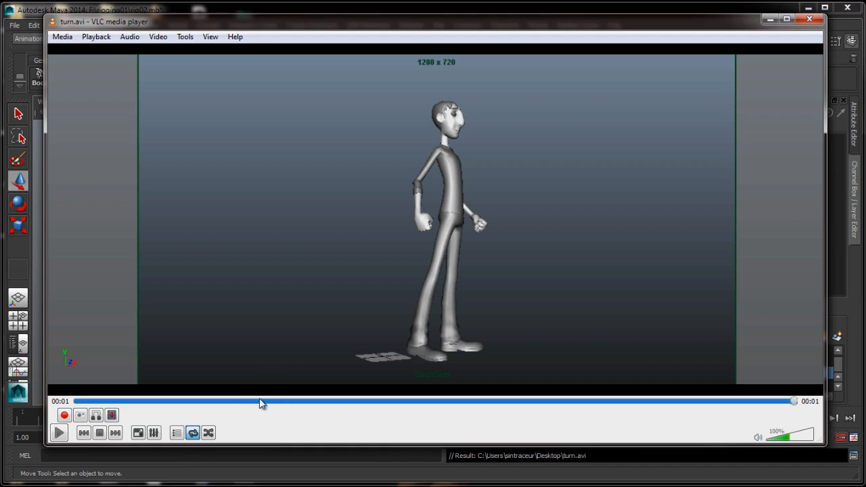
left_click(62, 437)
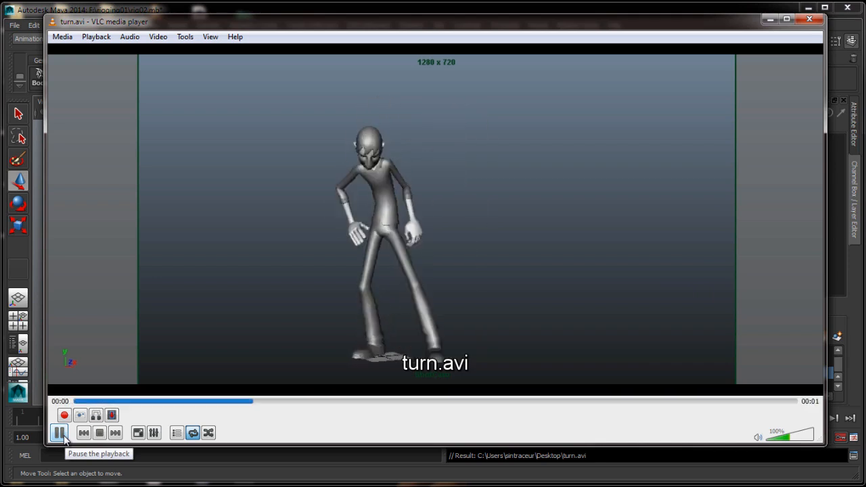
left_click(60, 433)
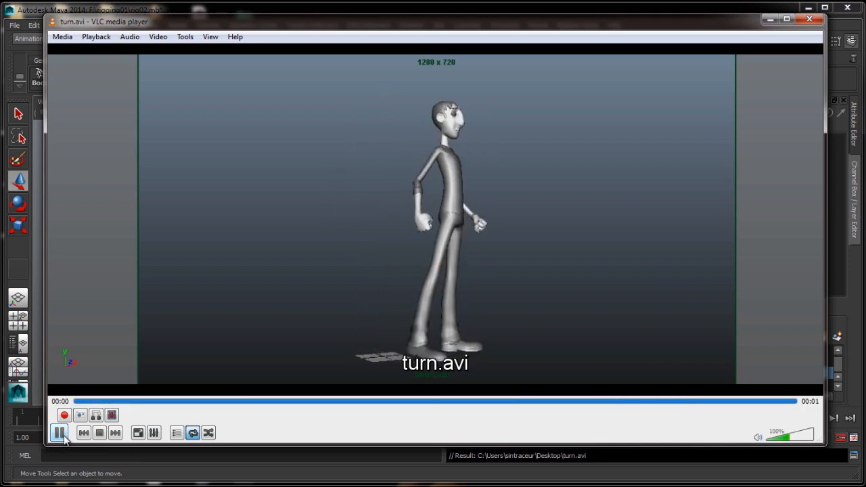
left_click(809, 19)
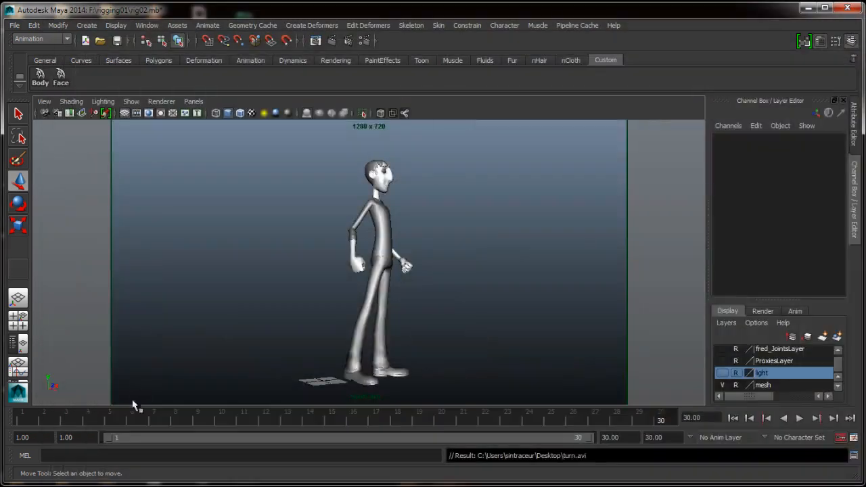
Step: Select all body controls and check the poses around frames 3 to 6 on the timeline
left_click(40, 78)
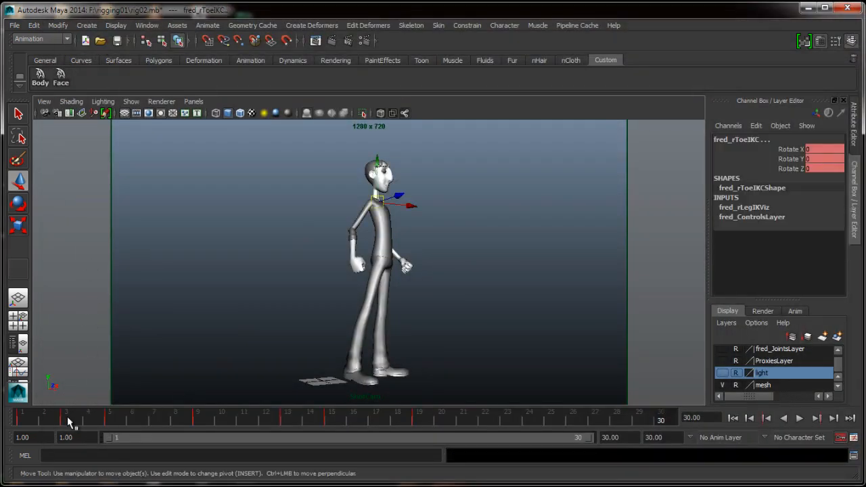
key("alt+v")
left_click_drag(68, 421, 102, 423, "shift")
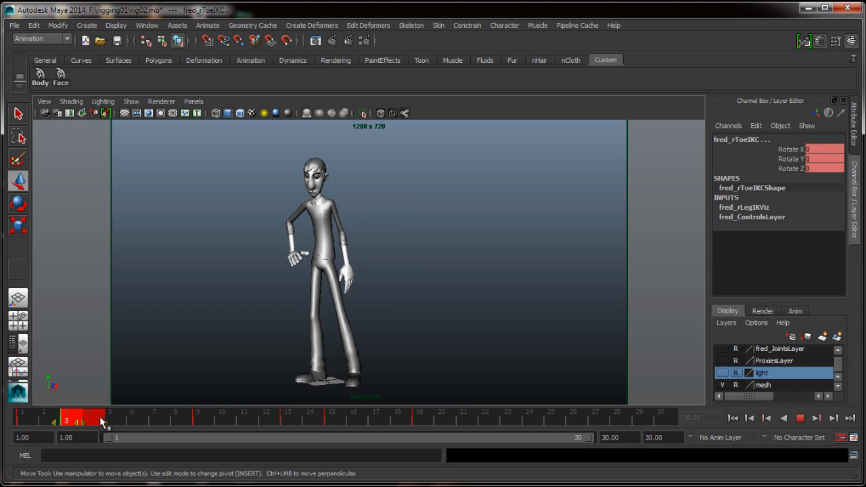
key("alt+v")
left_click(138, 419)
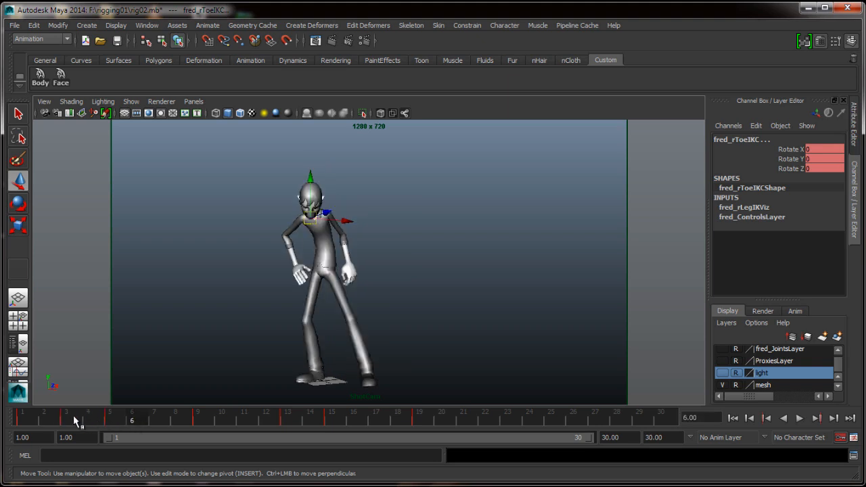
left_click(72, 417)
left_click_drag(71, 416, 112, 422)
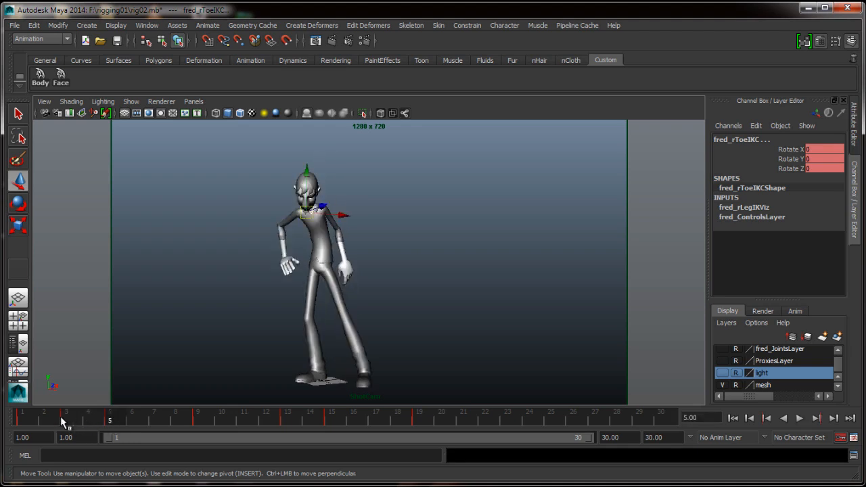
Step: Shift the body keys at frames 3 to 19 two frames later, starting at frame 5, and play the animation from frame 1
left_click_drag(26, 420, 436, 421)
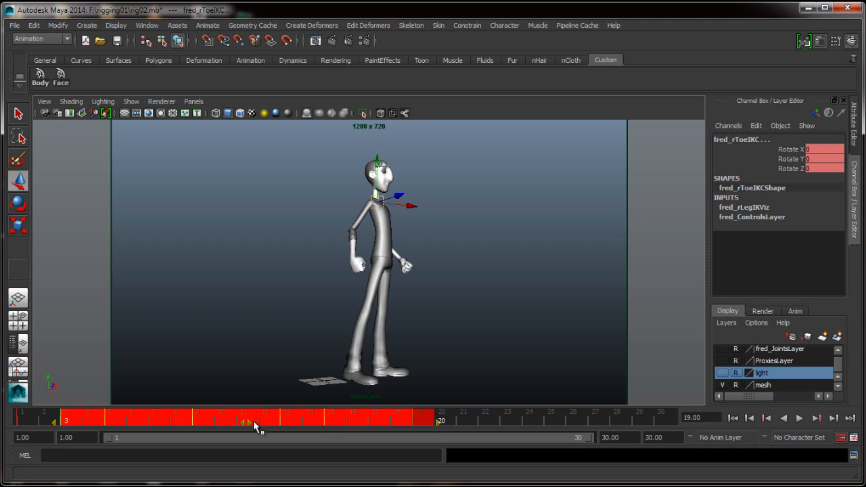
left_click_drag(252, 426, 287, 426)
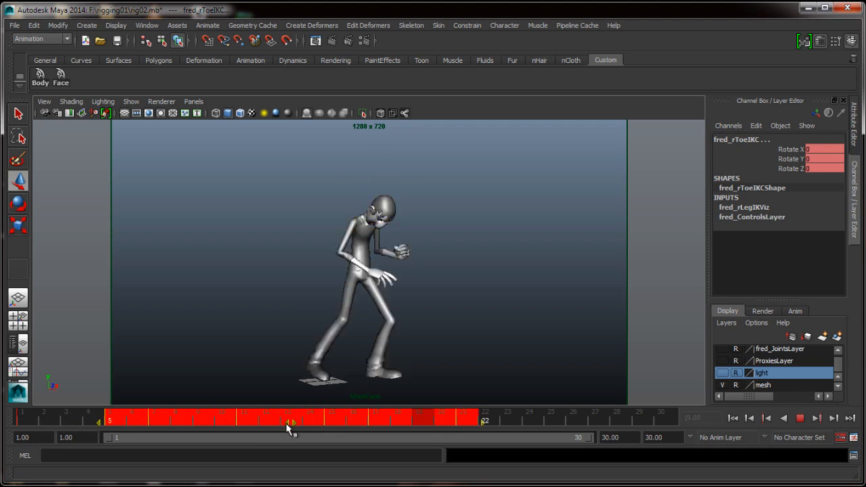
left_click(504, 415)
left_click(733, 418)
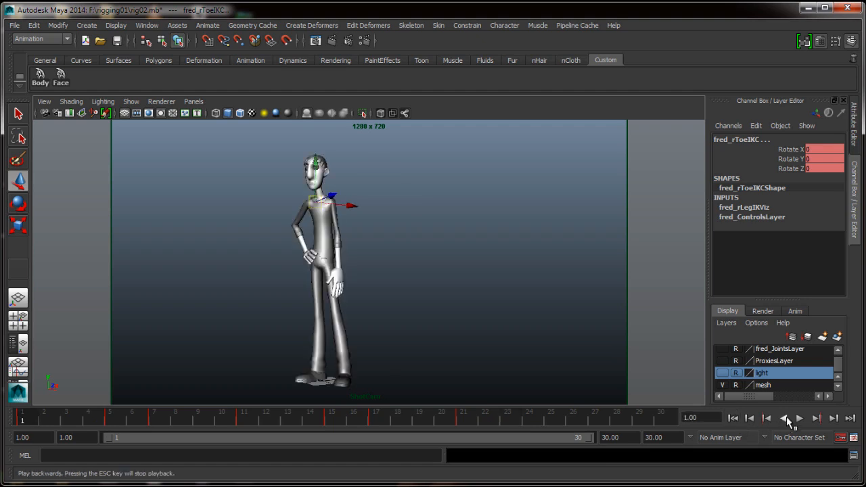
left_click(799, 419)
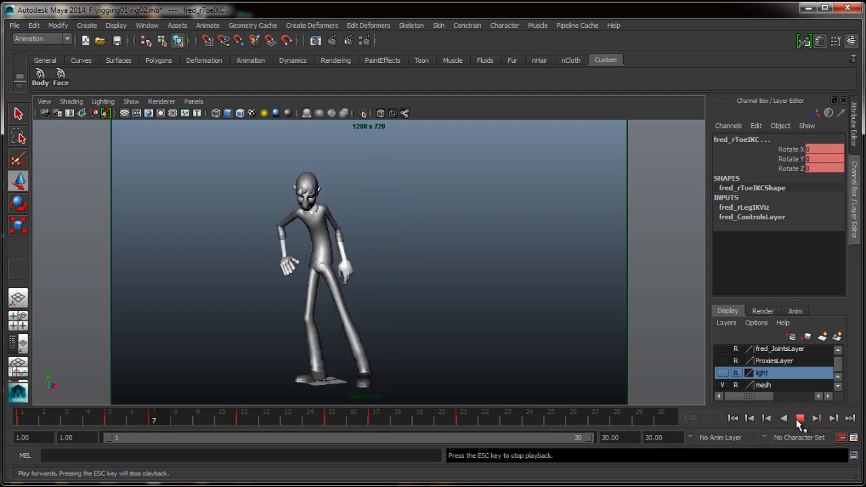
left_click(797, 419)
left_click(733, 418)
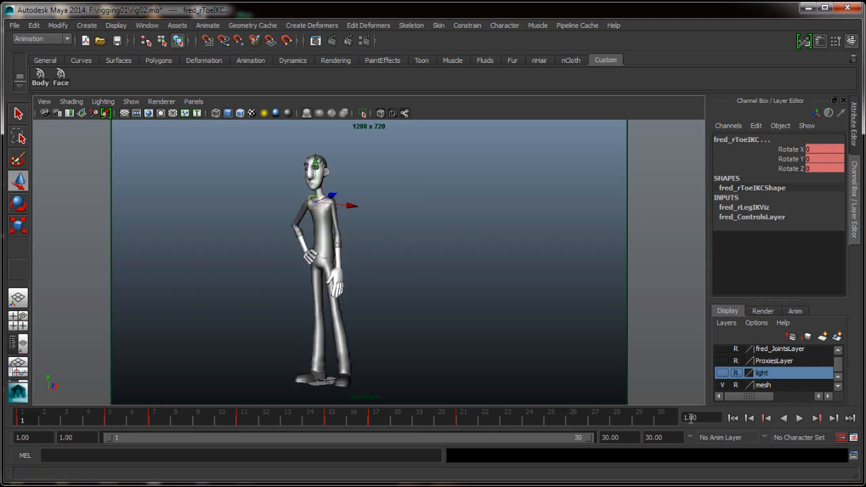
Step: Shift the body keys at frames 7 to 21 two frames later, starting at frame 9, and play the animation from frame 1
left_click_drag(150, 424, 458, 423, "shift")
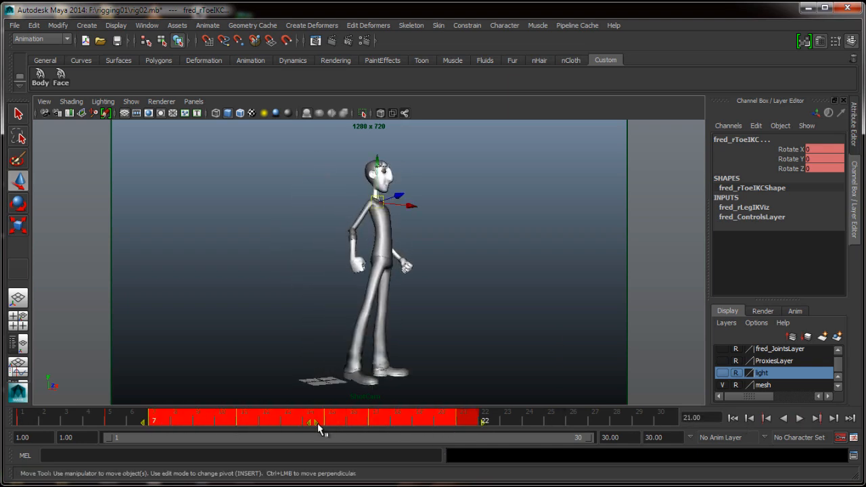
left_click_drag(317, 423, 356, 424)
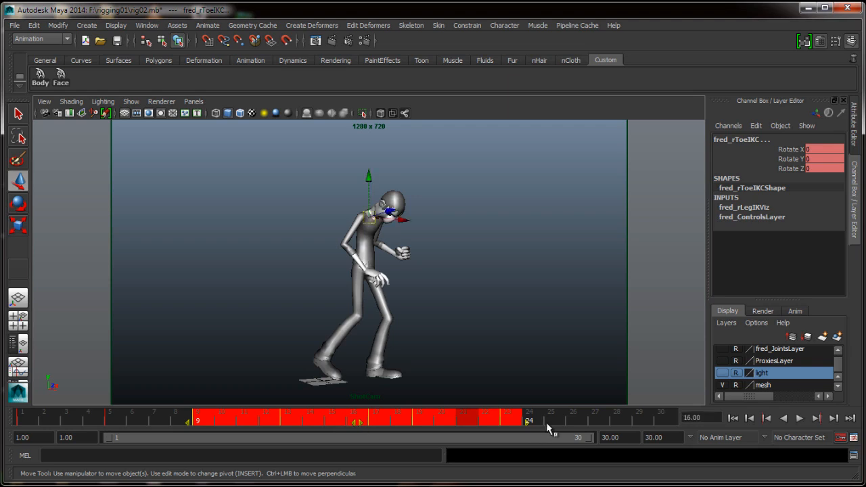
left_click(547, 422)
left_click(730, 418)
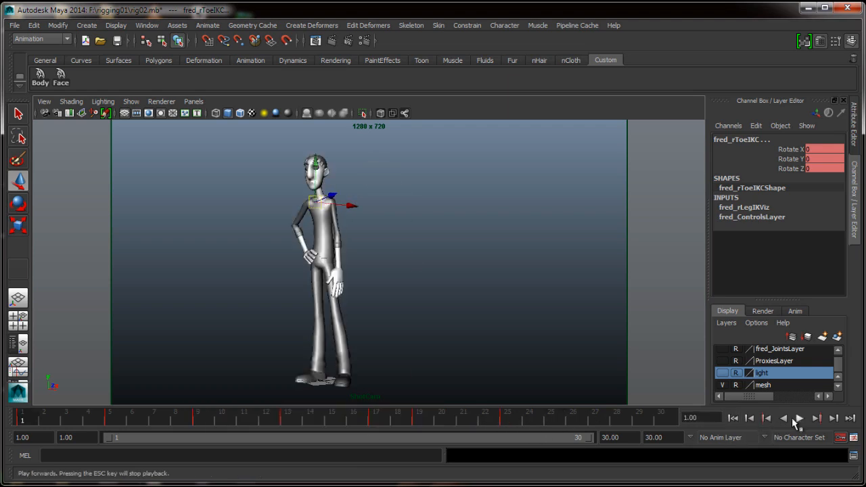
left_click(796, 418)
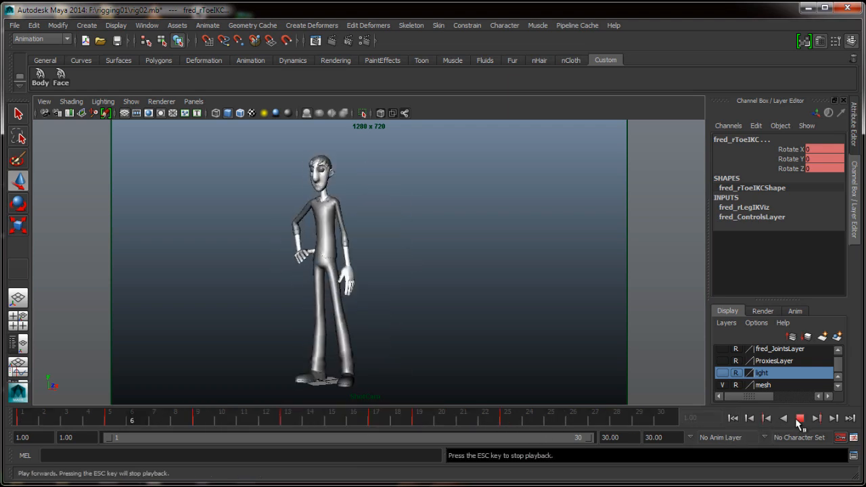
left_click(795, 418)
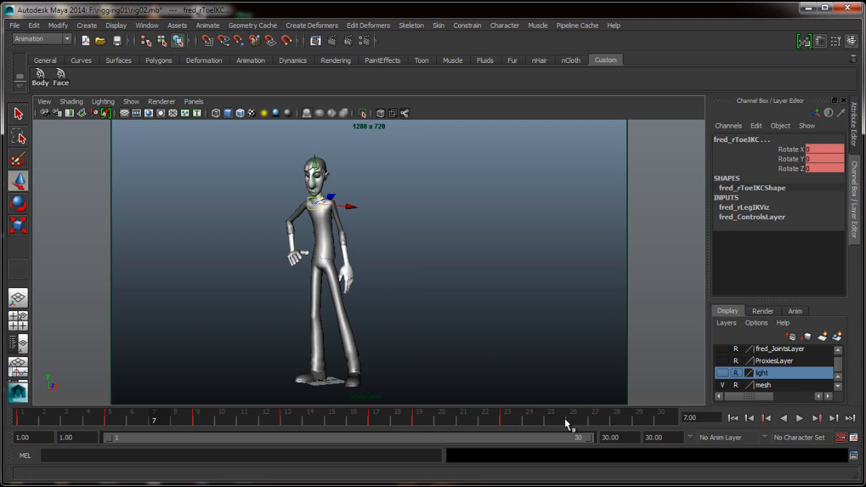
Step: Playblast the retimed animation over the existing turn.avi, watch it in an enlarged player window, close the player and deselect the controls
right_click(527, 421)
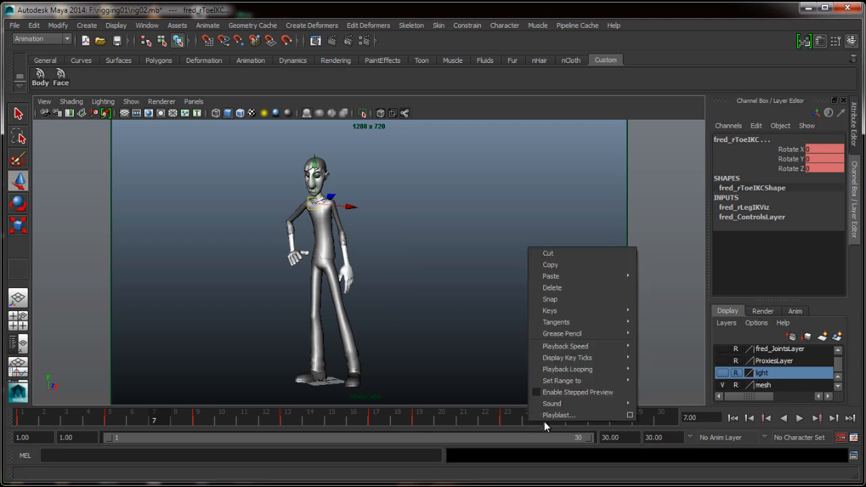
left_click(593, 414)
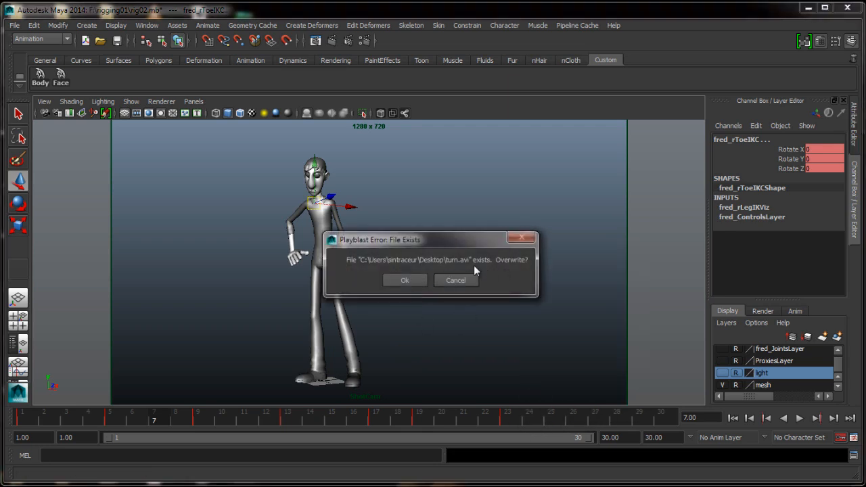
left_click(406, 279)
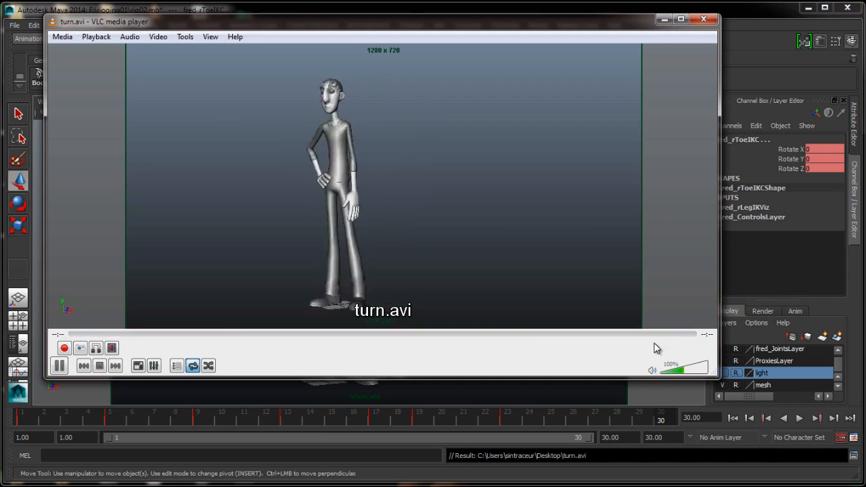
left_click_drag(708, 372, 768, 433)
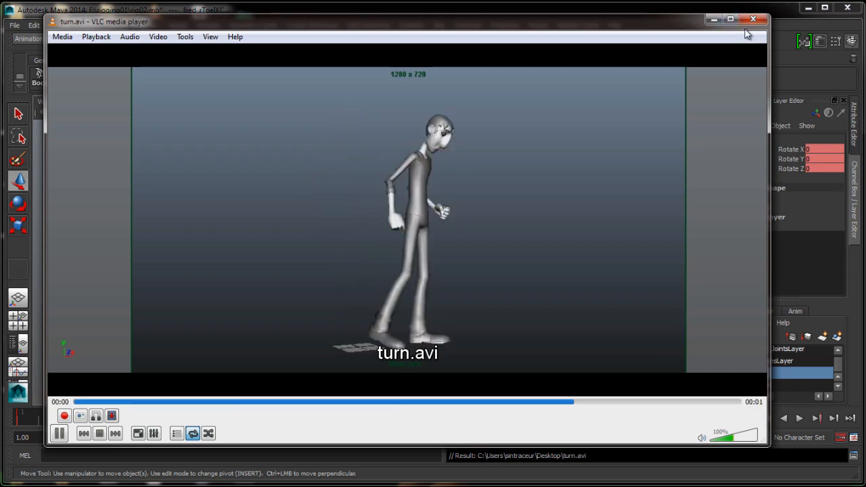
left_click(750, 20)
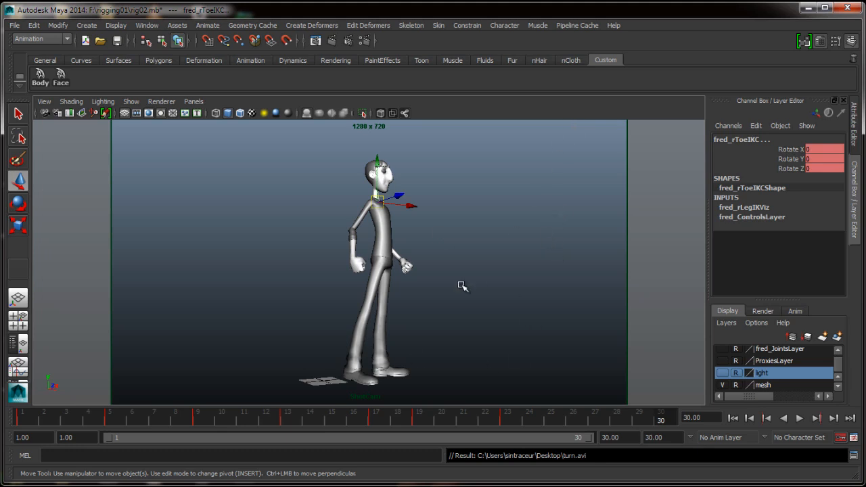
left_click(473, 324)
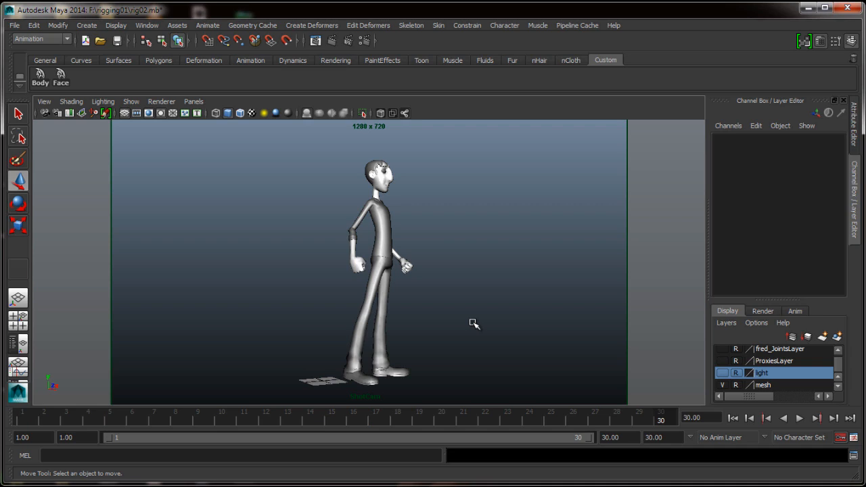